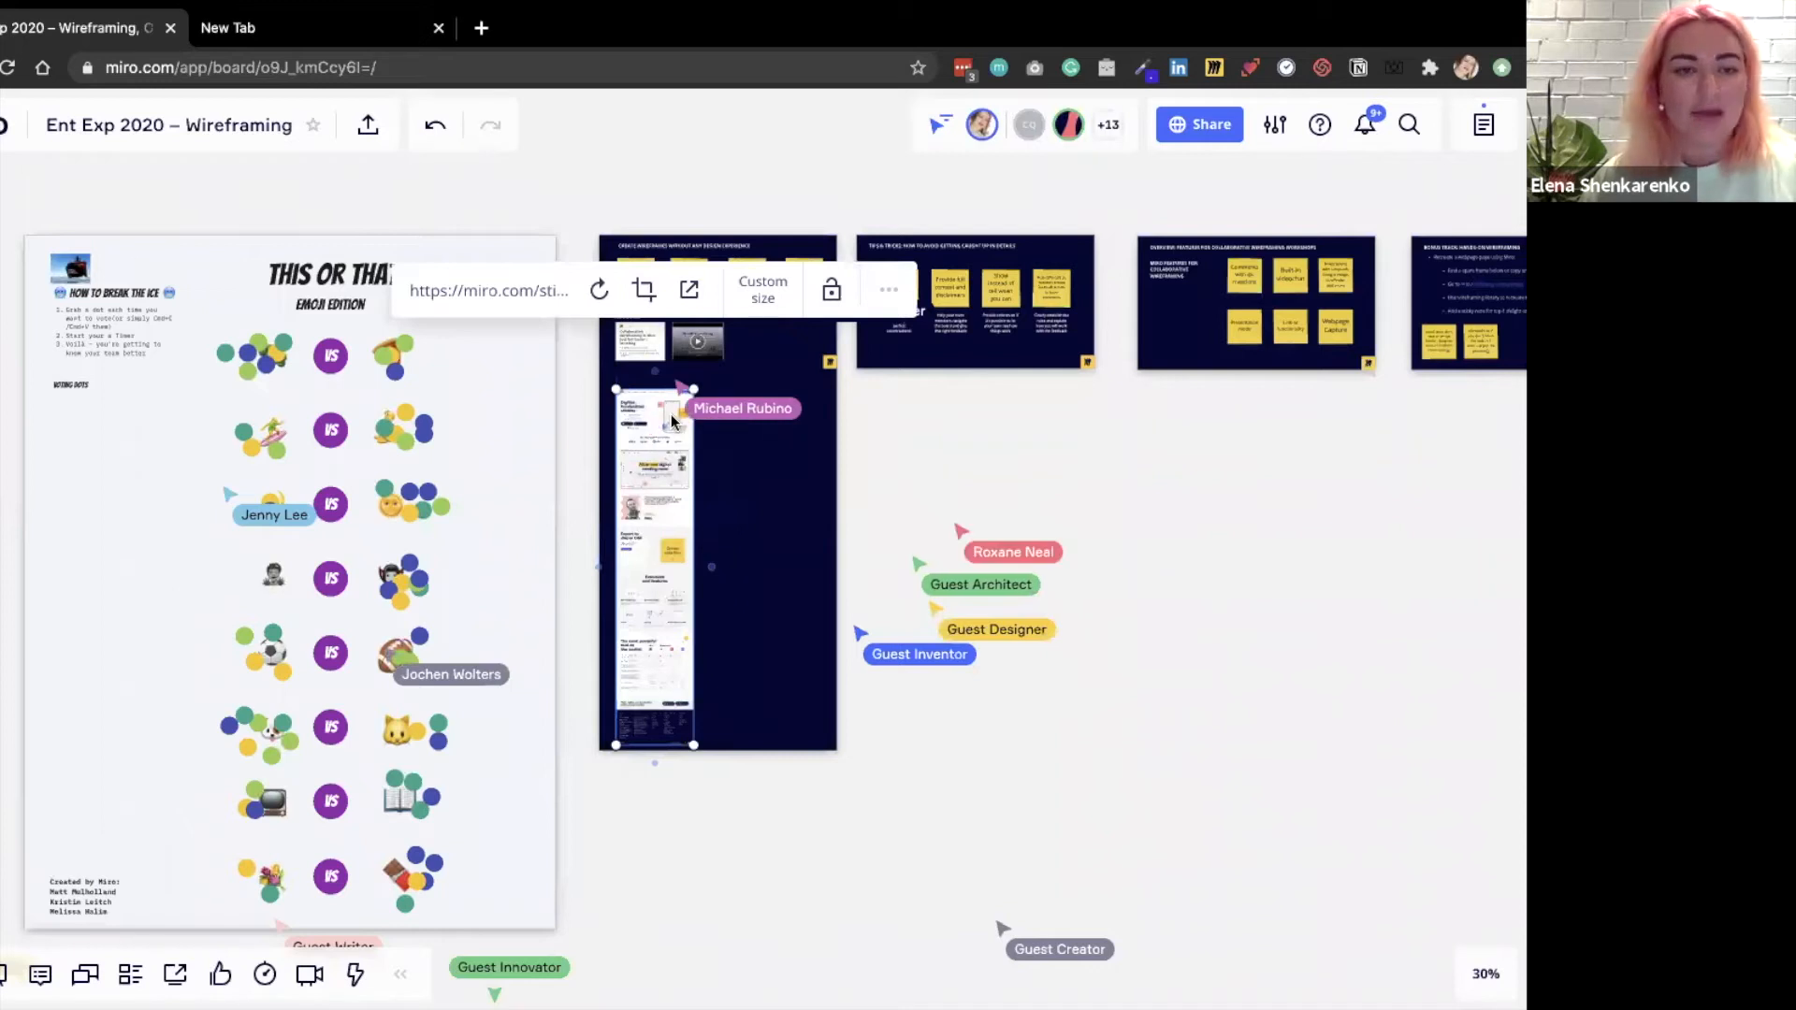
Open the wireframe library and place a horizontal tabs component beside the webpage capture, level with its header.
click(261, 409)
scroll(672, 416, up, 10)
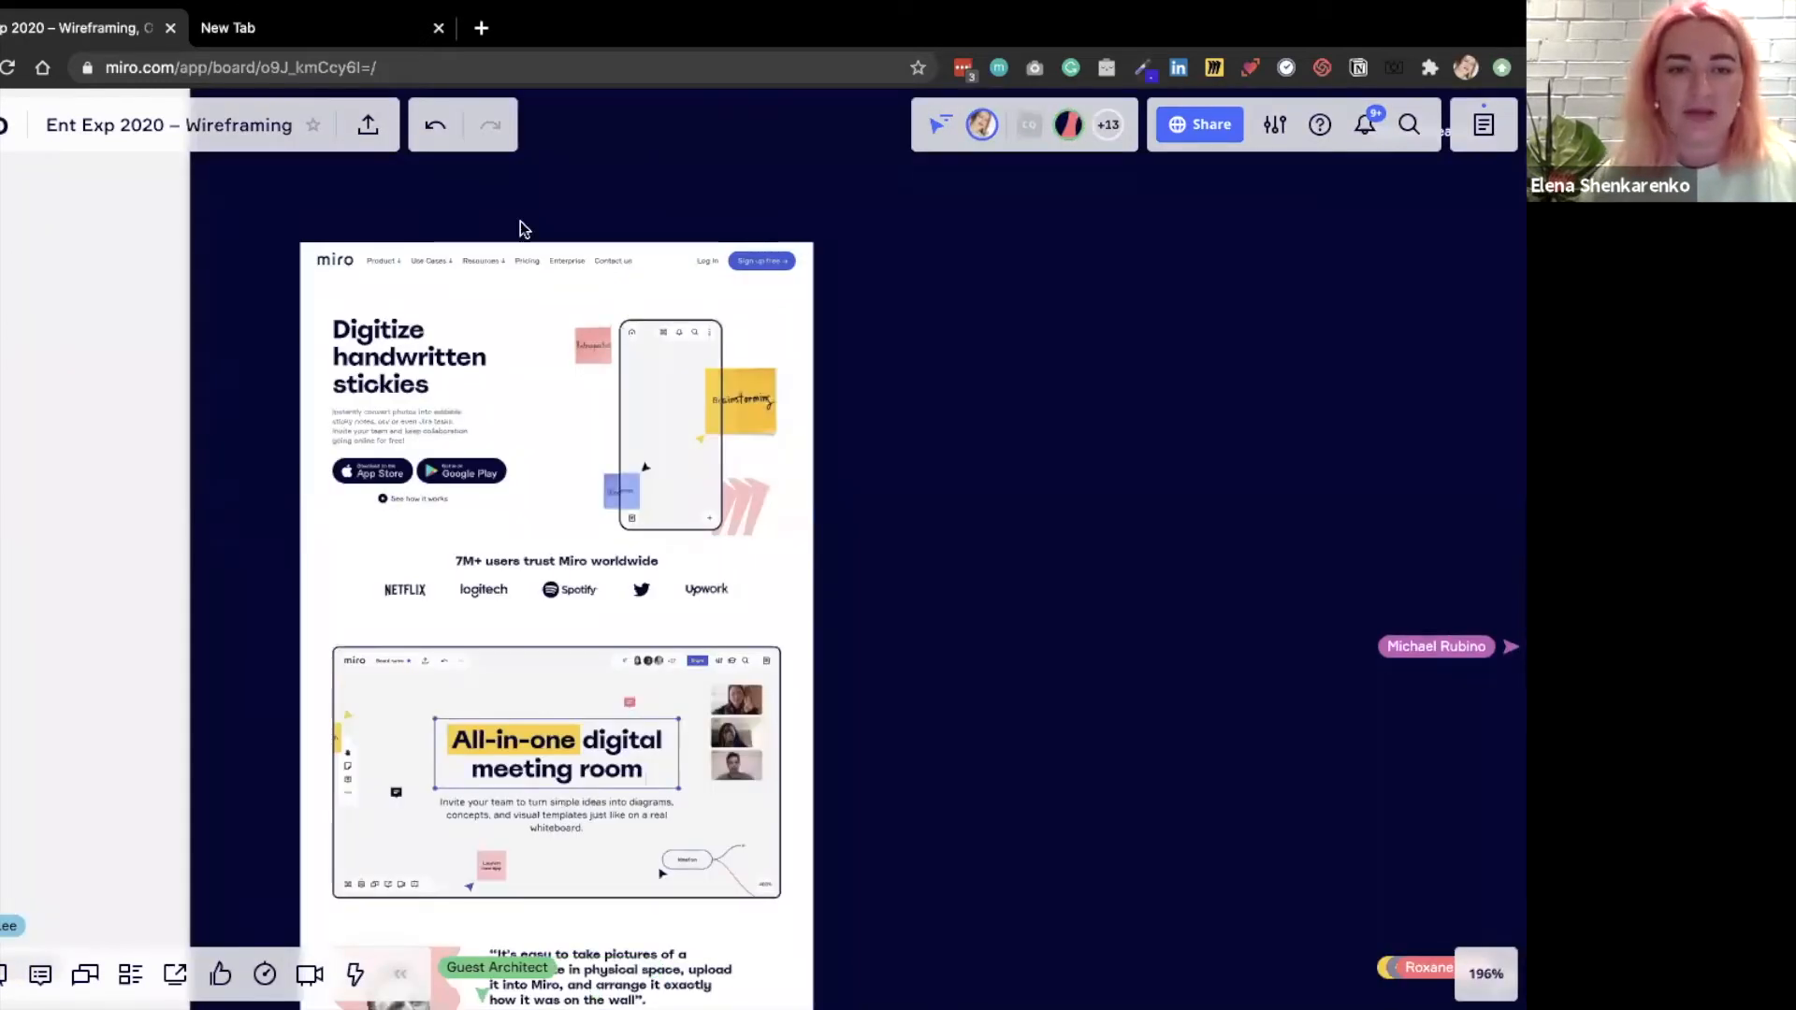
scroll(349, 321, up, 3)
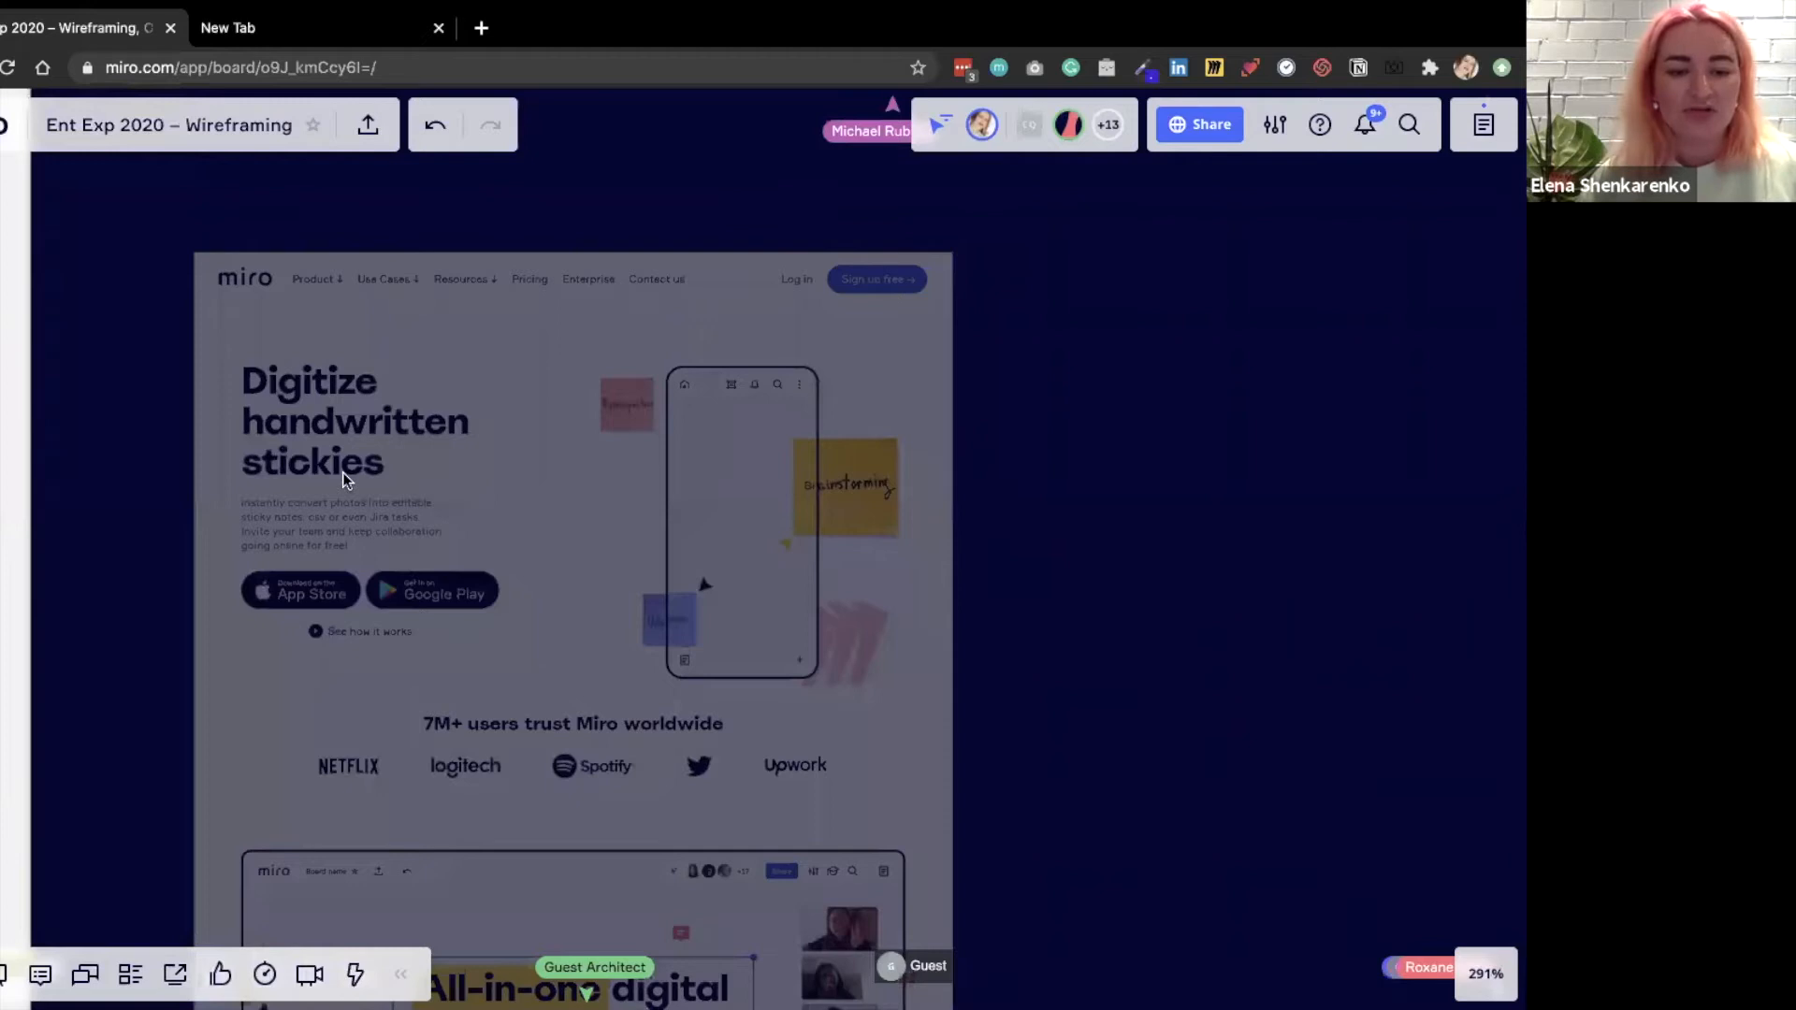
scroll(343, 473, down, 5)
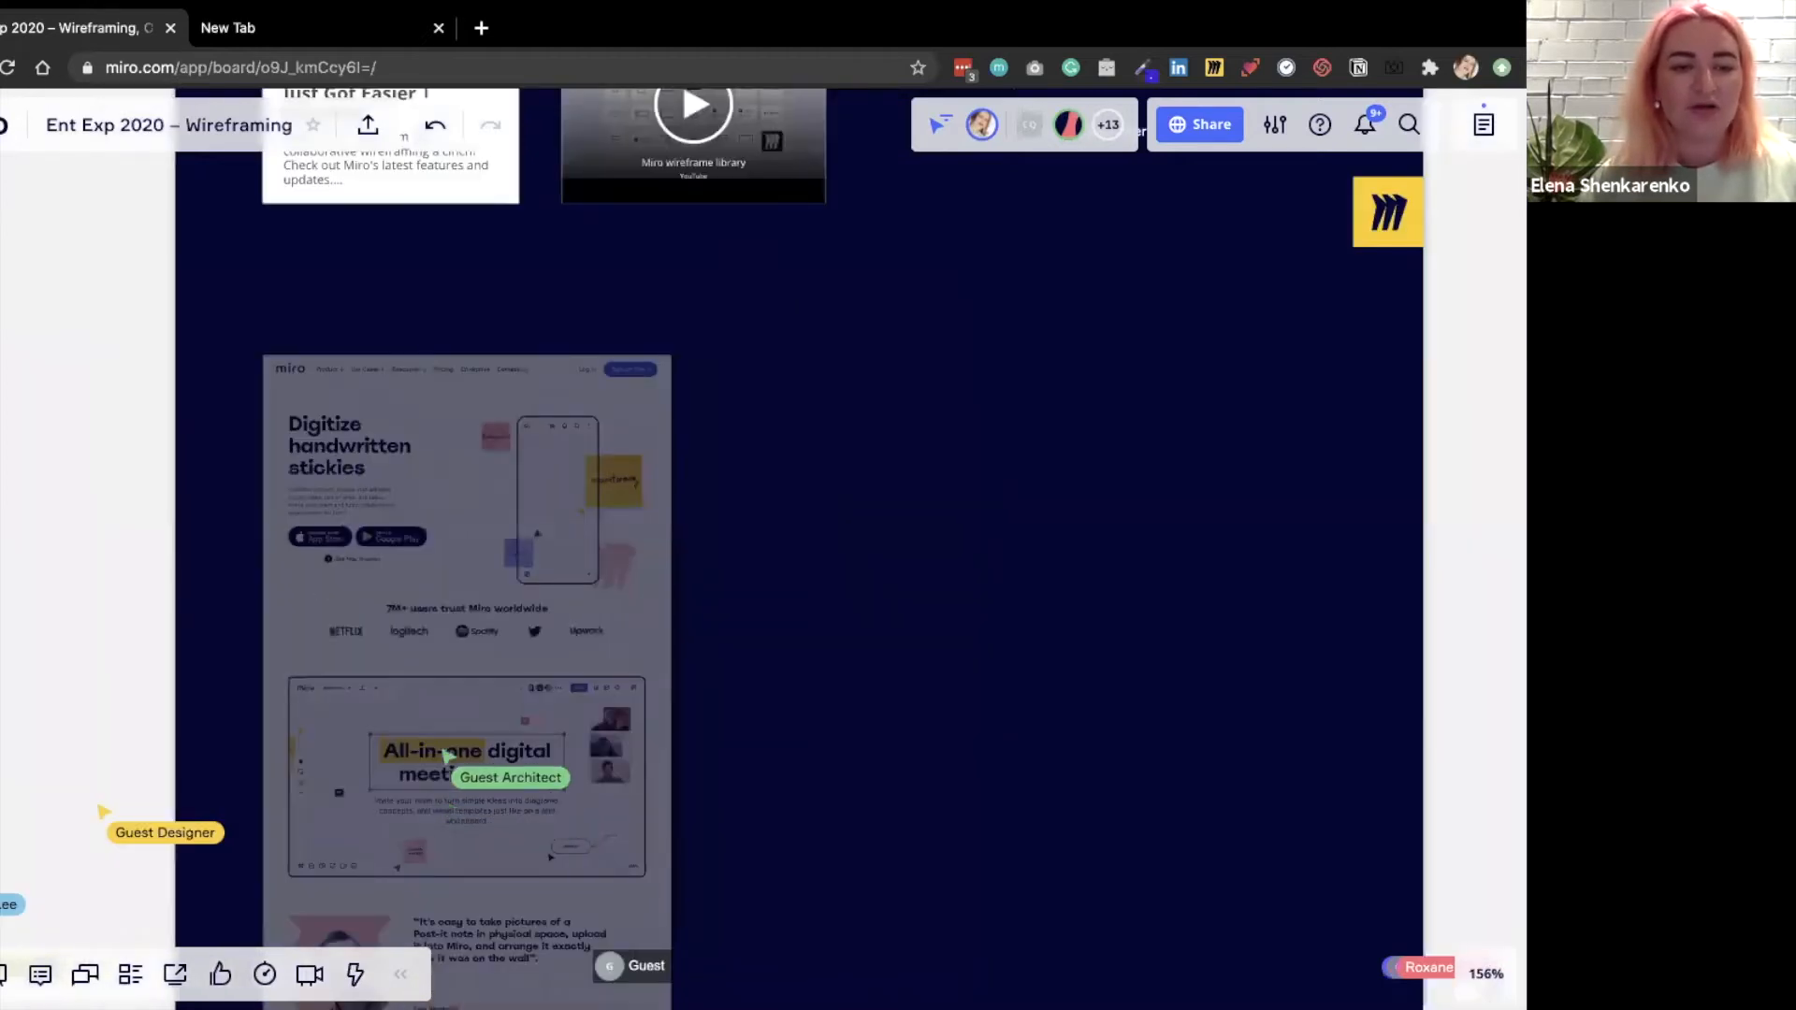
click(0, 663)
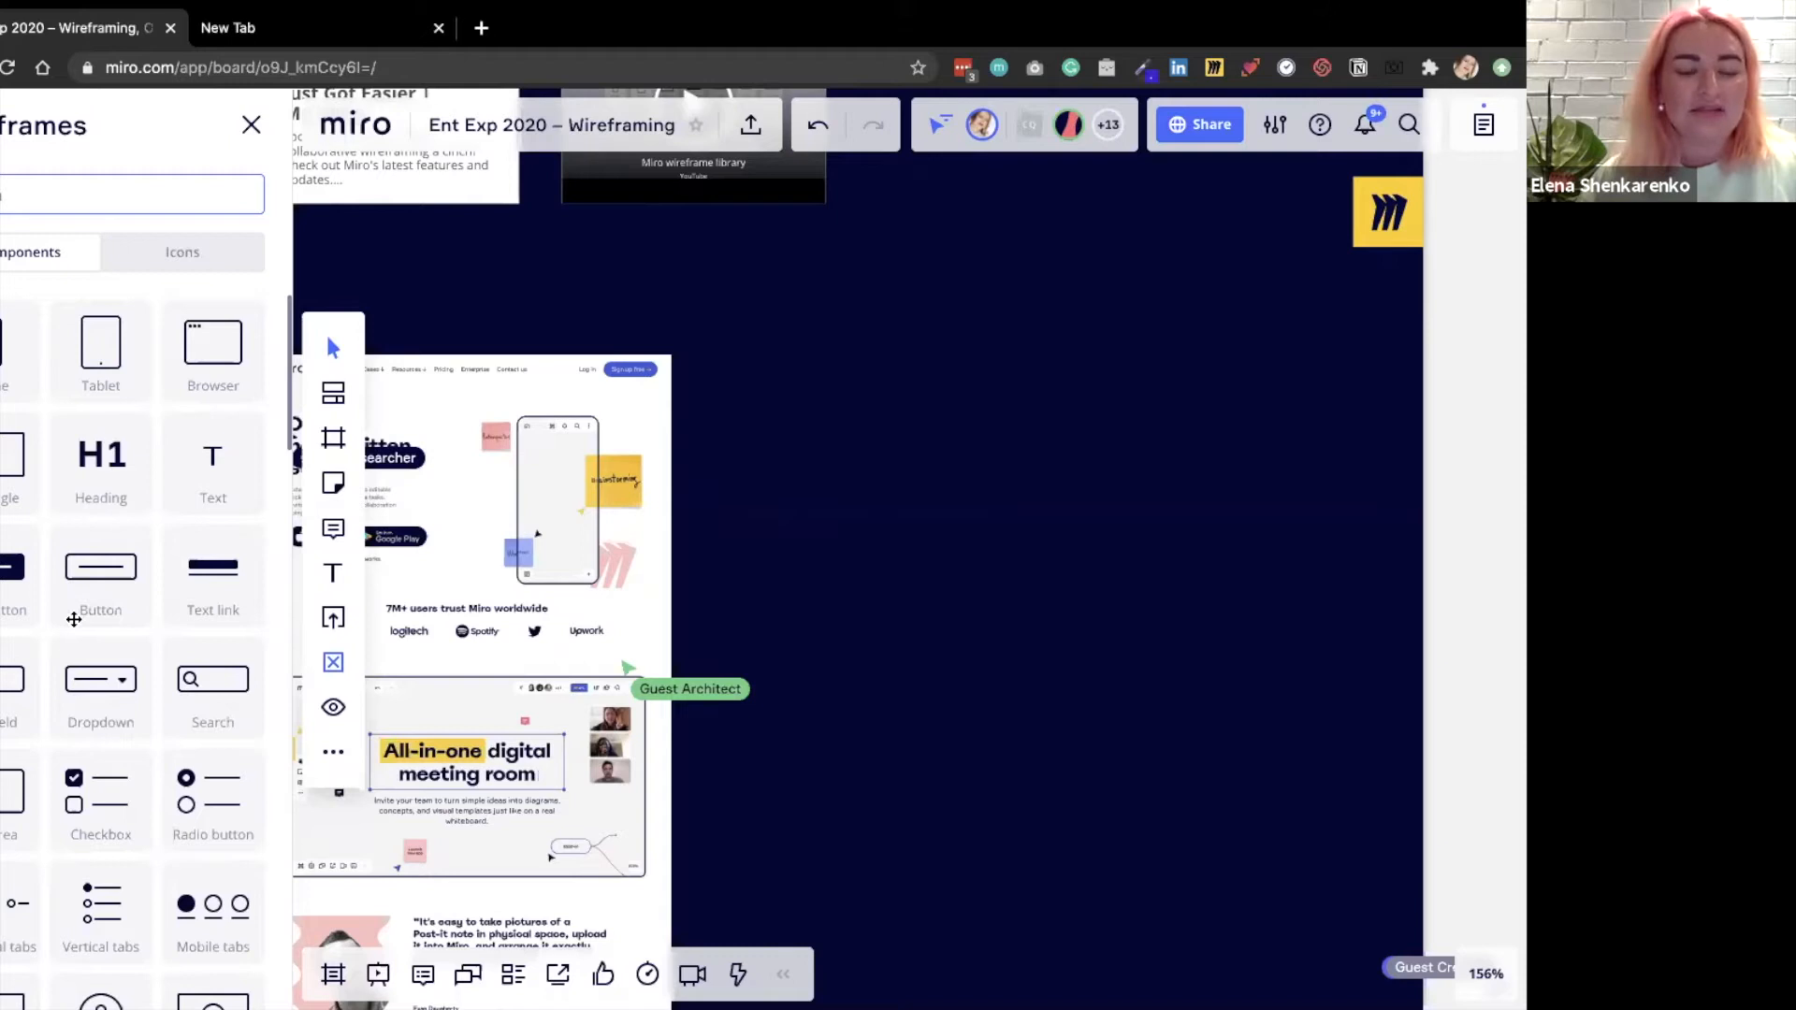
scroll(73, 620, down, 3)
scroll(140, 365, down, 2)
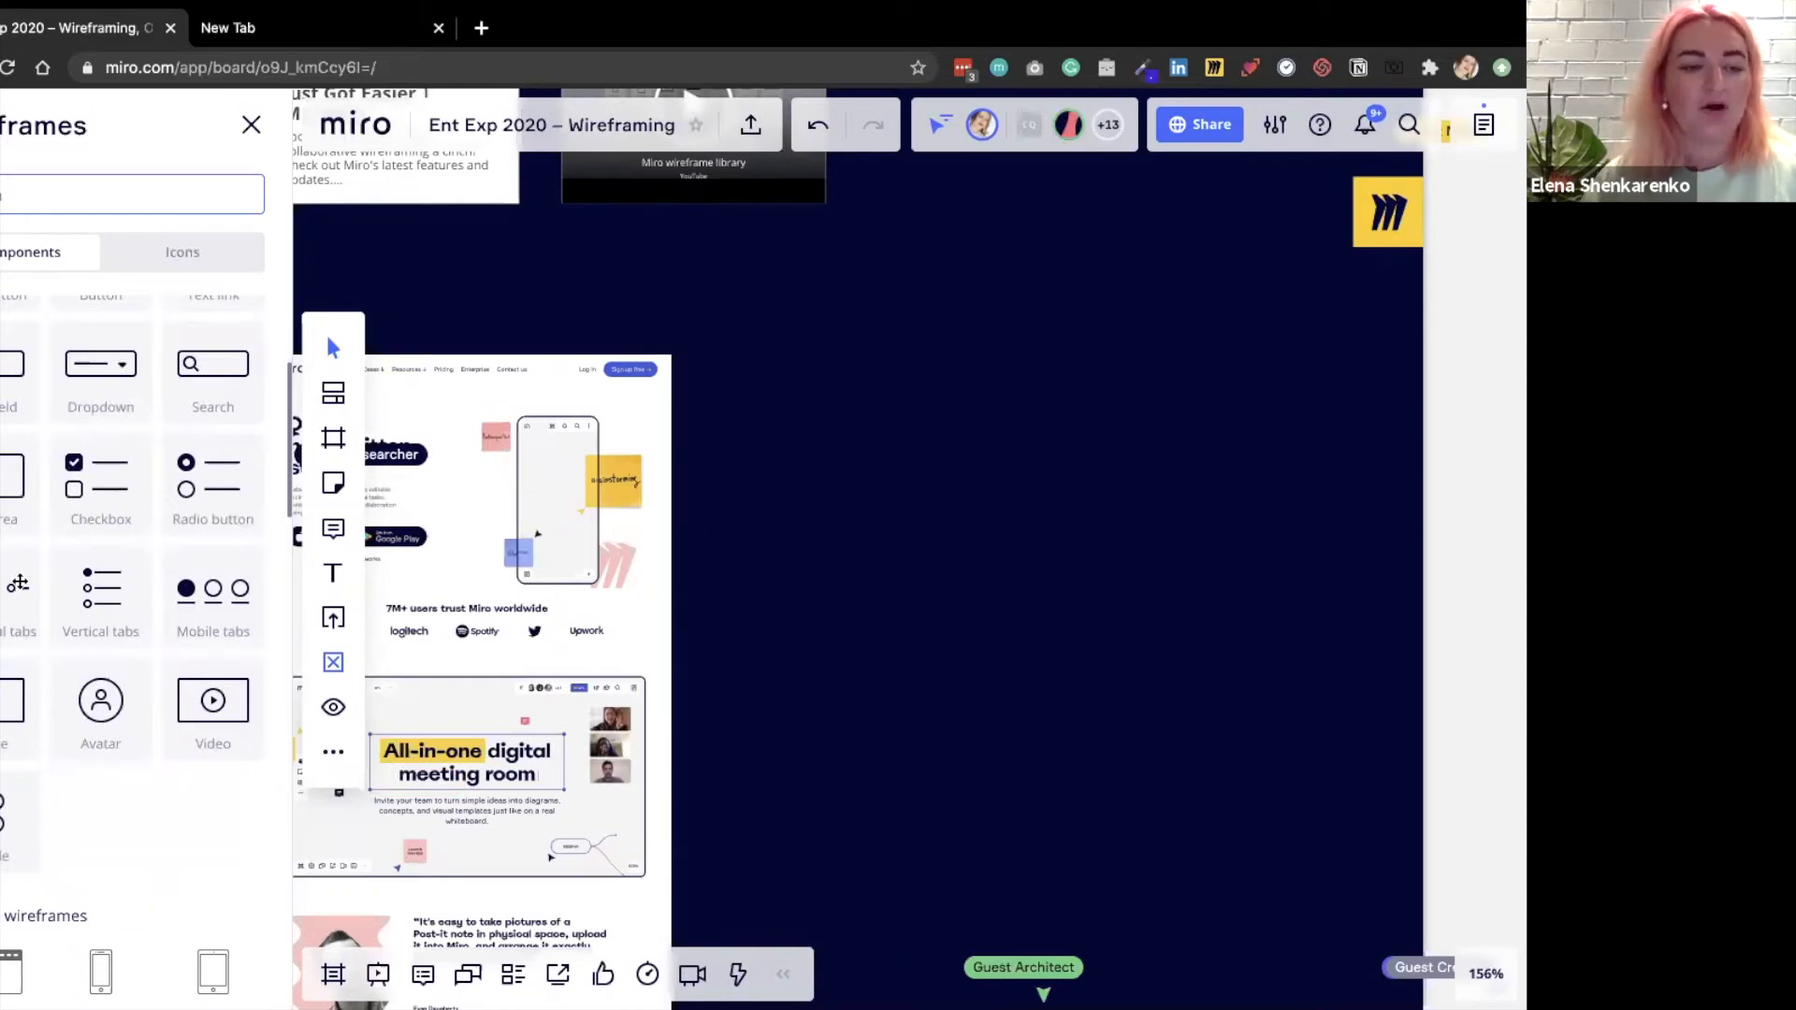
drag(7, 592, 717, 549)
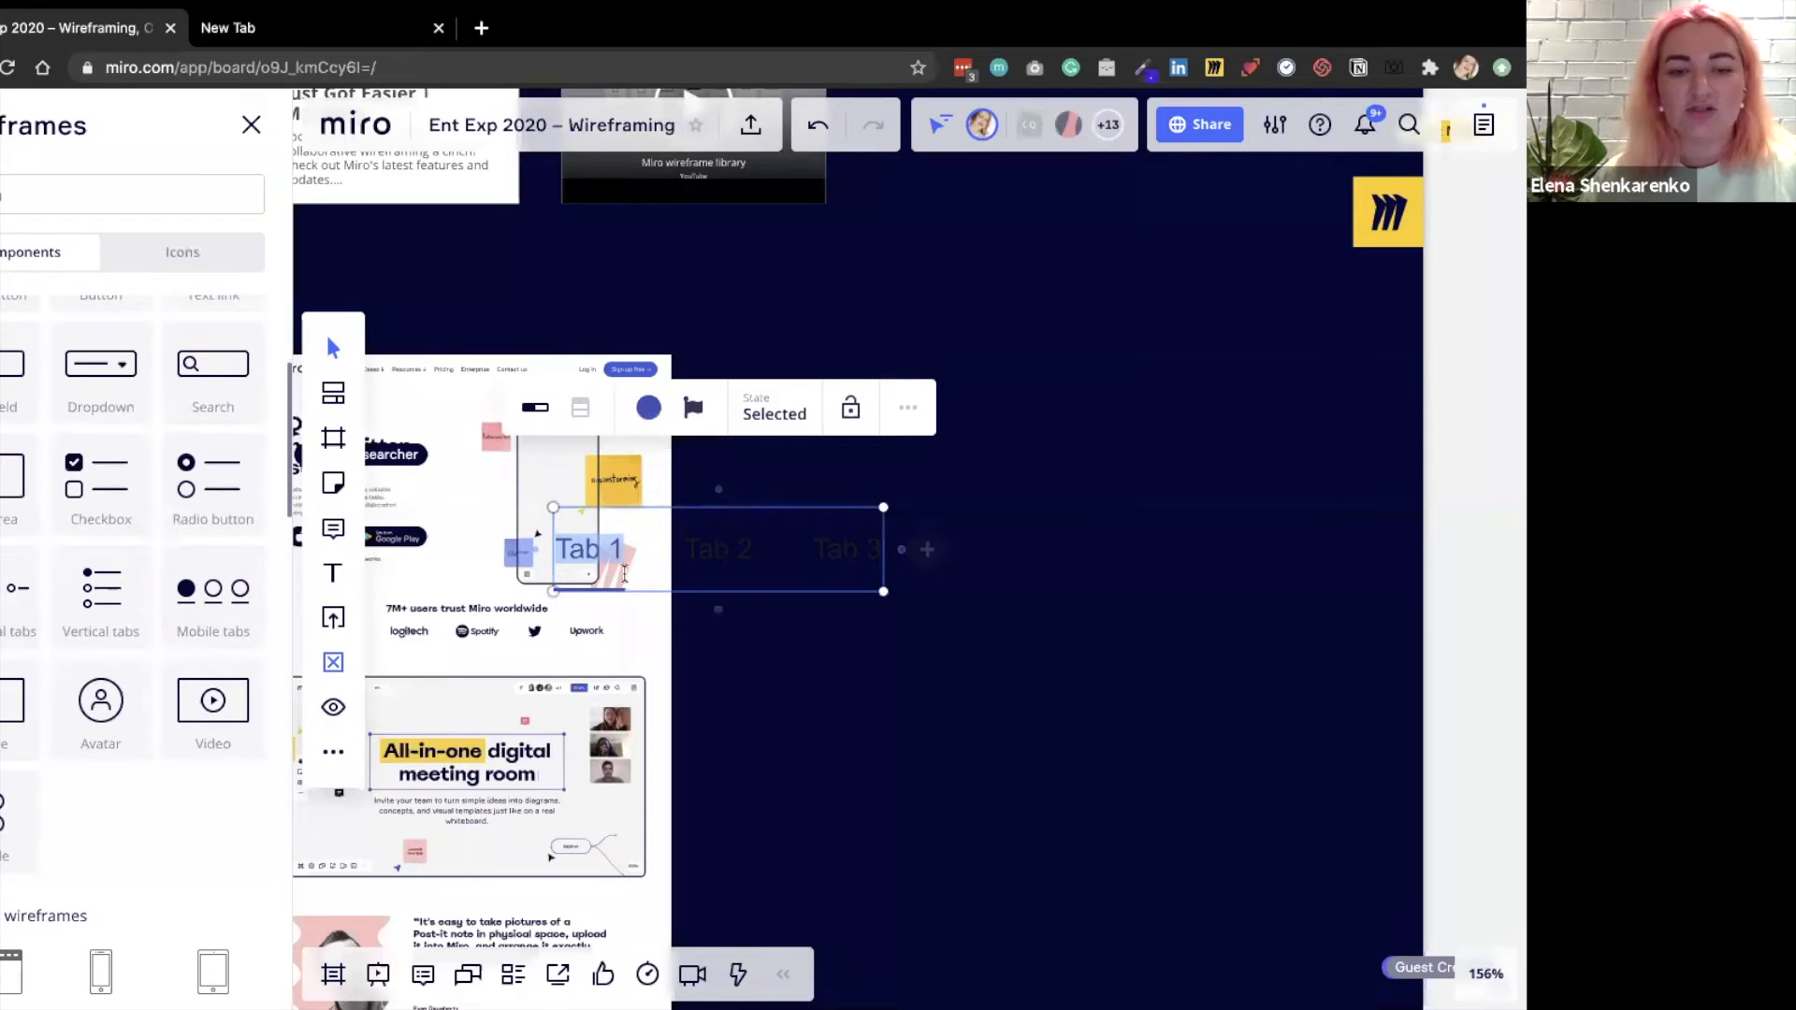
drag(709, 567, 881, 391)
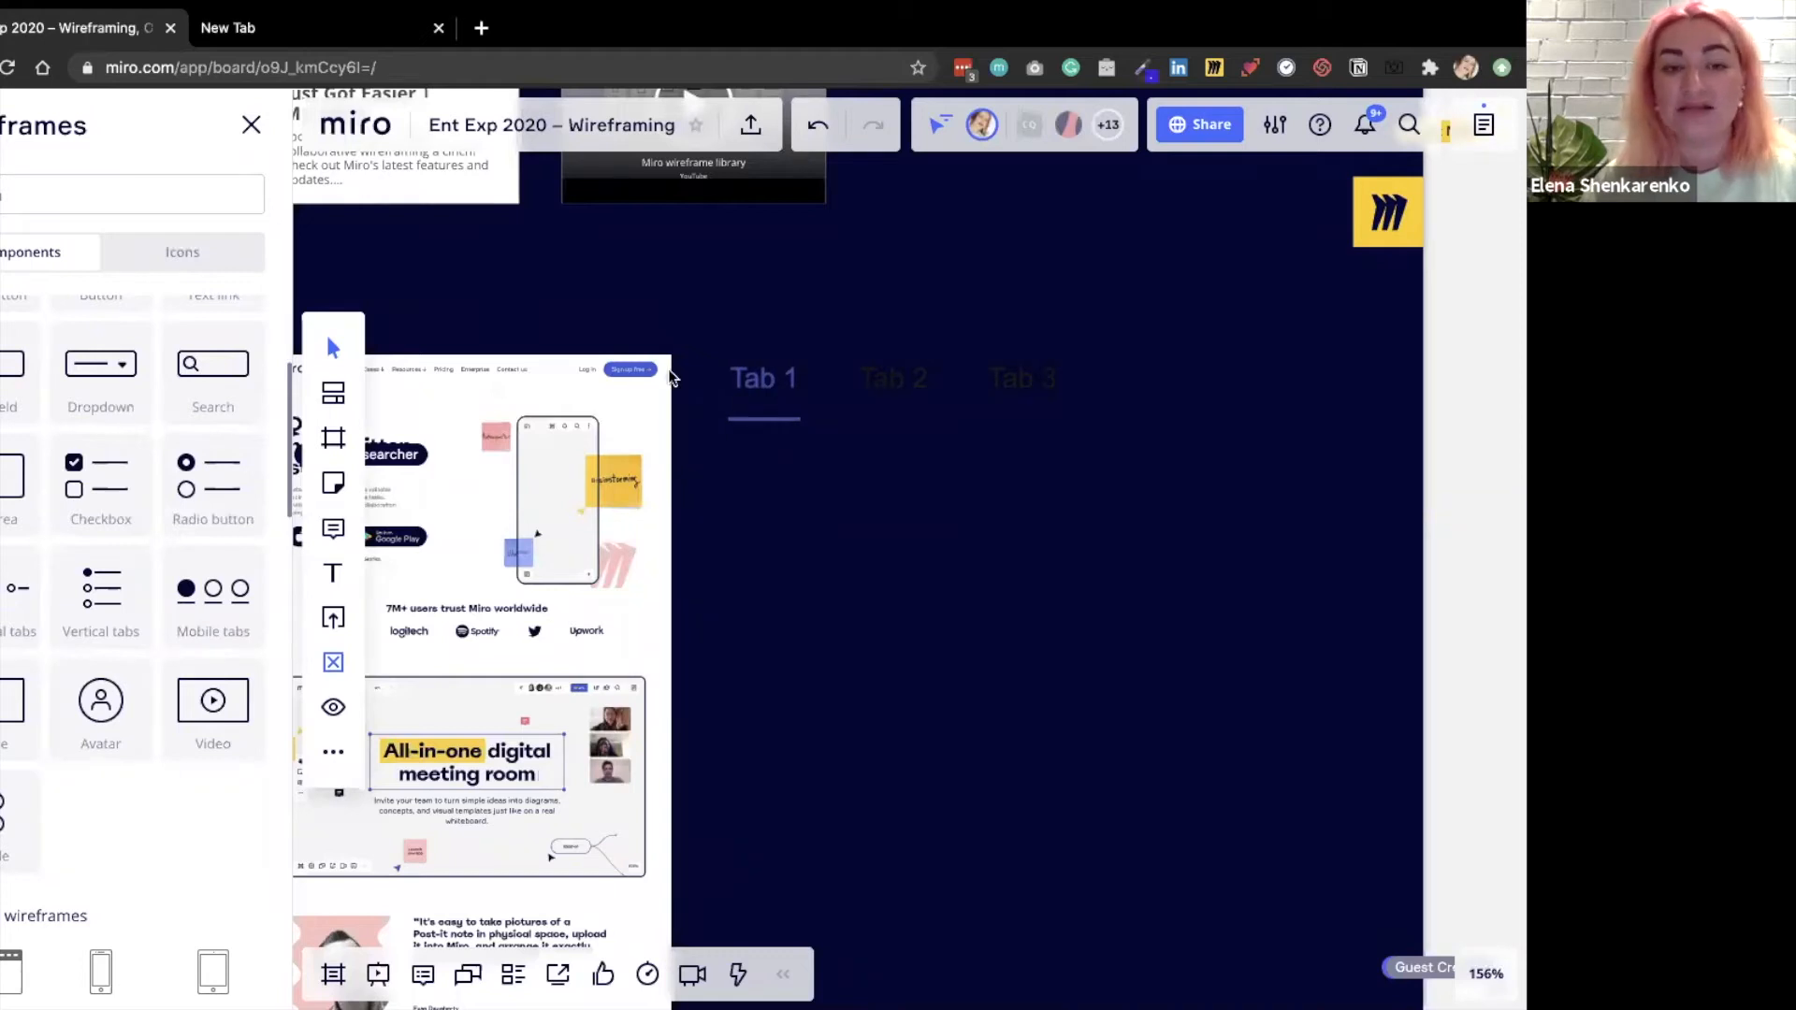
Rename the first tab of the tabs component to "Solutions".
scroll(552, 350, down, 2)
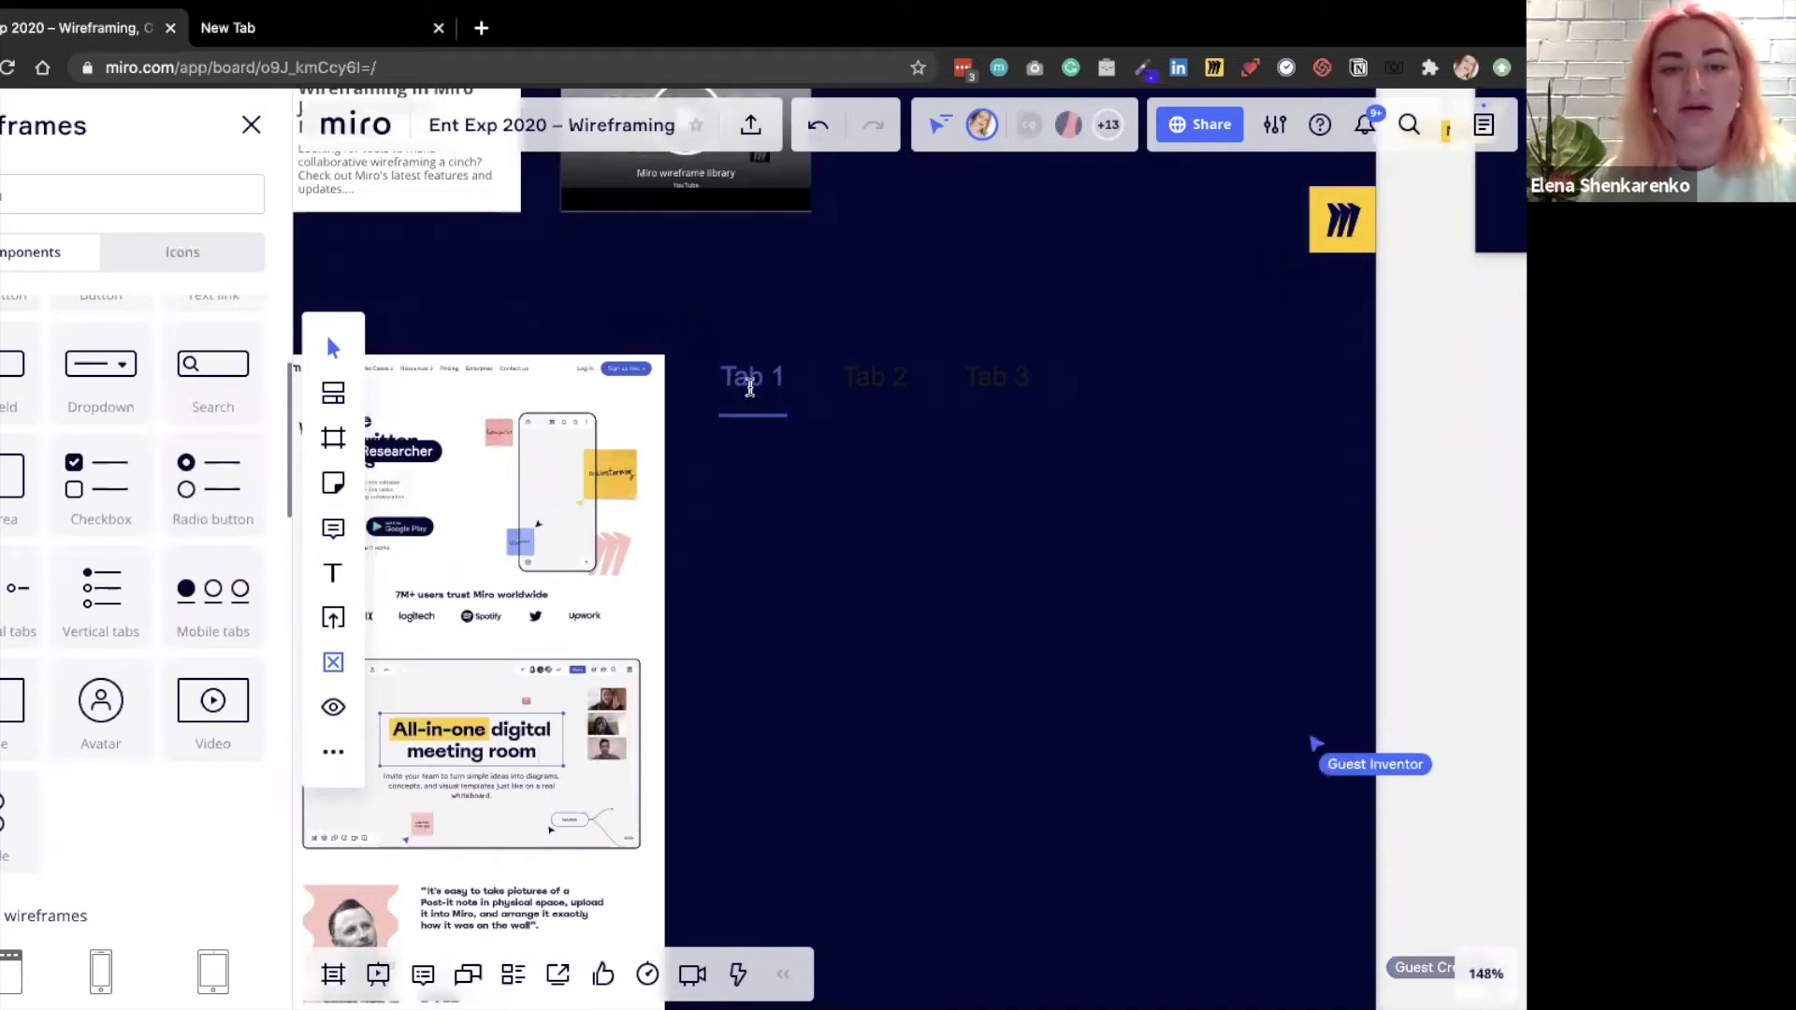
click(750, 386)
double_click(771, 378)
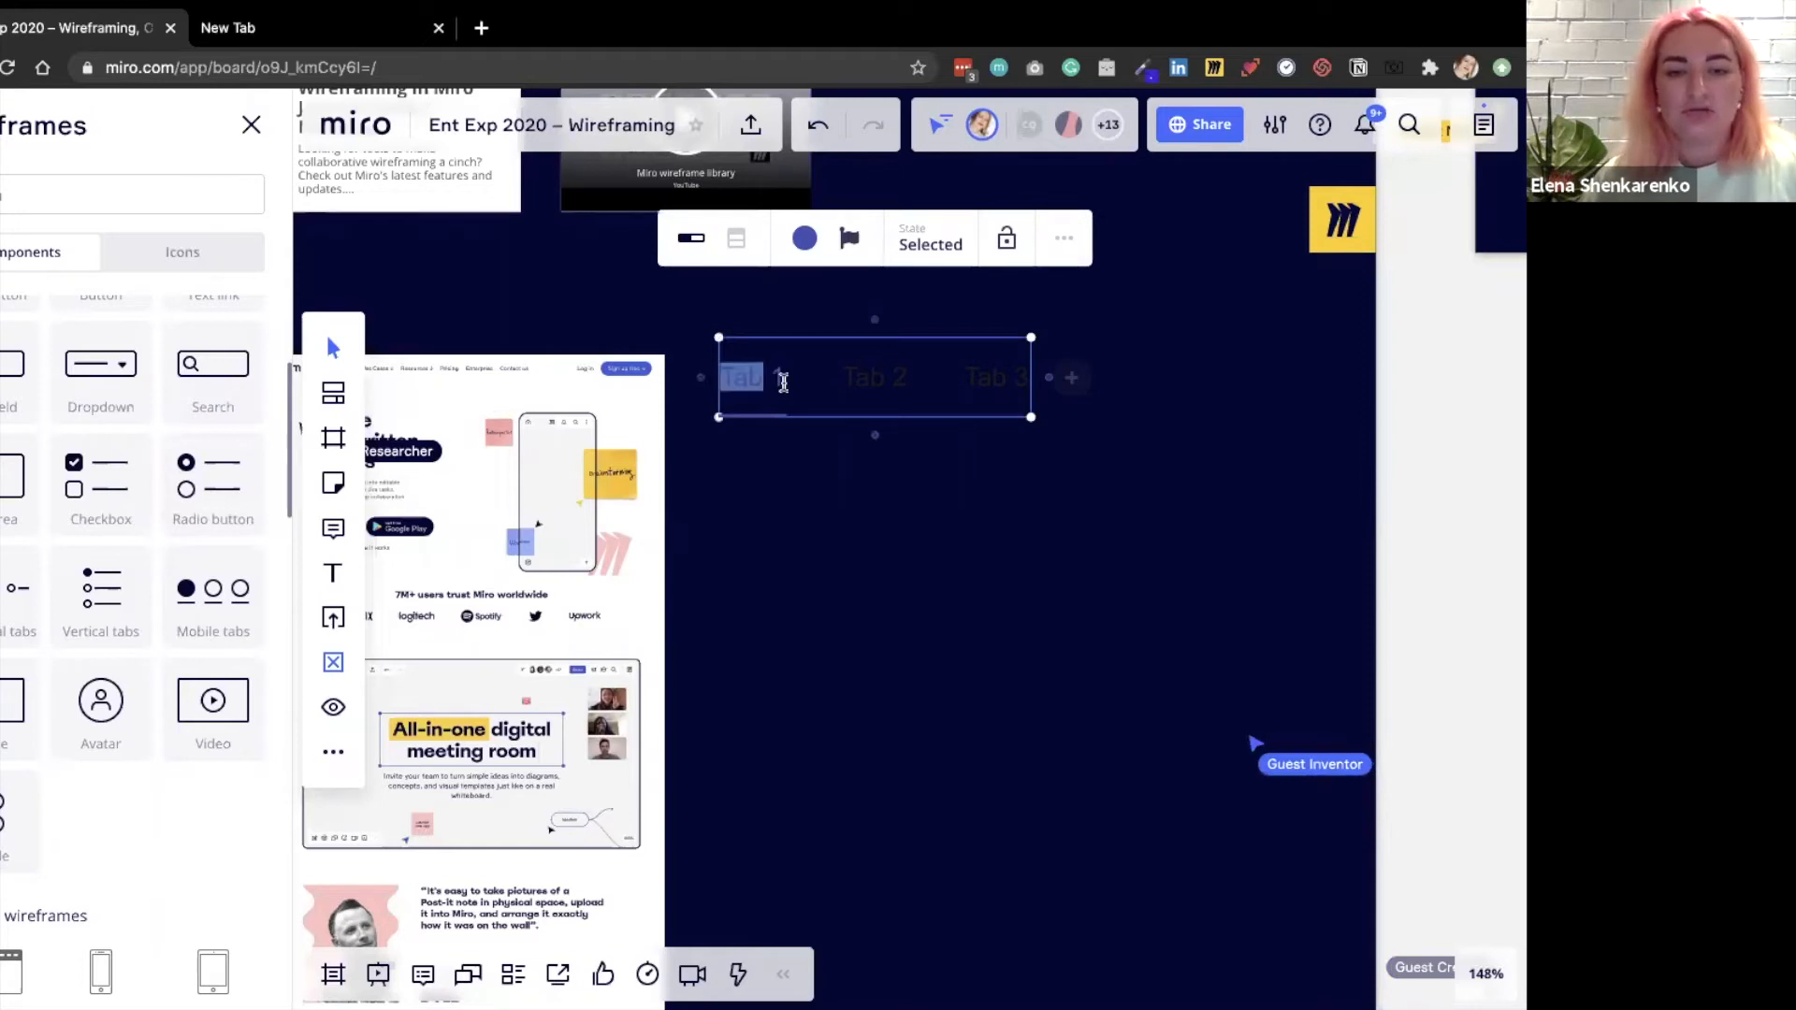
drag(785, 378, 728, 378)
key(super+a)
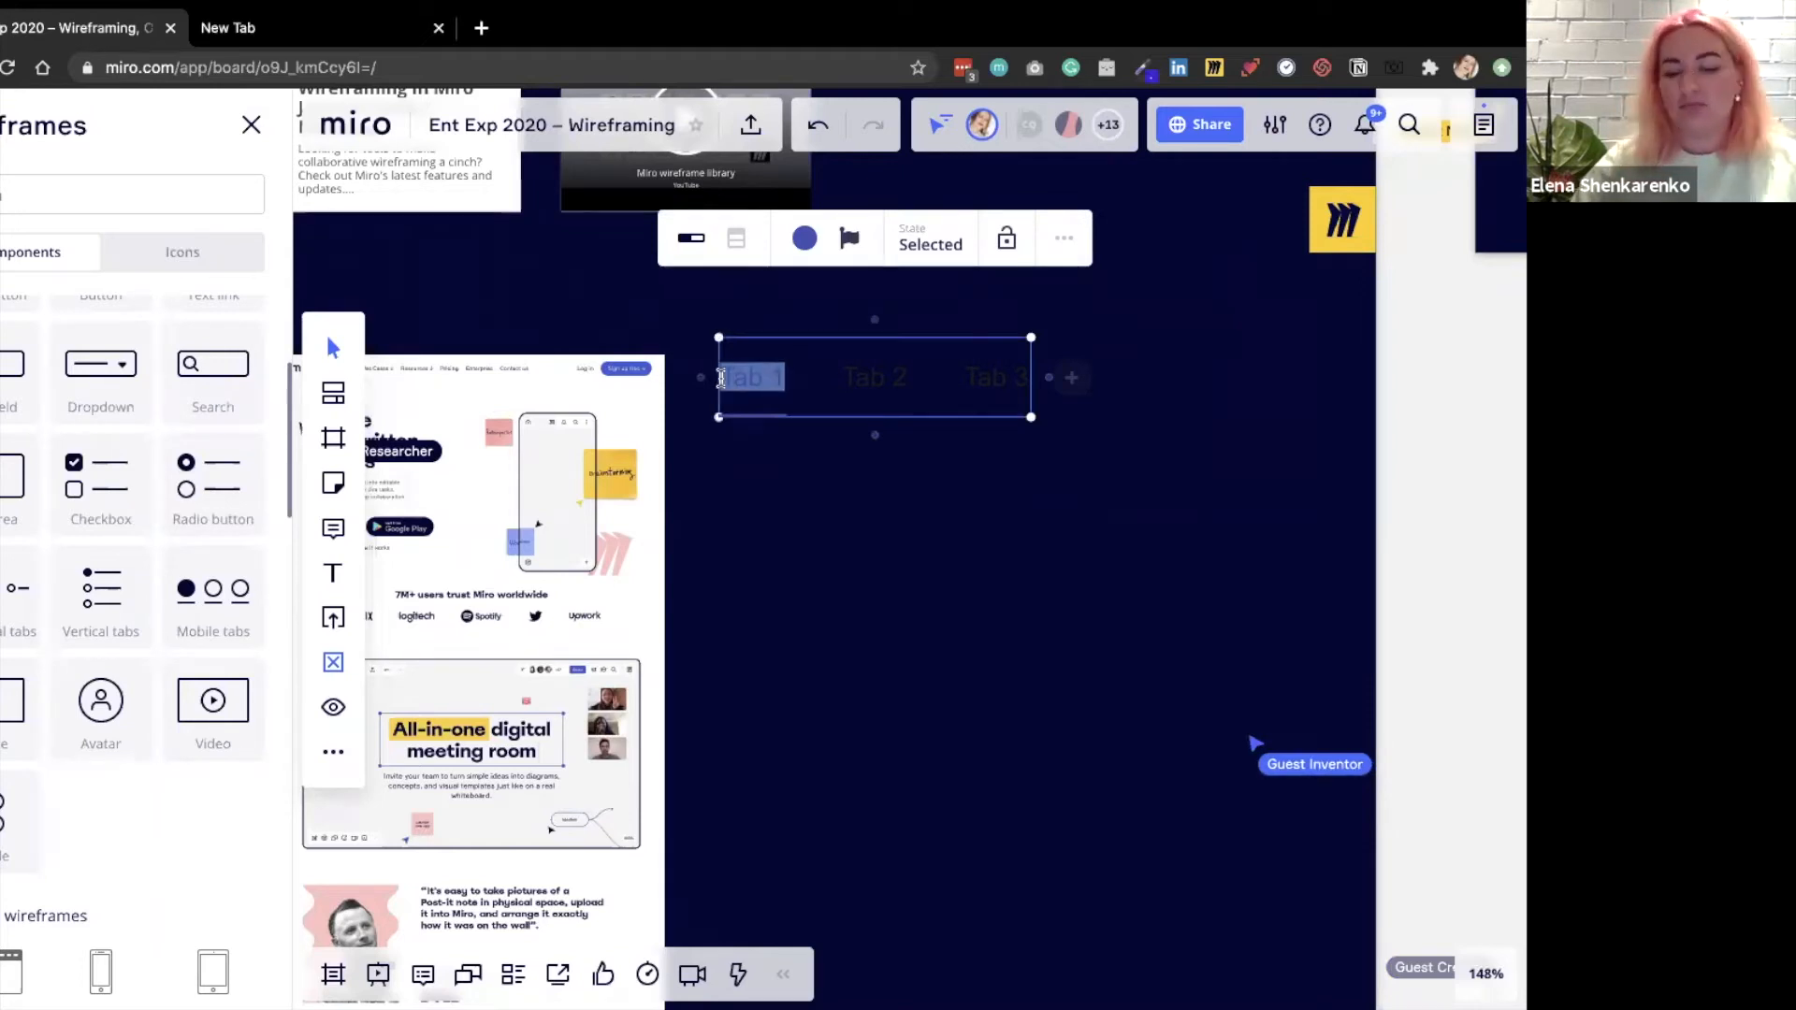
text(Solution)
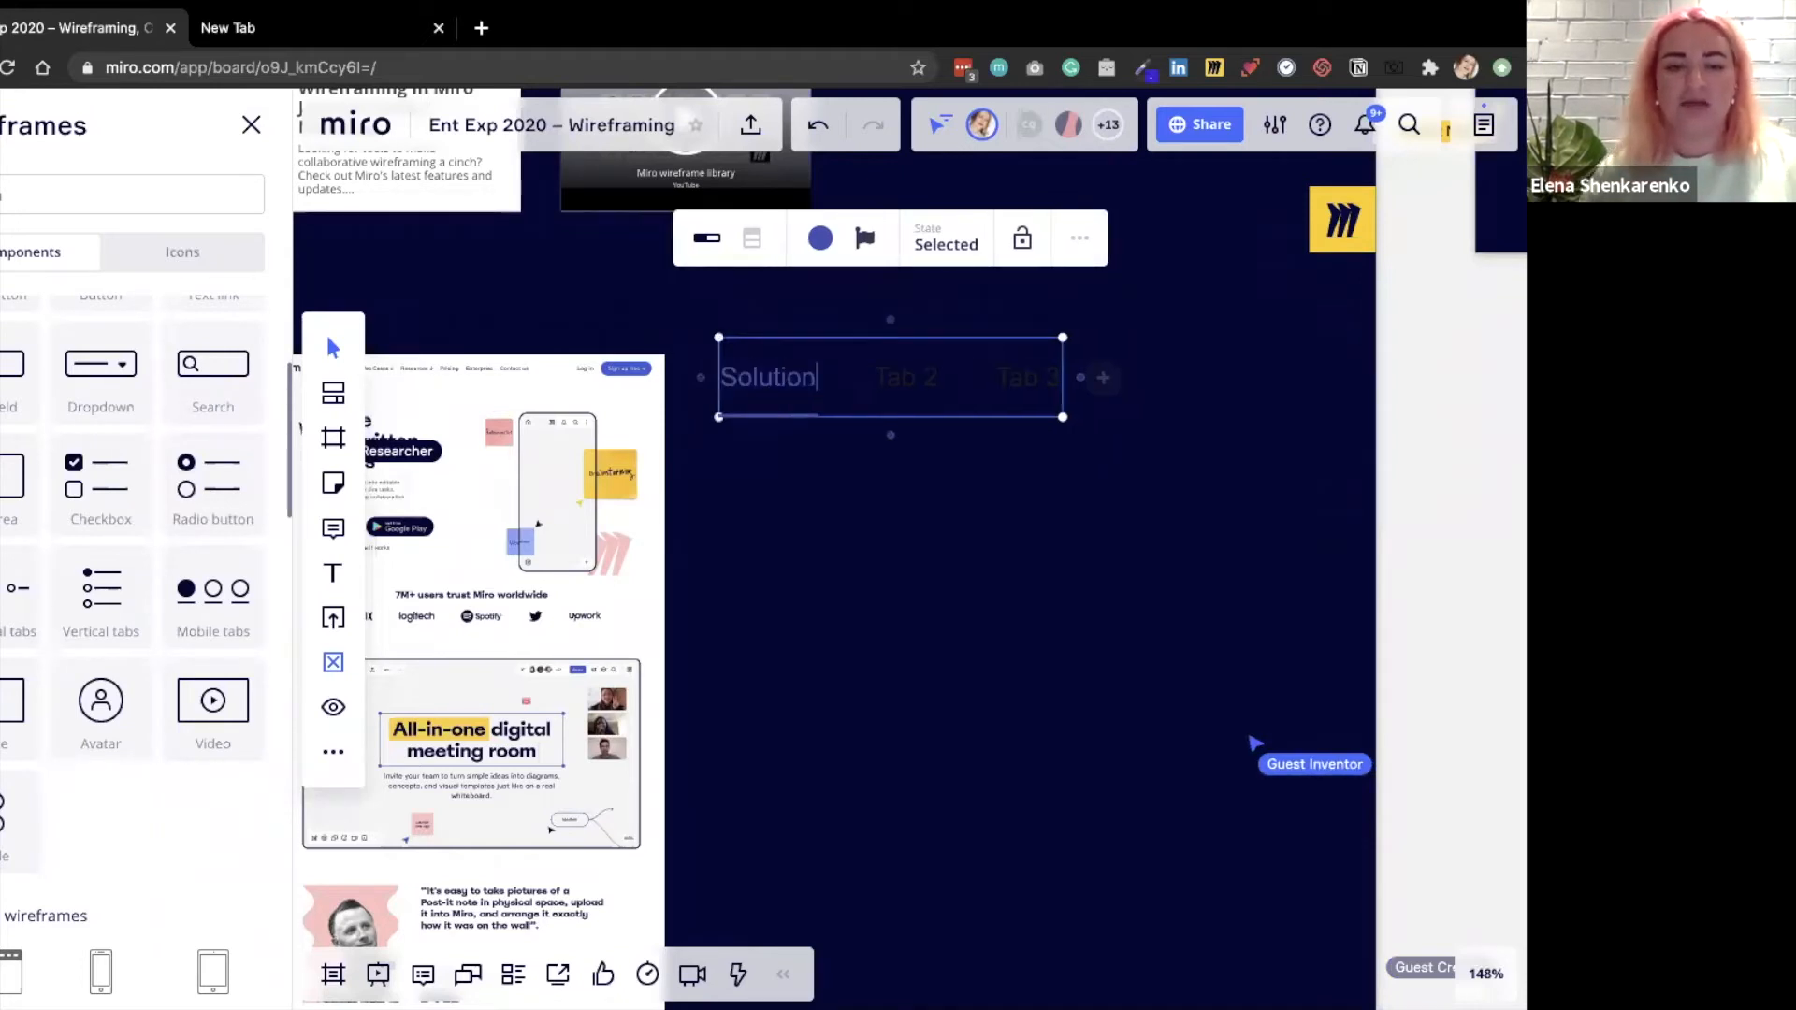
text(s)
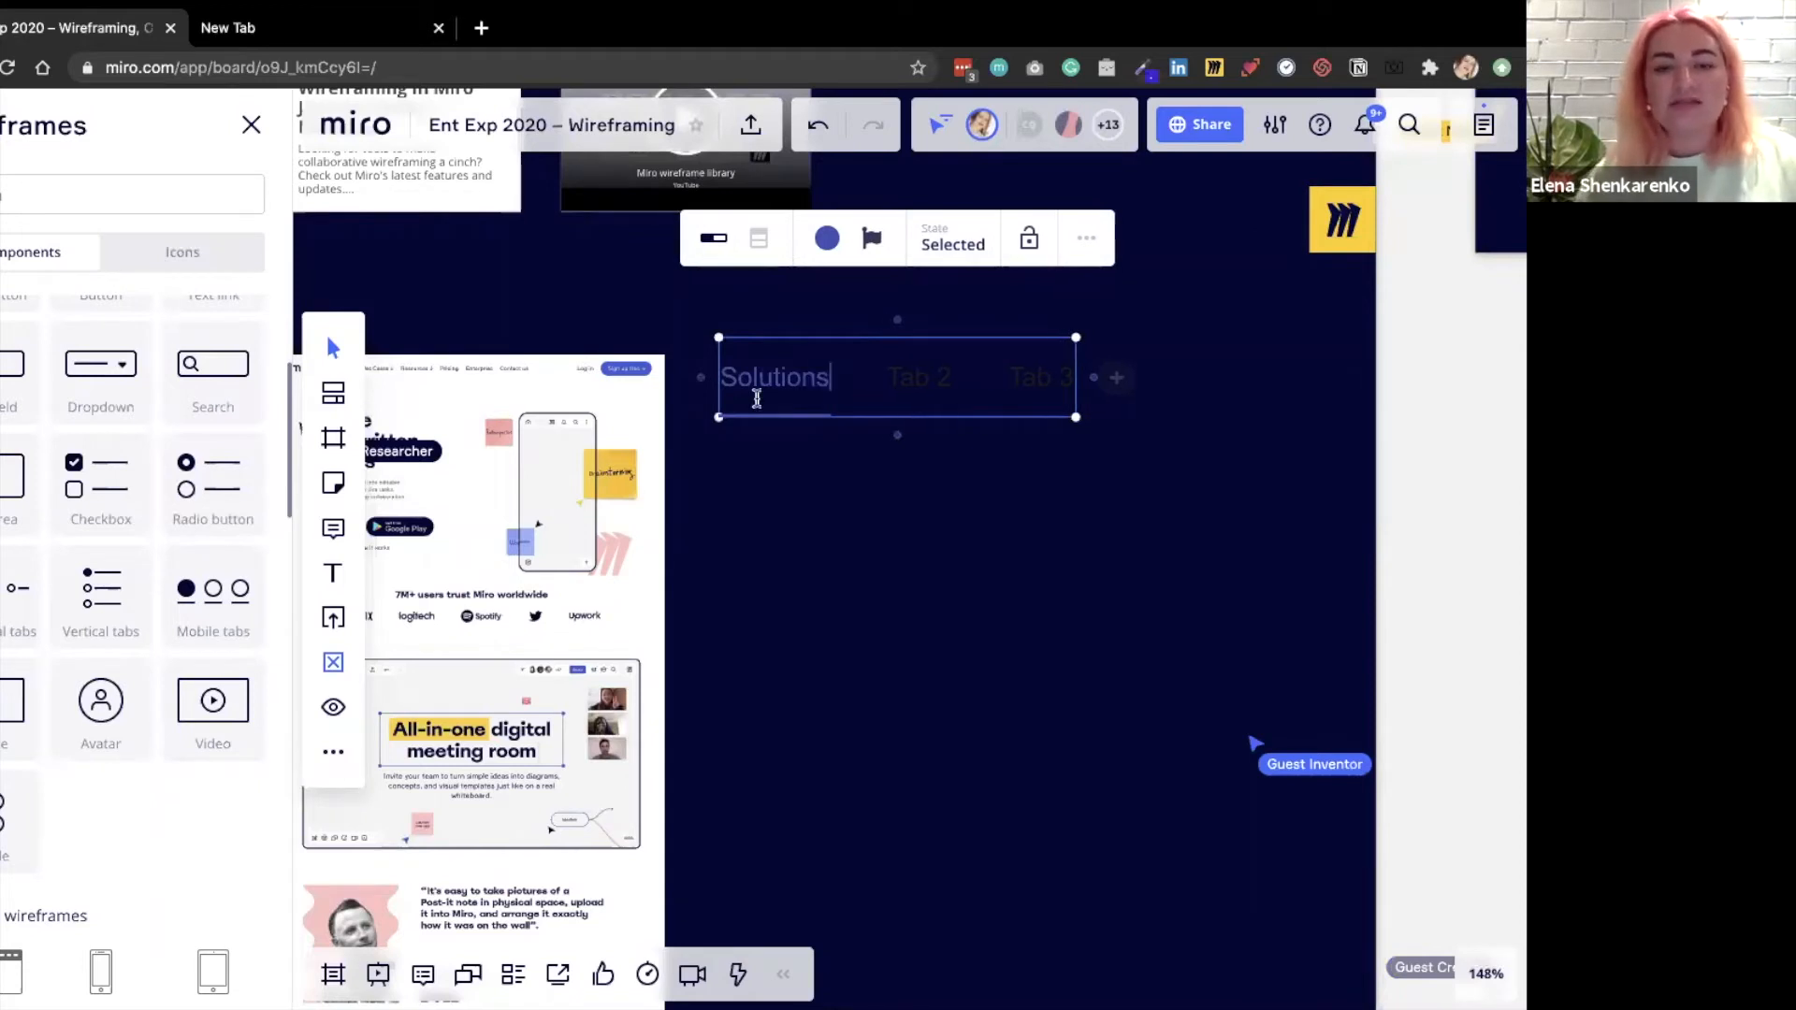
Recolour the Solutions tab white and shift the tabs component slightly.
double_click(770, 347)
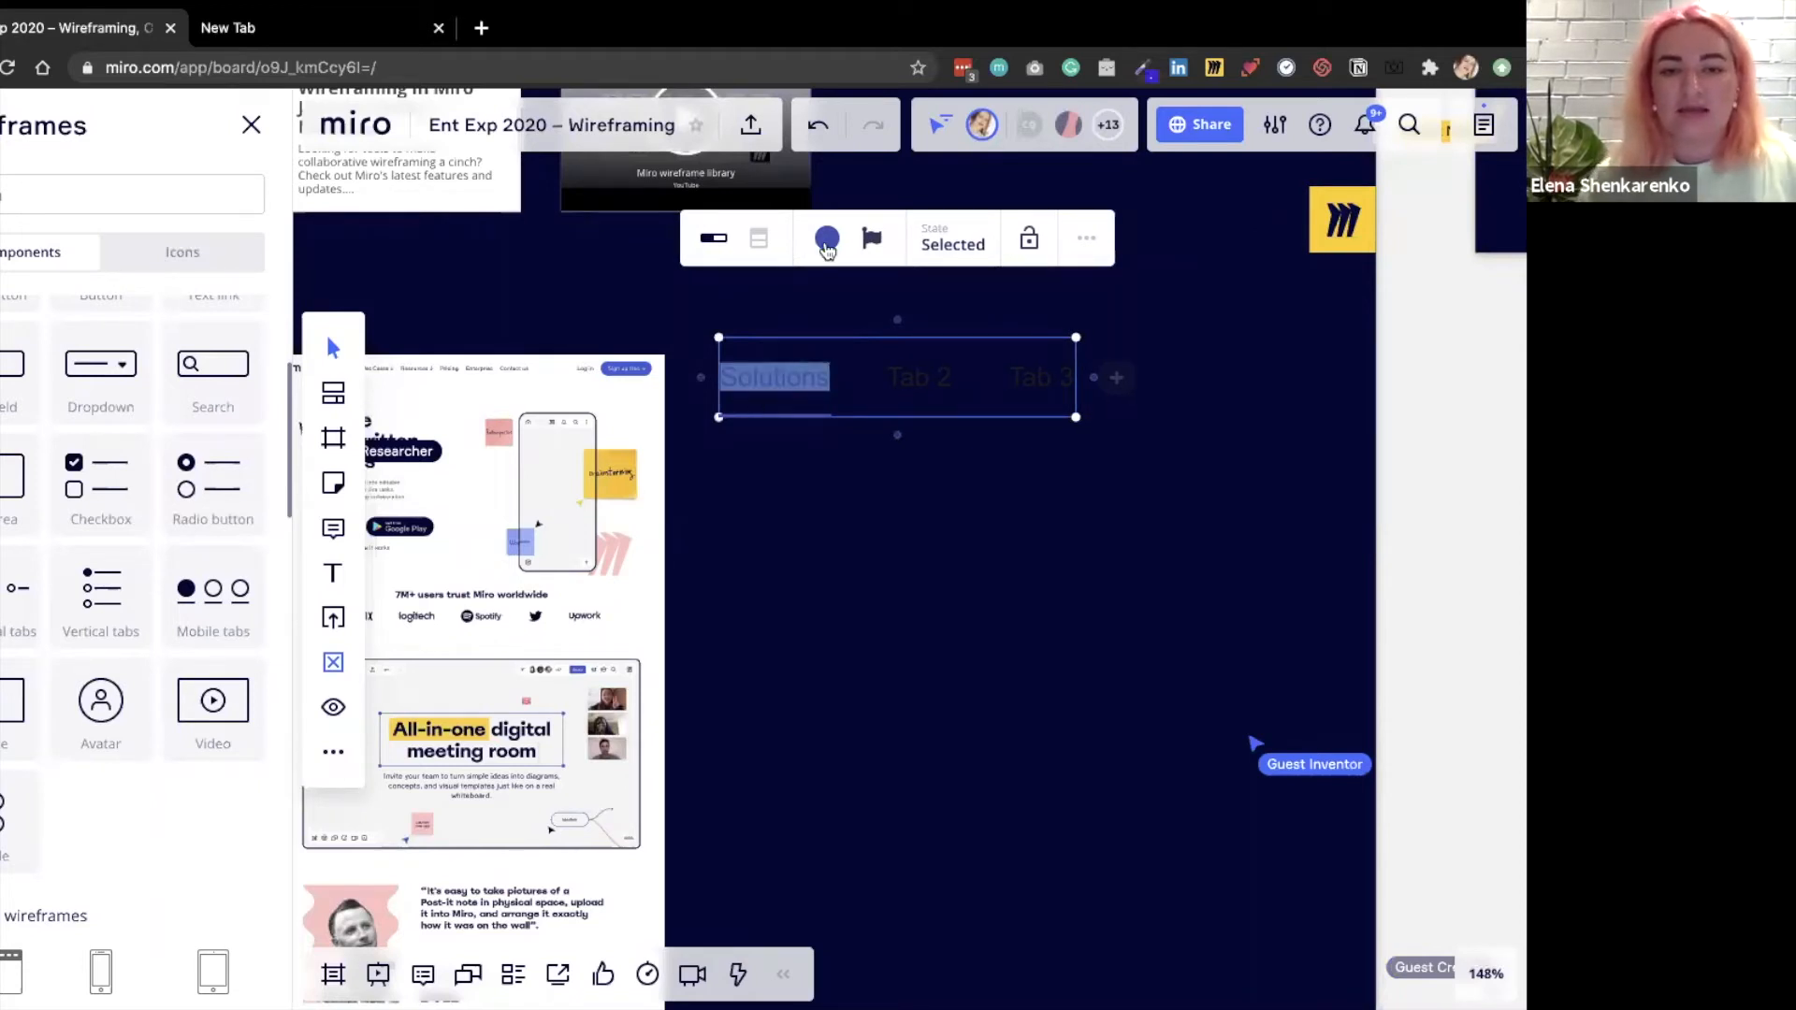
click(827, 242)
click(761, 304)
click(862, 486)
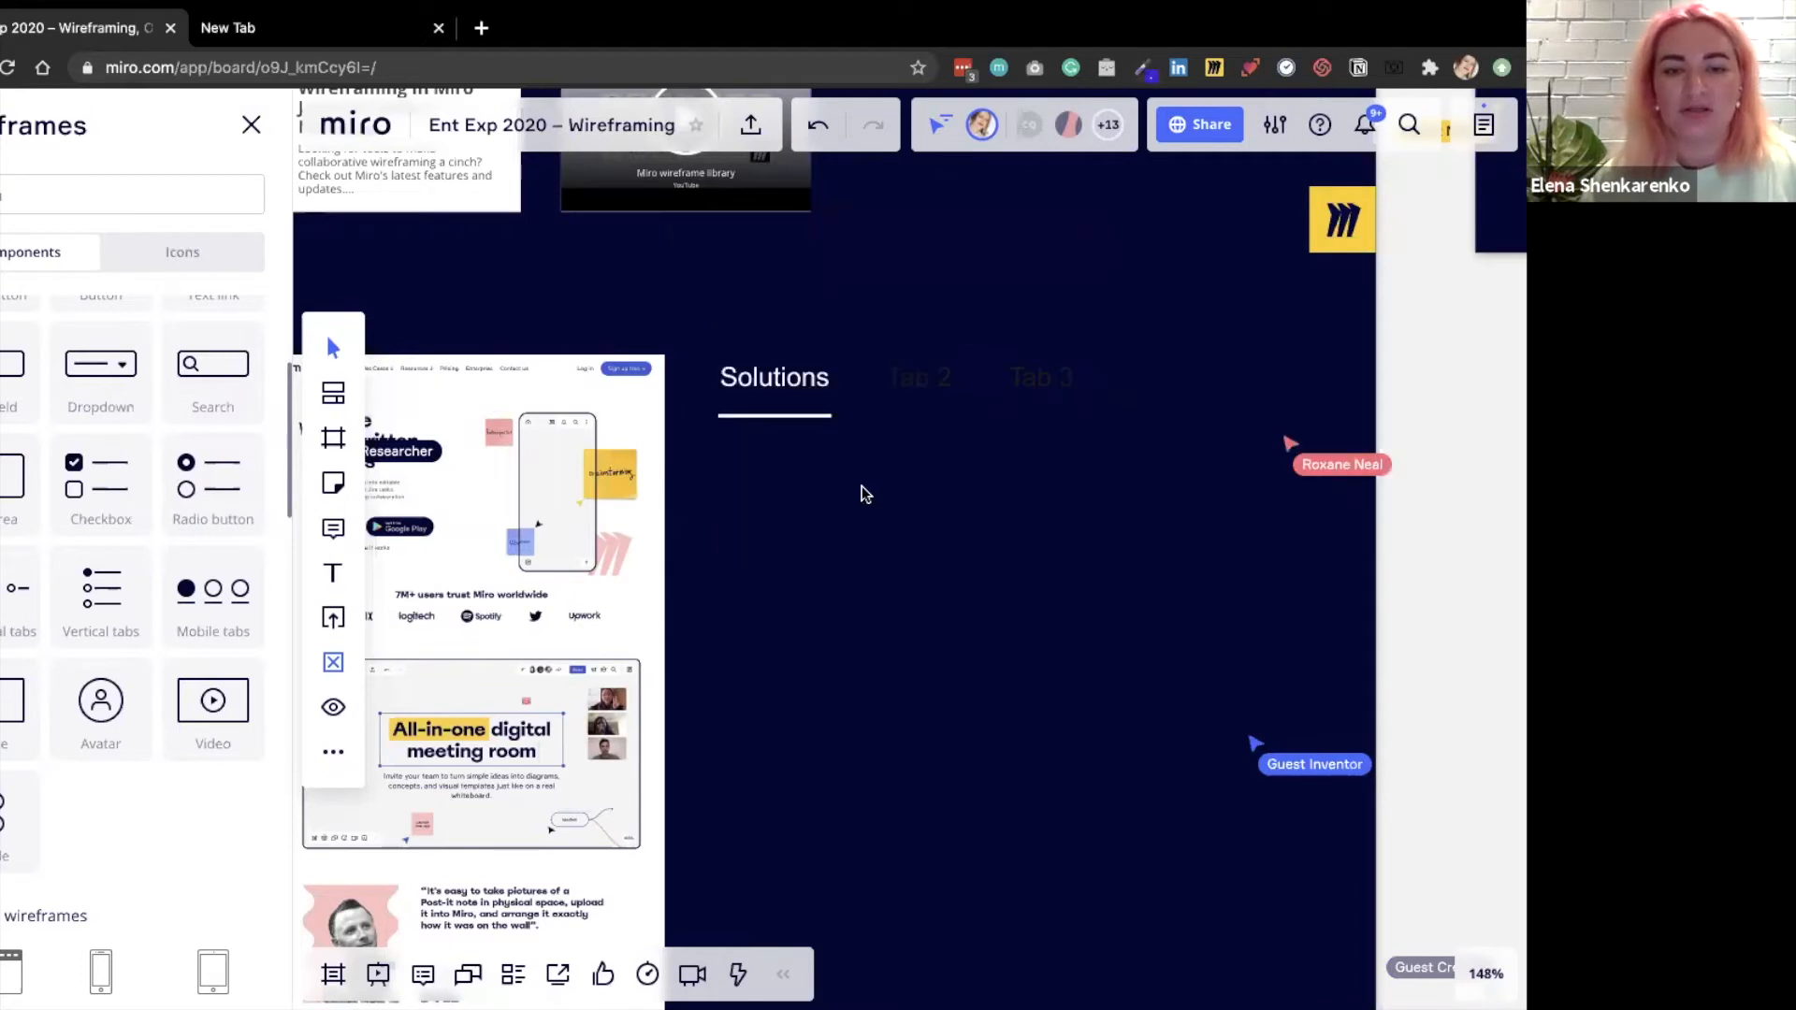
drag(806, 378, 825, 396)
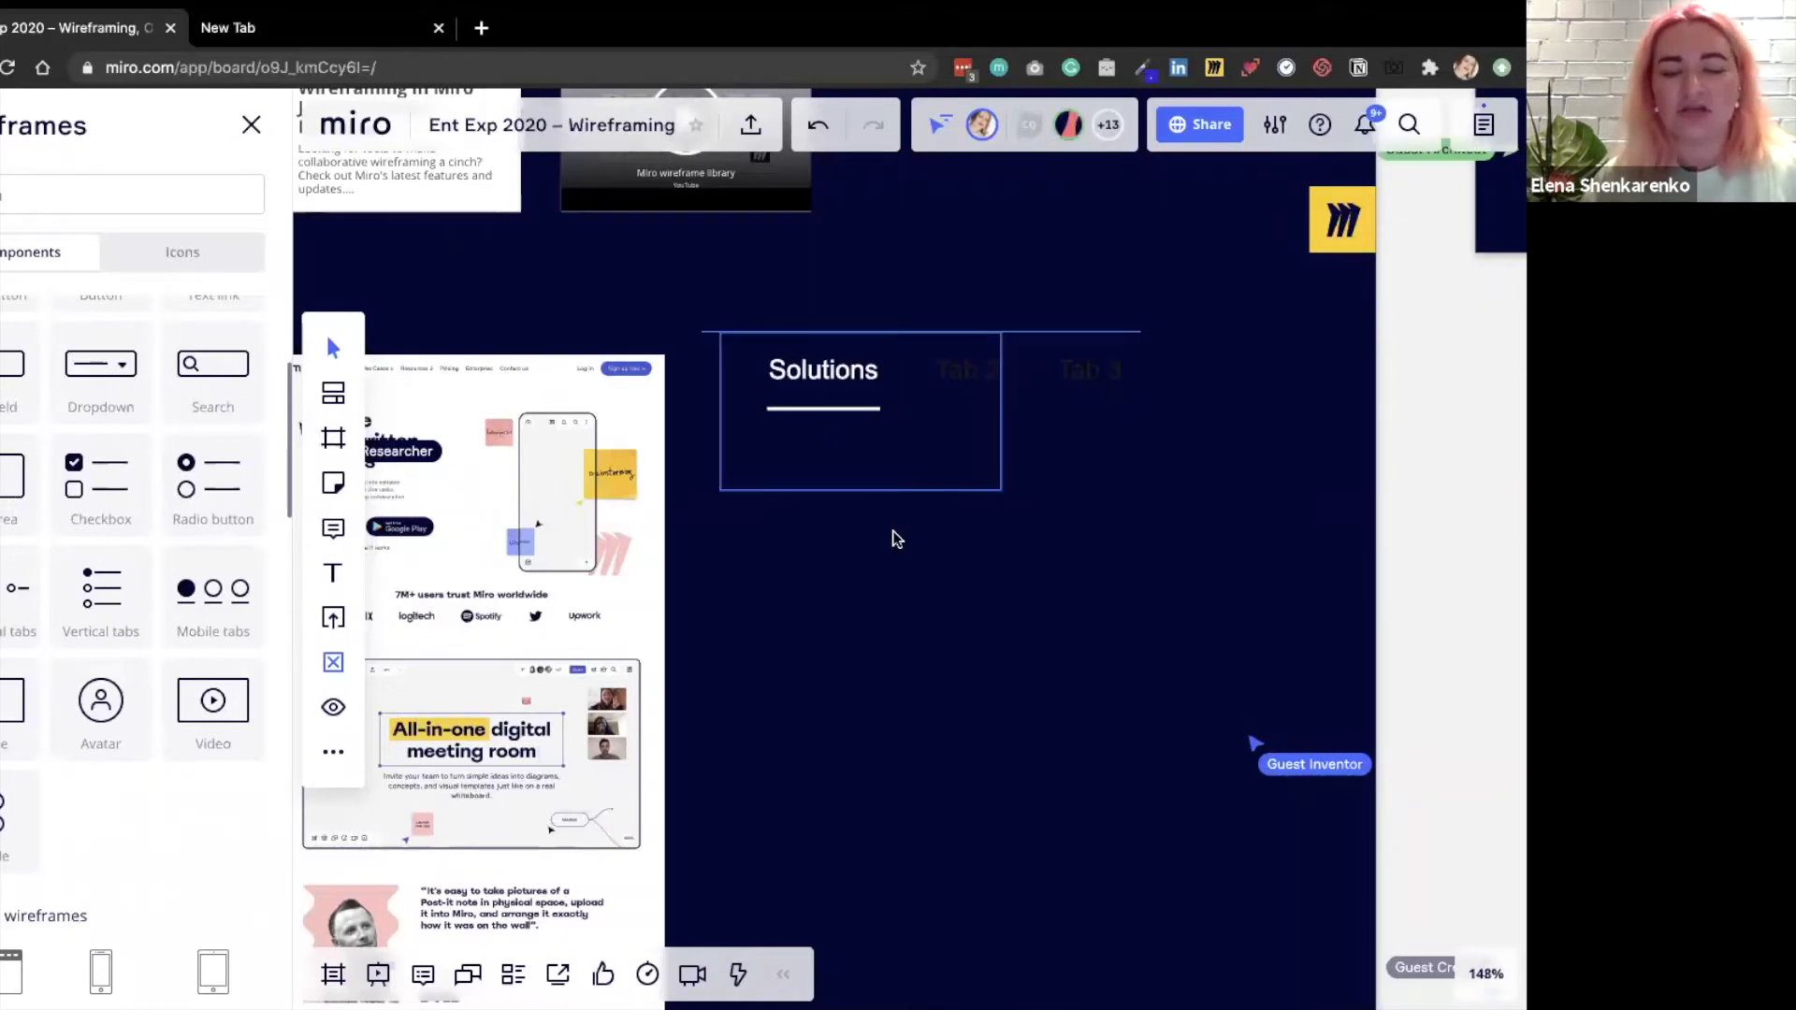
Place an image component below the tabs and change its icon to the paper plane.
click(802, 417)
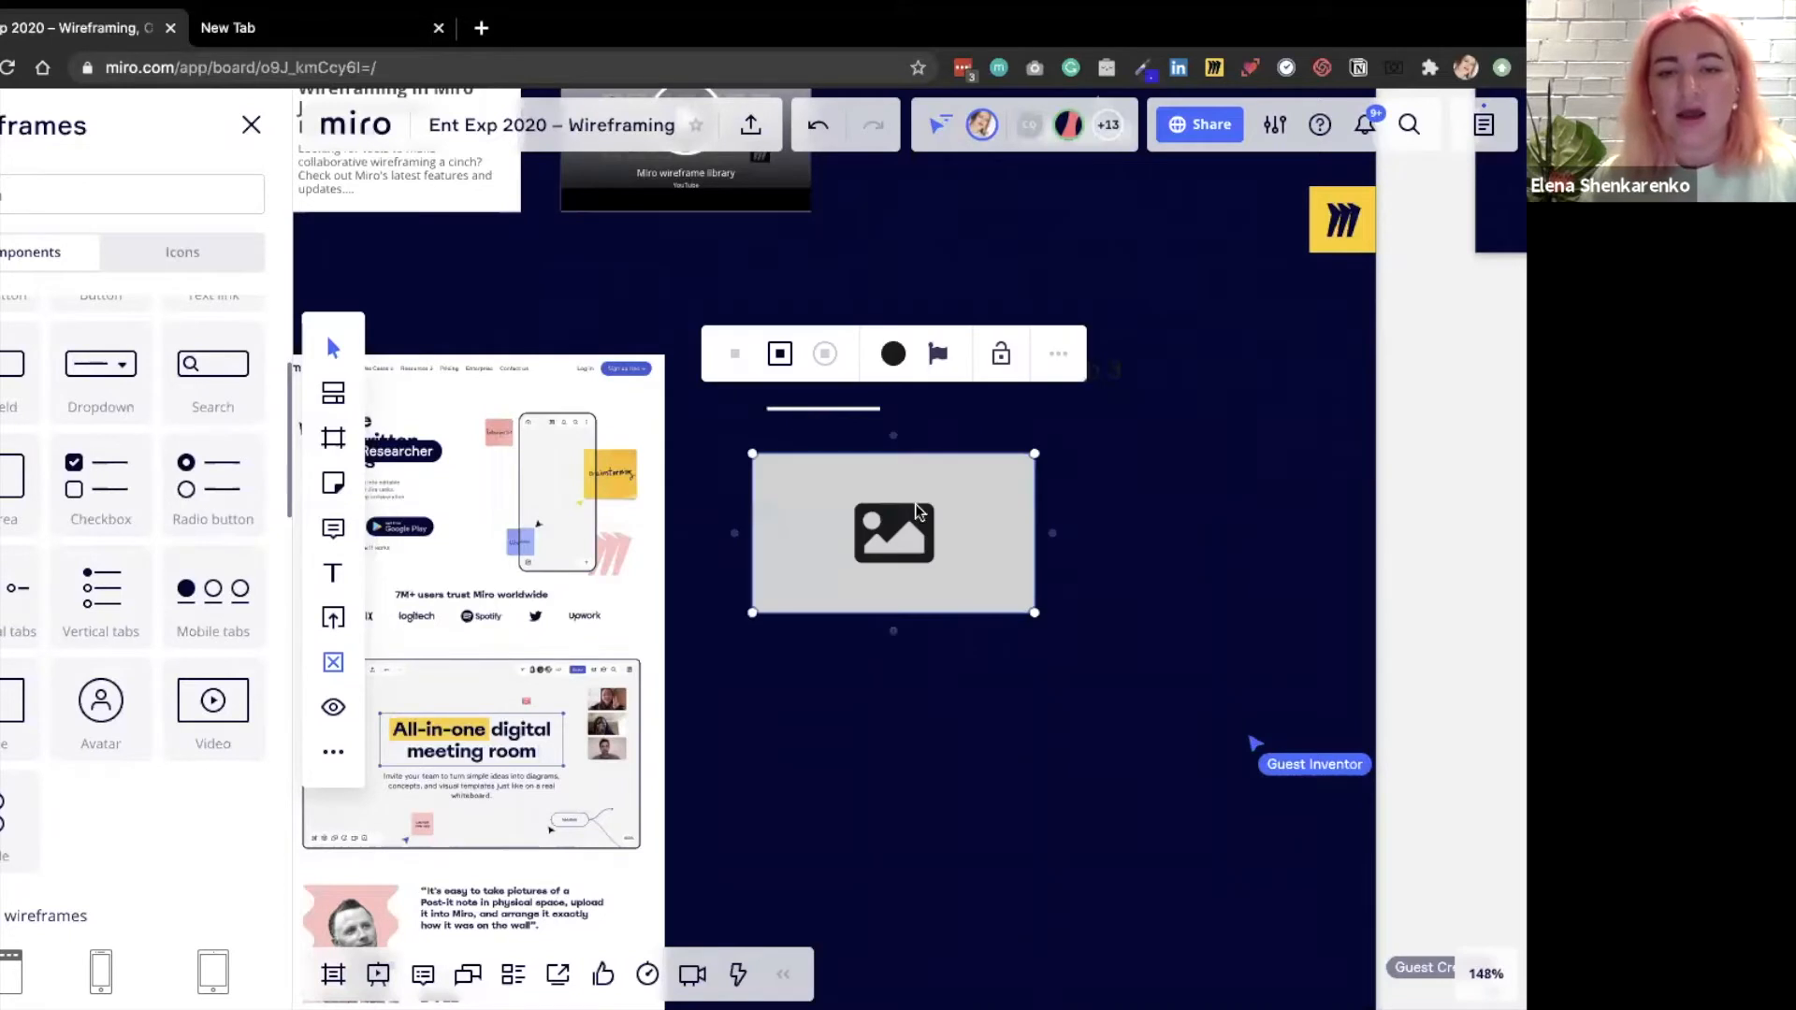
scroll(795, 411, down, 5)
drag(979, 571, 978, 571)
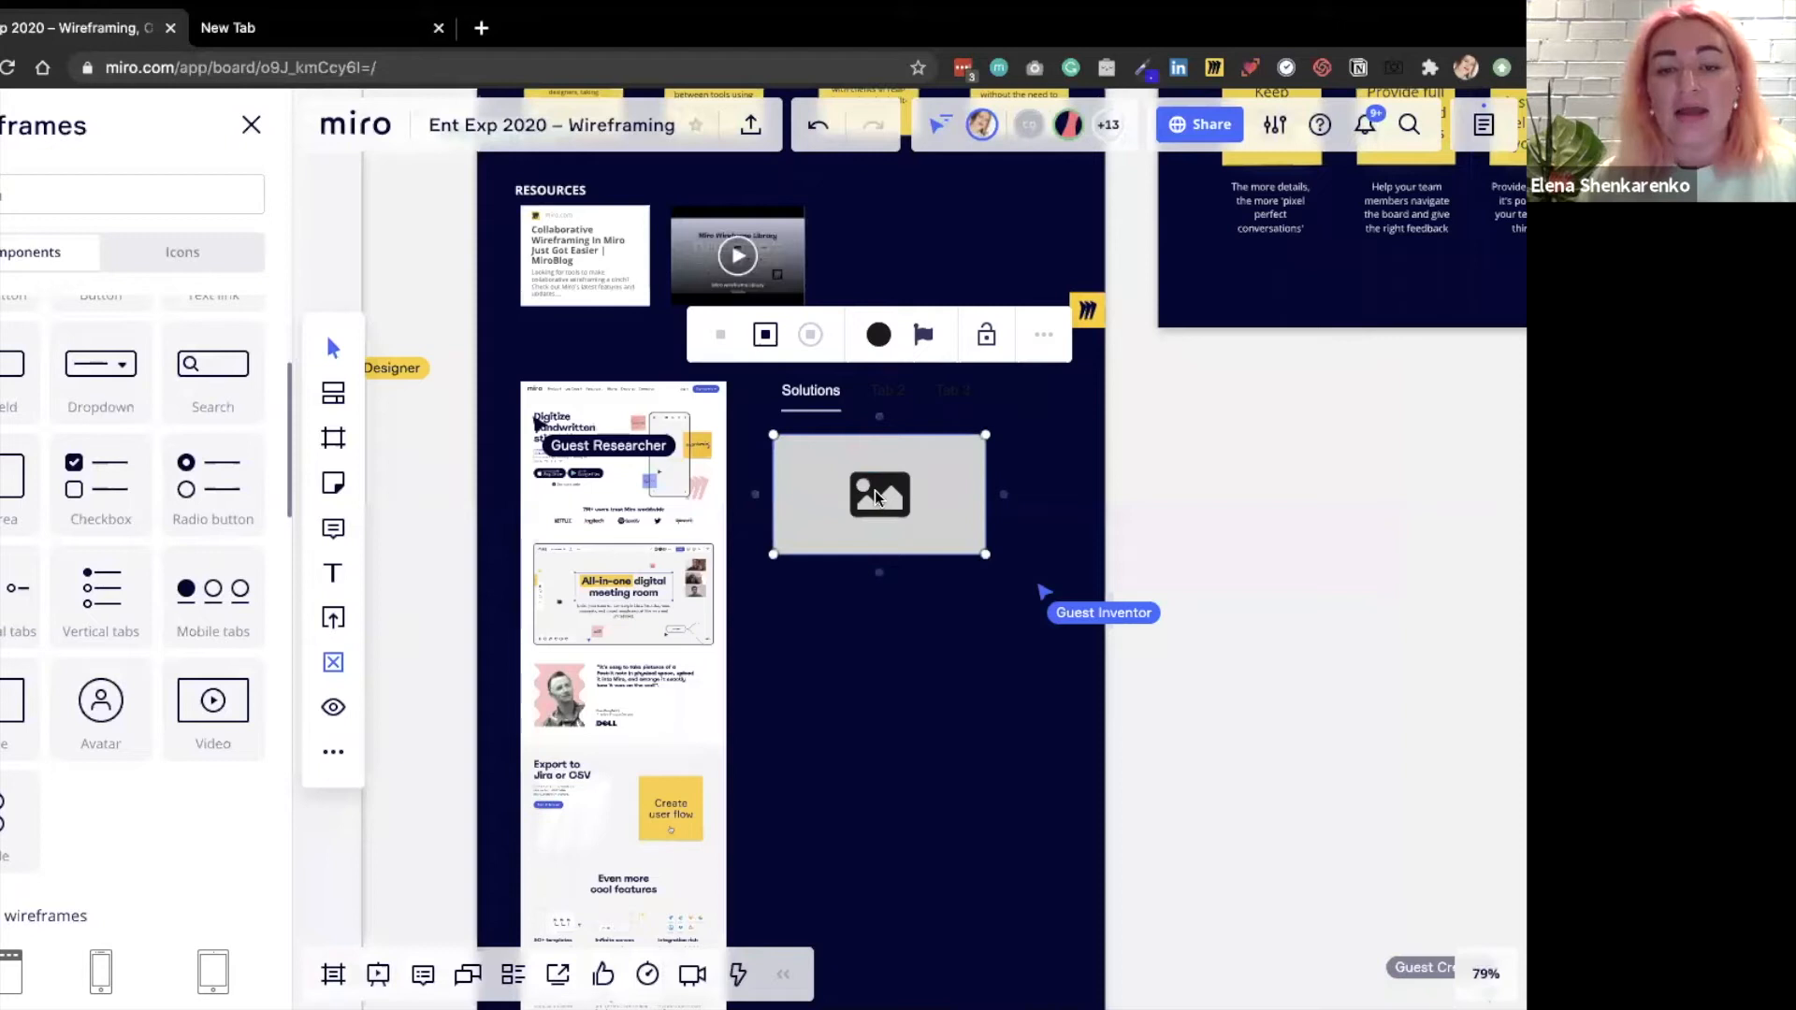
double_click(877, 483)
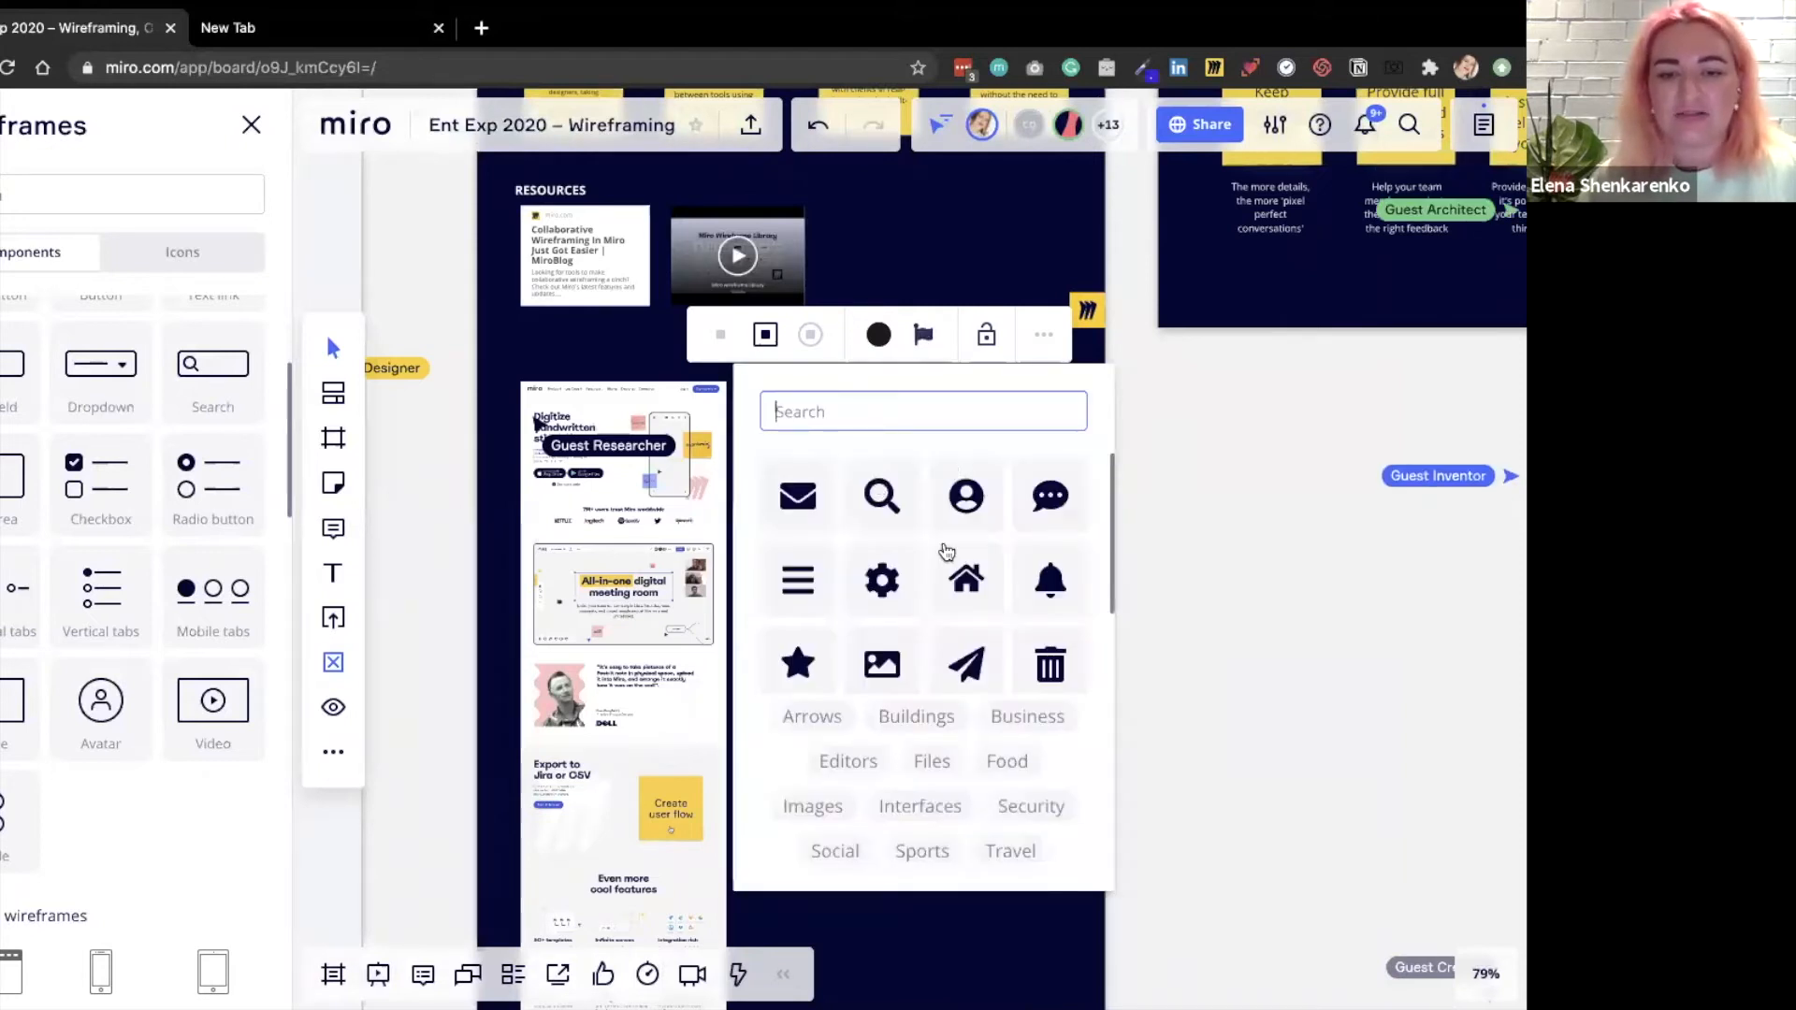
click(970, 668)
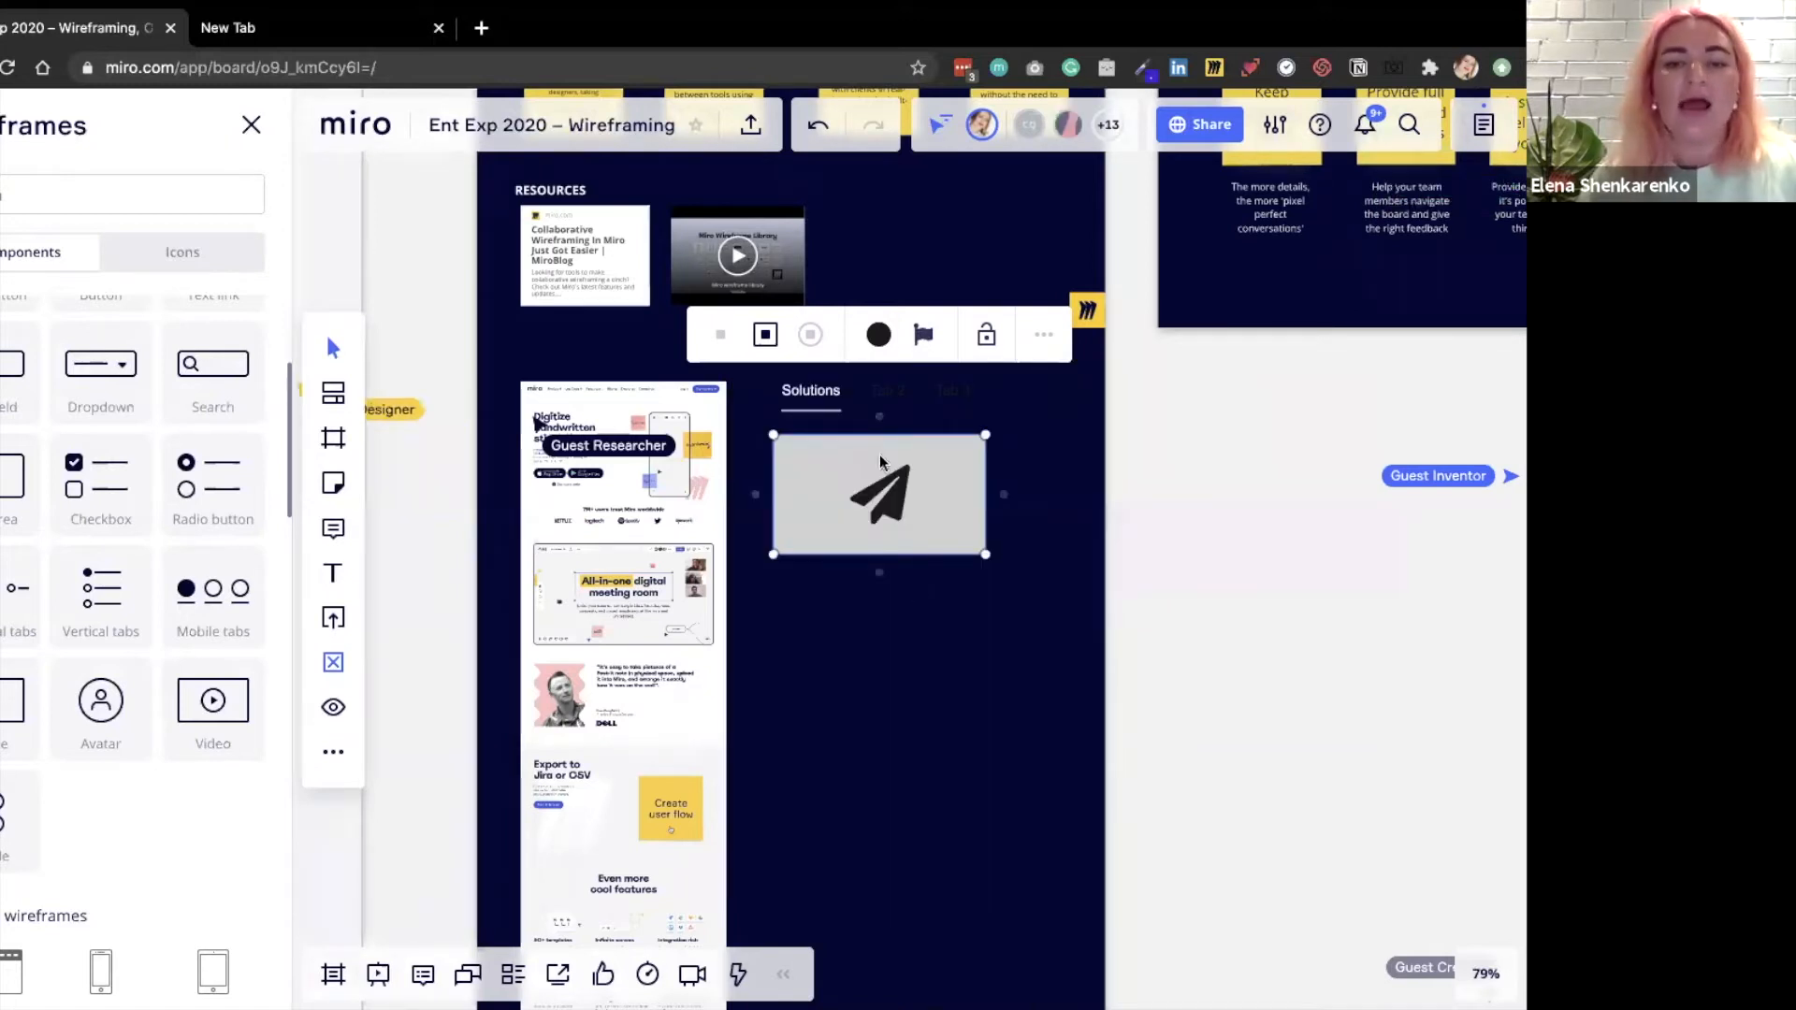
key(Escape)
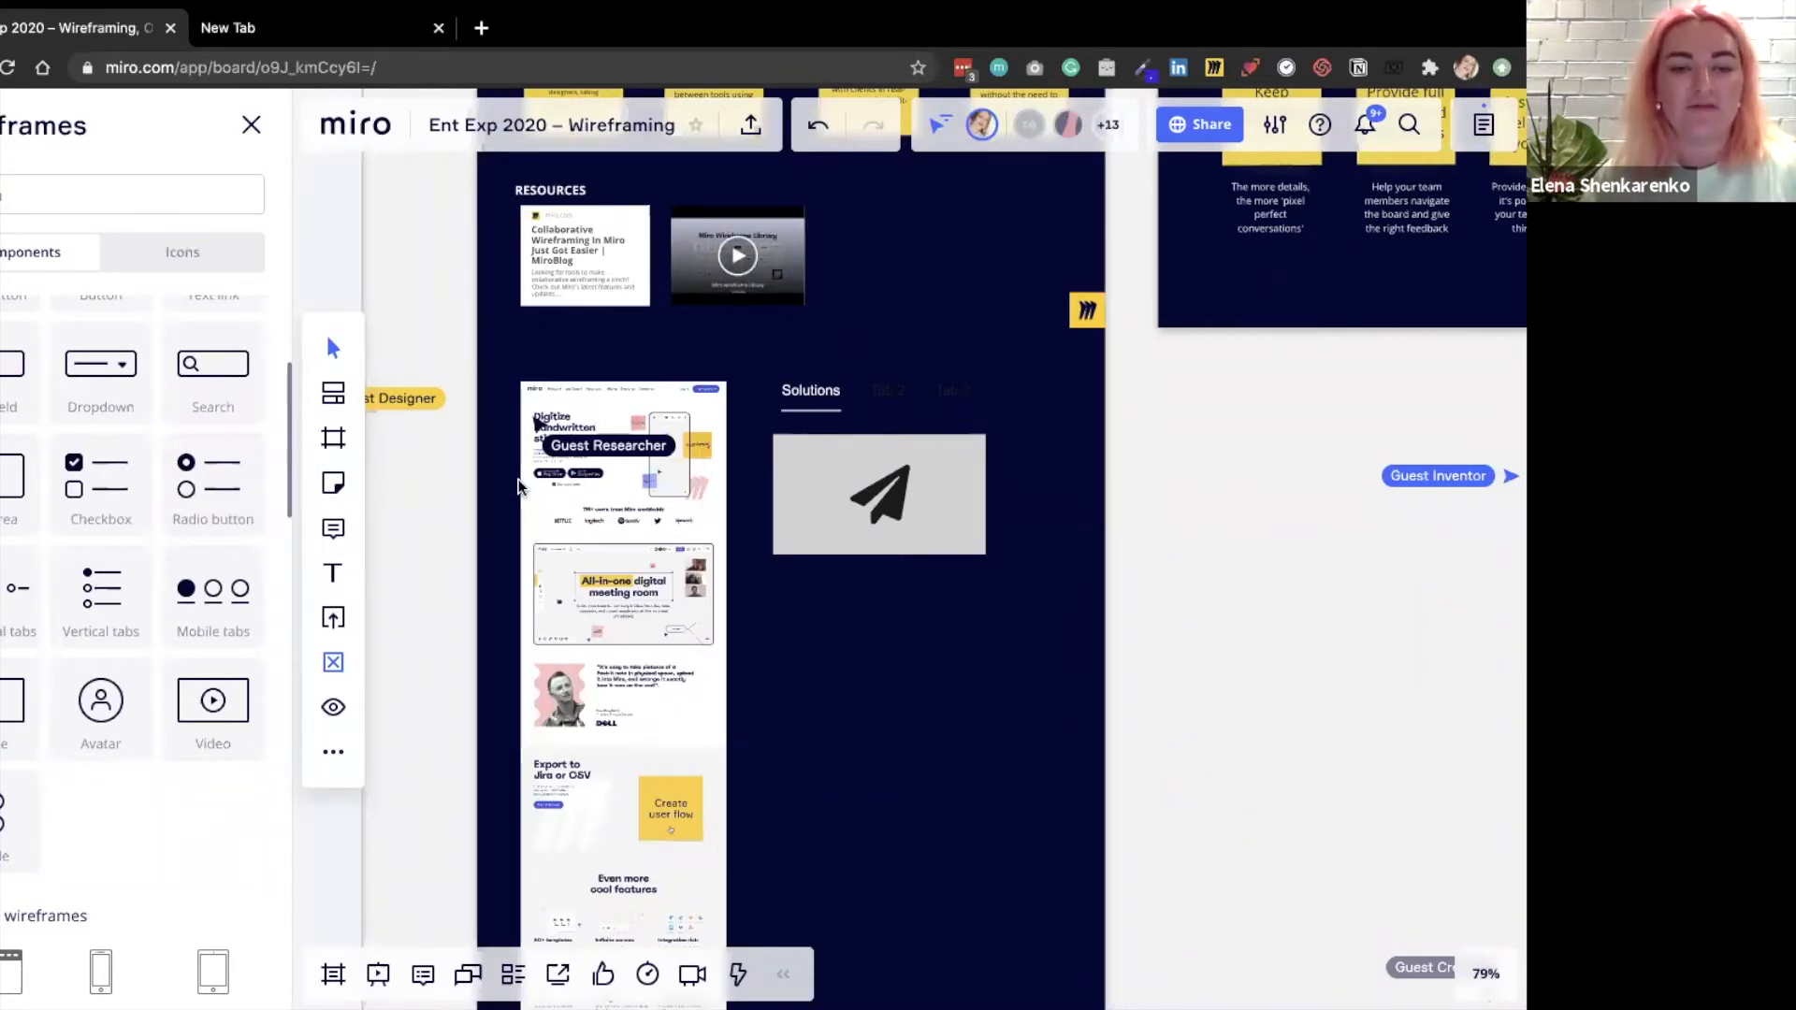
Add an outlined button component from the wireframe library just below the image placeholder.
scroll(620, 498, up, 2)
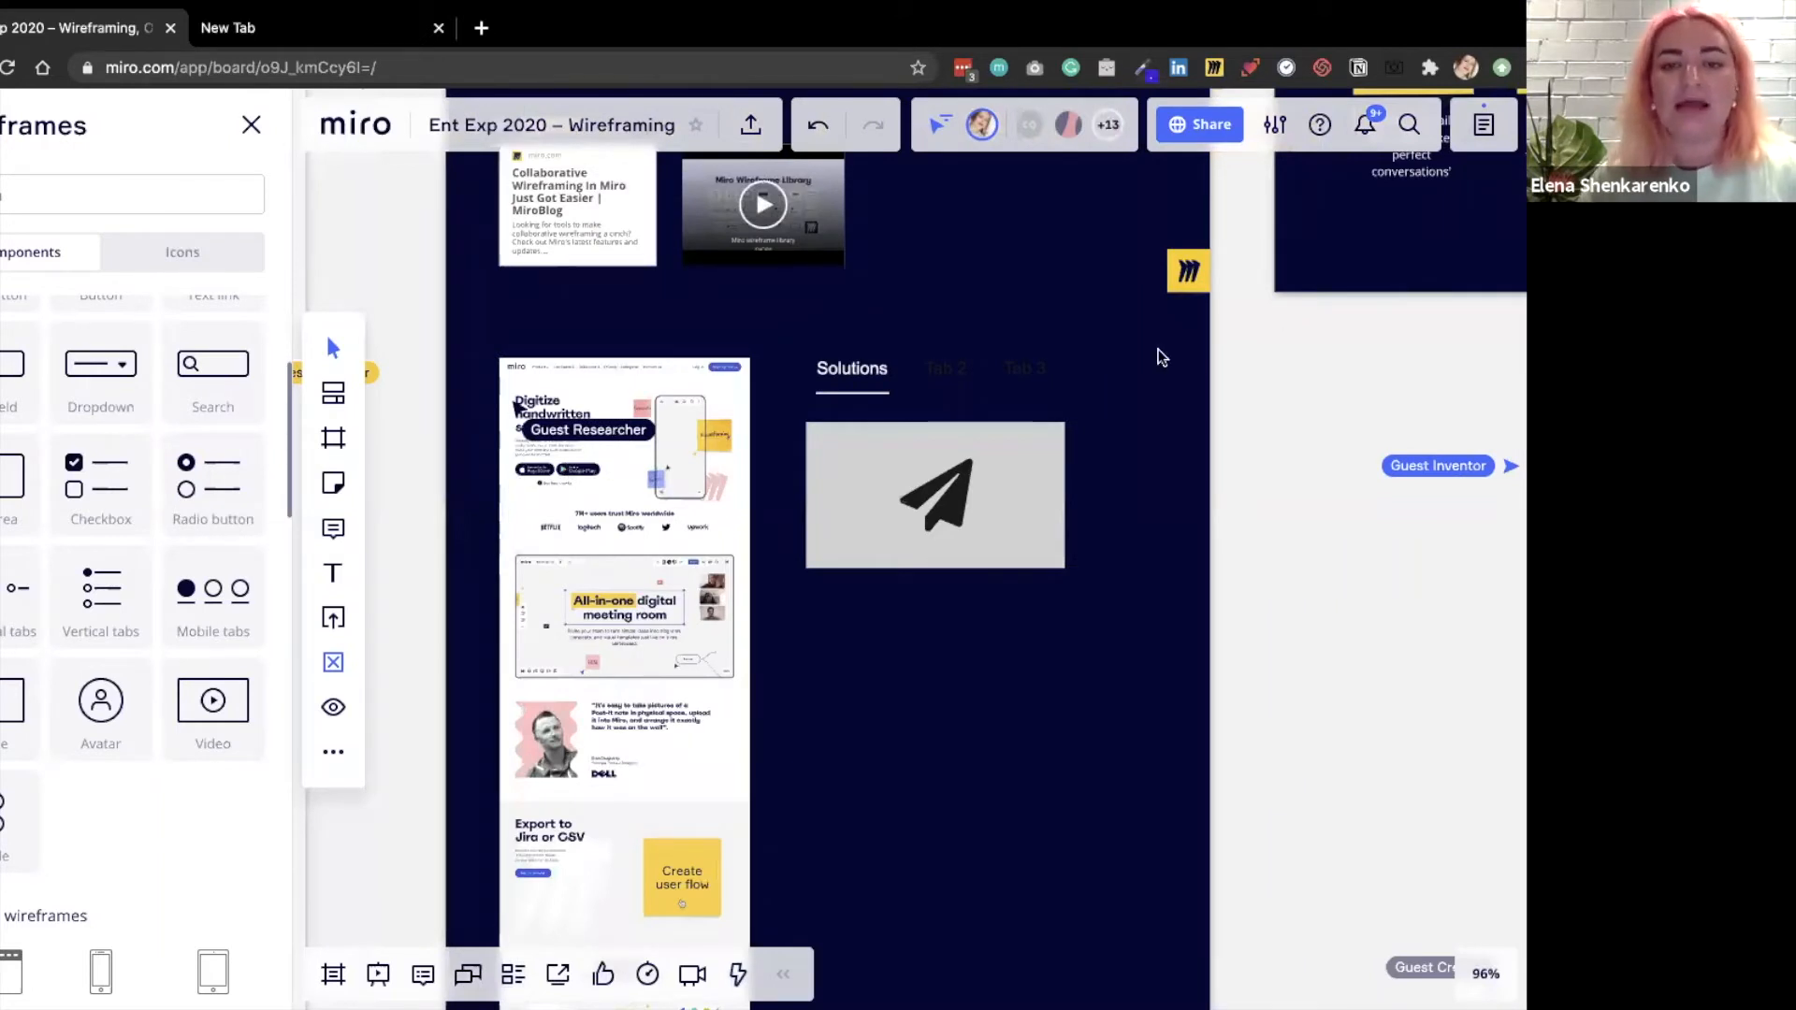
scroll(952, 395, up, 2)
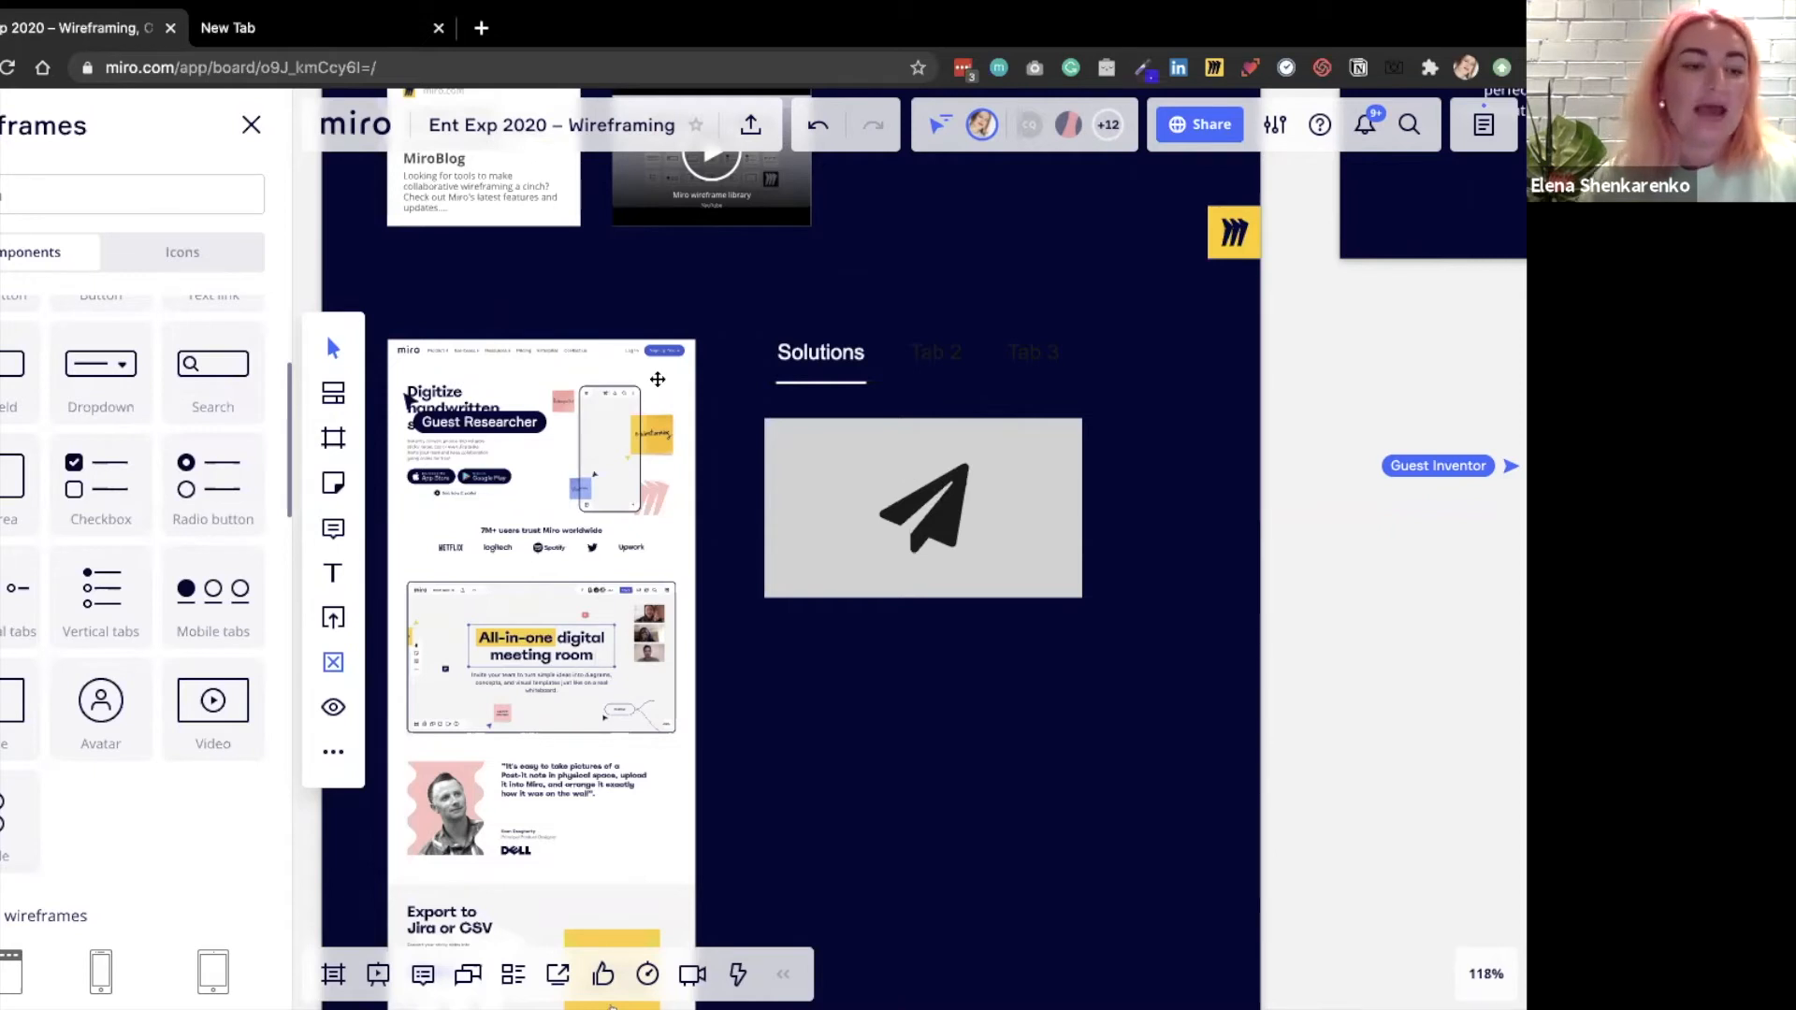
scroll(131, 608, up, 2)
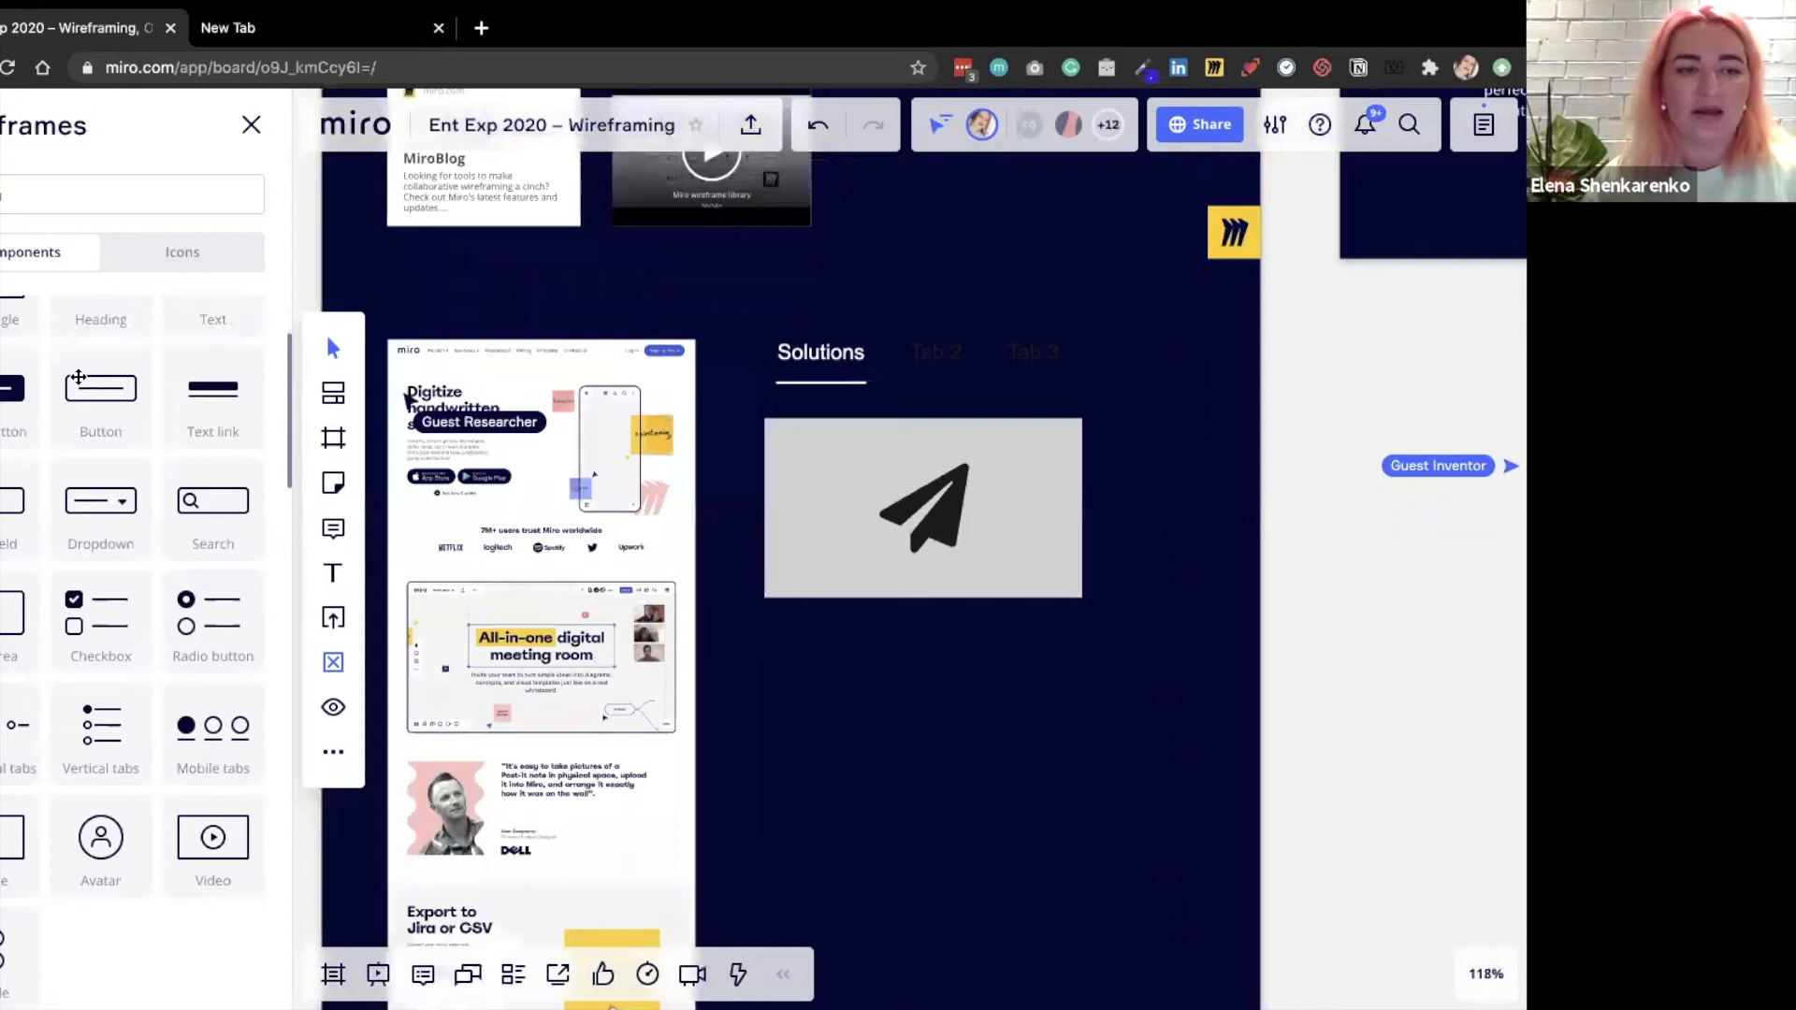
drag(80, 381, 828, 627)
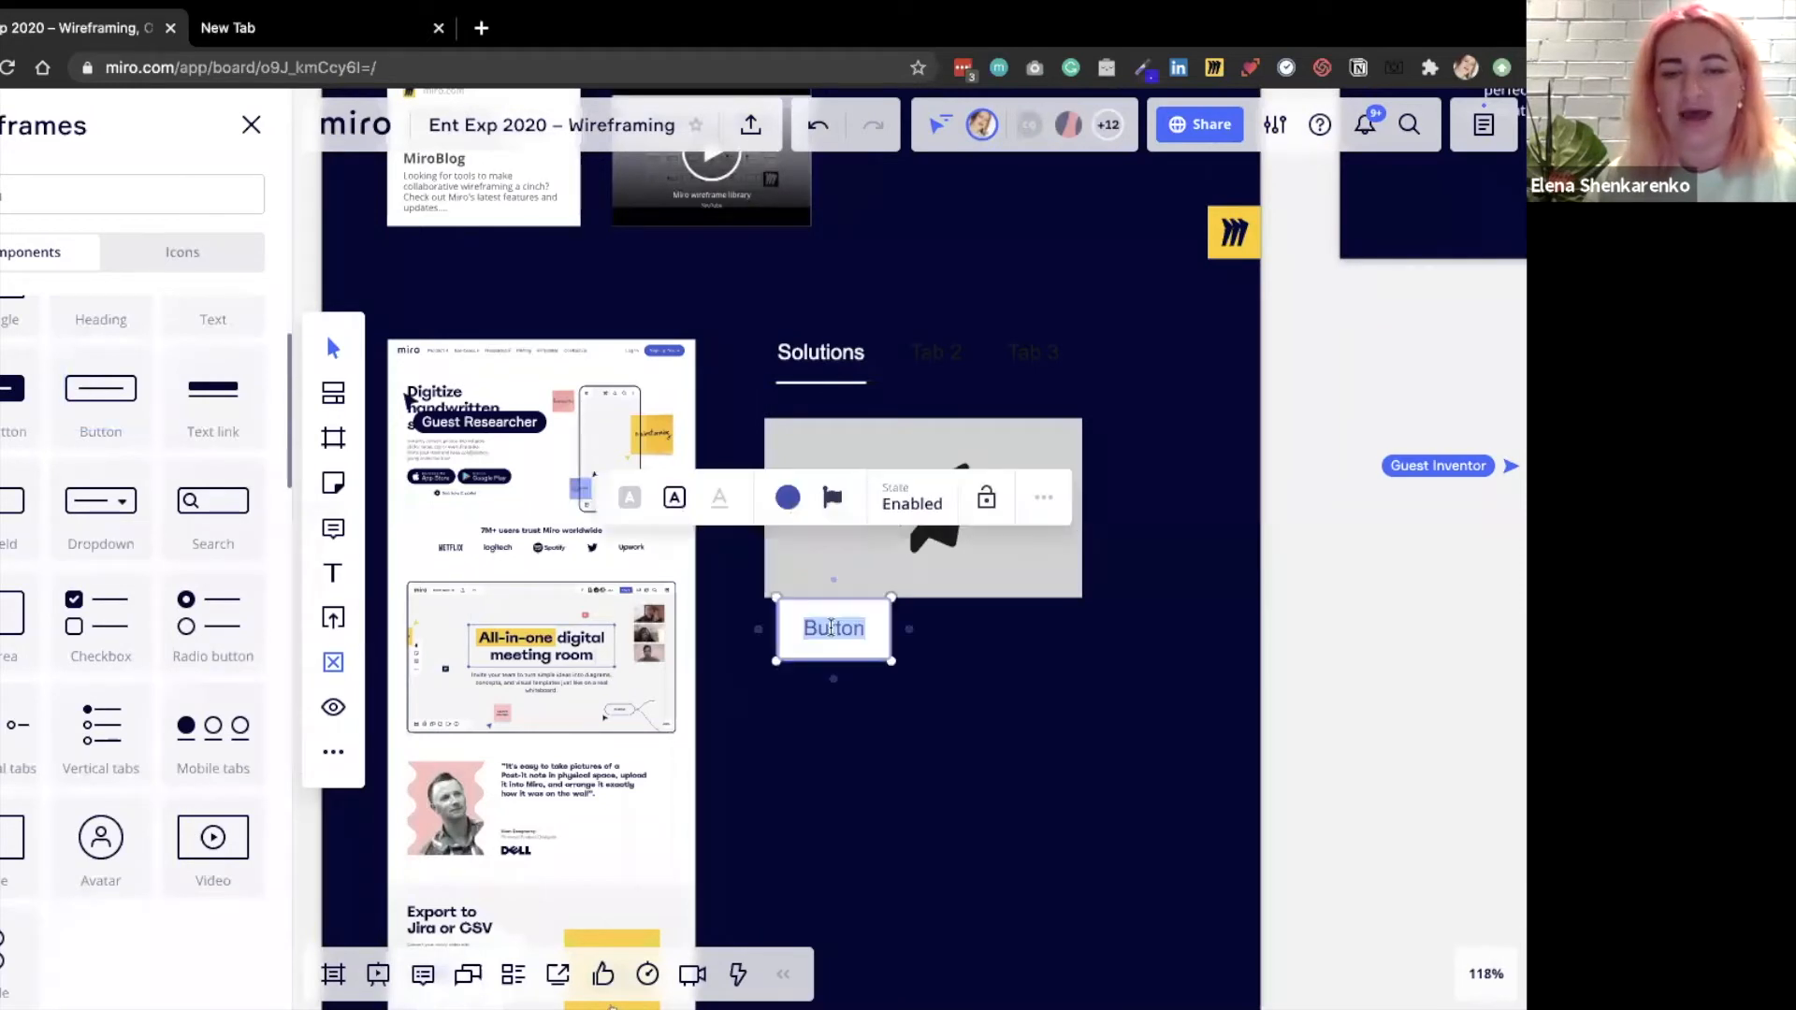
drag(831, 635, 897, 650)
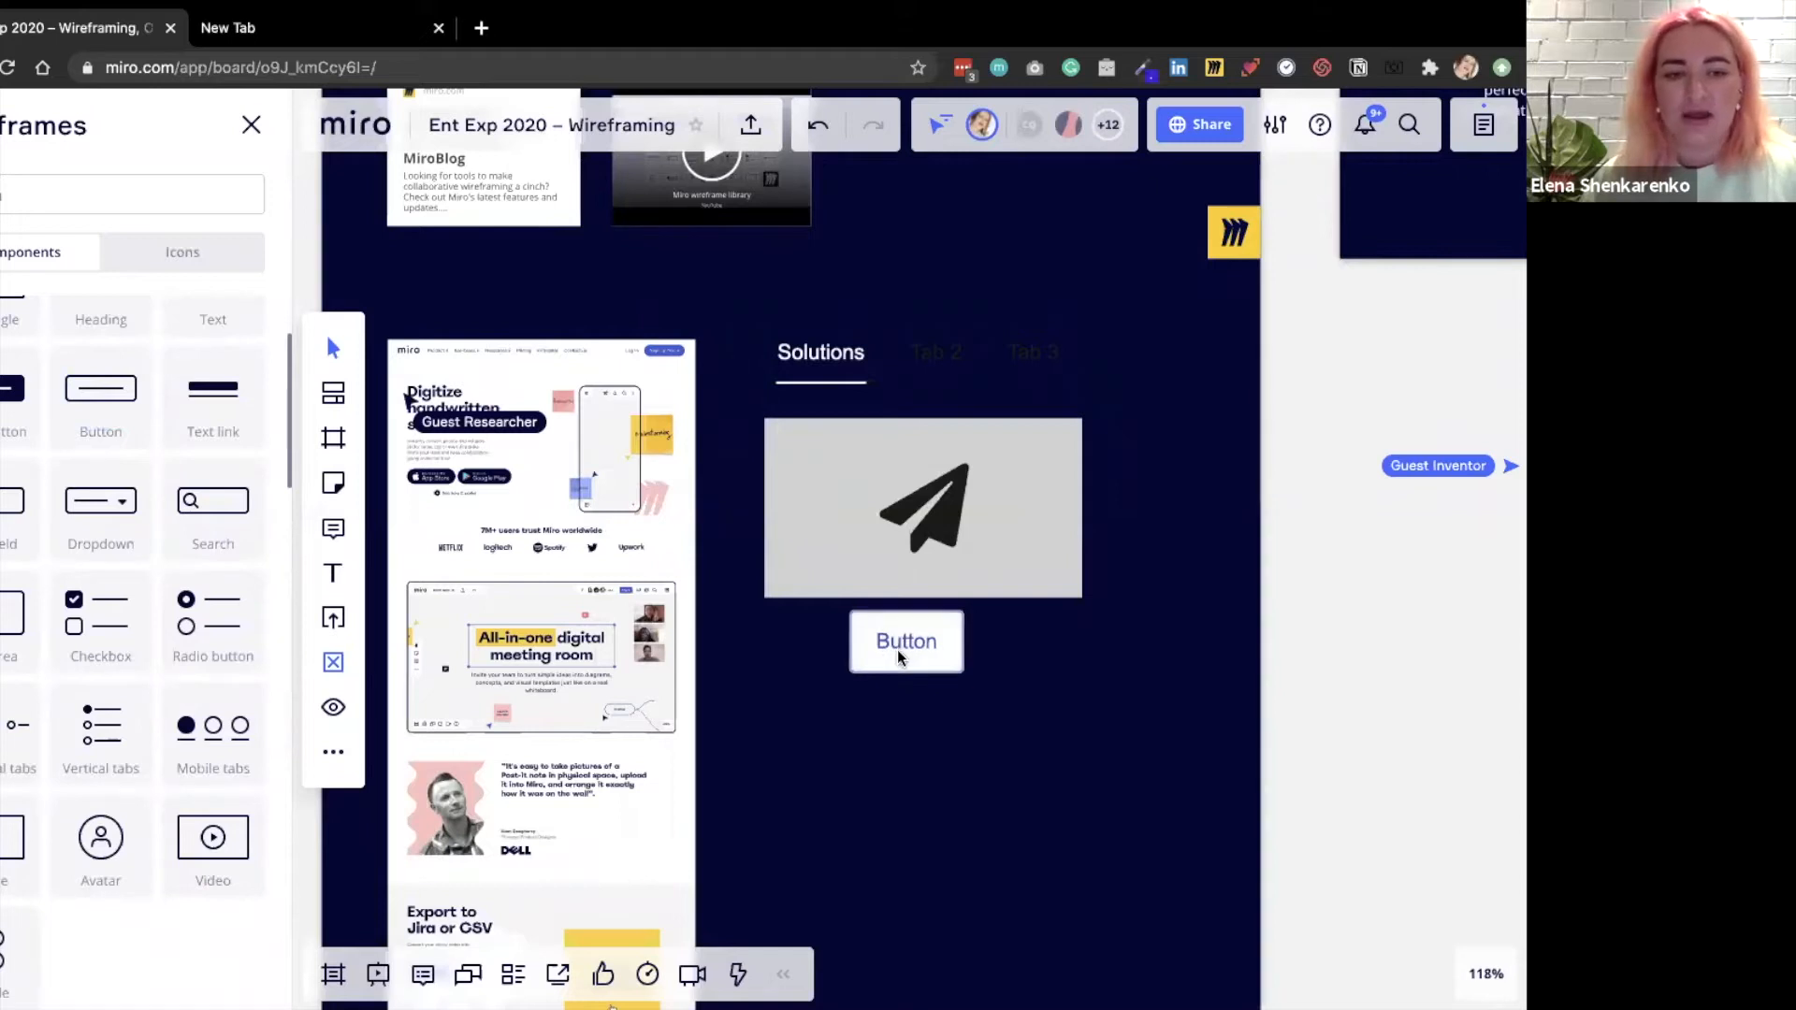
Label the button "Sign up" and set its state to Disabled.
click(900, 642)
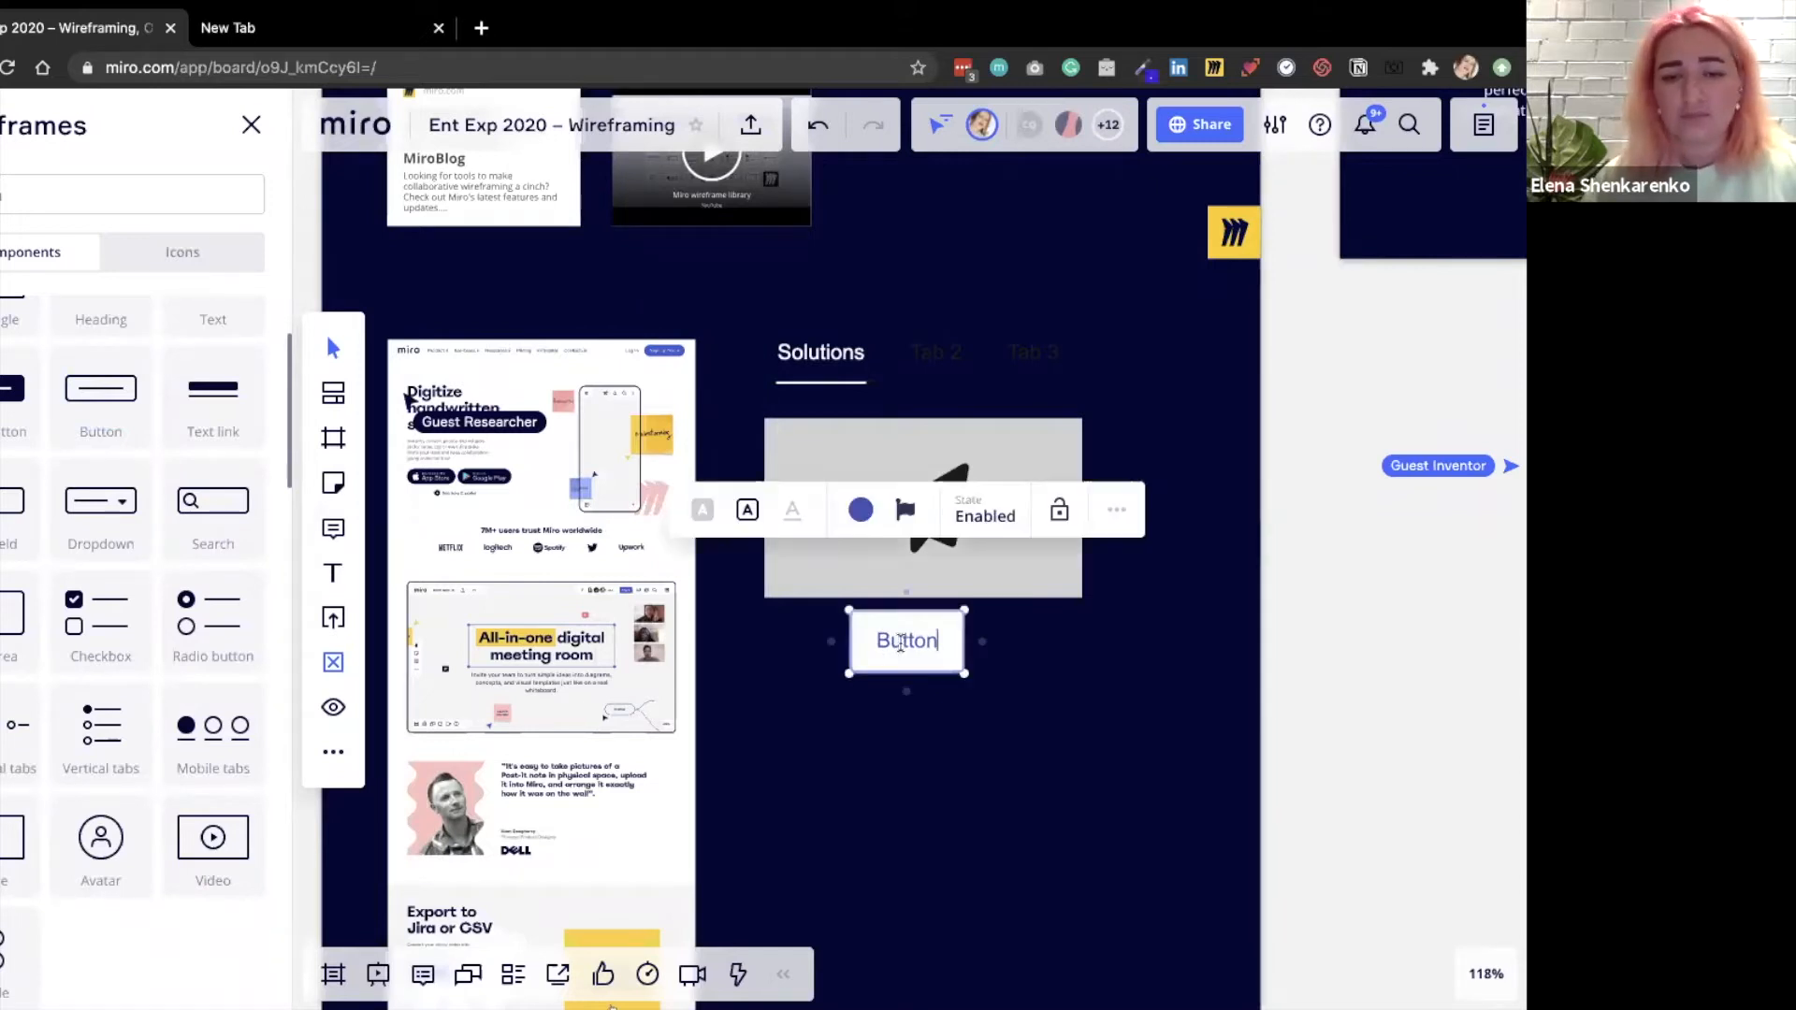
click(907, 642)
text(Si)
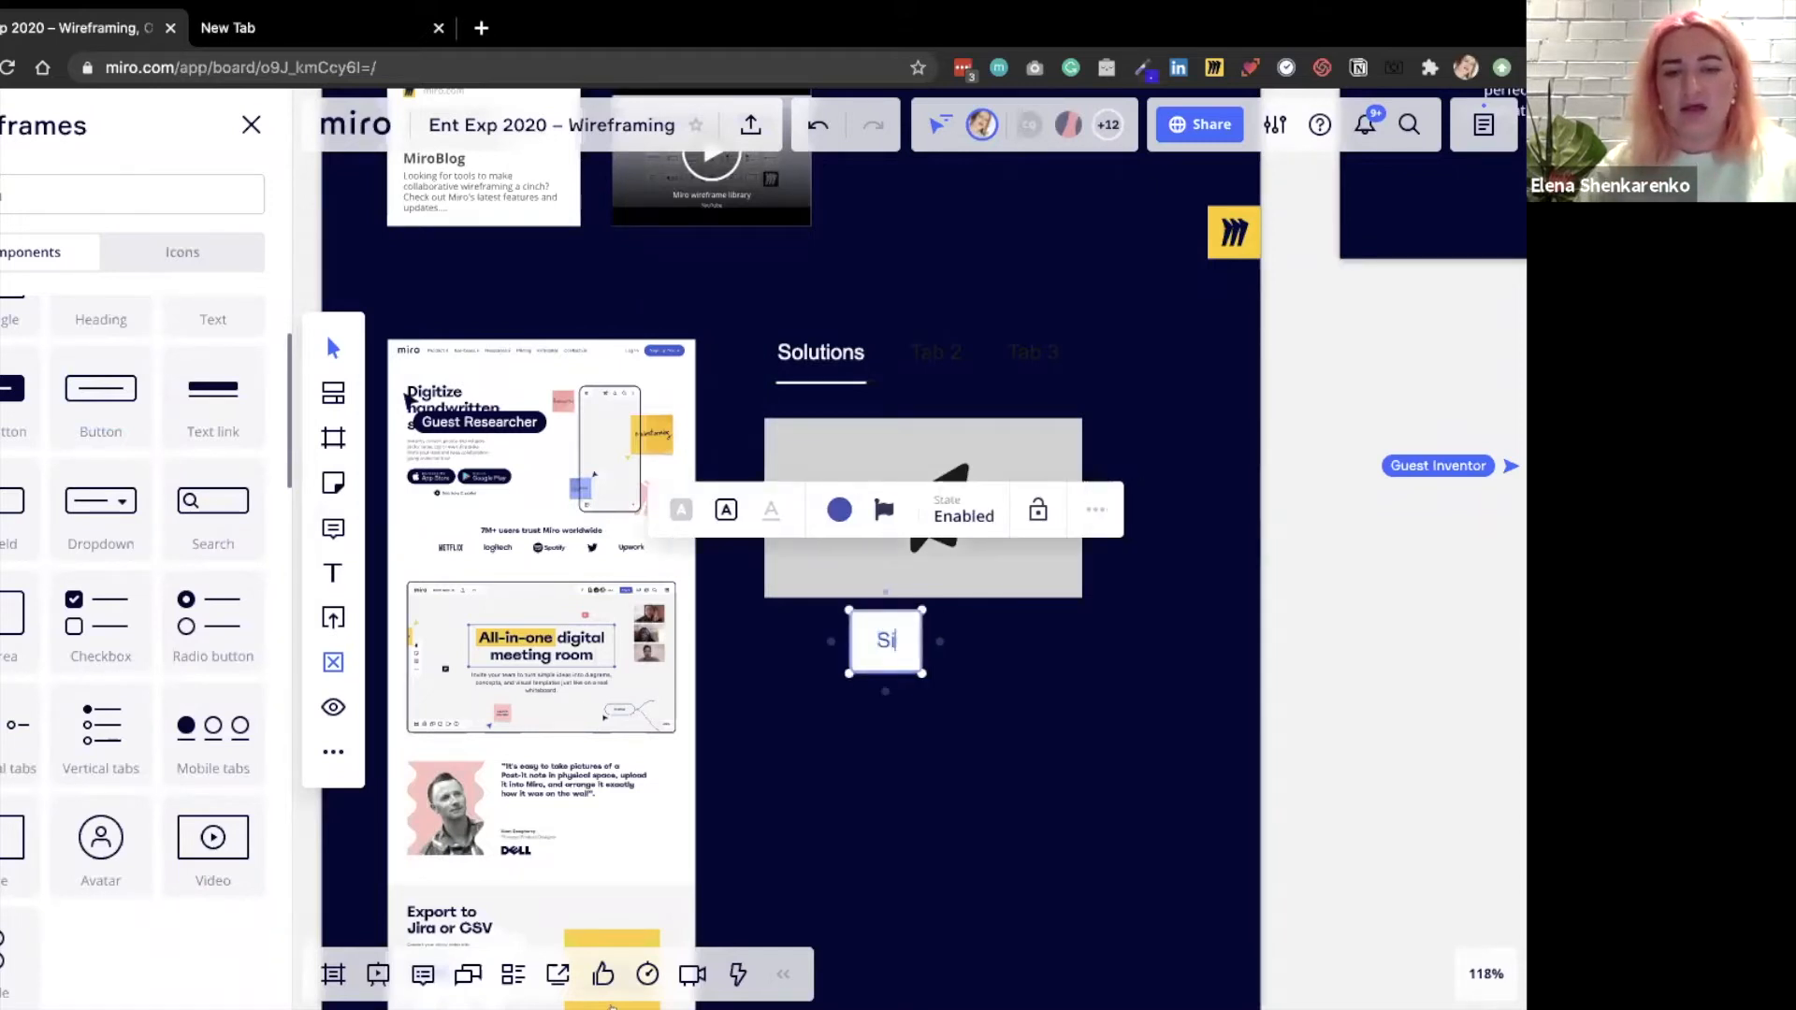
text(gn )
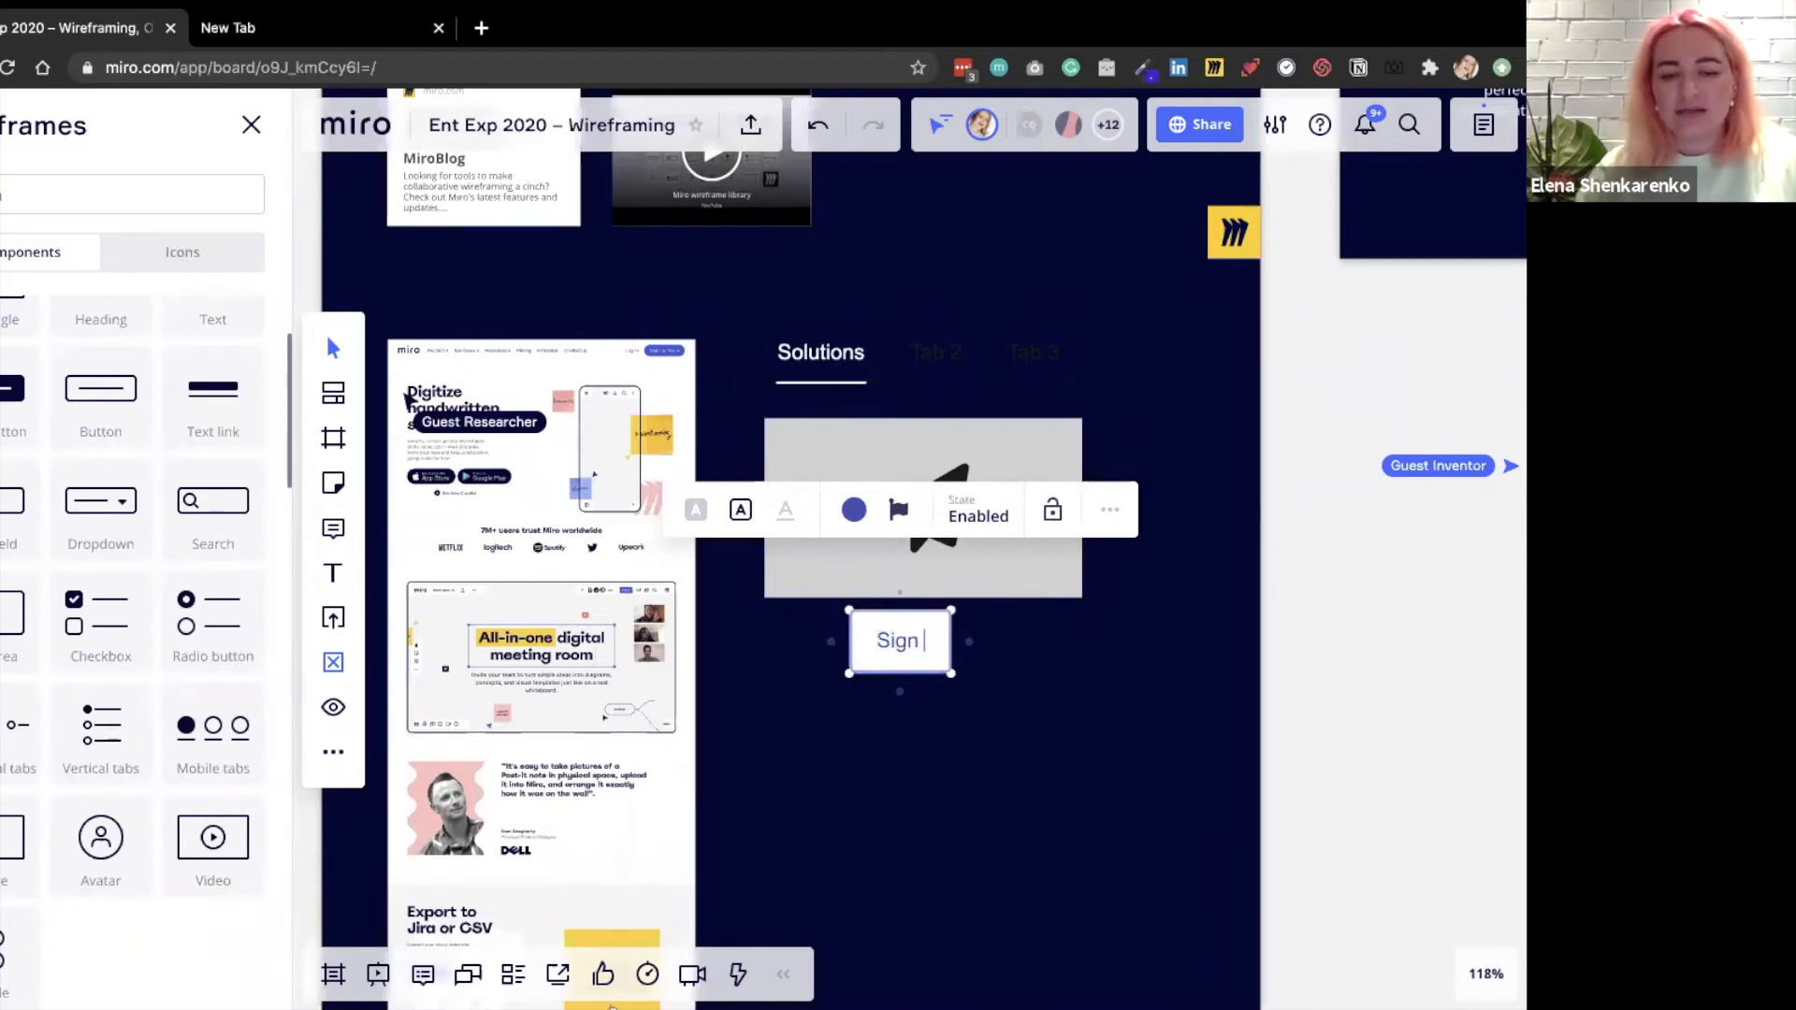
text(up)
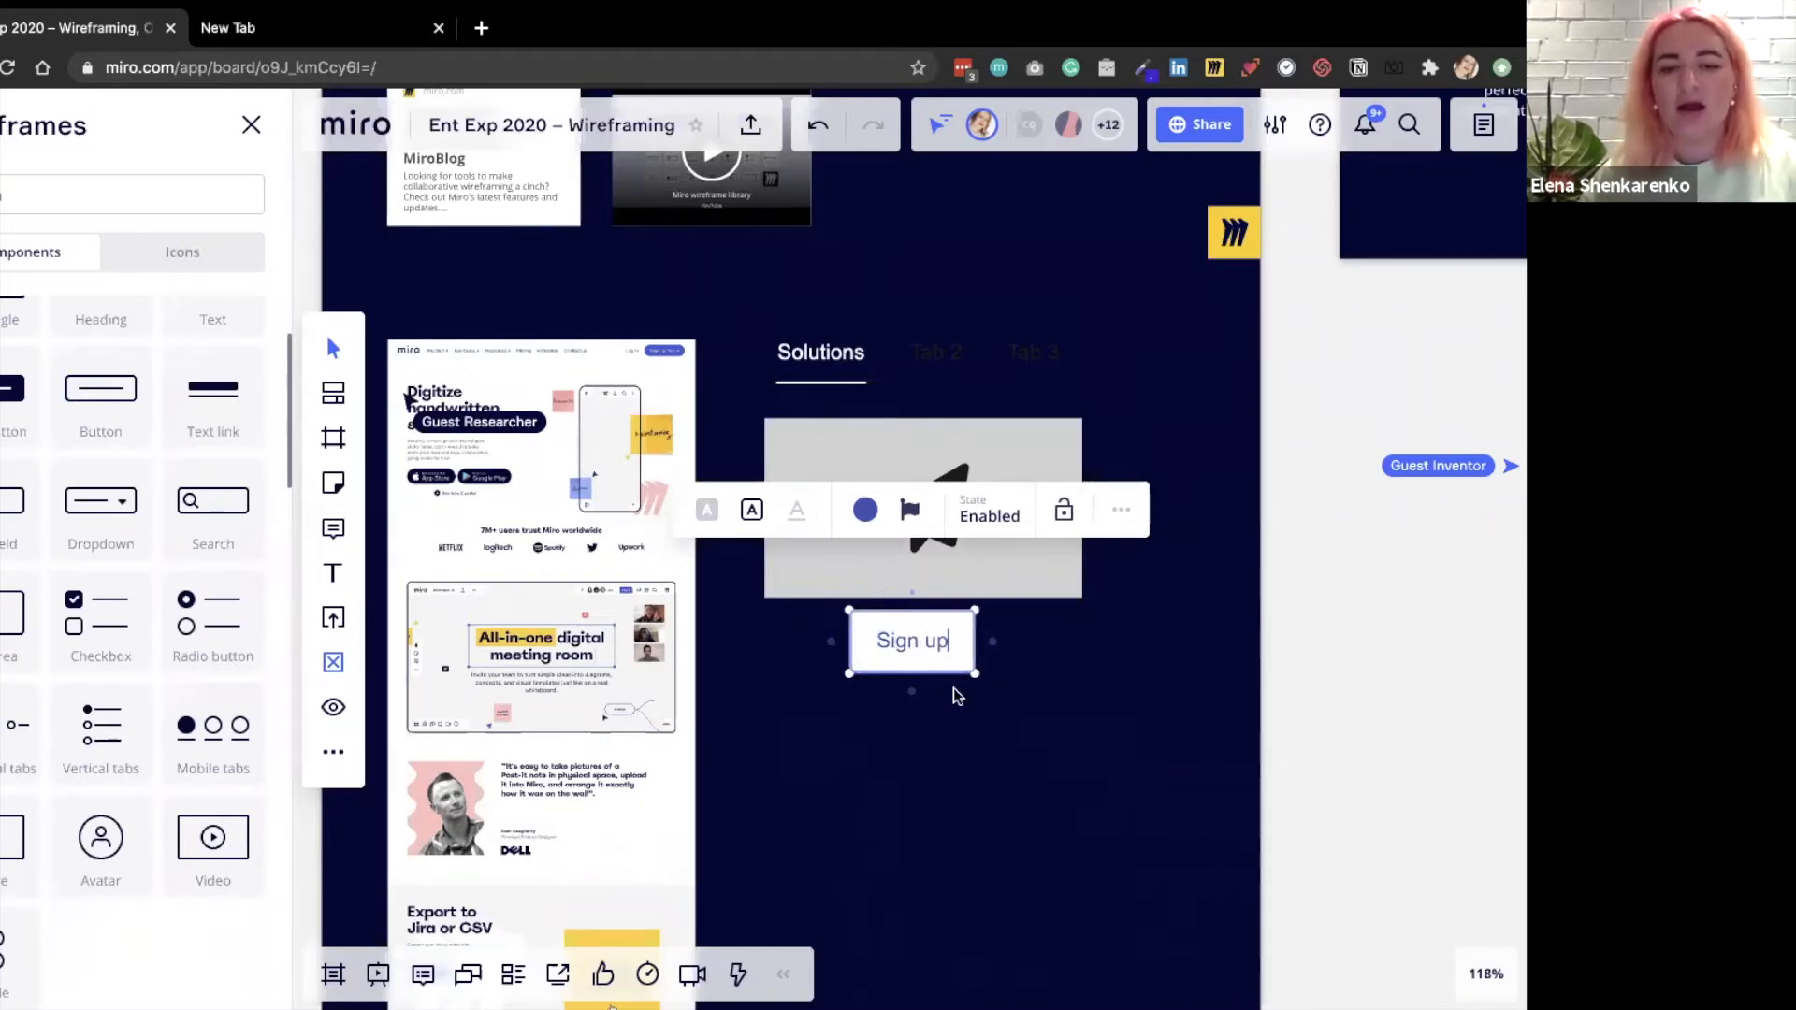
click(991, 522)
click(986, 614)
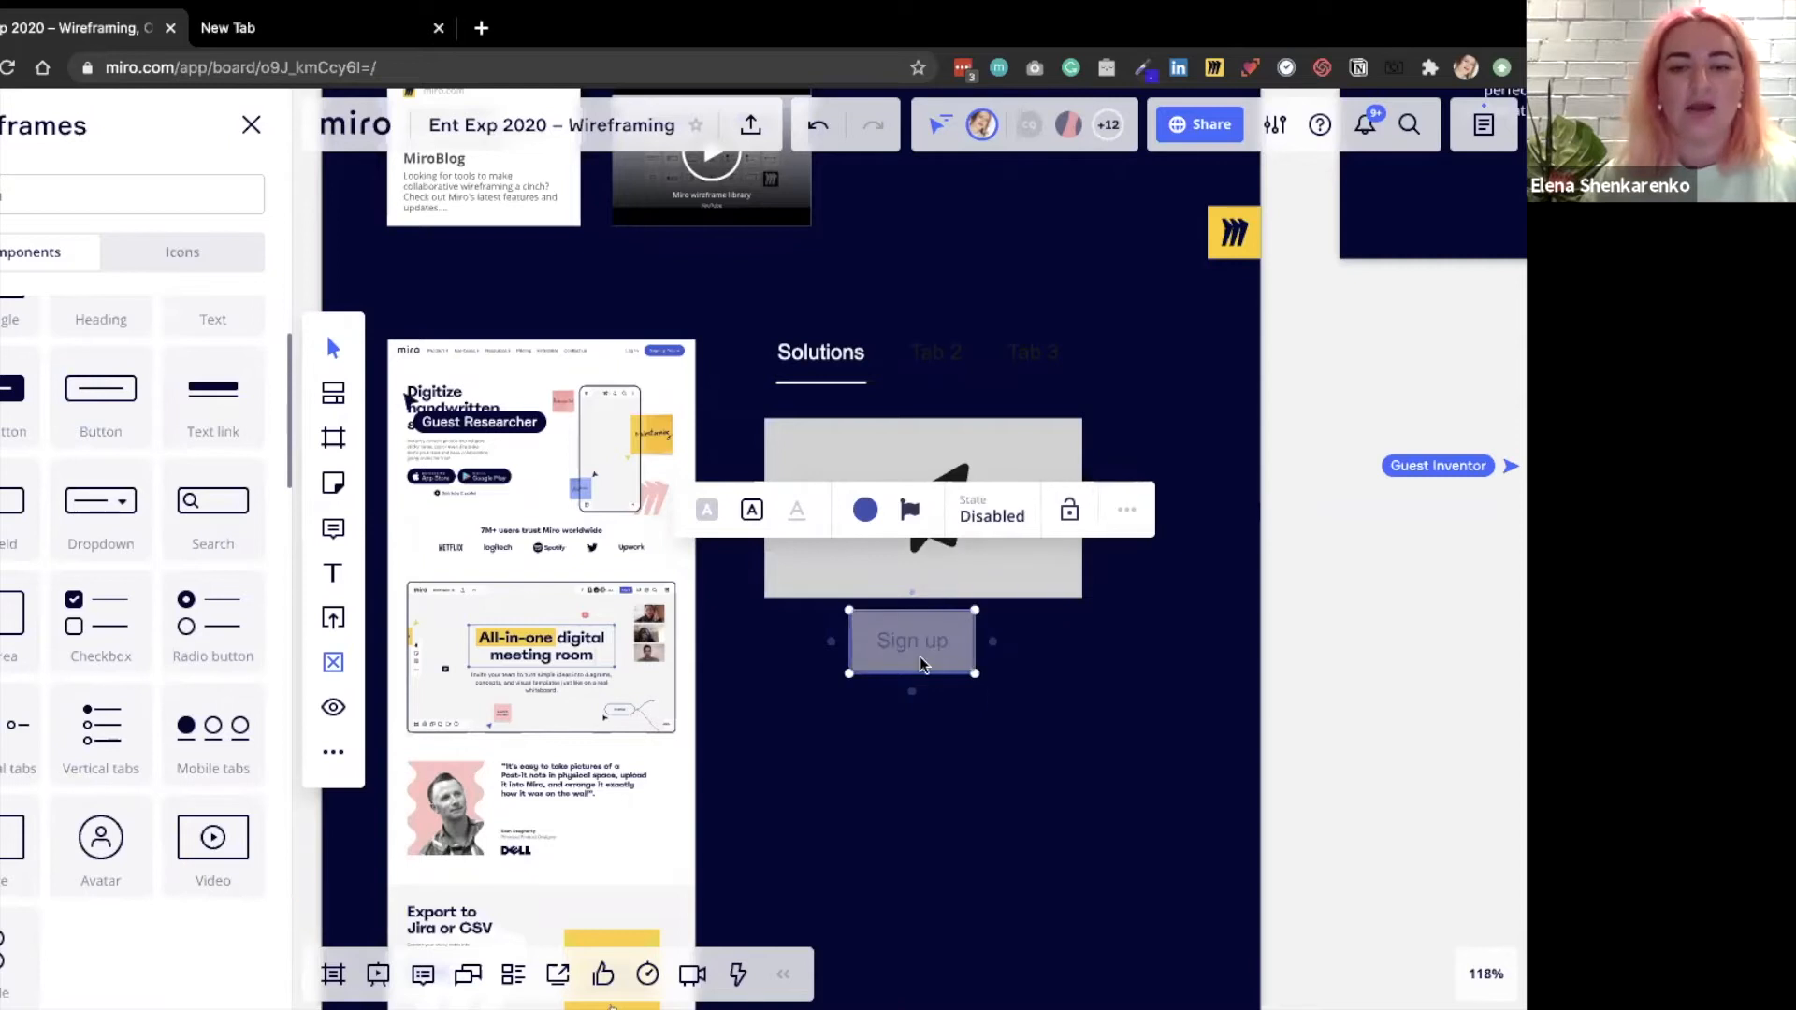
key(Escape)
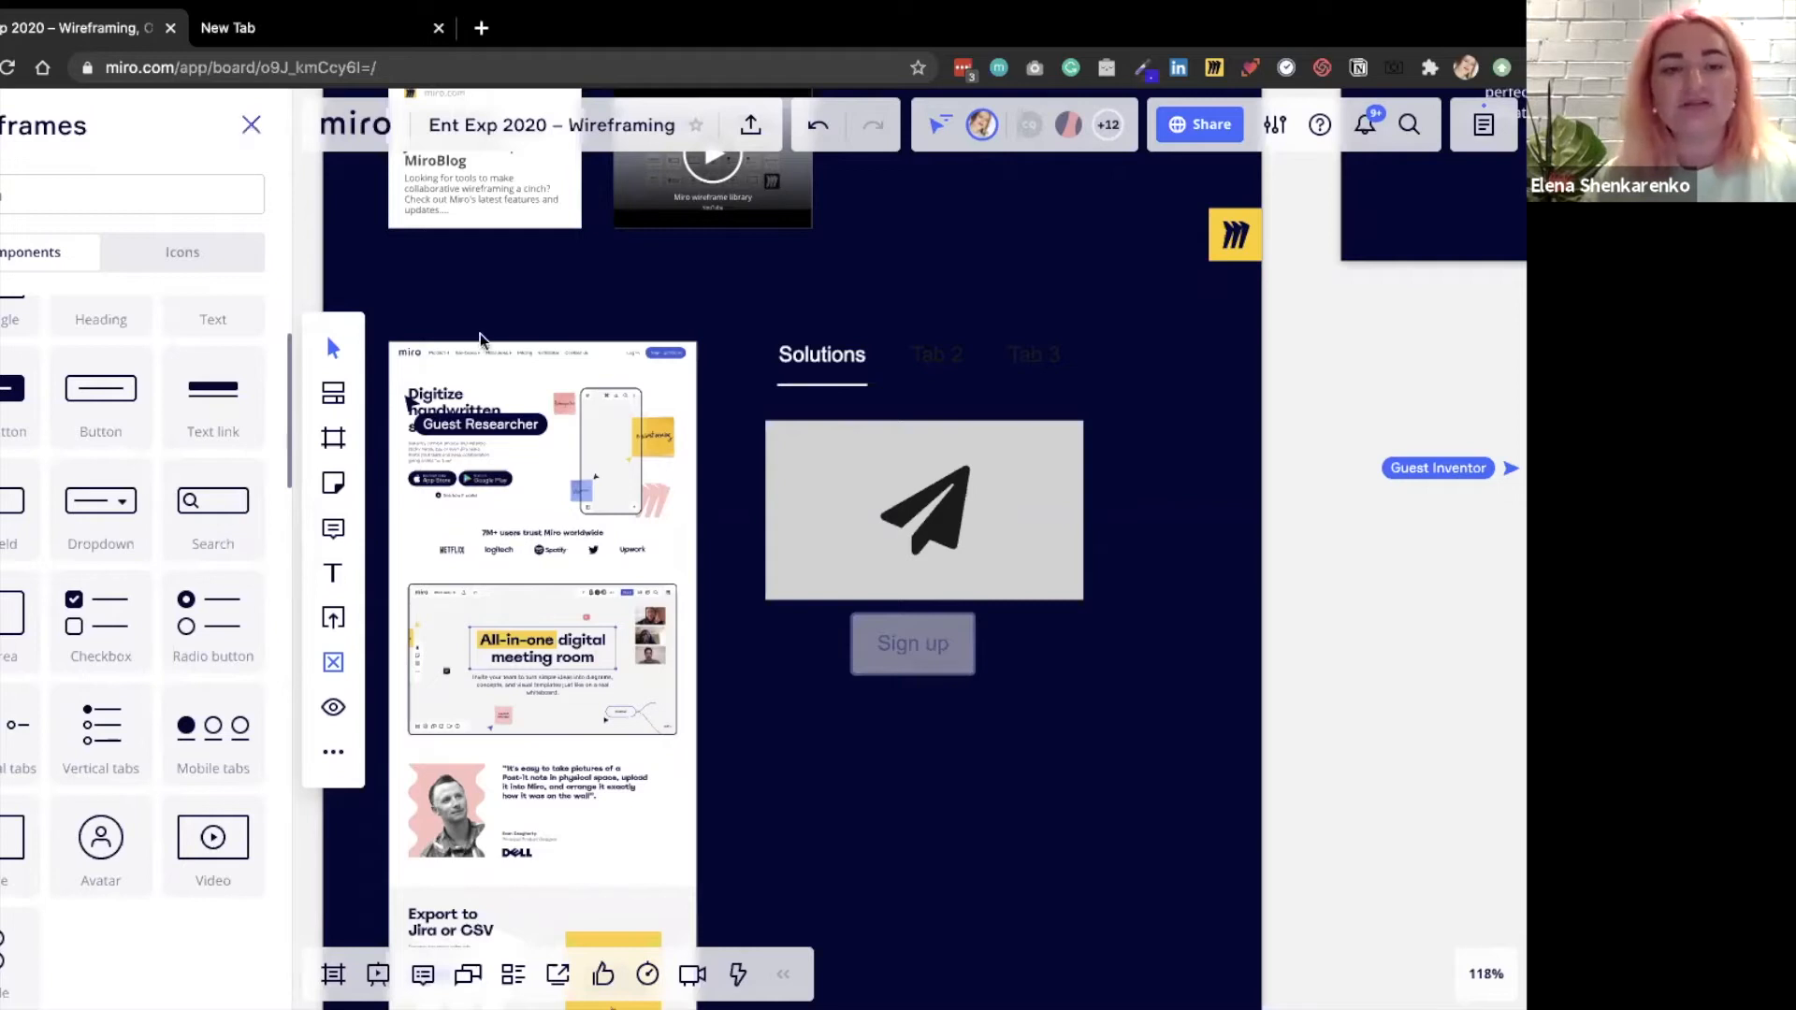
Close the wireframe library and open the list of presentation frames, browsing to the collaborative wireframing workshops frame.
click(250, 125)
scroll(887, 437, down, 1)
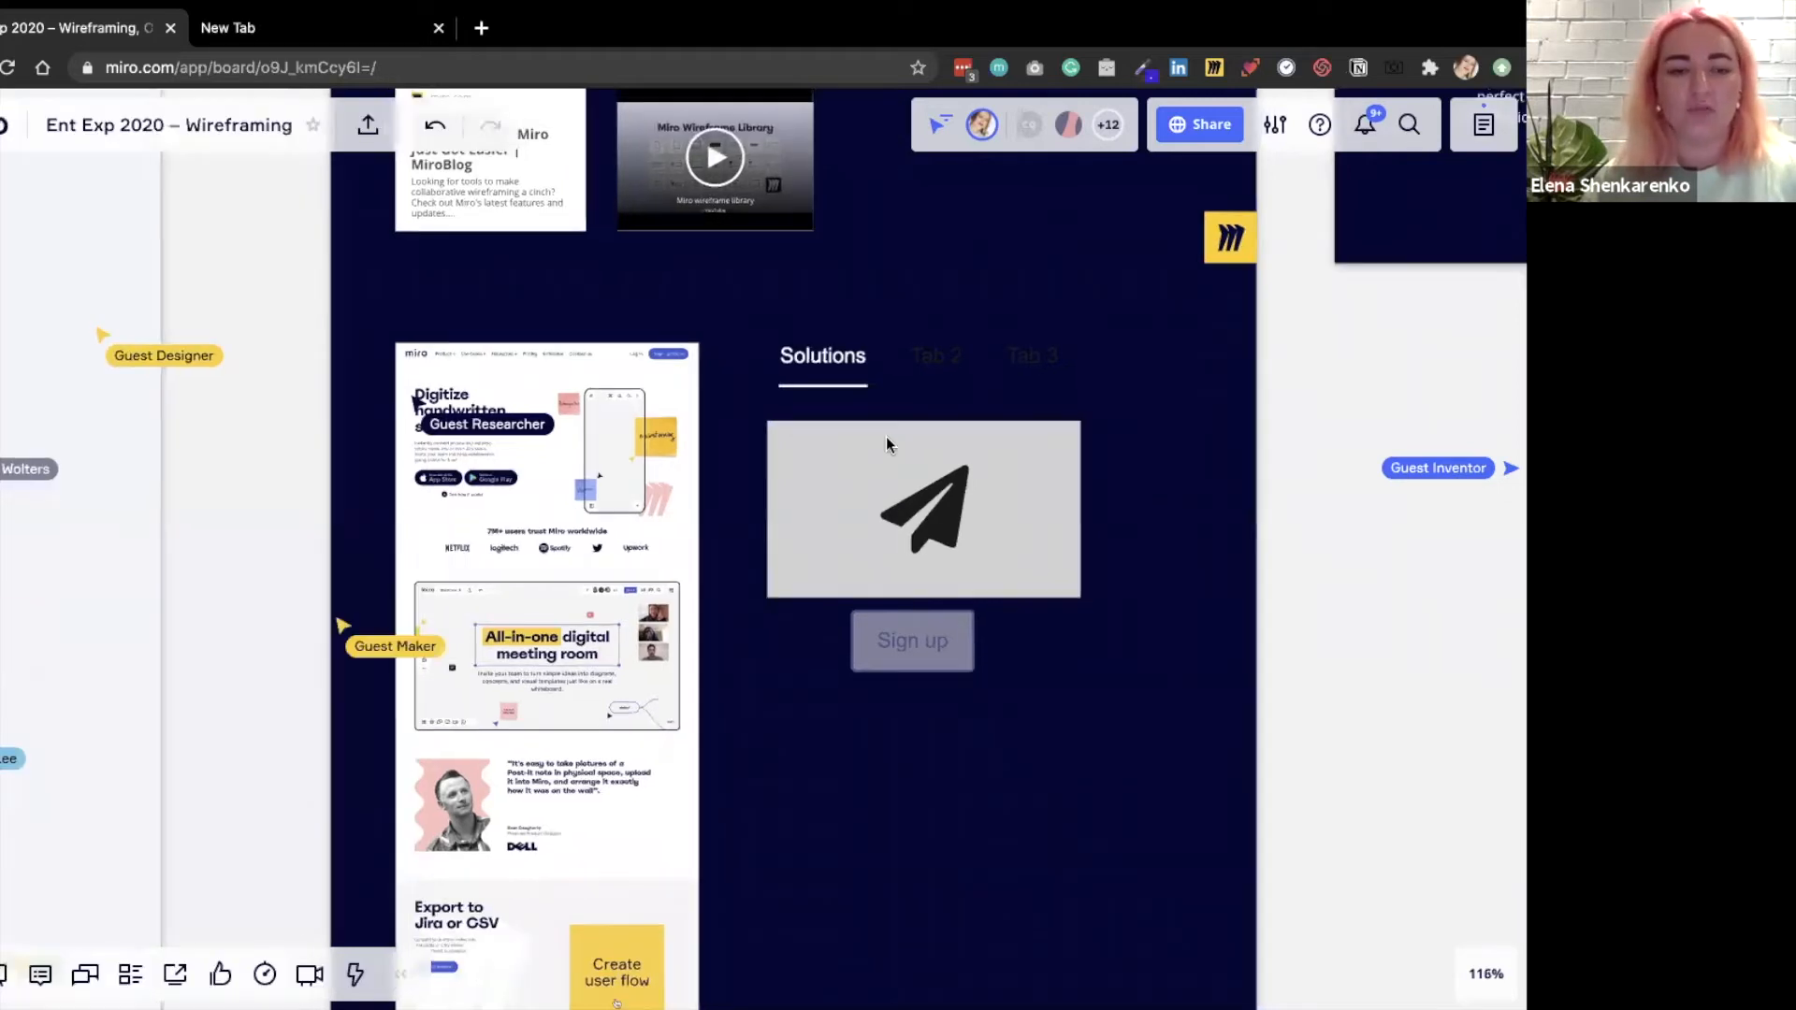
scroll(894, 440, down, 3)
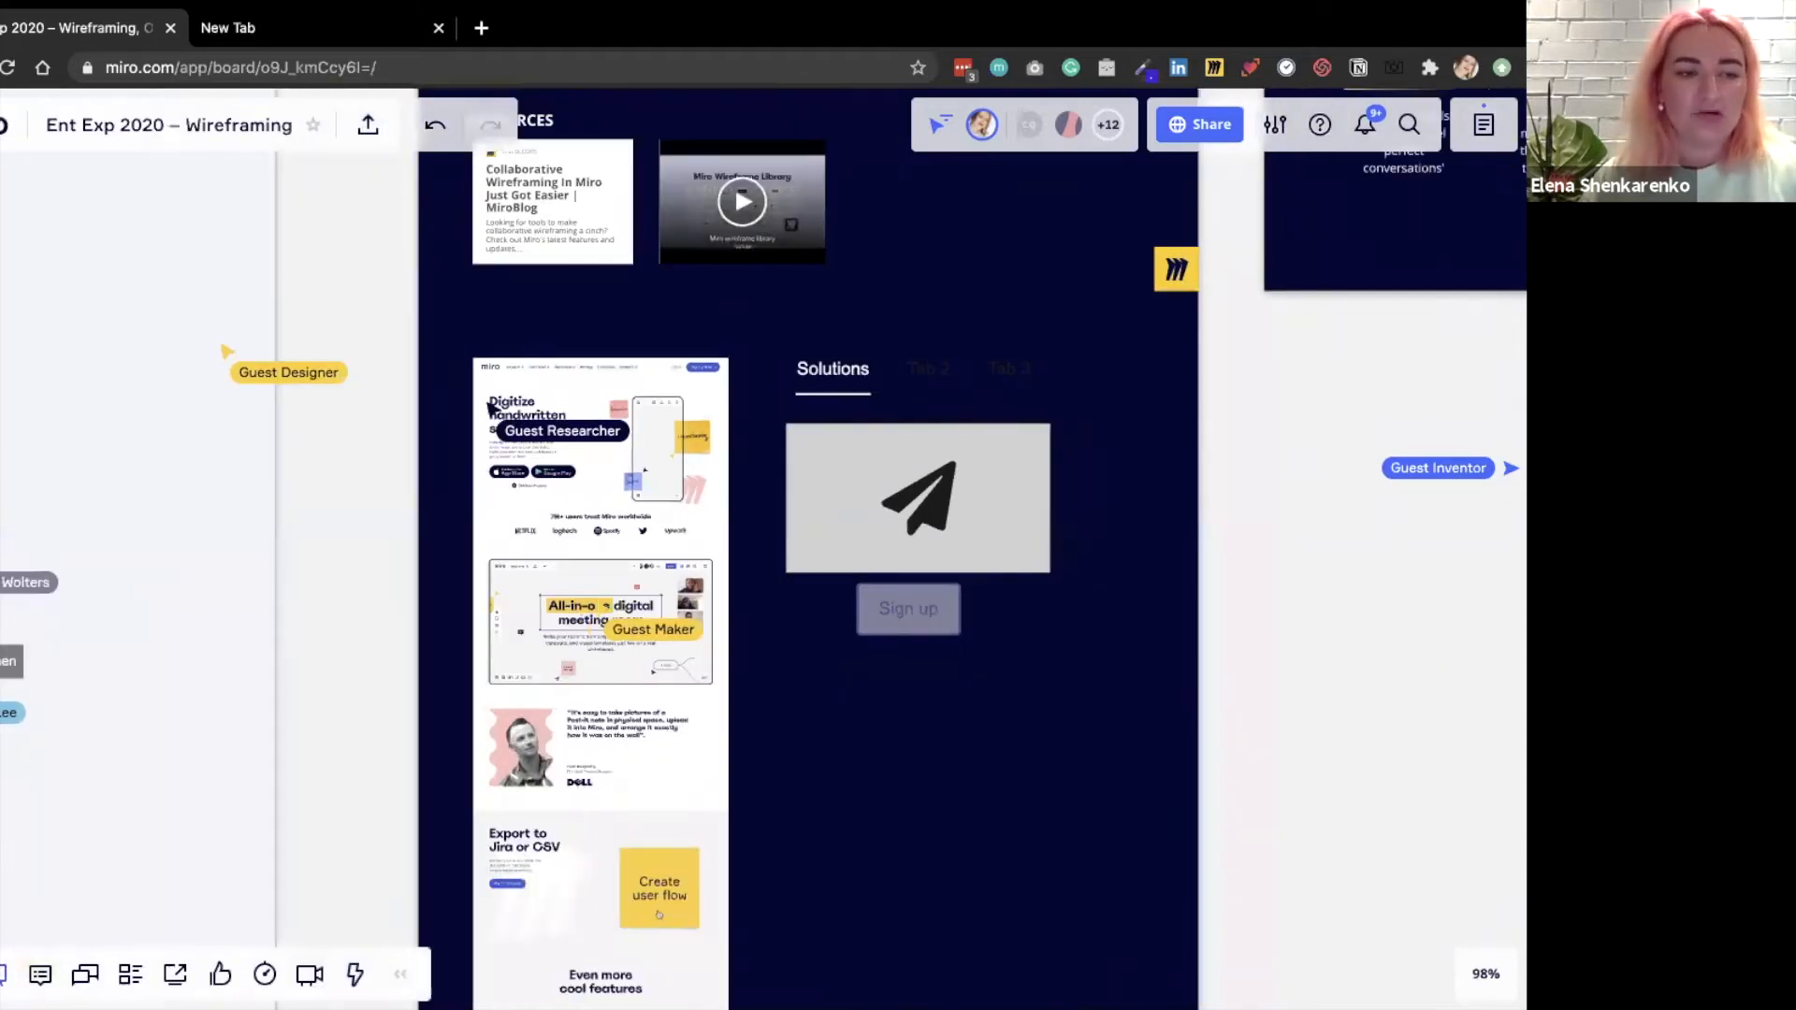
click(2, 974)
scroll(4, 701, down, 5)
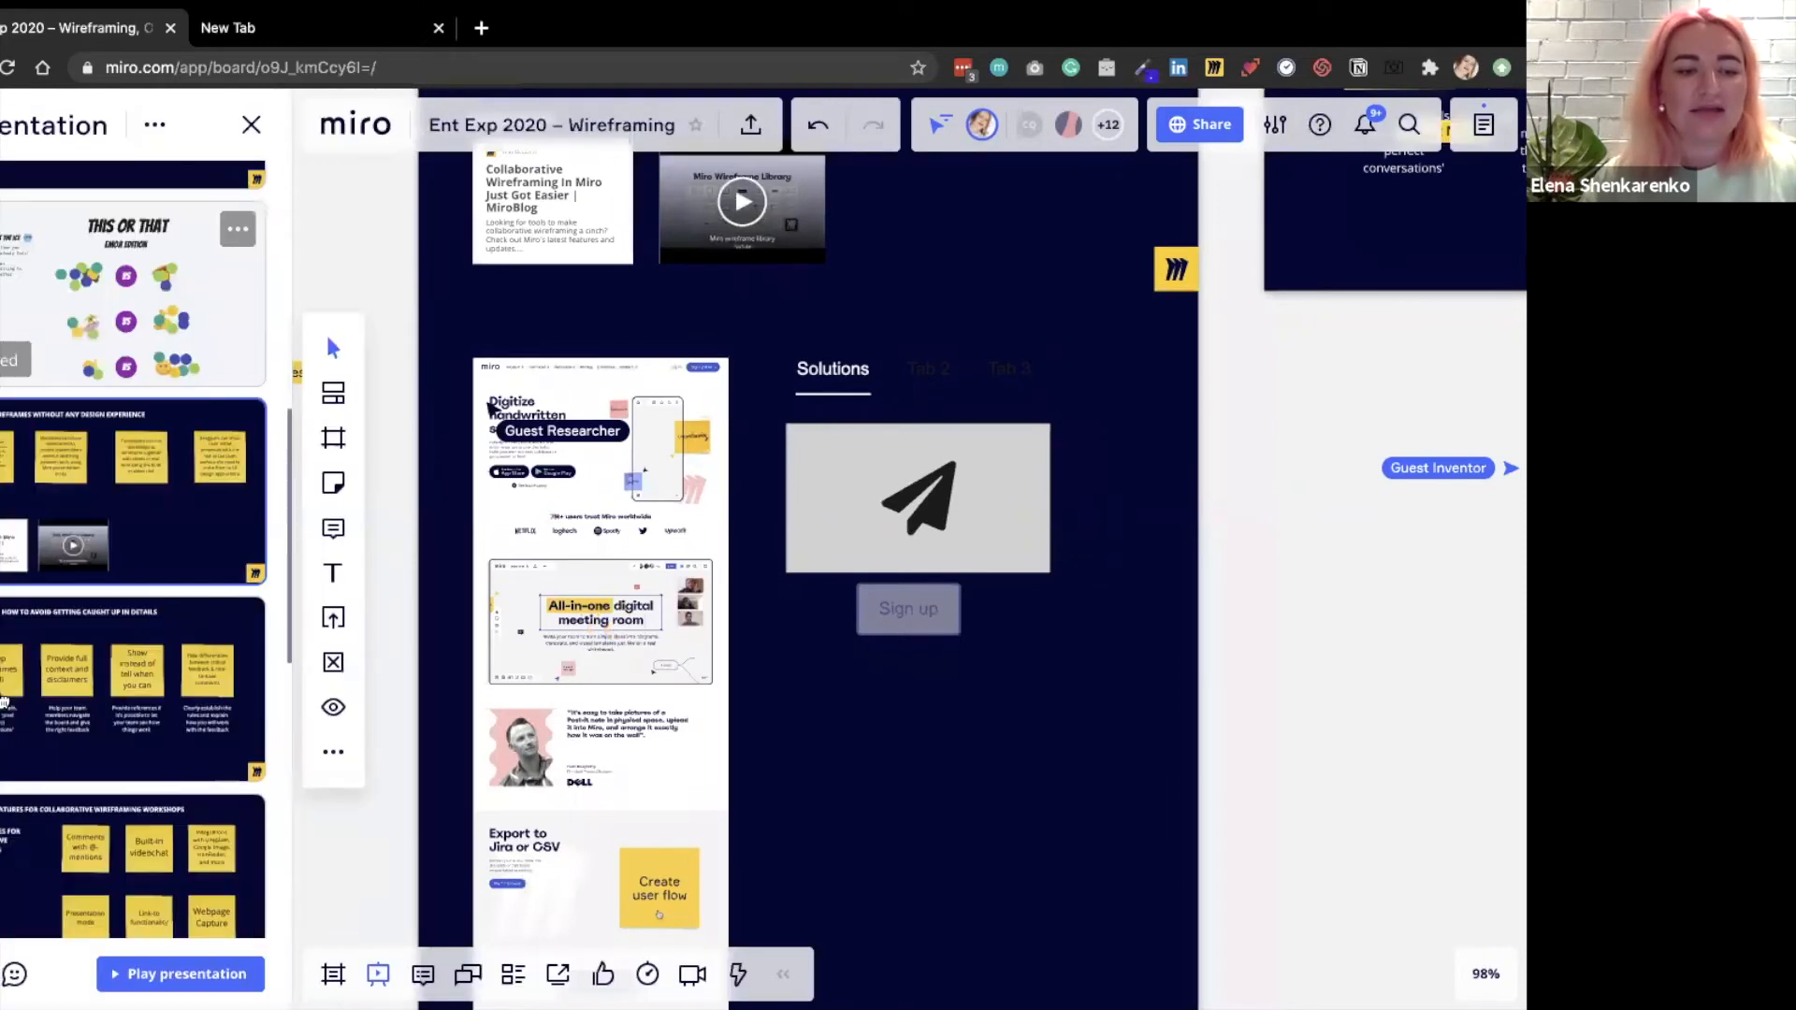
scroll(4, 702, down, 3)
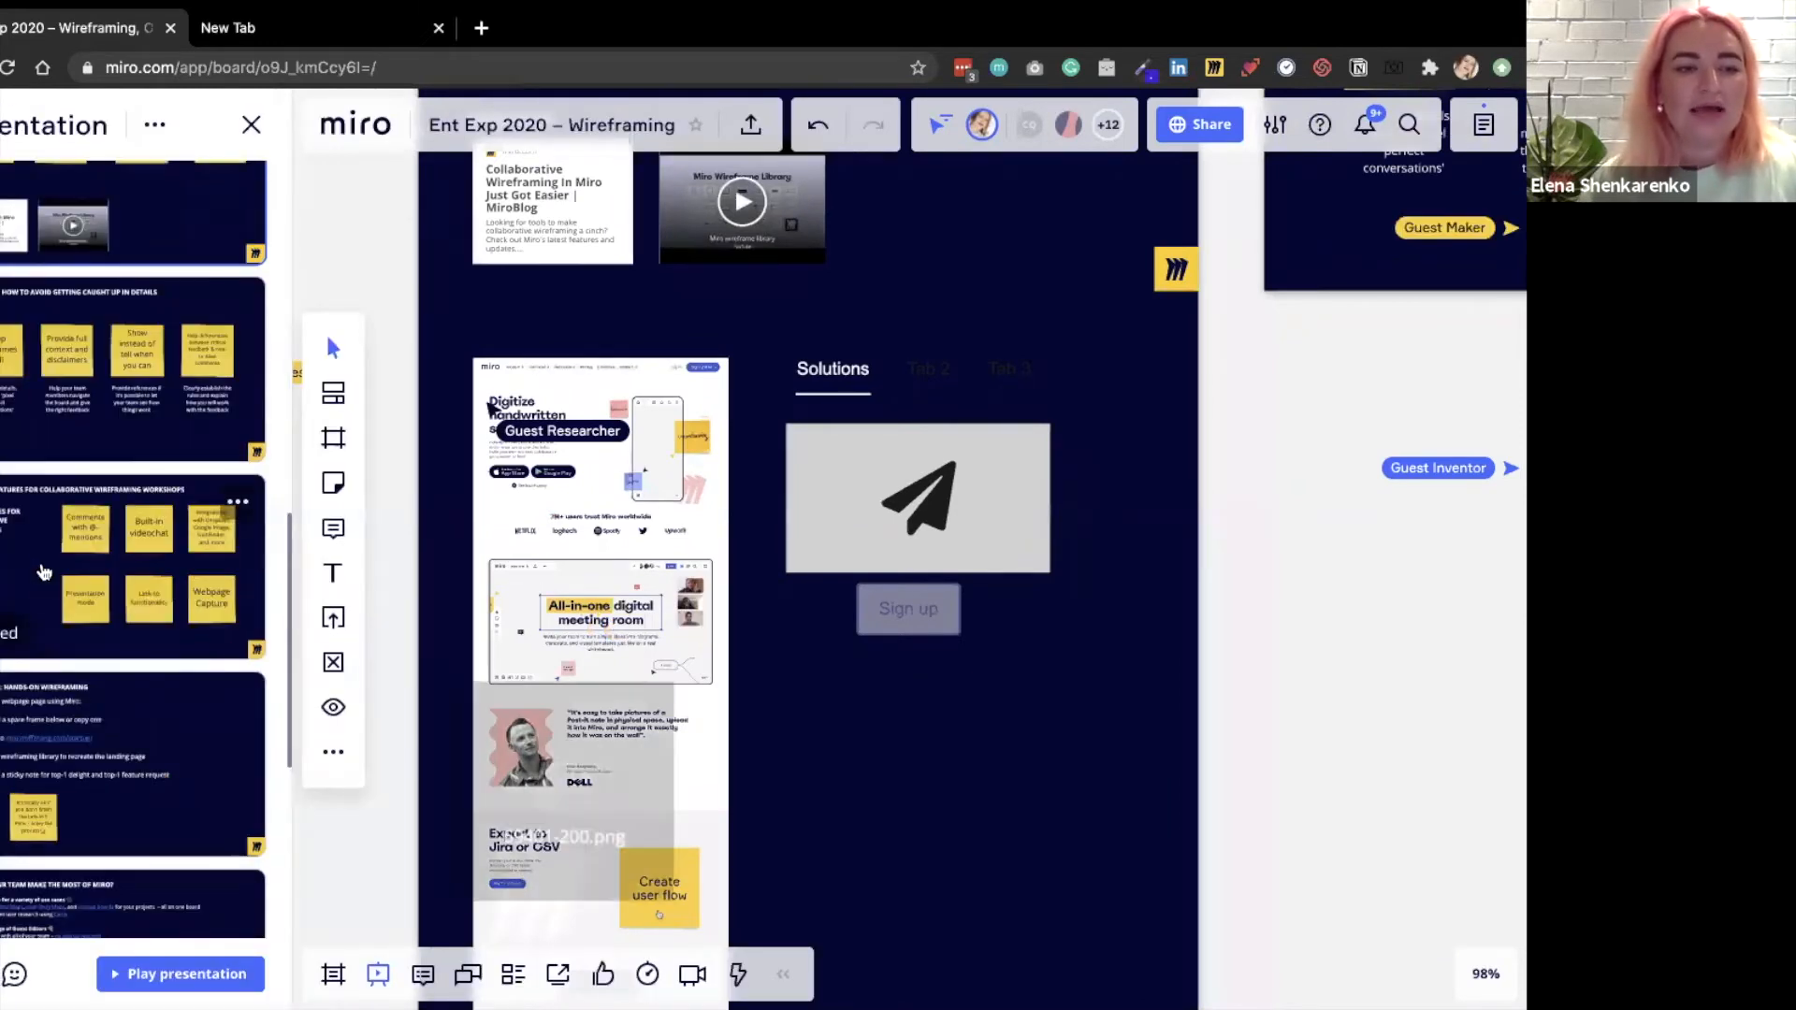
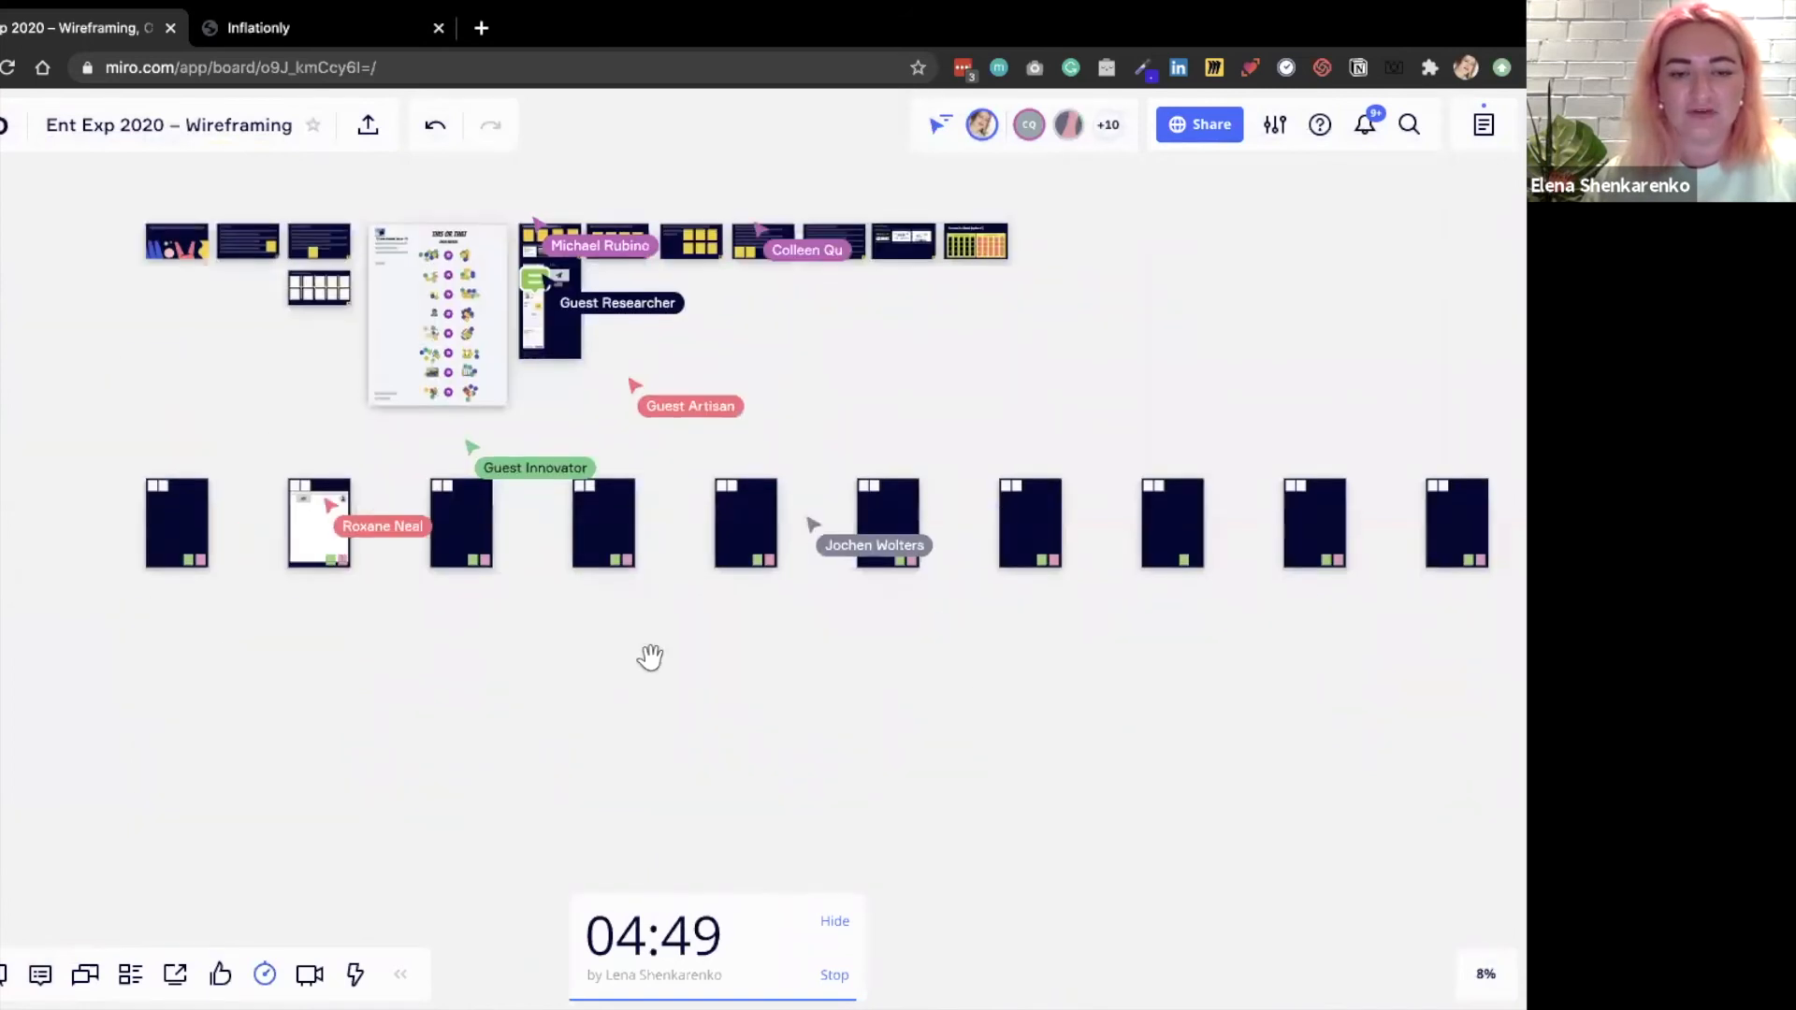
Hide the countdown timer and move one empty workspace frame up out of the row of frames.
click(832, 924)
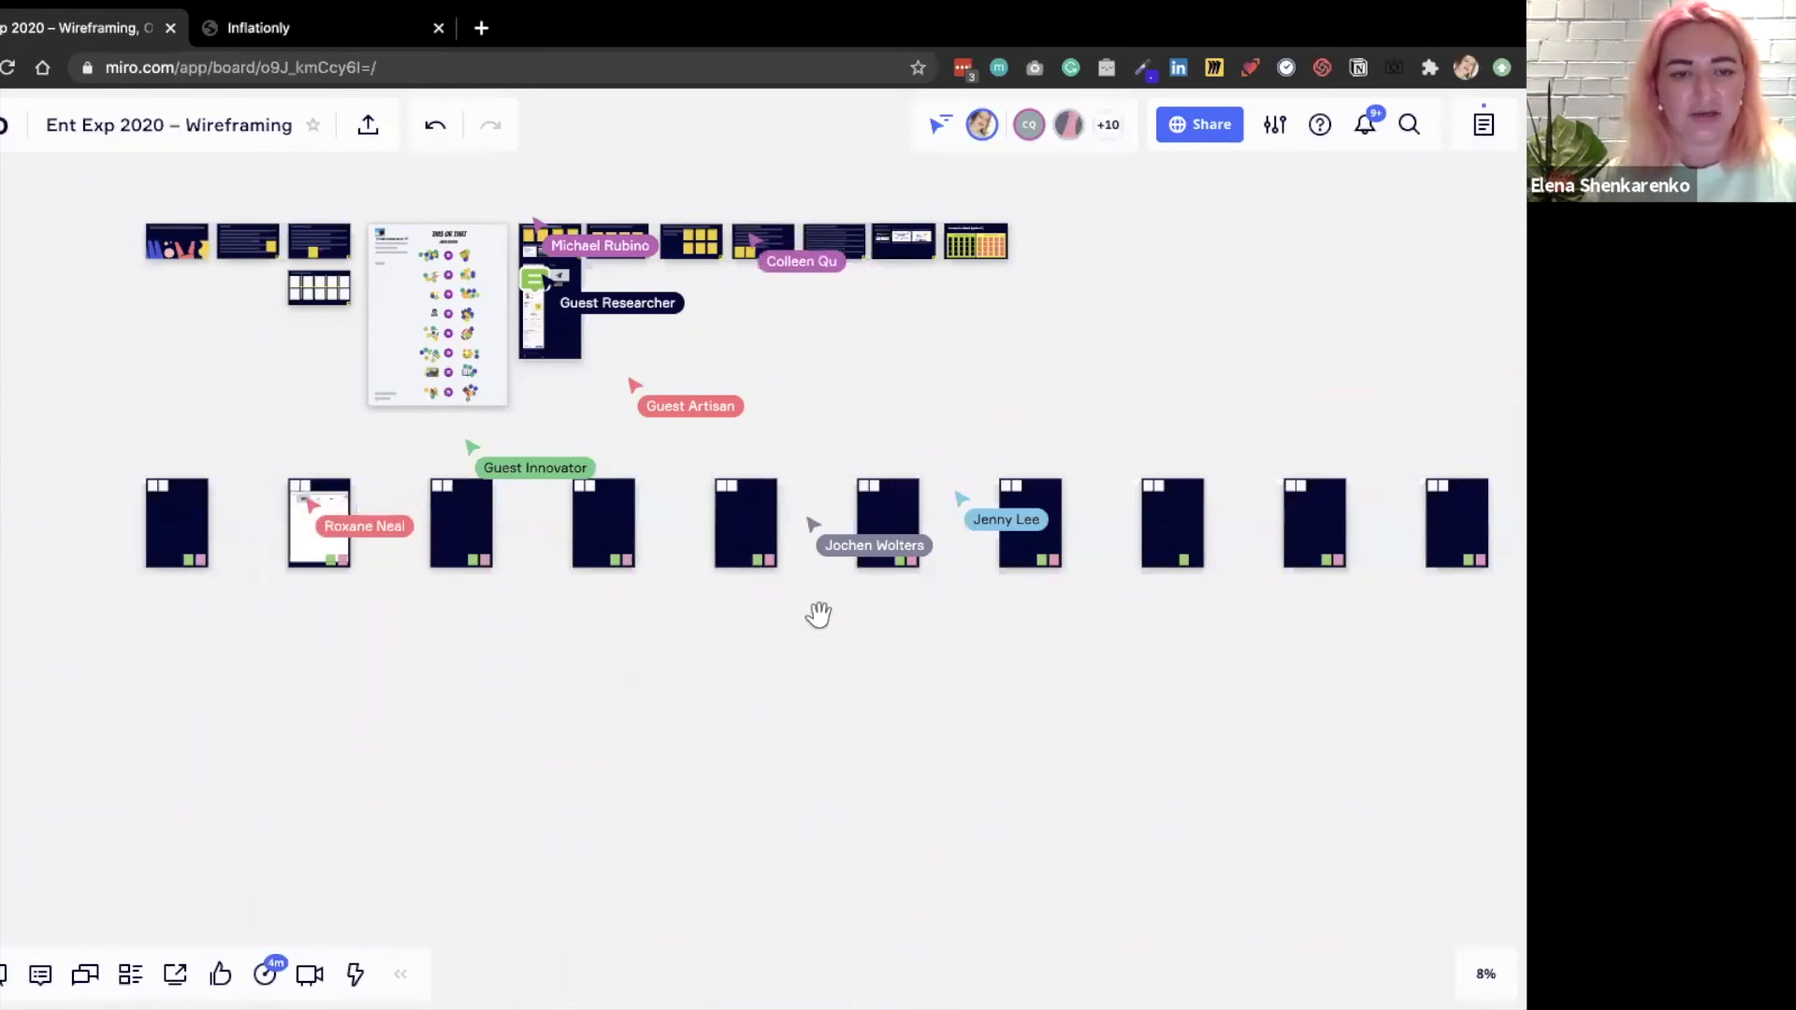
scroll(842, 687, down, 5)
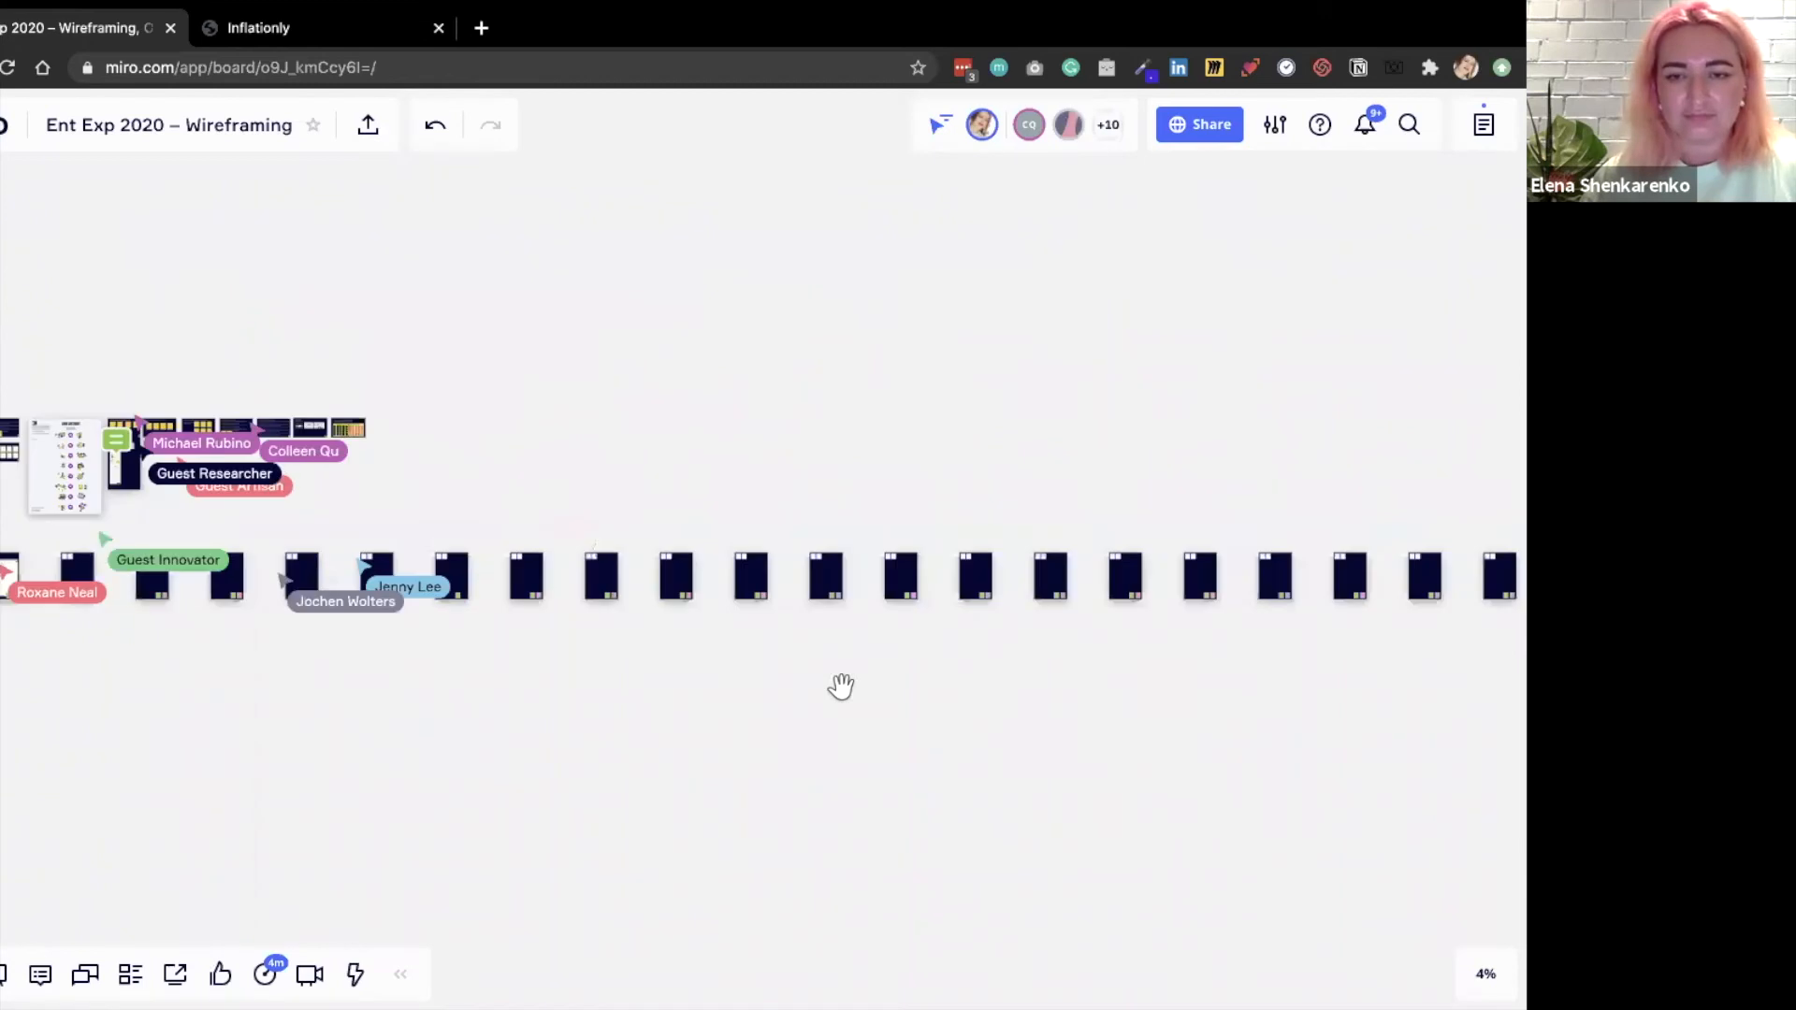
scroll(857, 693, right, 3)
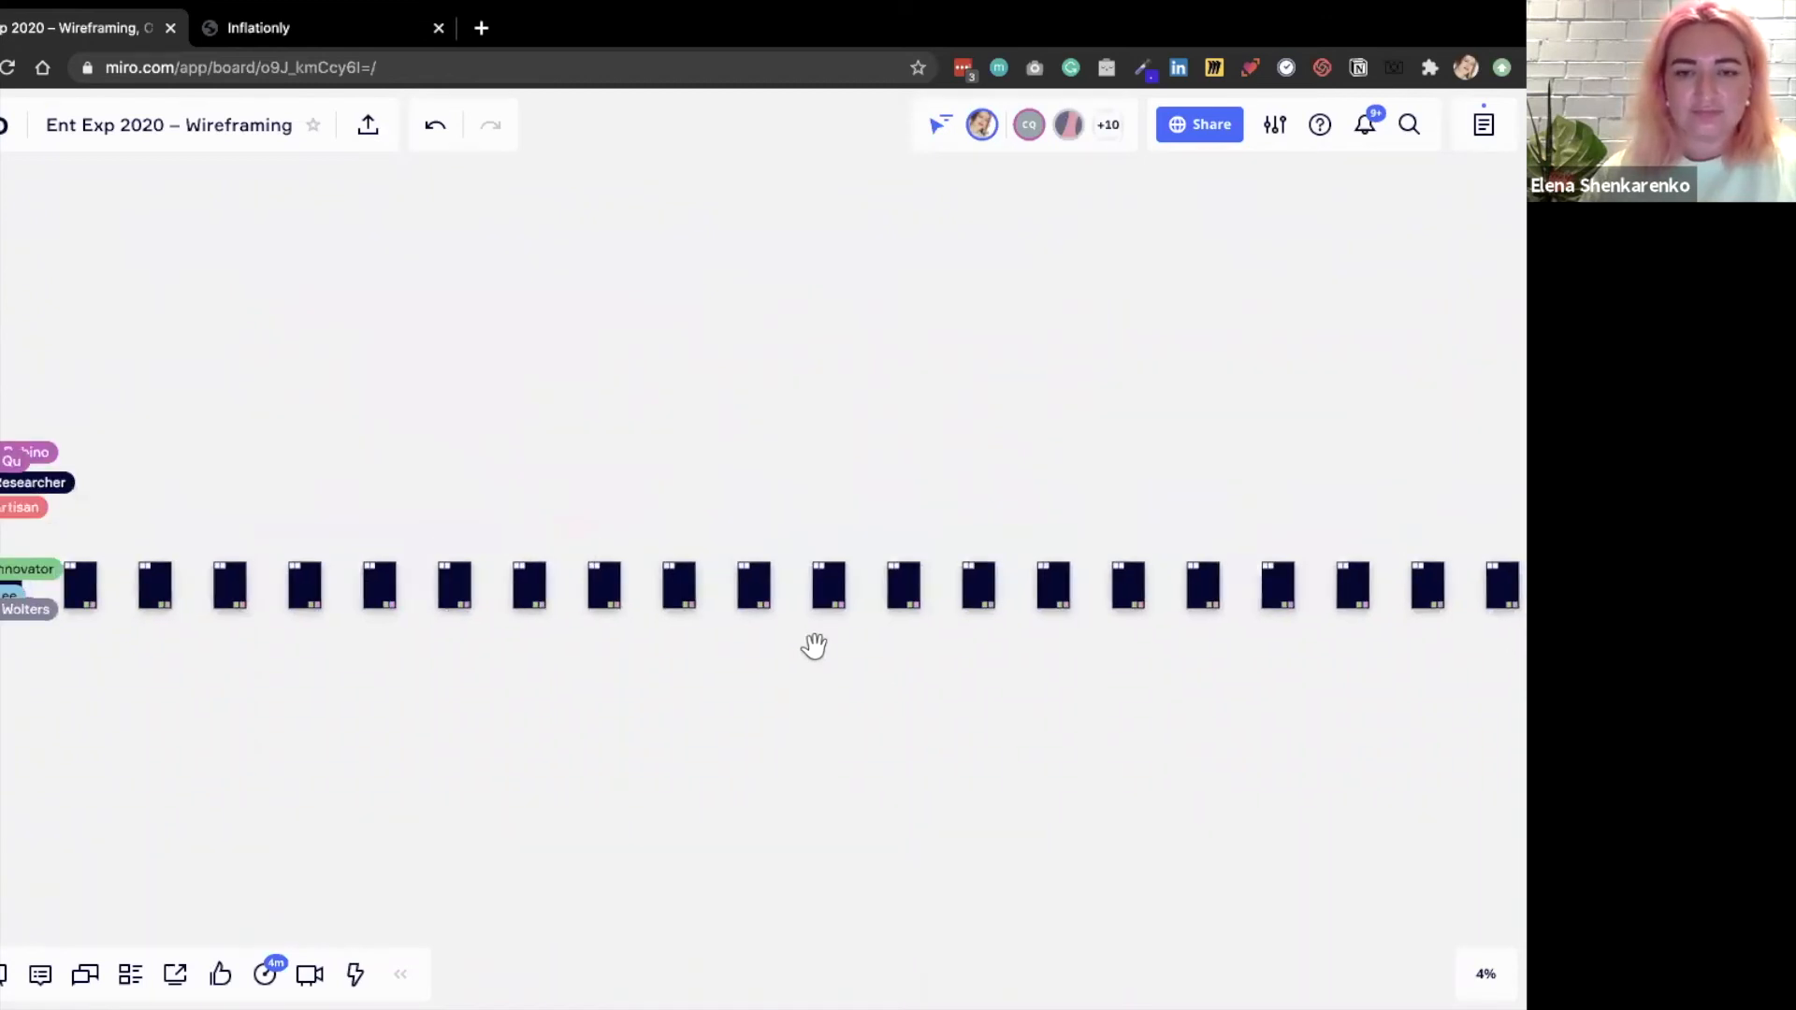
scroll(823, 585, up, 6)
scroll(822, 586, down, 2)
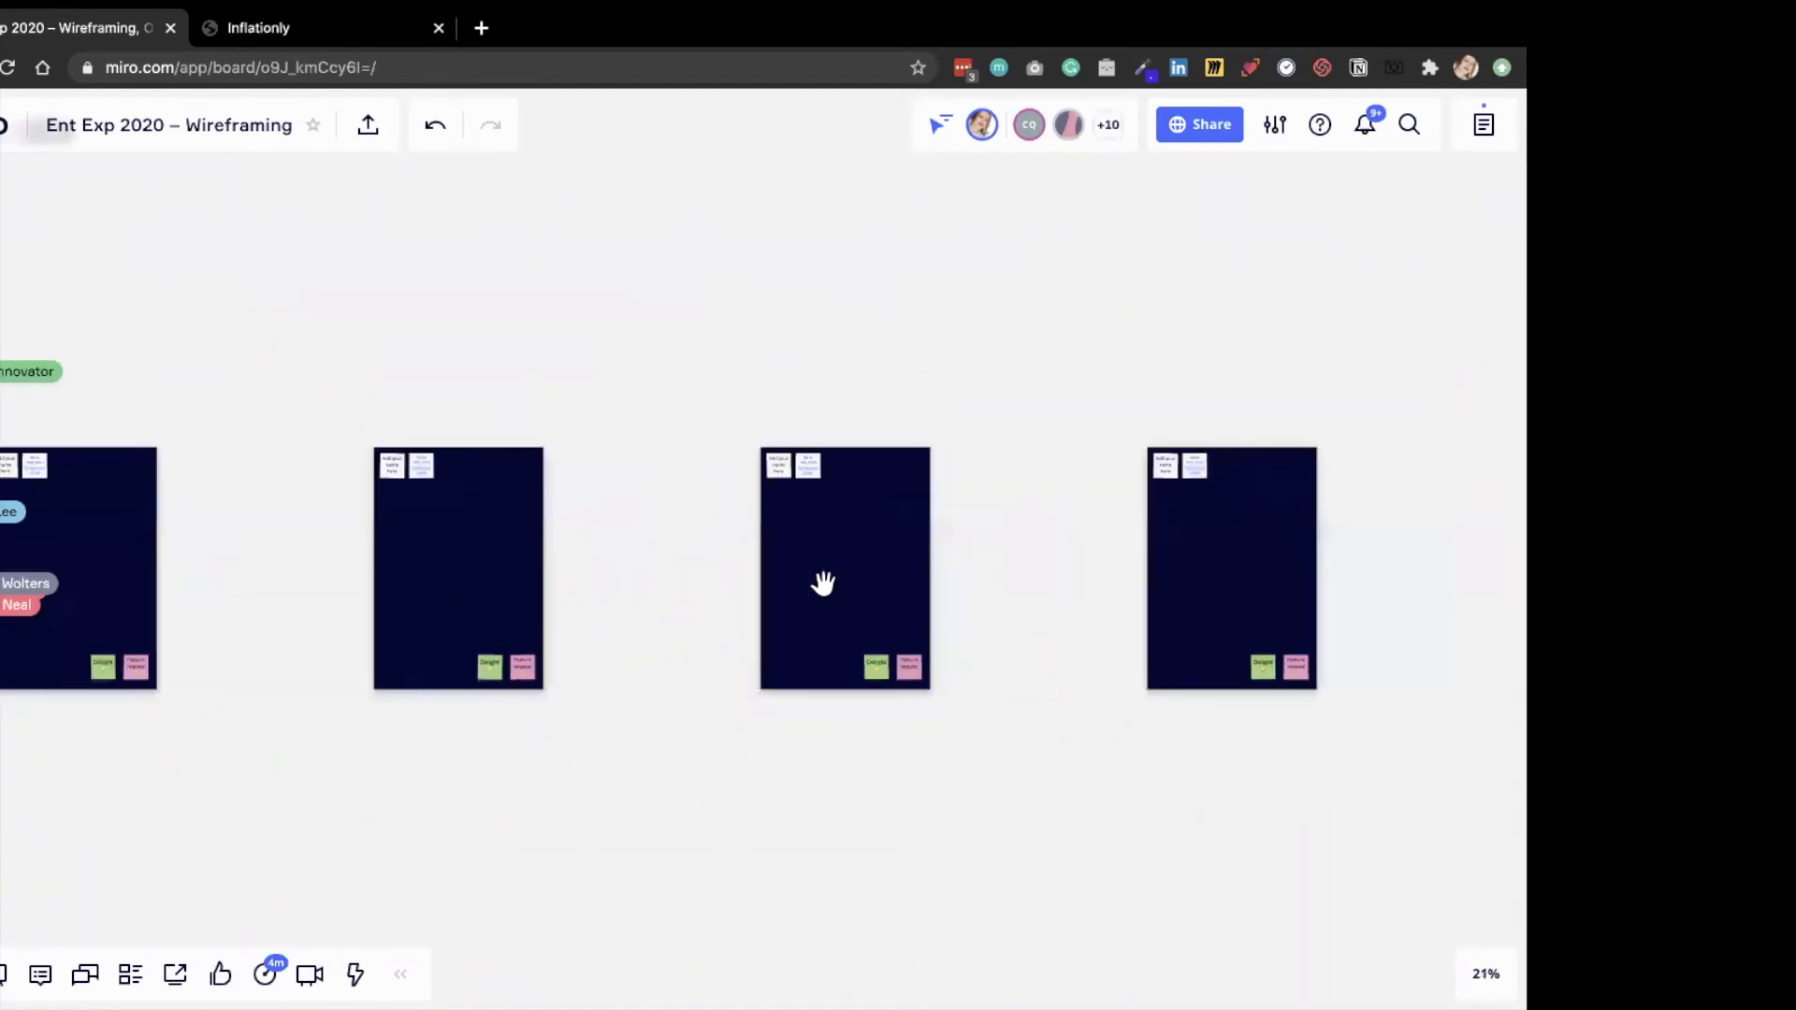
scroll(112, 534, down, 1)
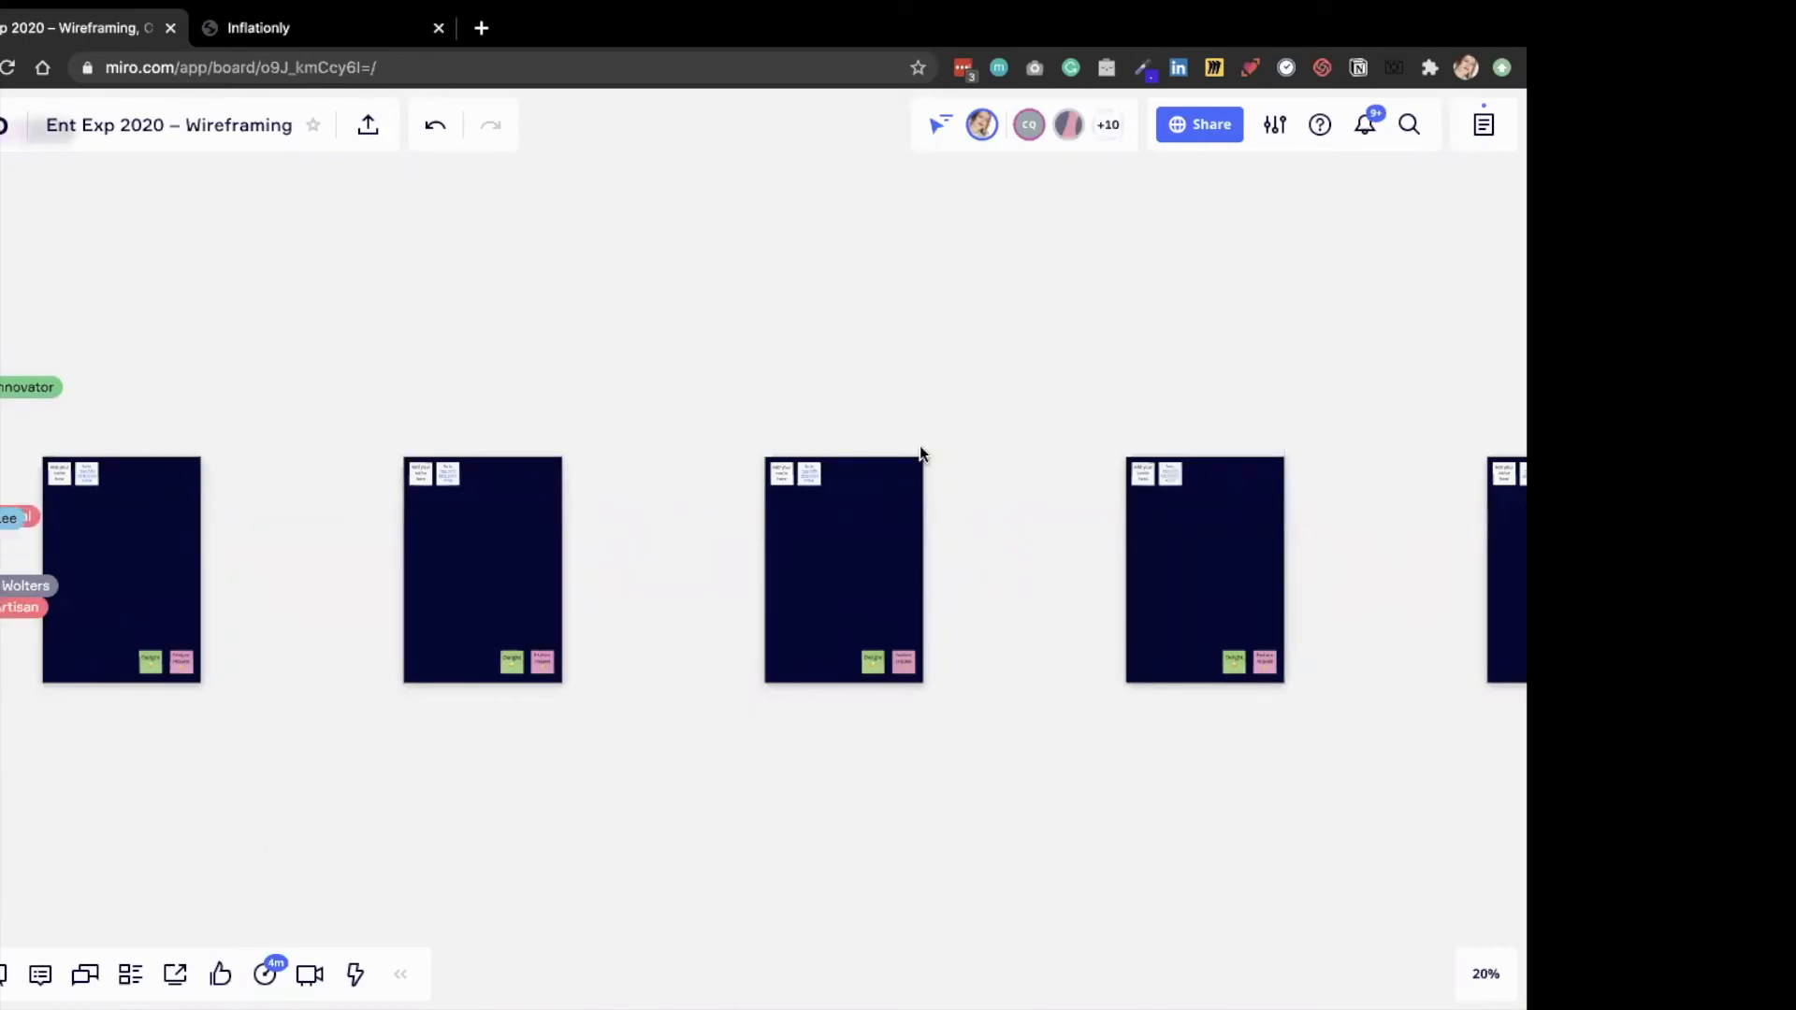
scroll(877, 461, up, 5)
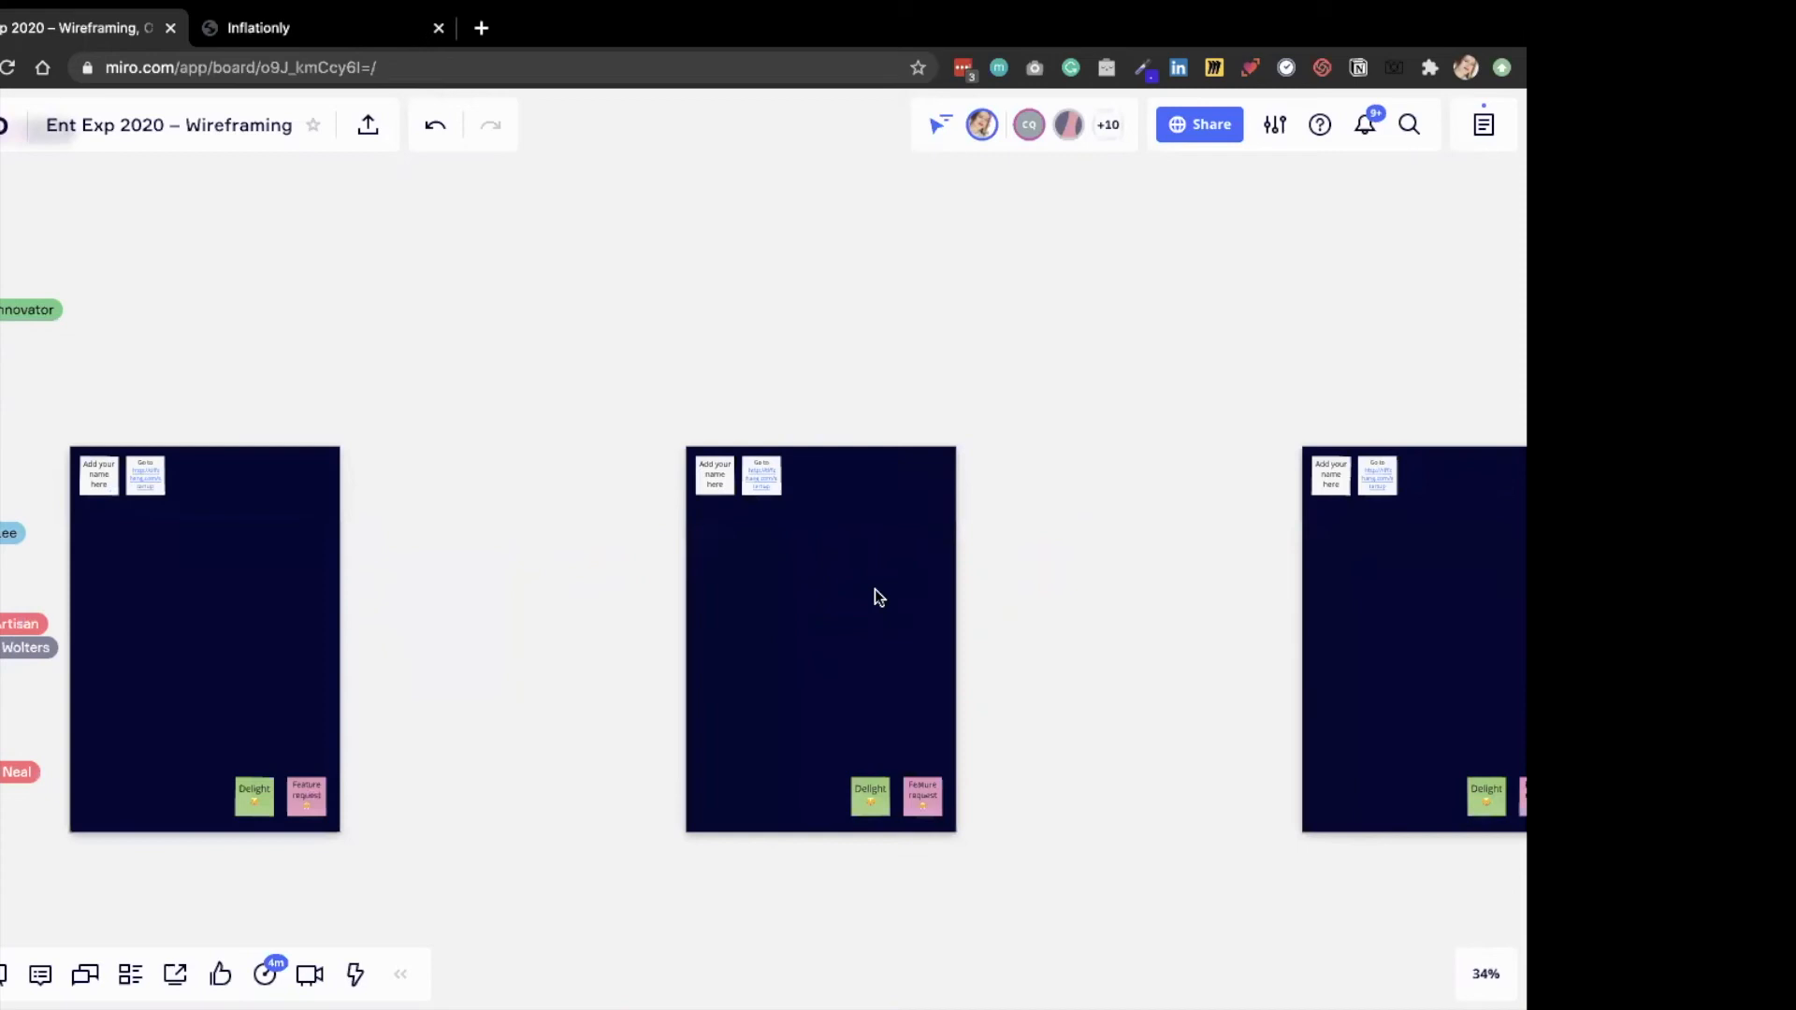
drag(844, 125, 844, 123)
drag(932, 649, 939, 730)
Enter the participant's first name on the moved frame's name sticky and delete the link sticky beside it.
scroll(755, 107, up, 3)
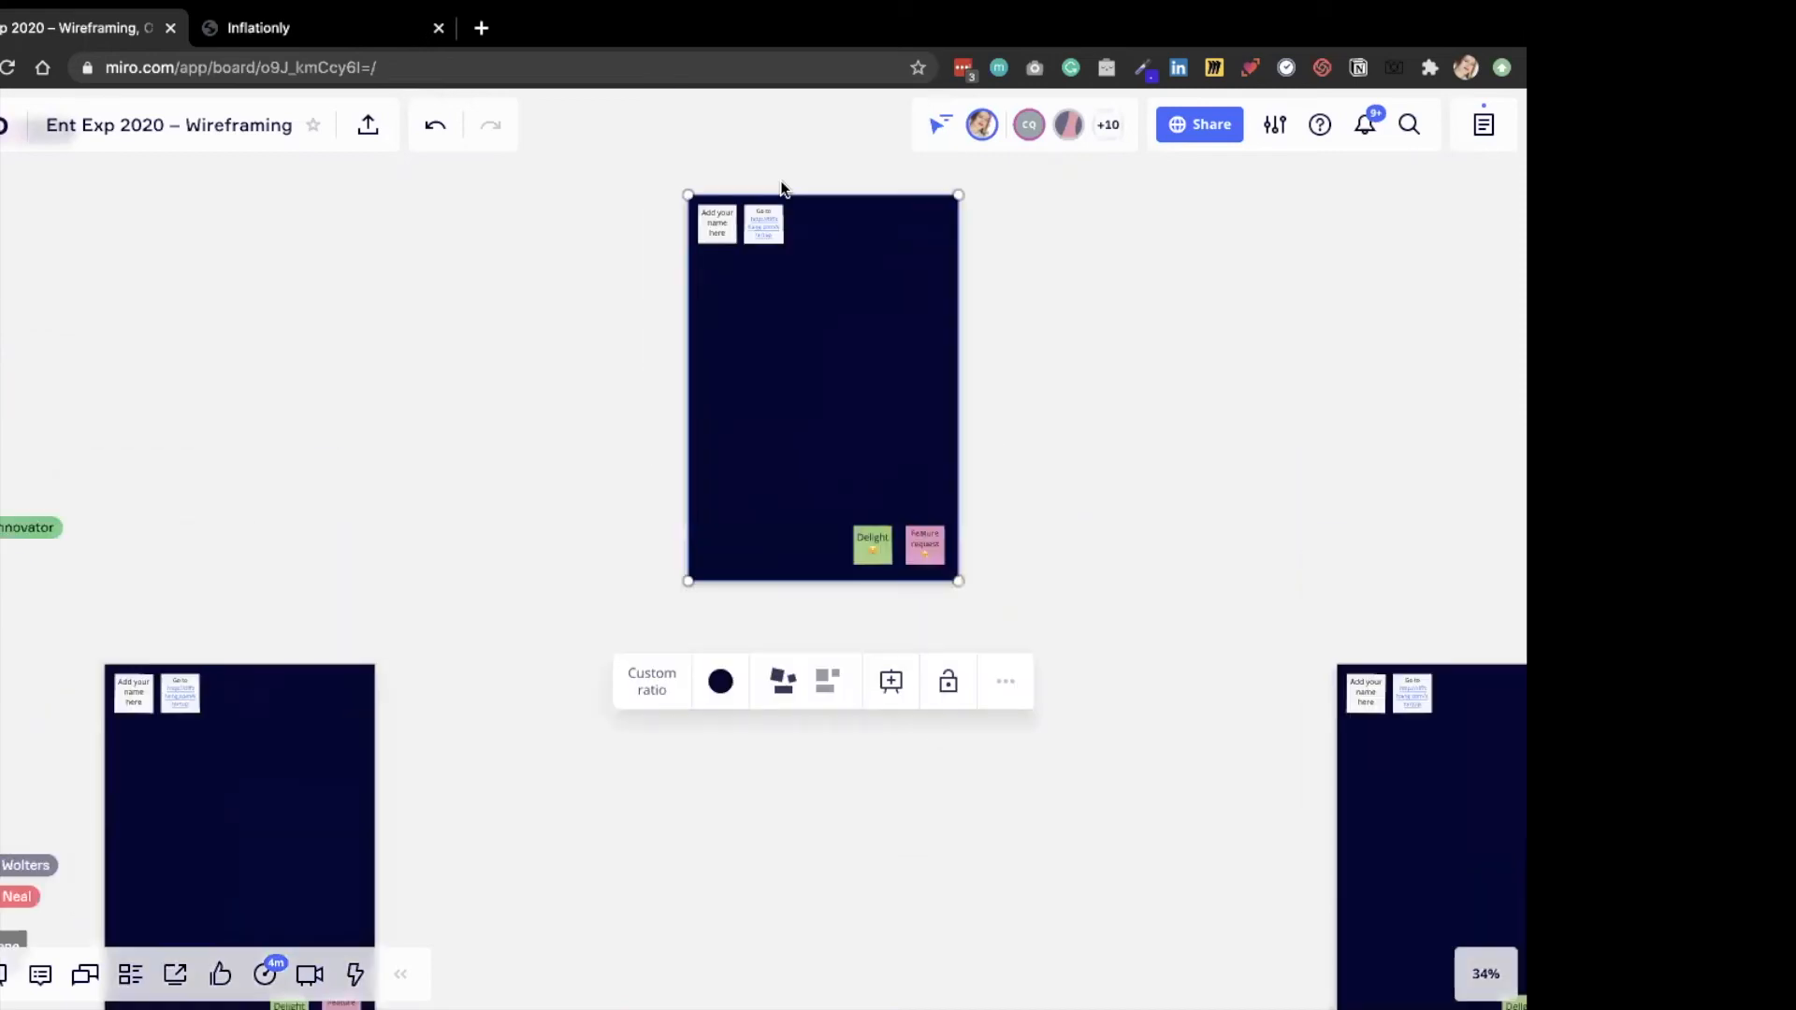
scroll(782, 186, up, 4)
scroll(782, 188, up, 2)
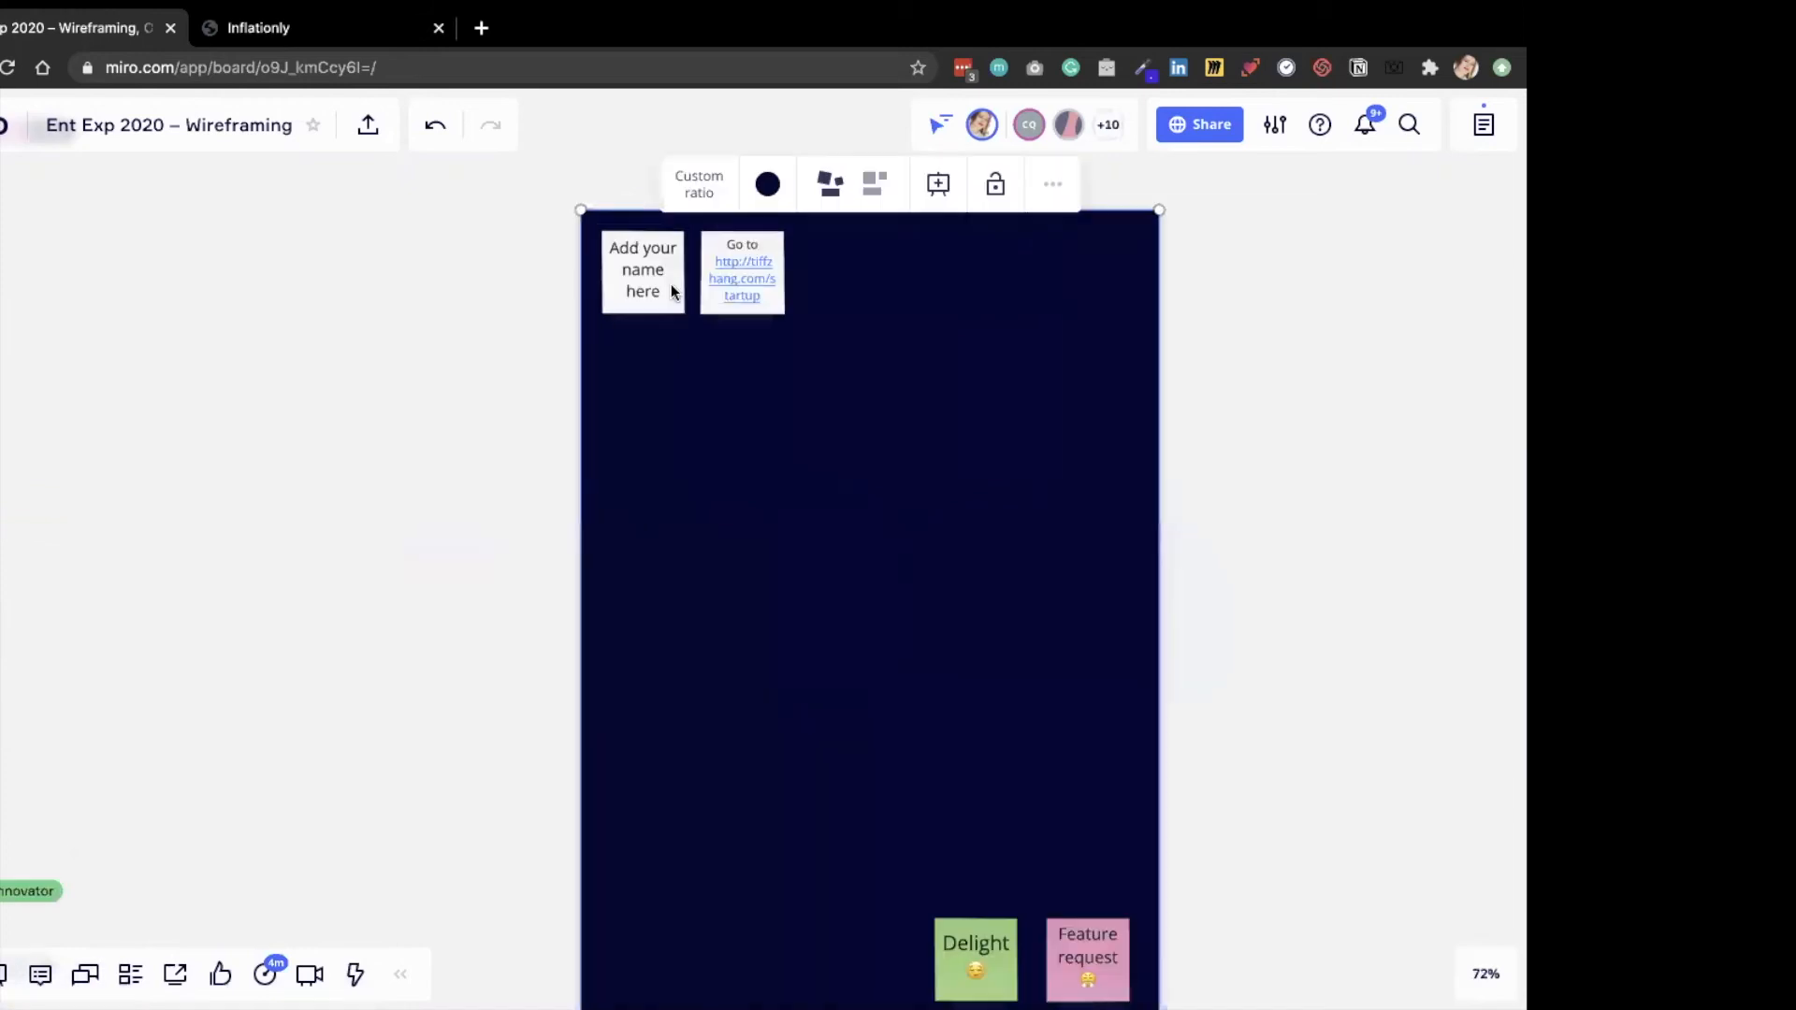
click(653, 290)
click(653, 290)
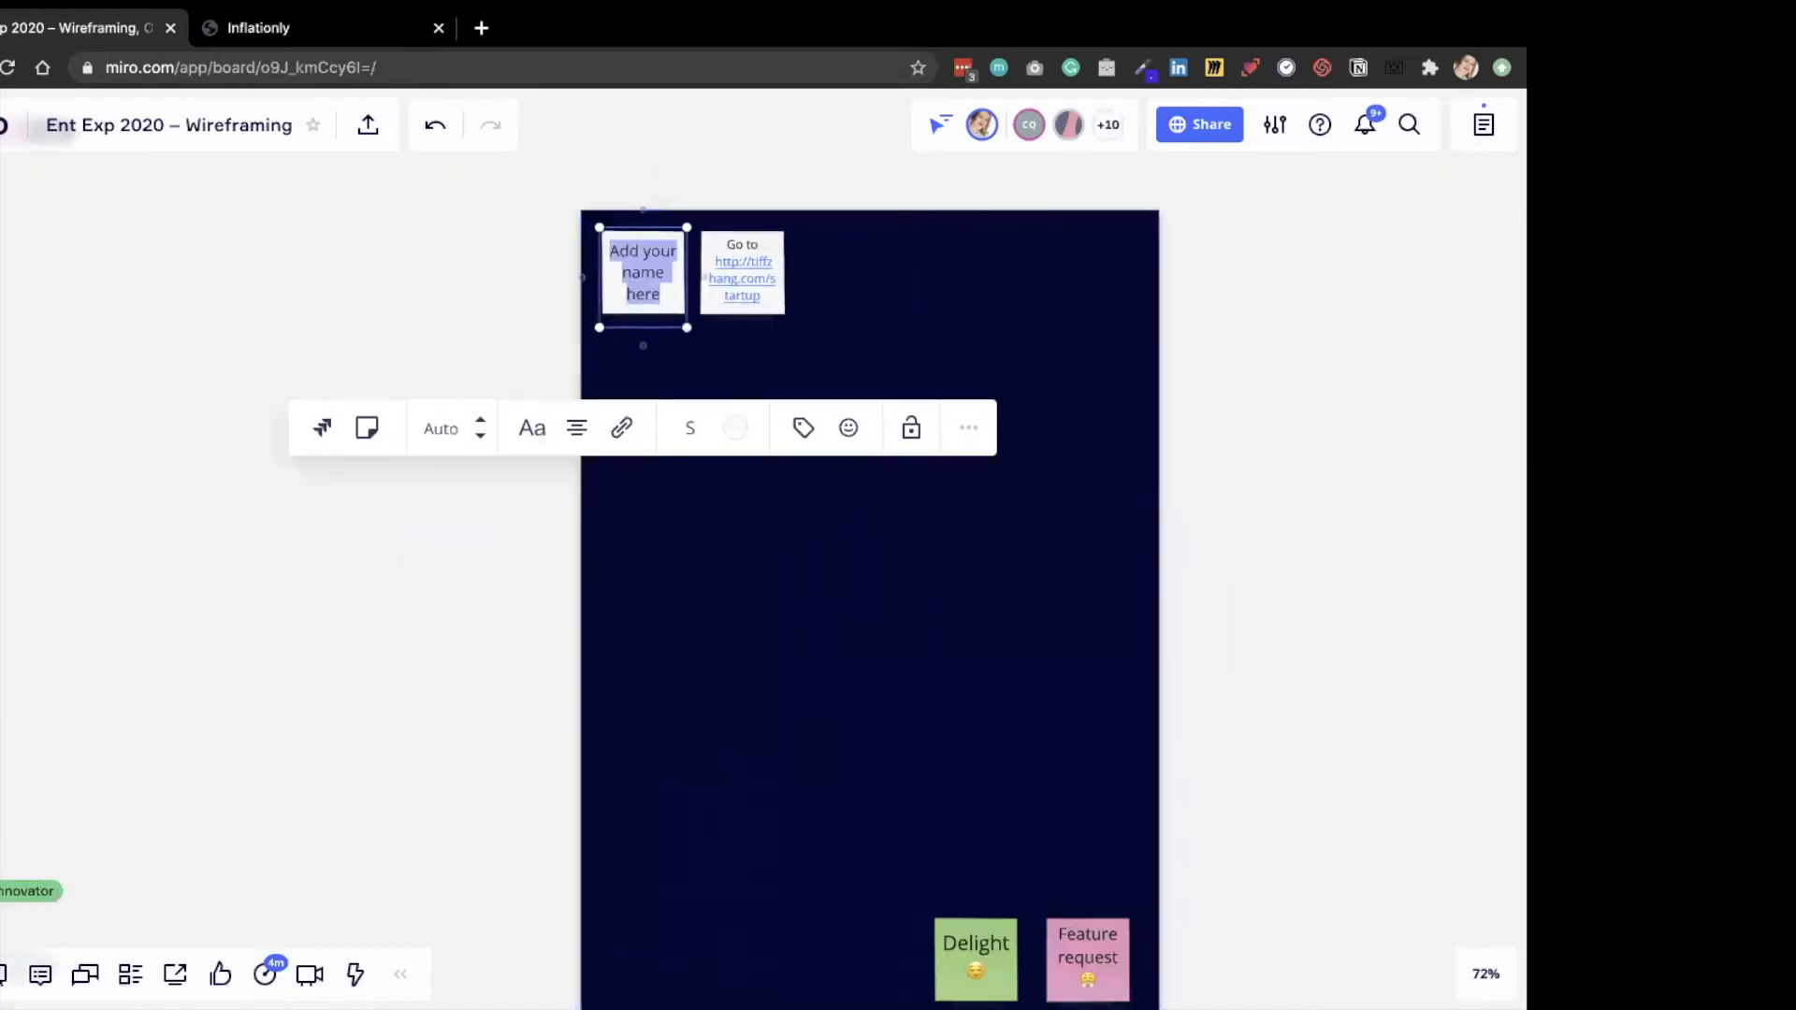
text(Lena)
click(780, 307)
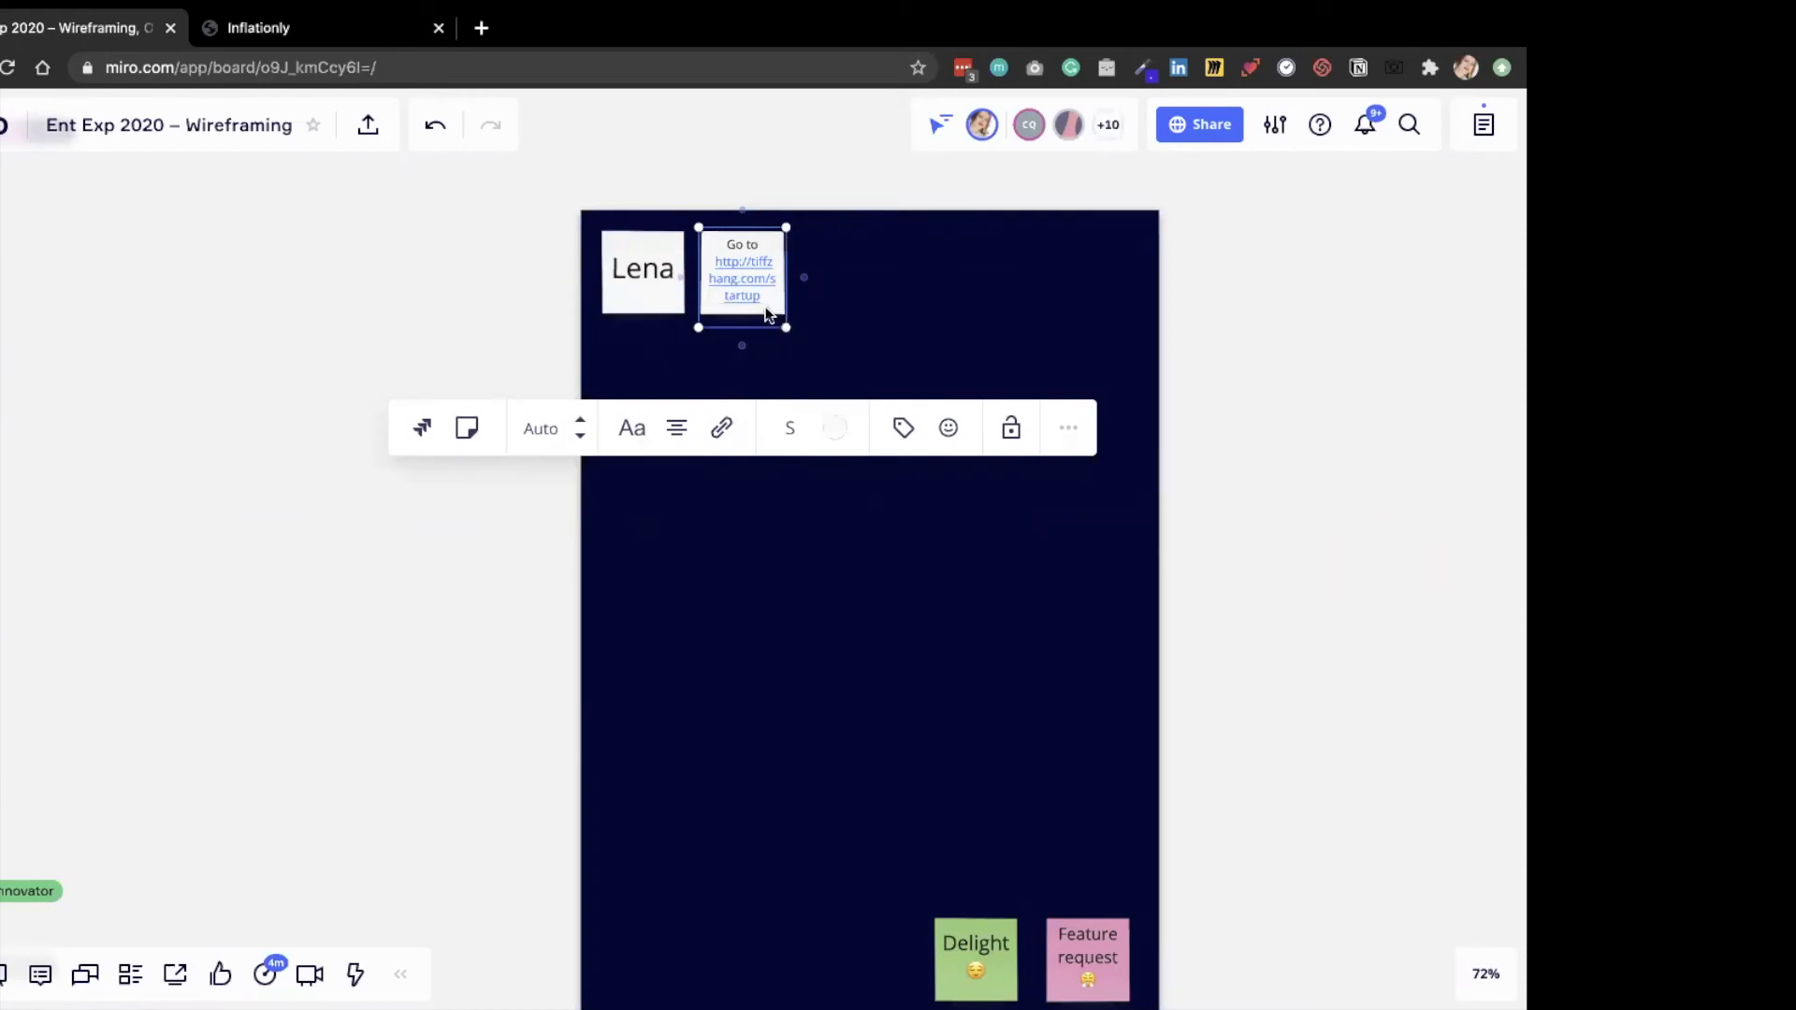
key(Delete)
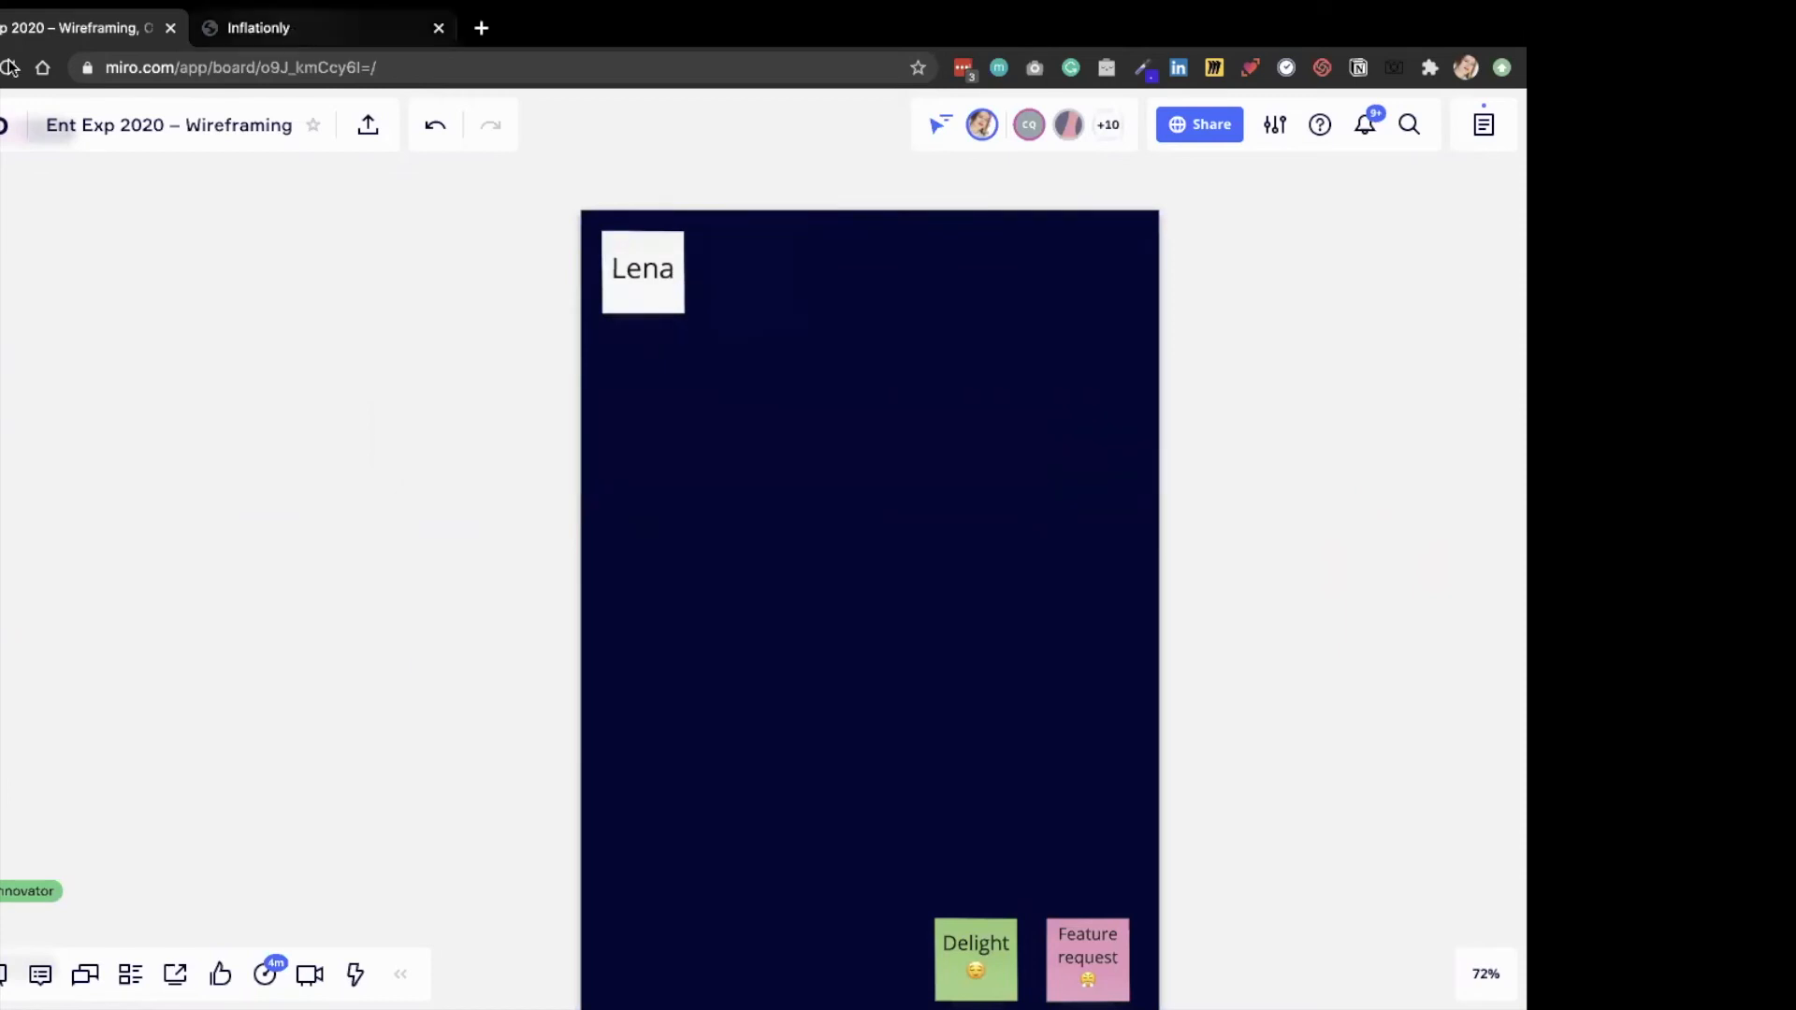
Look at the Inflationly startup page in the other browser tab and return to the board.
click(309, 28)
key(Return)
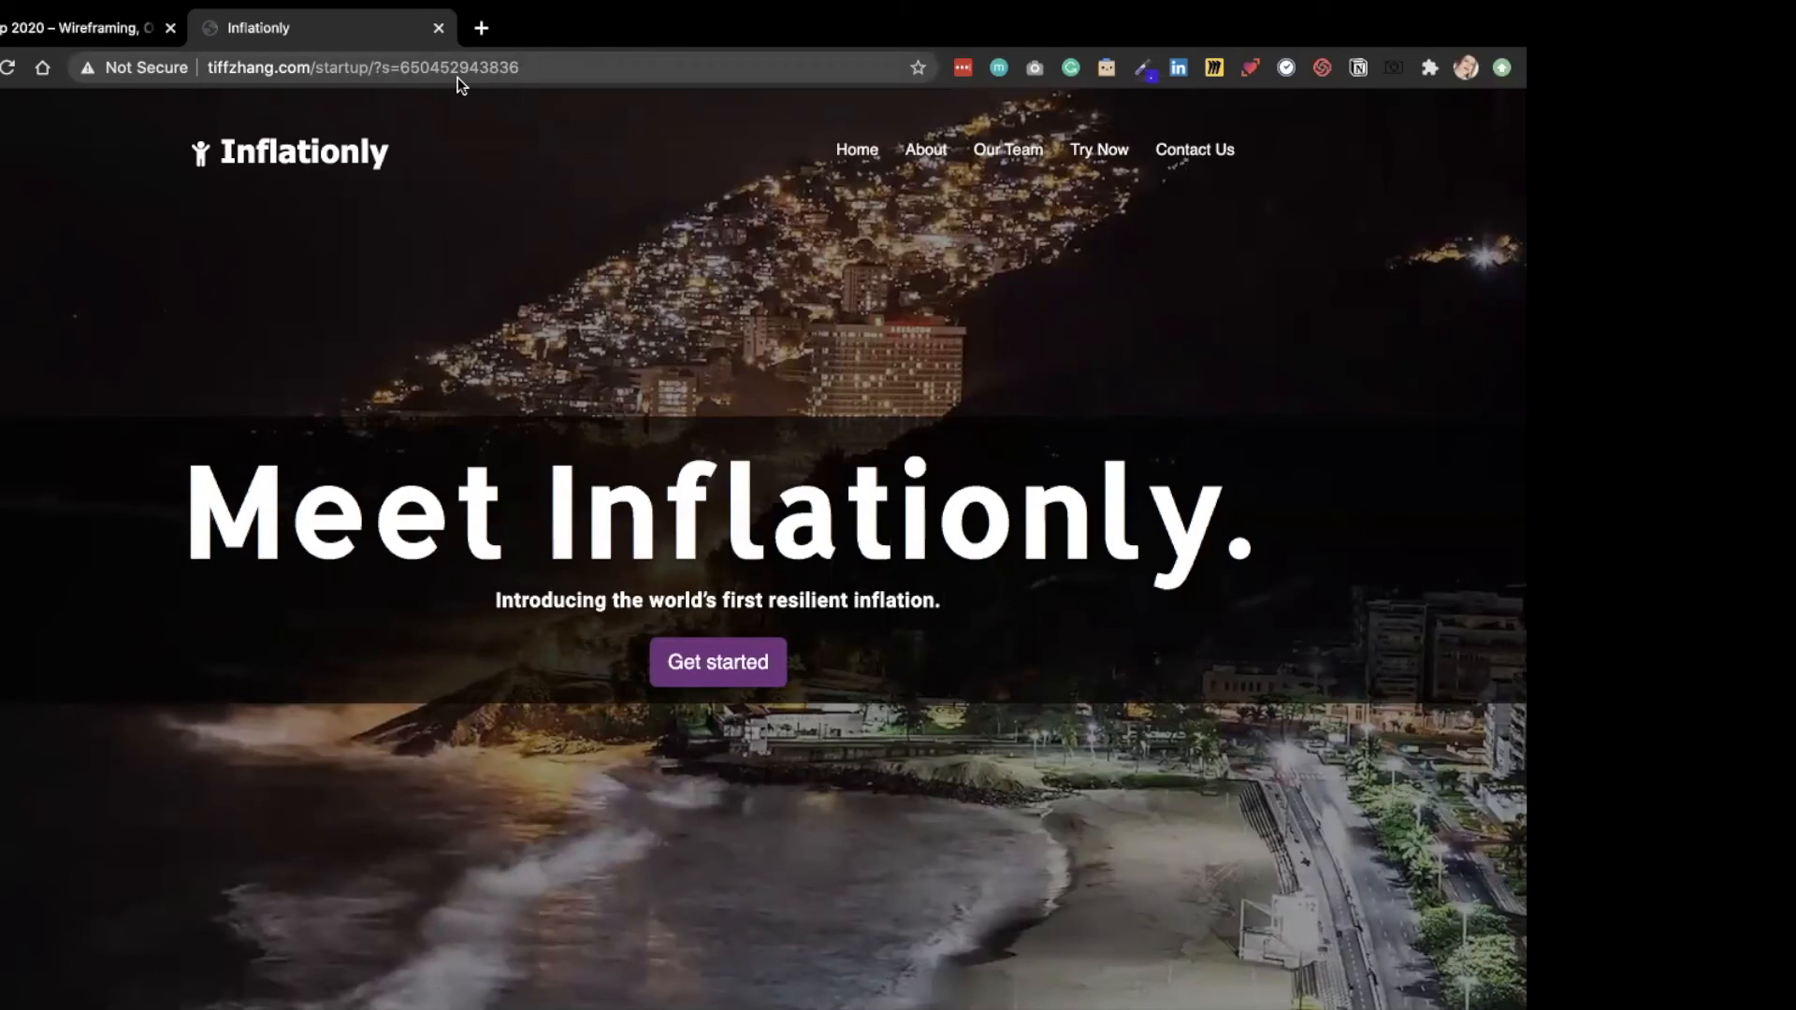
click(23, 34)
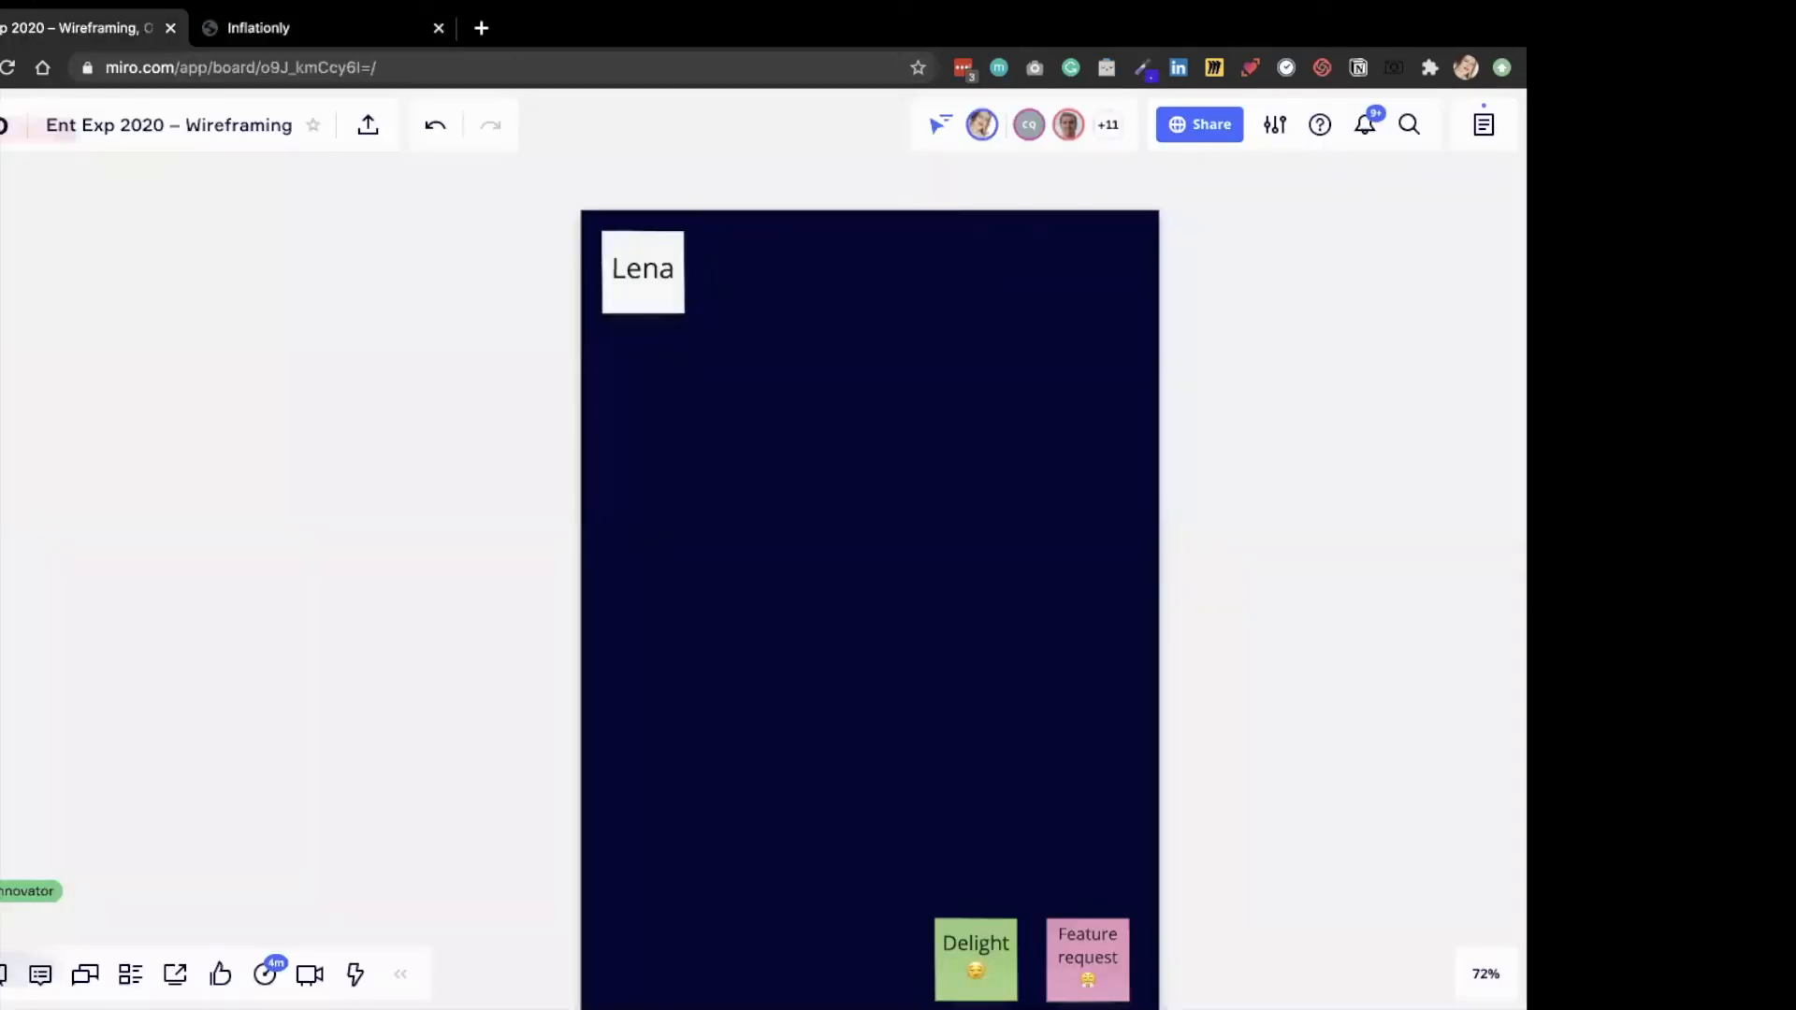
Place an avatar component from the wireframe library in the frame's upper-left corner, moving the name sticky out above the frame.
click(3, 715)
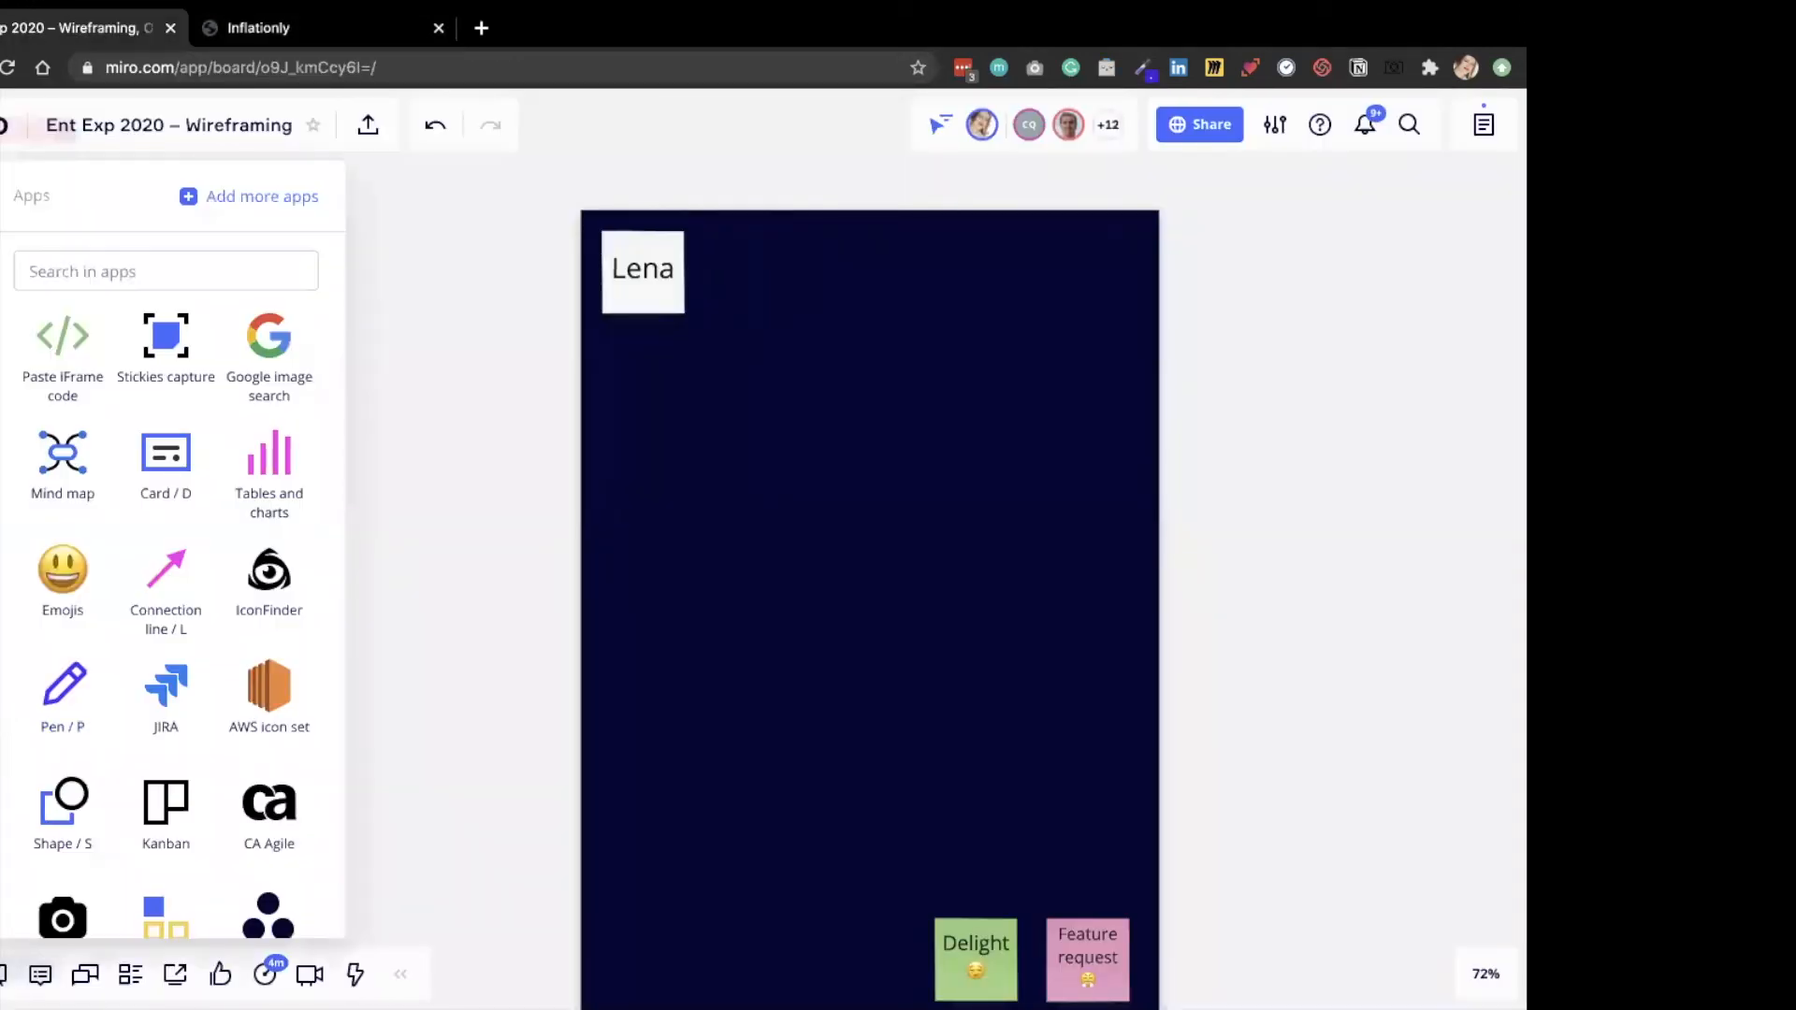
click(2, 662)
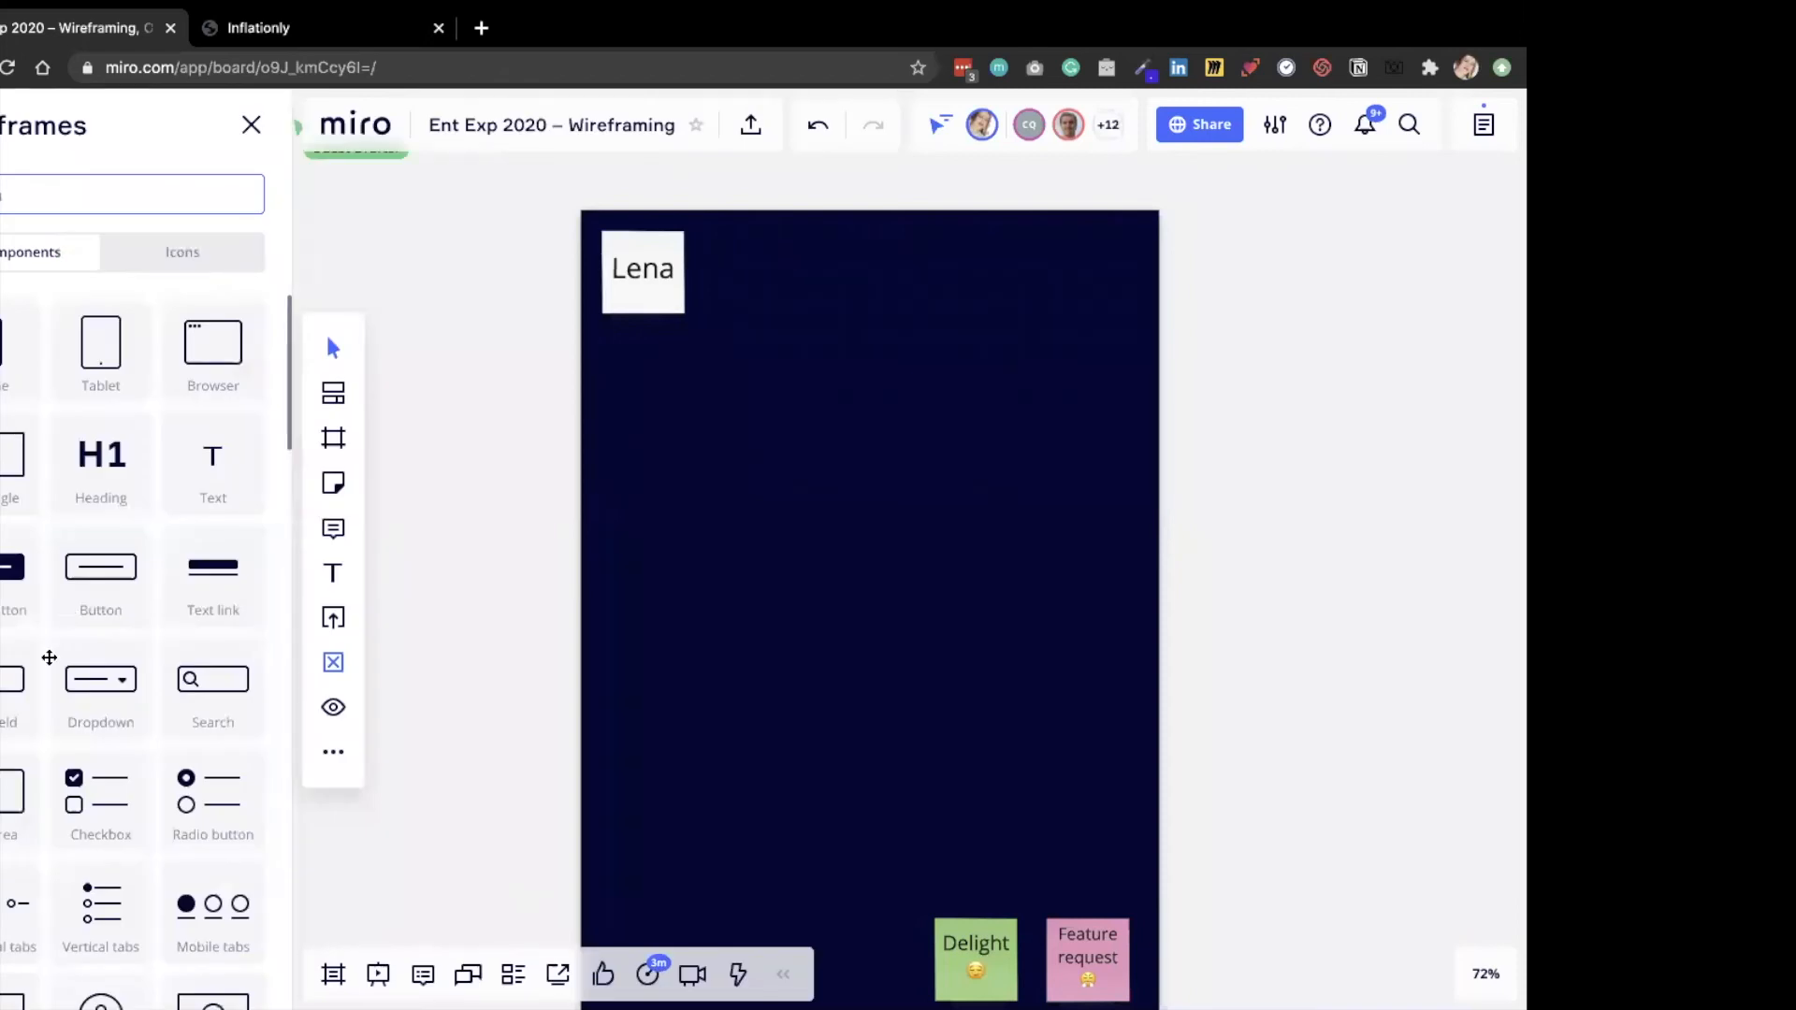
scroll(49, 658, down, 3)
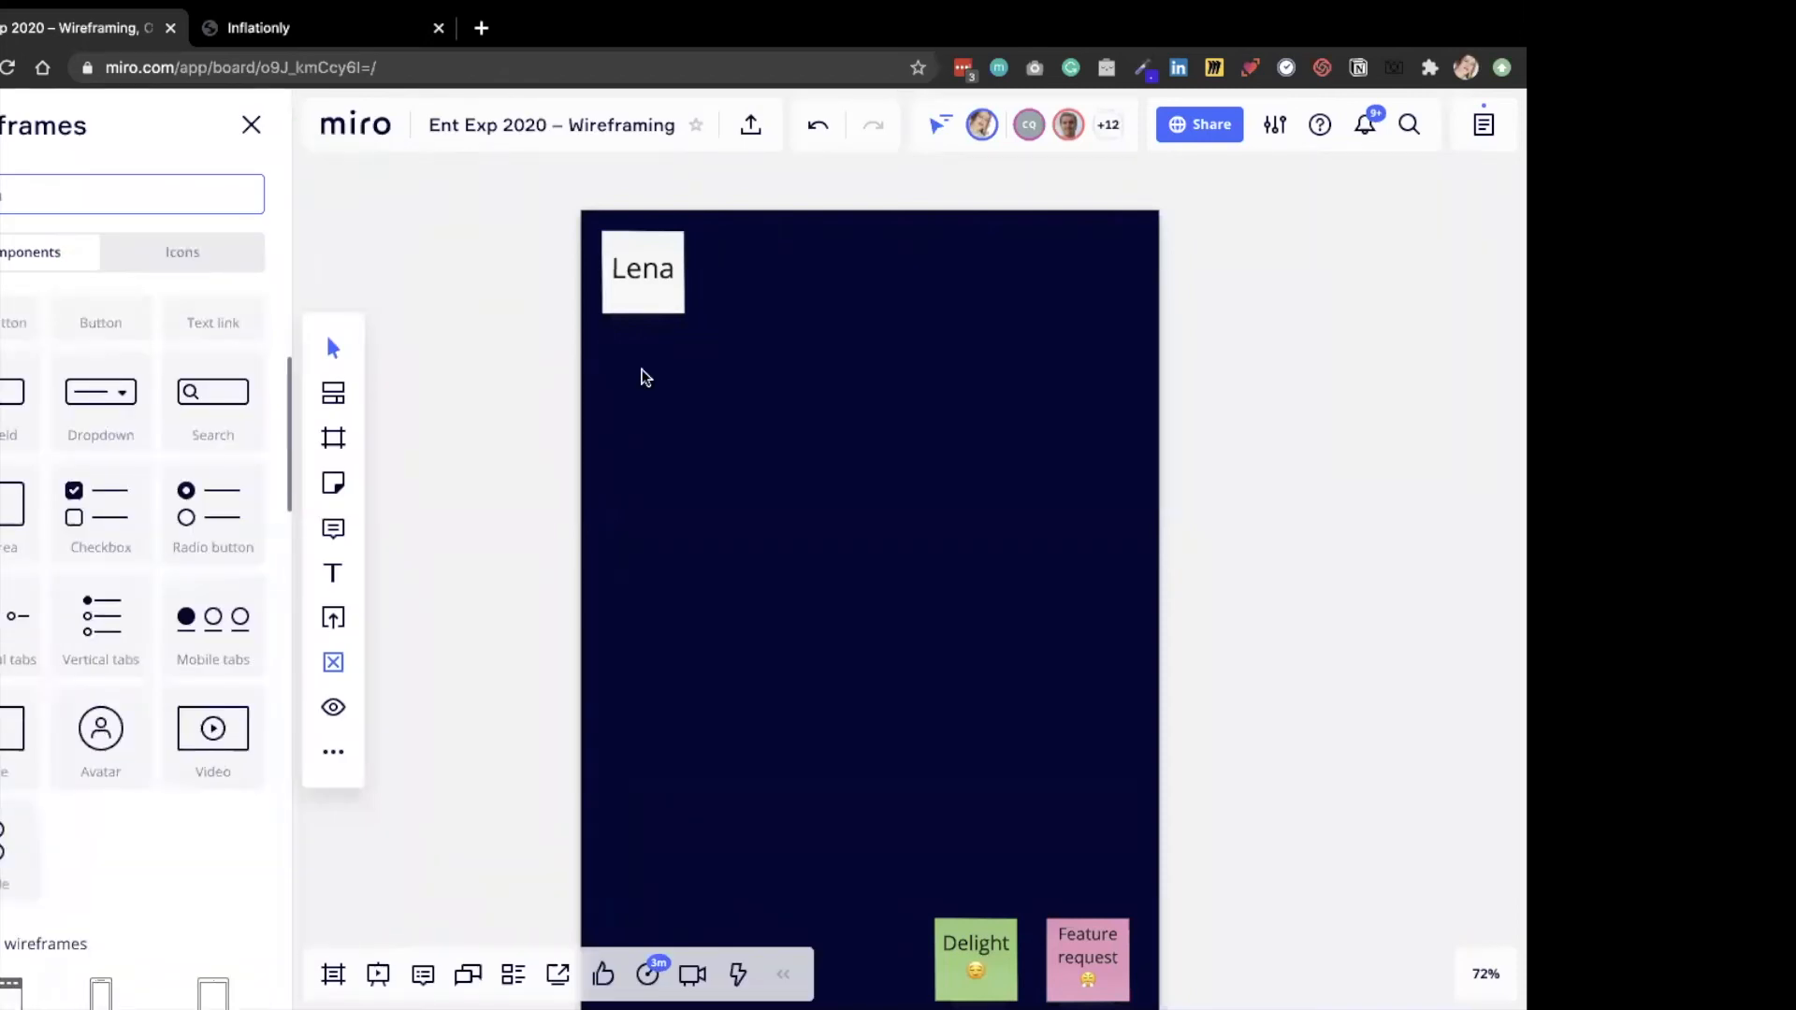
drag(642, 370, 646, 374)
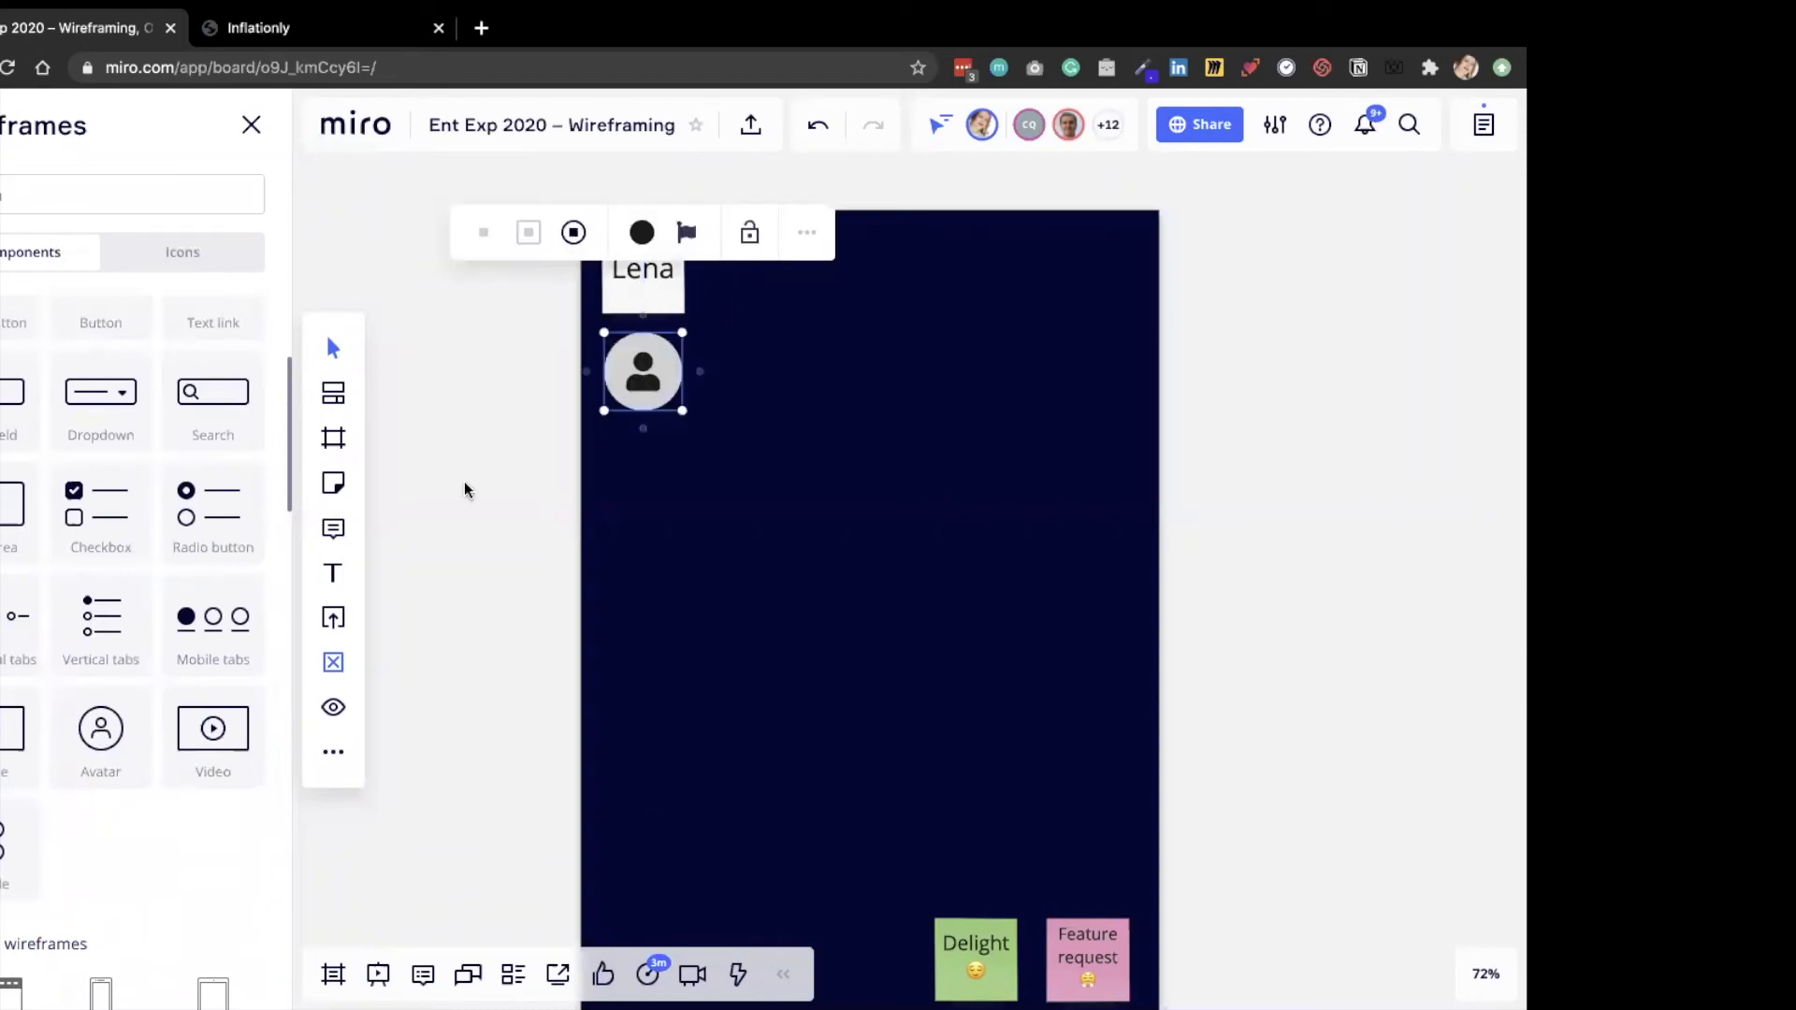
click(623, 320)
drag(624, 238, 622, 161)
drag(657, 384, 654, 283)
Add the white text "Inflationly" below the avatar at font size 24.
click(335, 569)
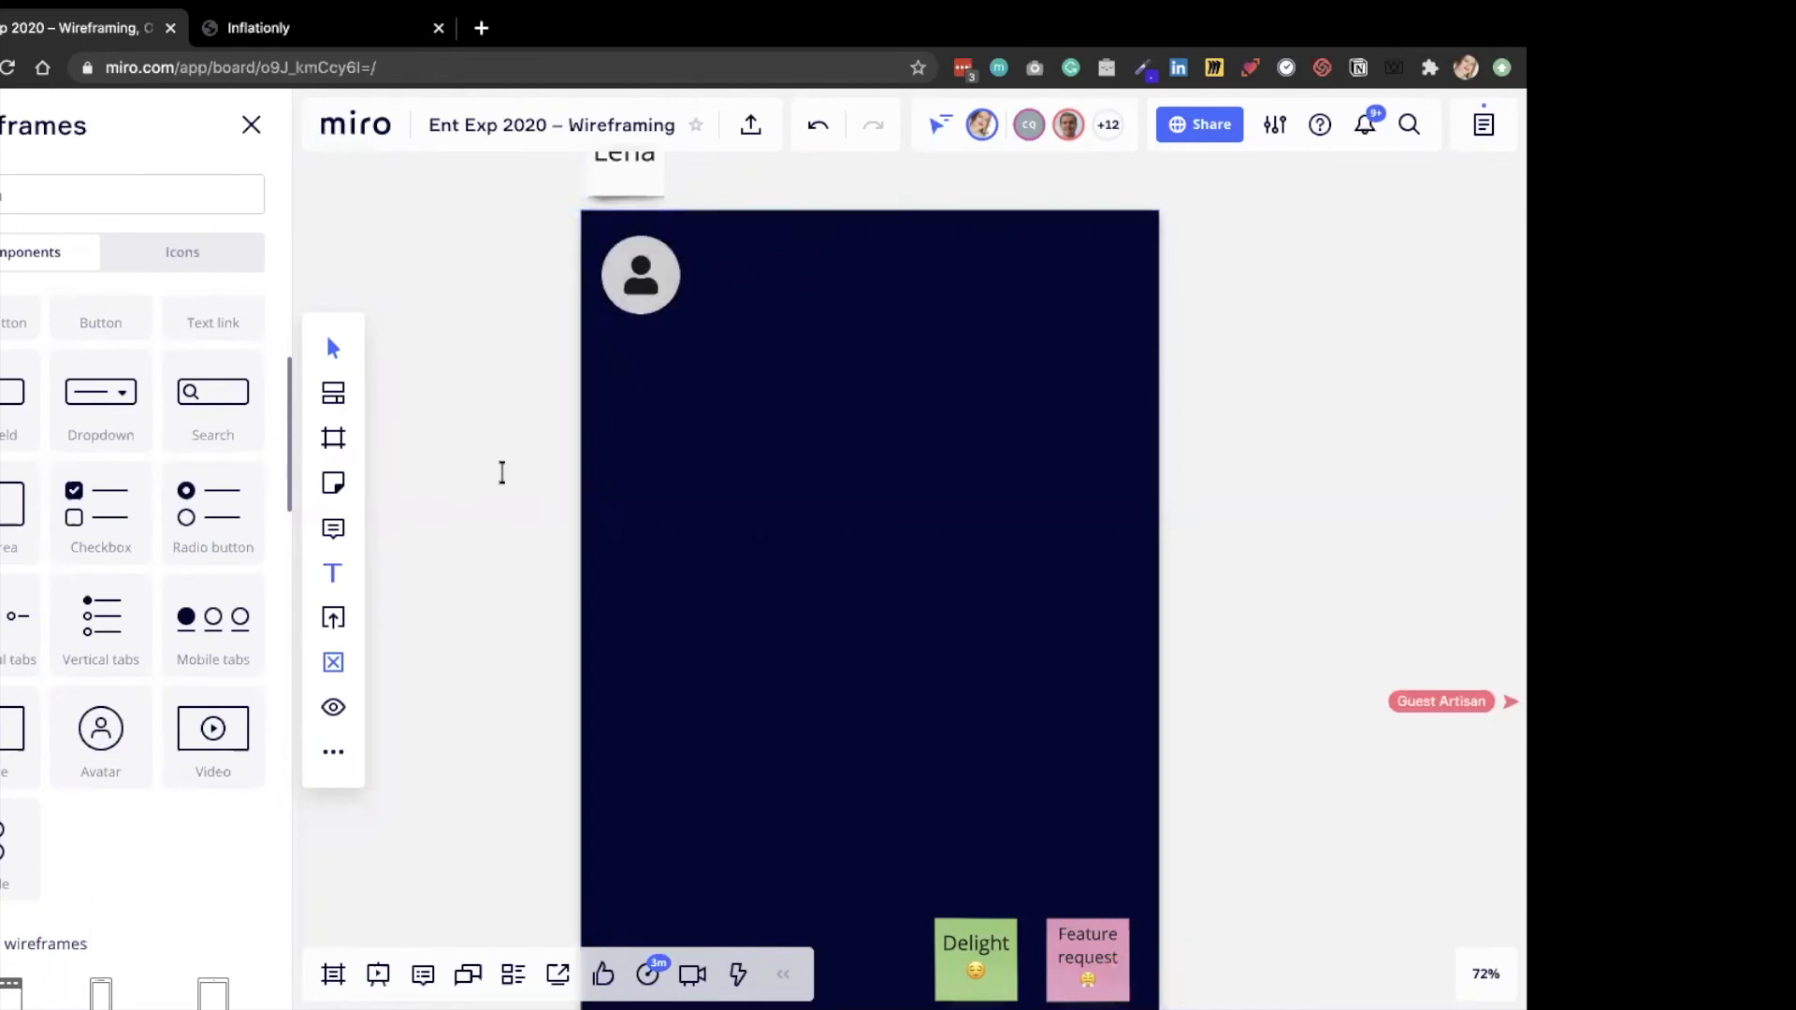
click(638, 368)
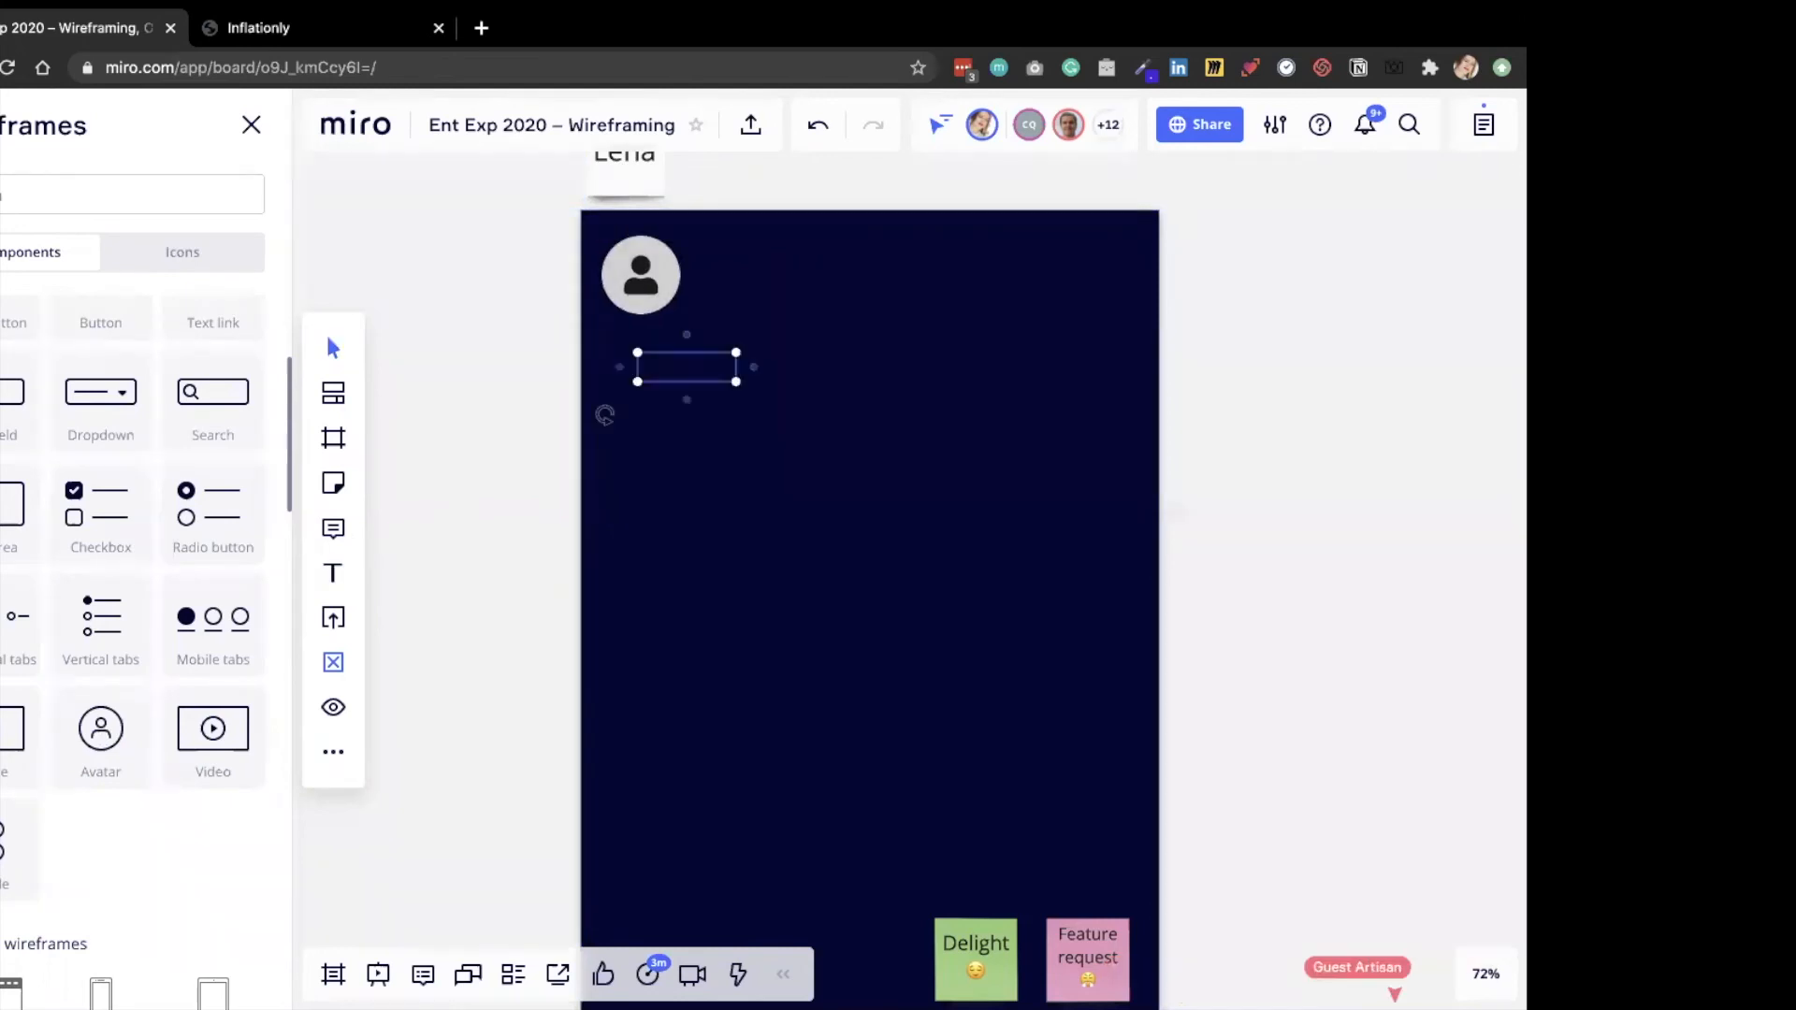
text(Hi)
key(super+a)
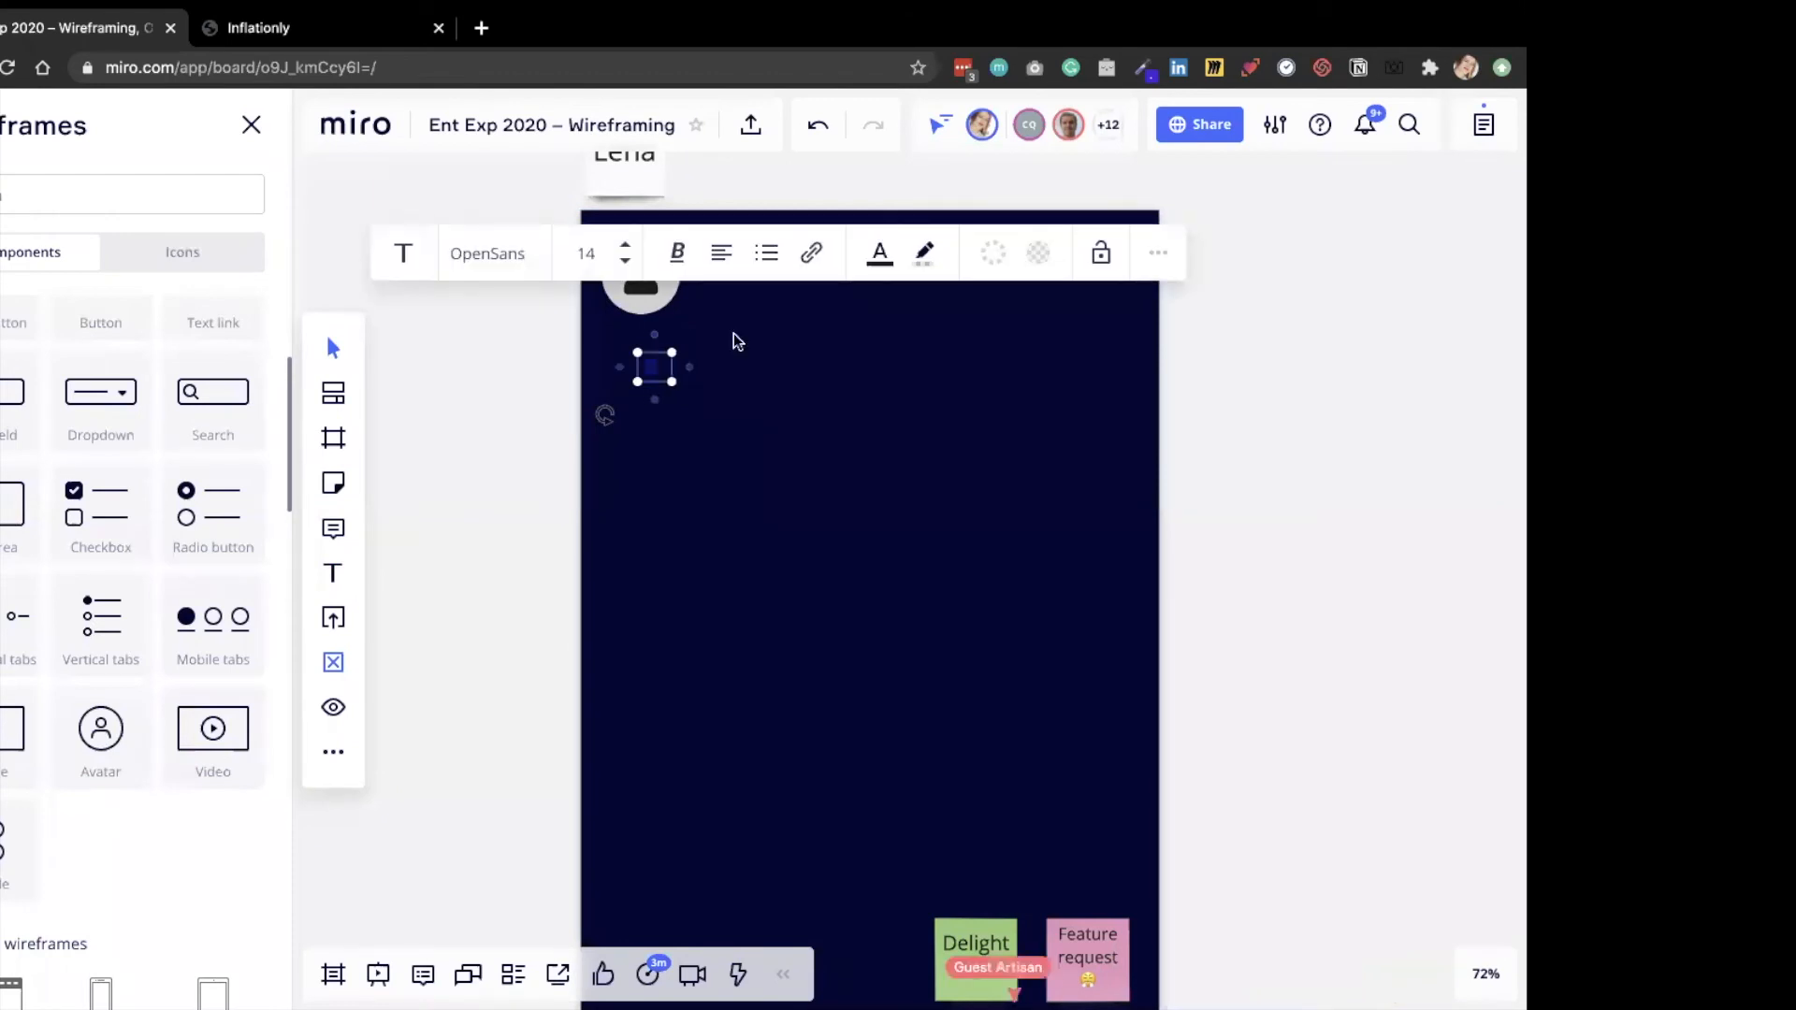
text(Inf)
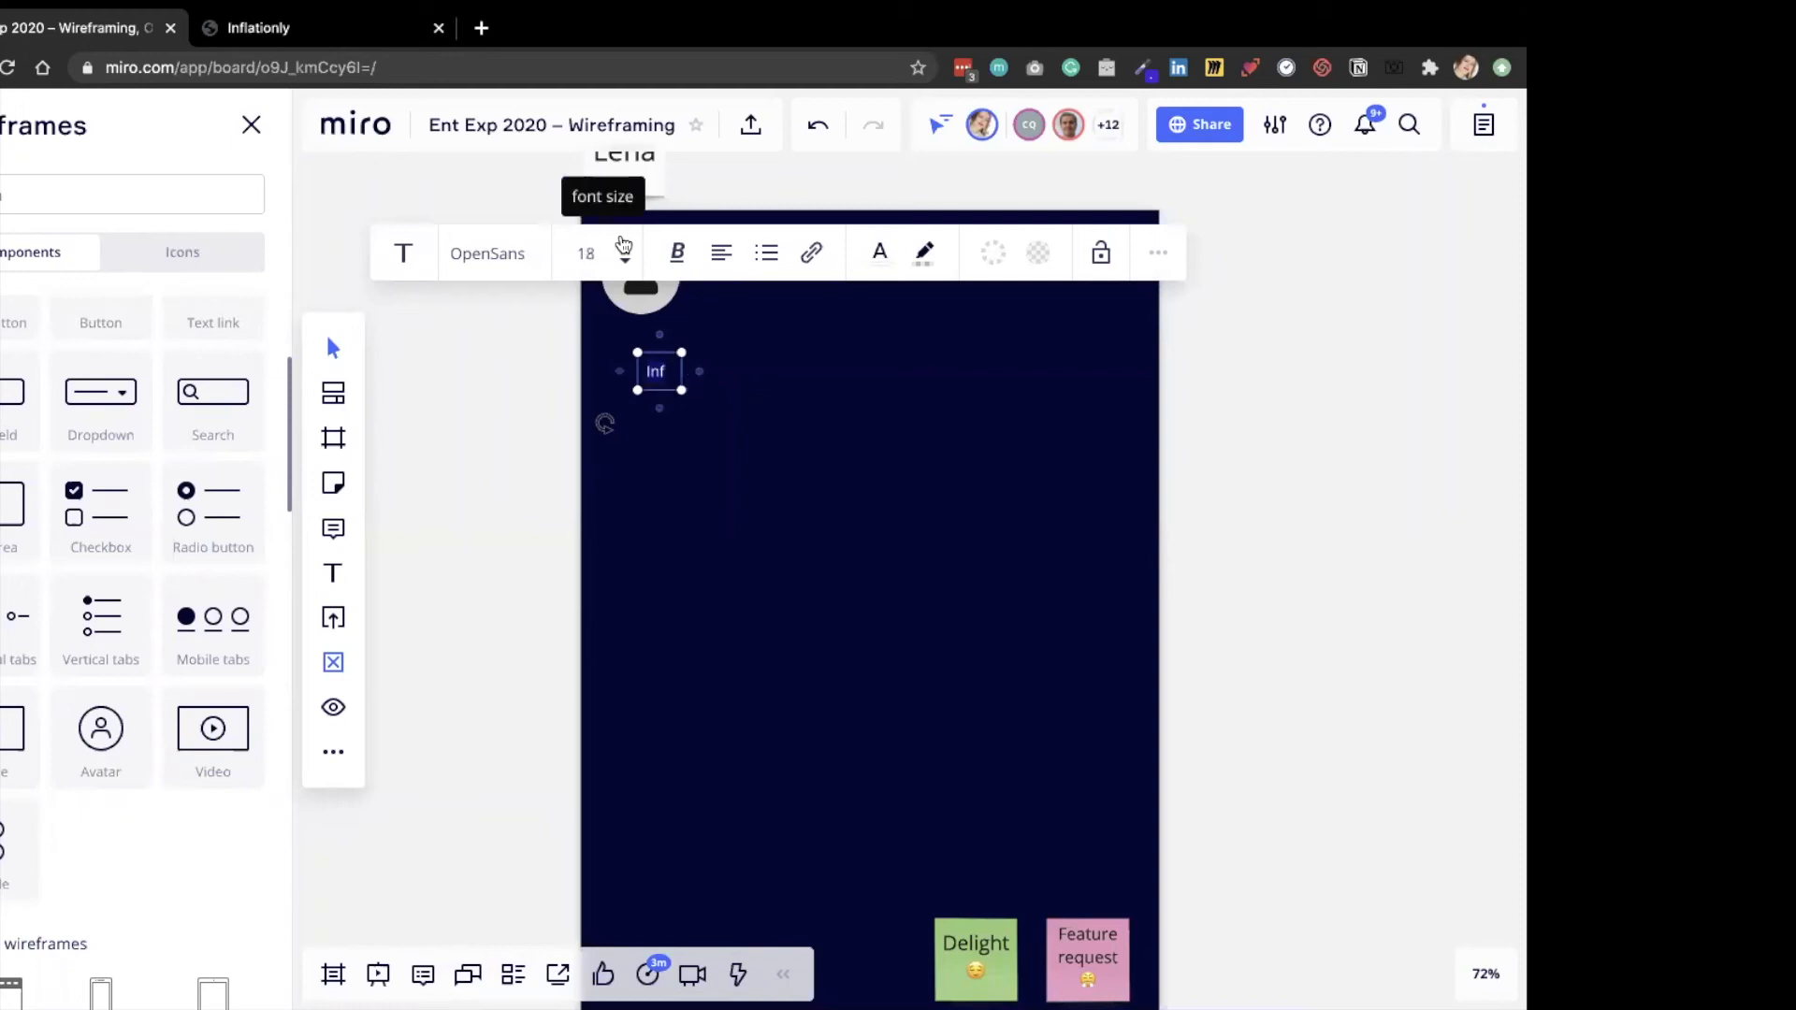
double_click(624, 245)
text(lationly)
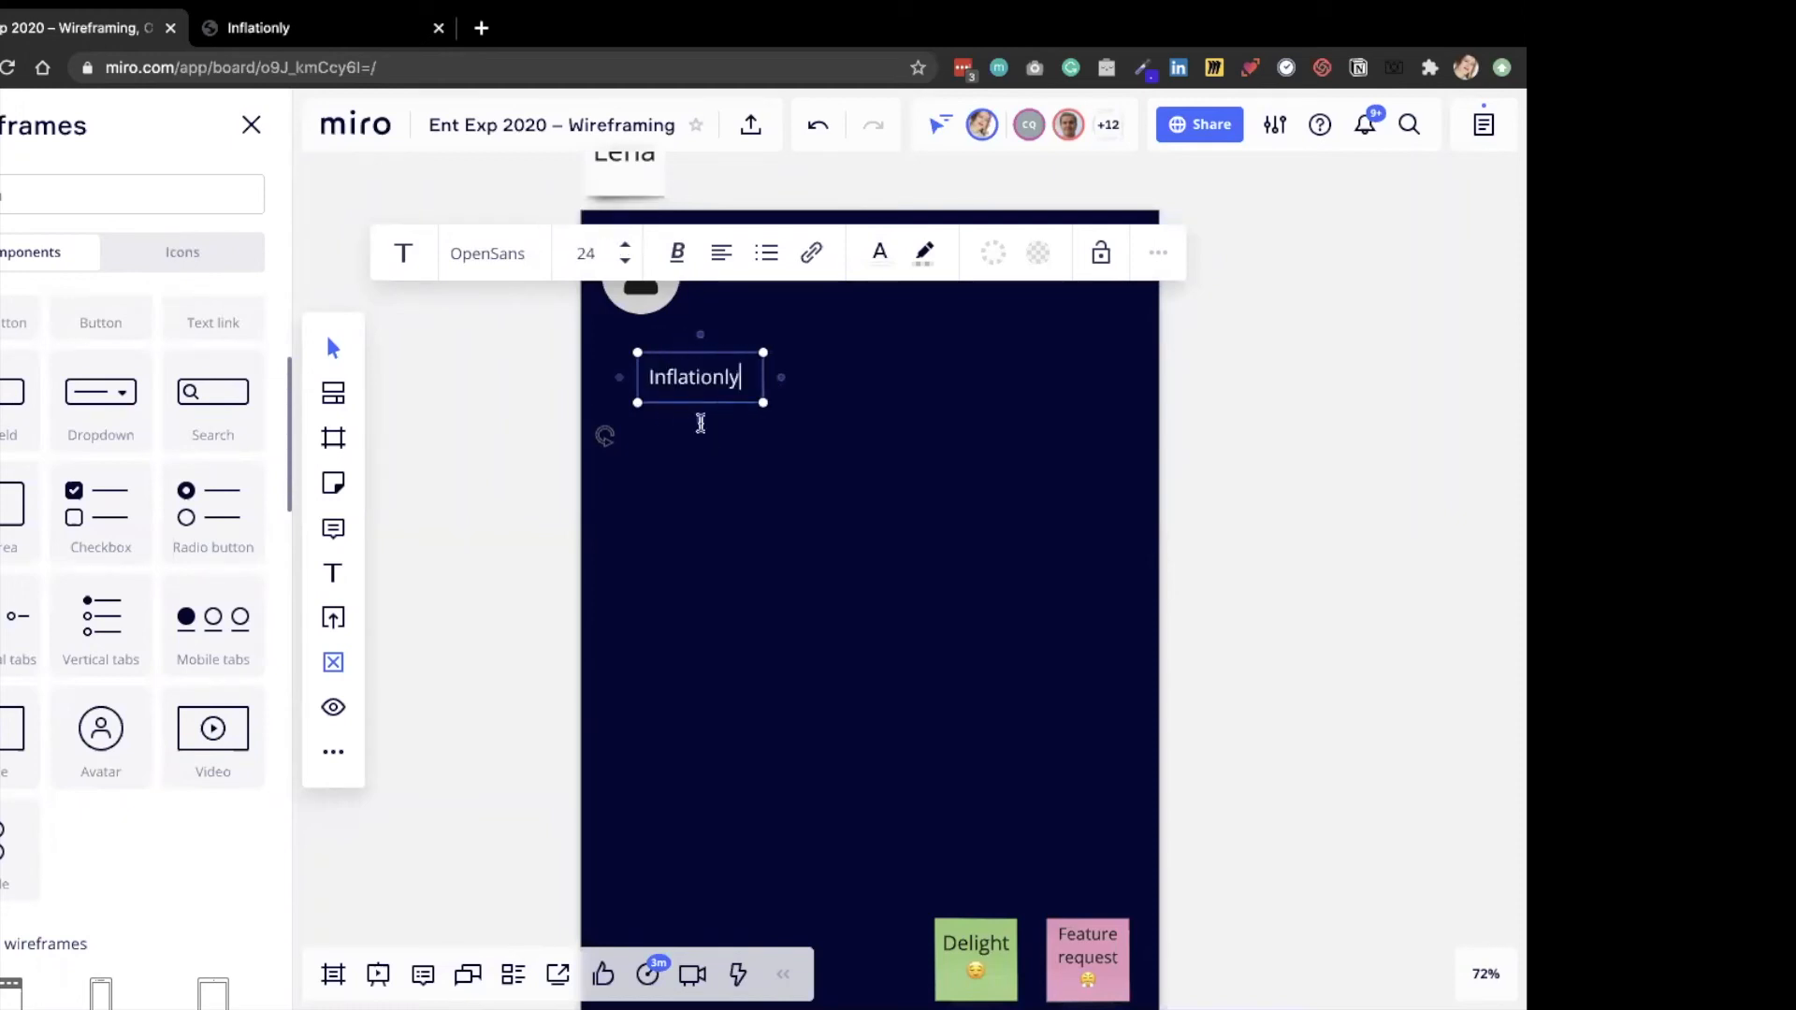
Center the Inflationly text and the avatar one above the other and delete the stray connector line.
click(700, 423)
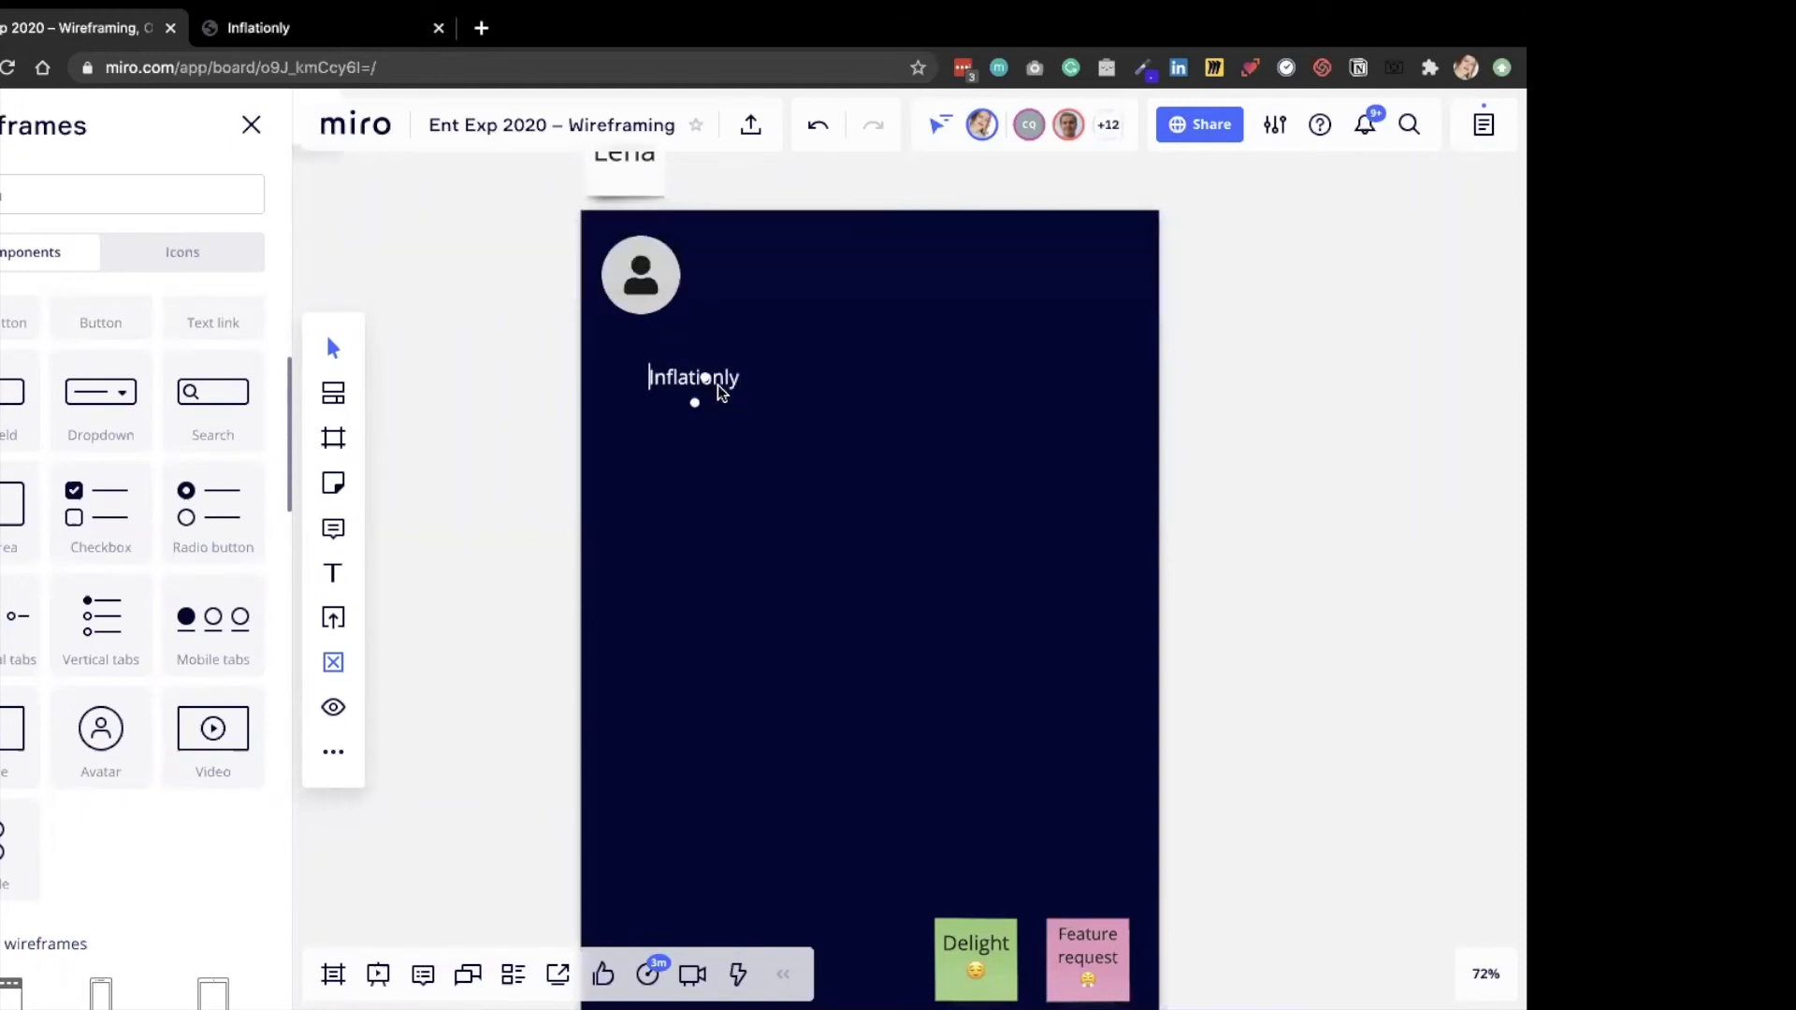
click(714, 384)
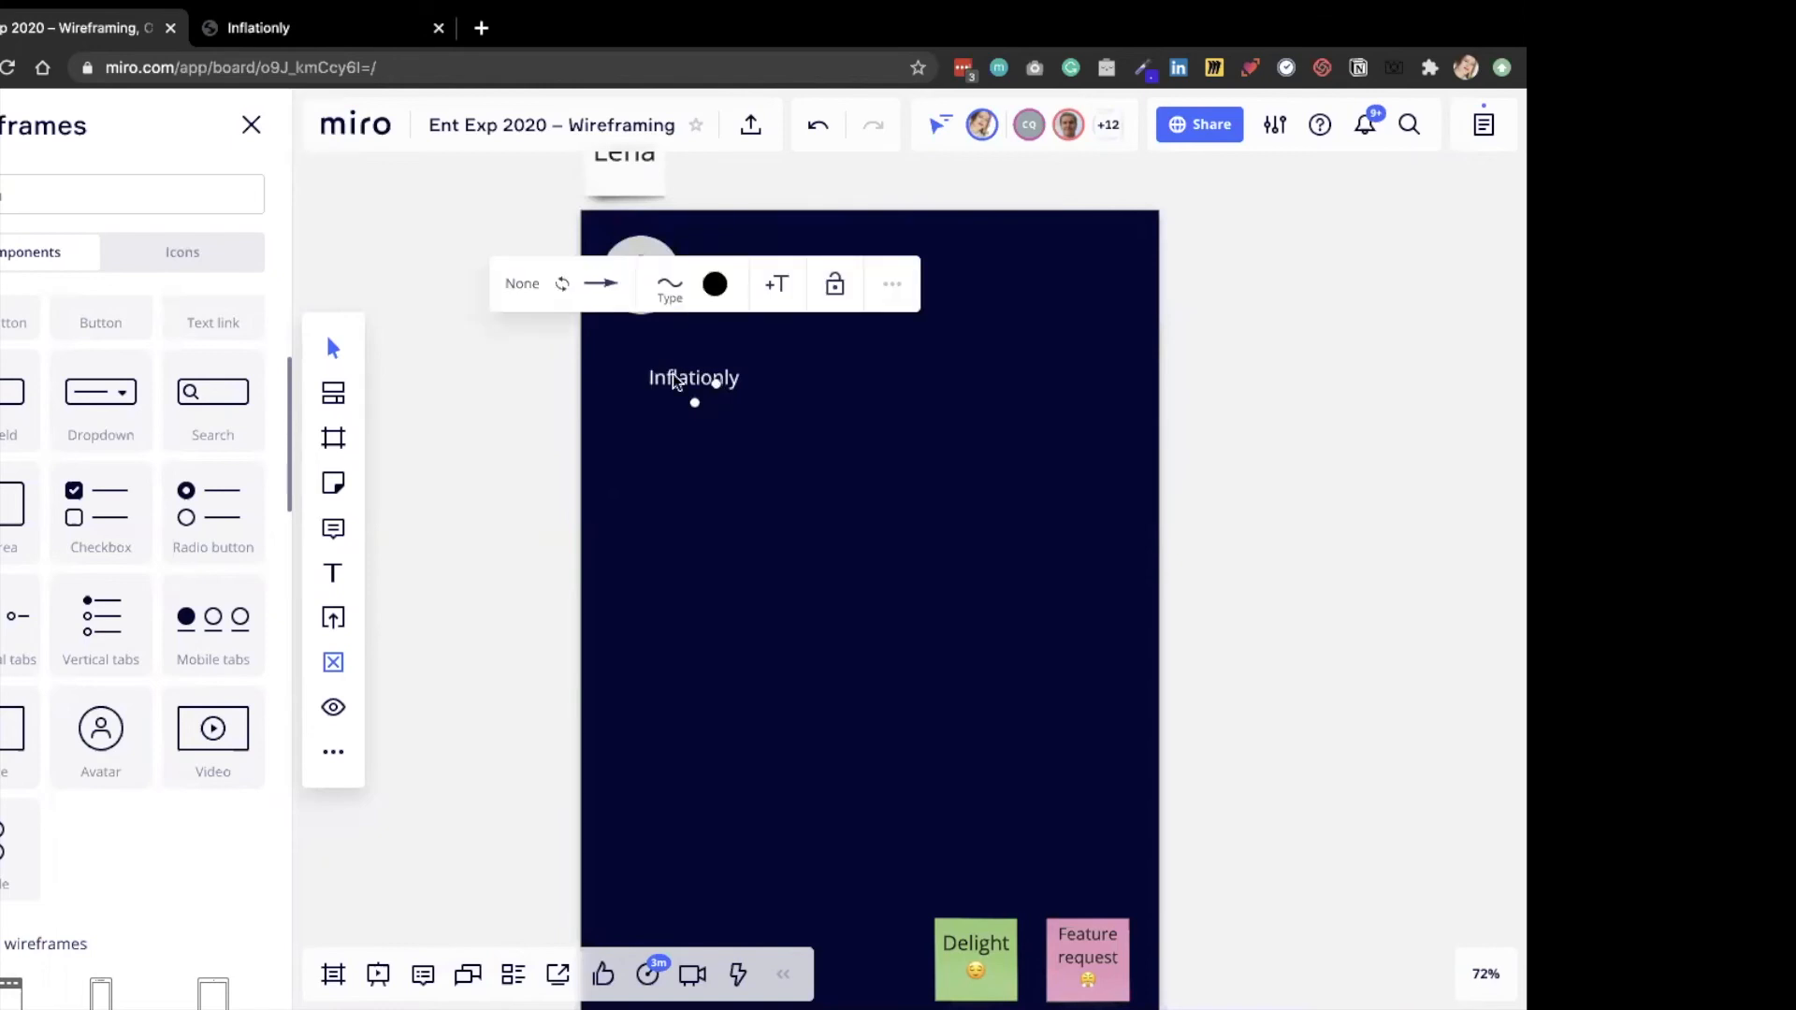
drag(661, 346, 653, 296)
click(701, 382)
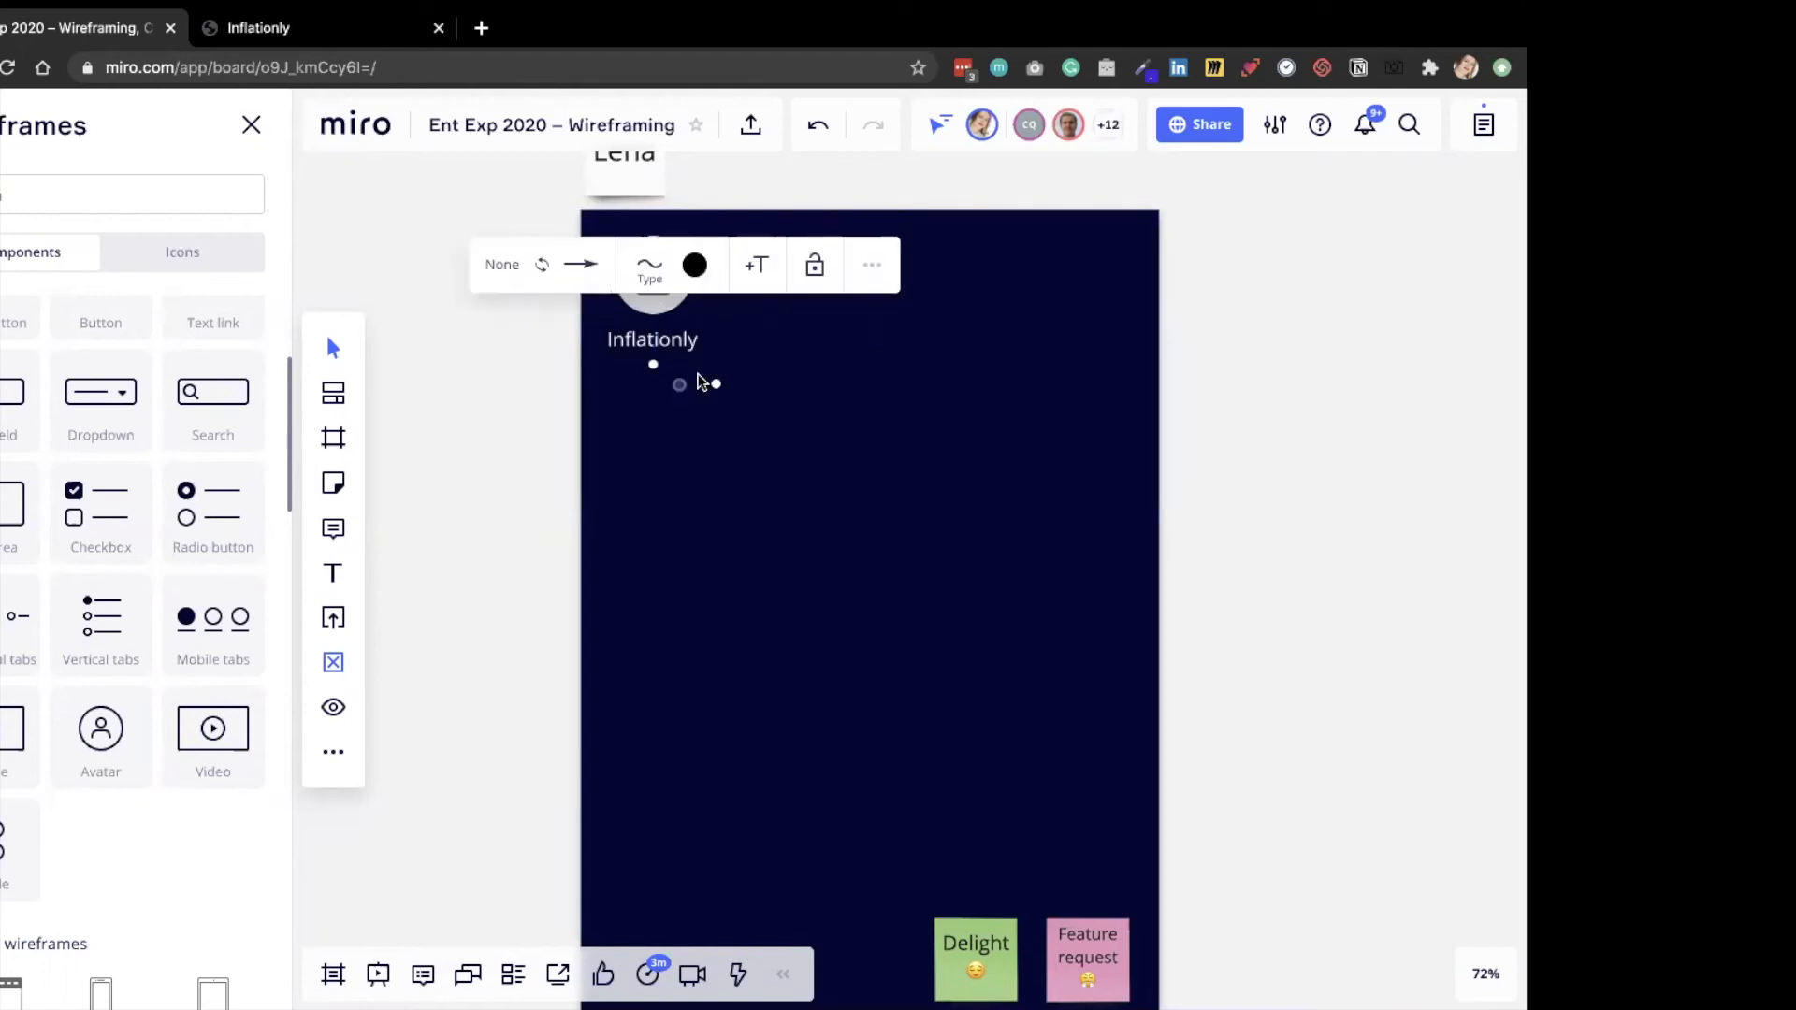
key(Delete)
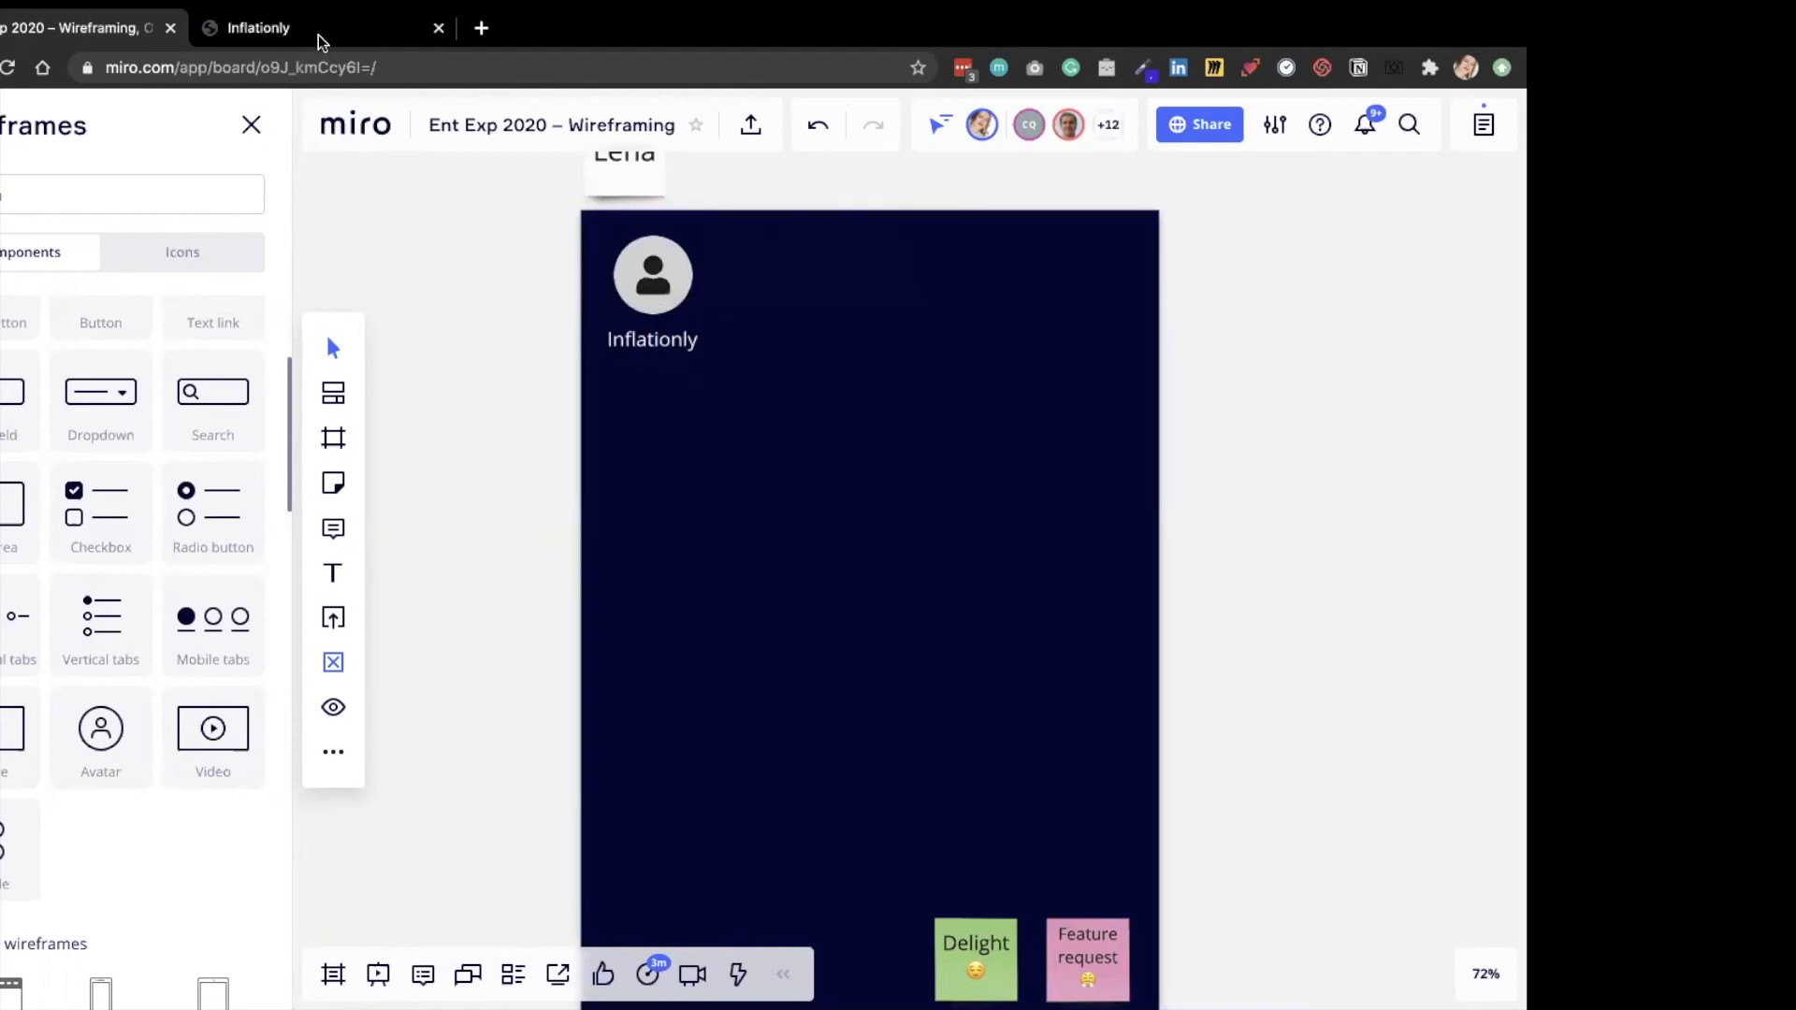
Copy the heading "Meet Inflationly." from the startup page into the frame at font size 48, centered below the logo.
click(252, 33)
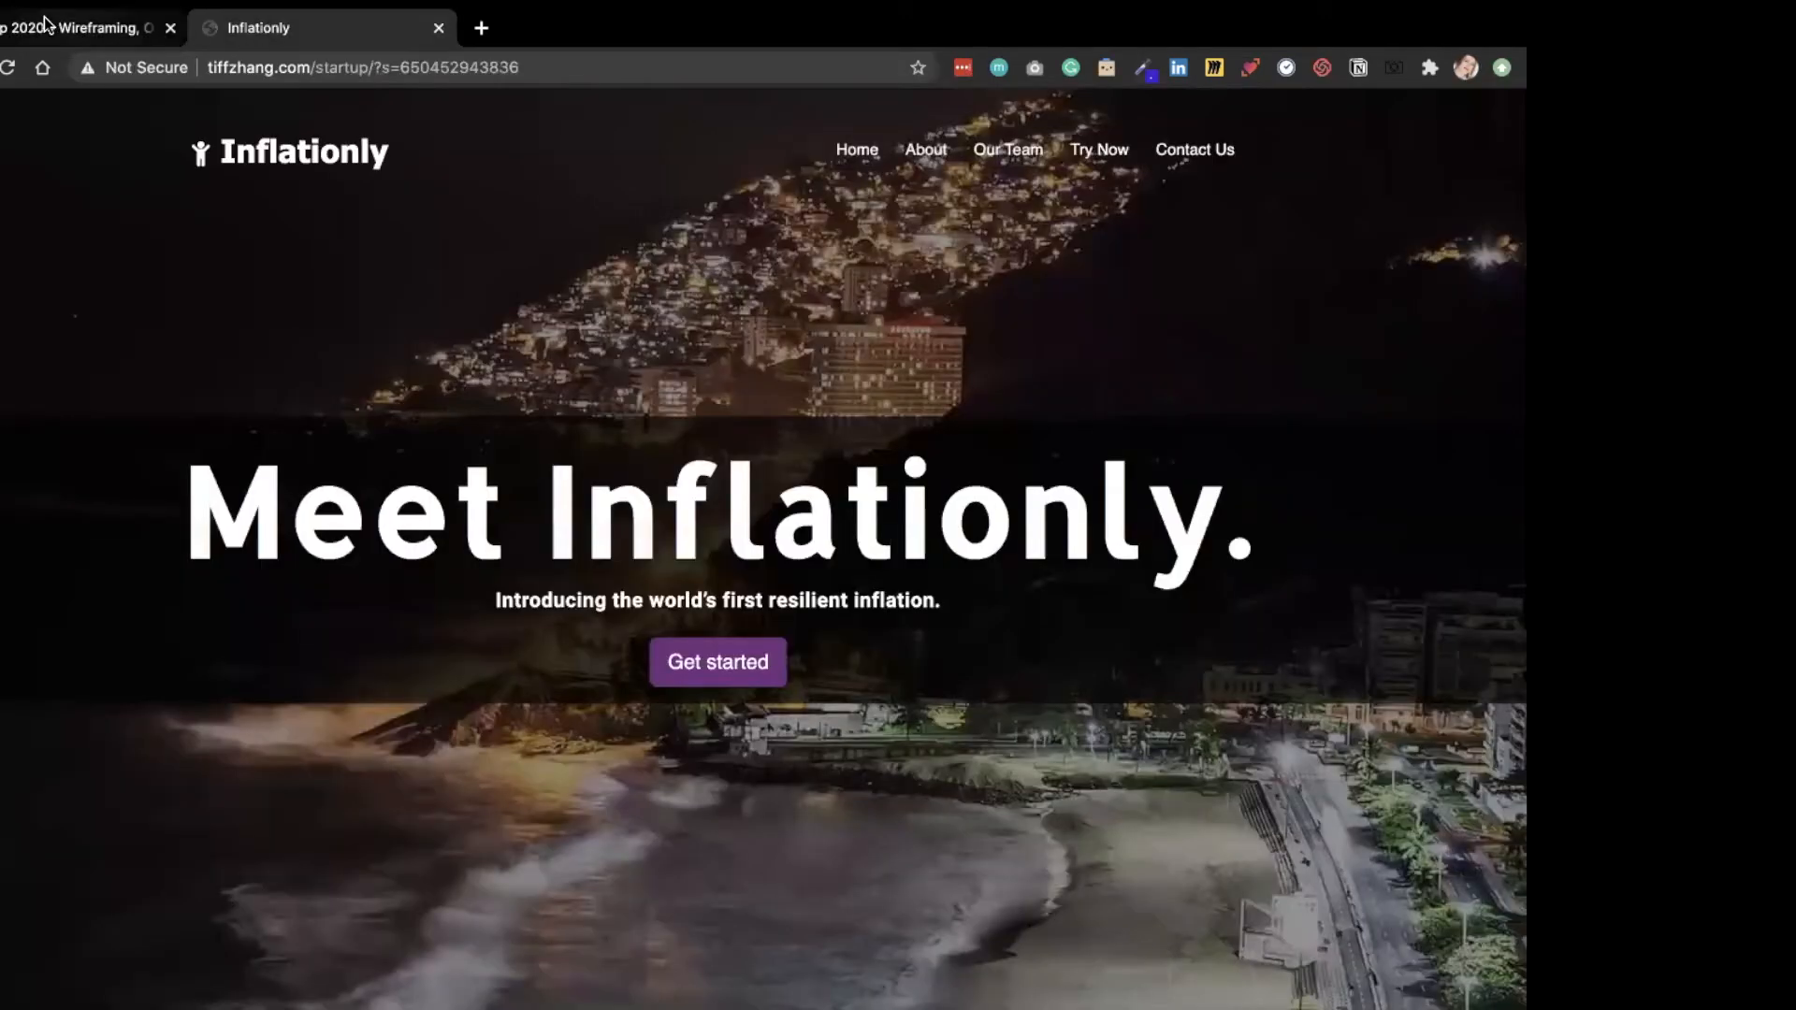
triple_click(1335, 474)
key(super+c)
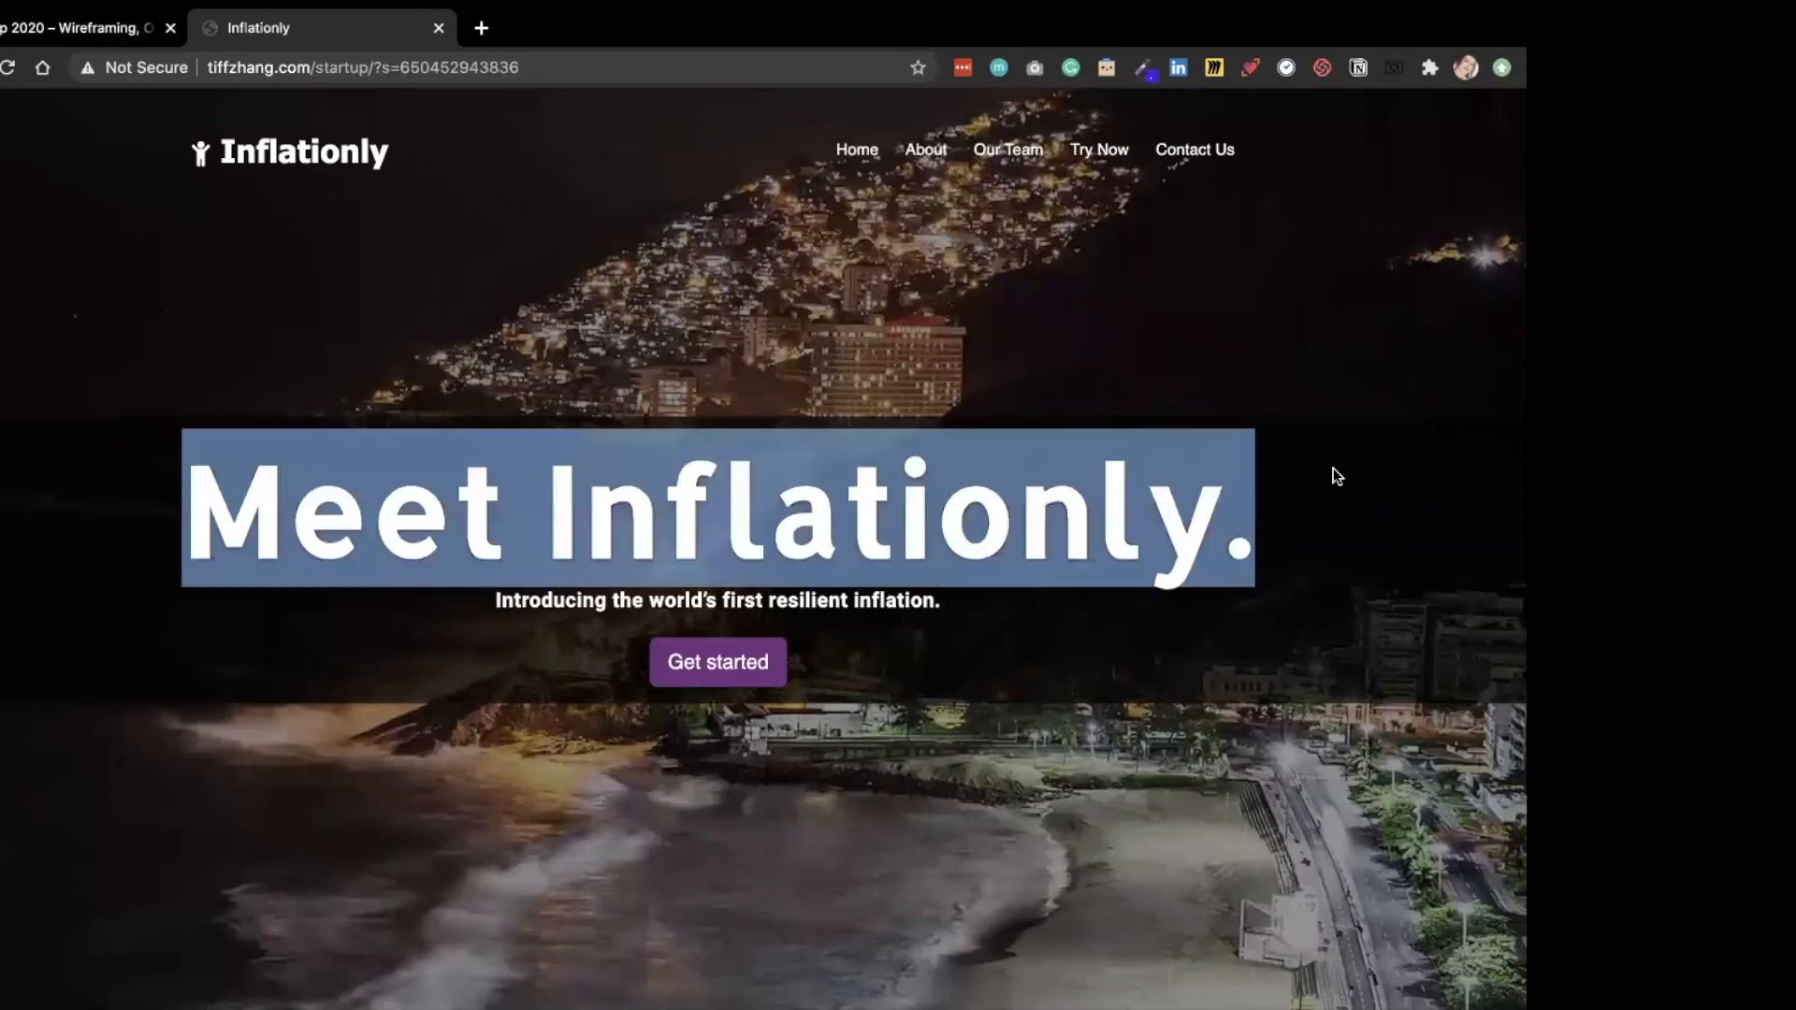
click(54, 32)
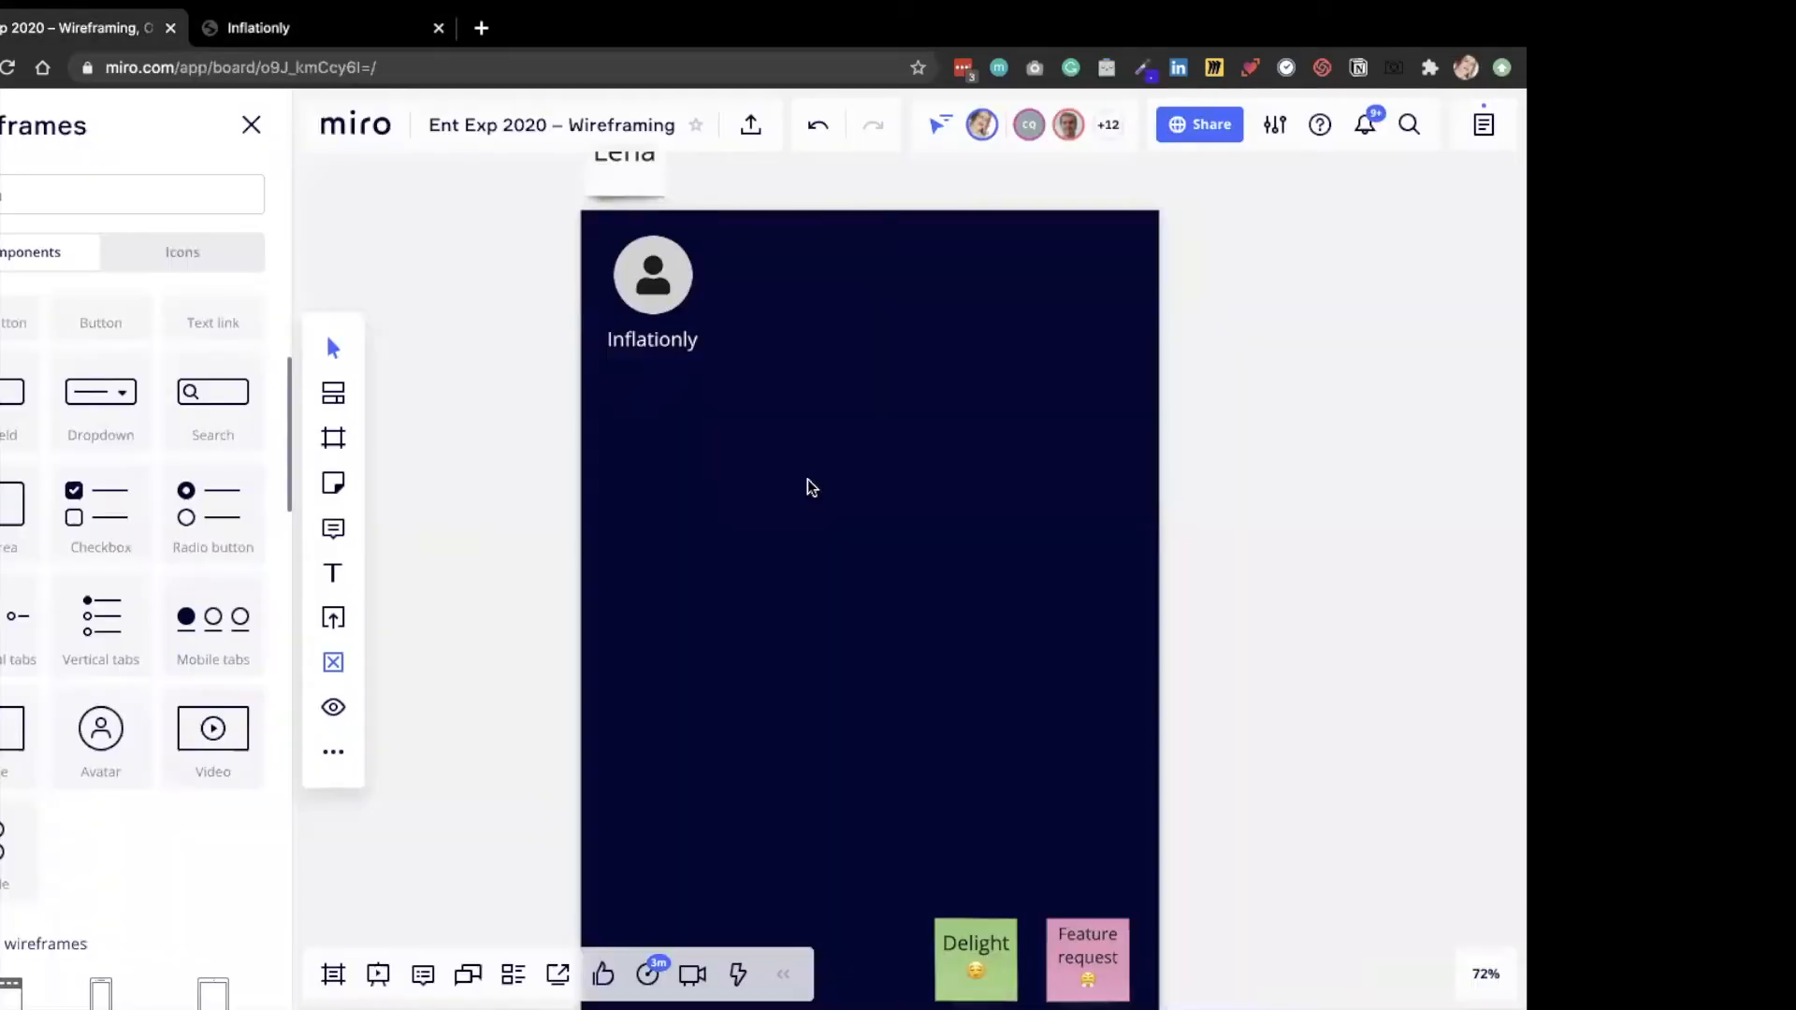
key(super+v)
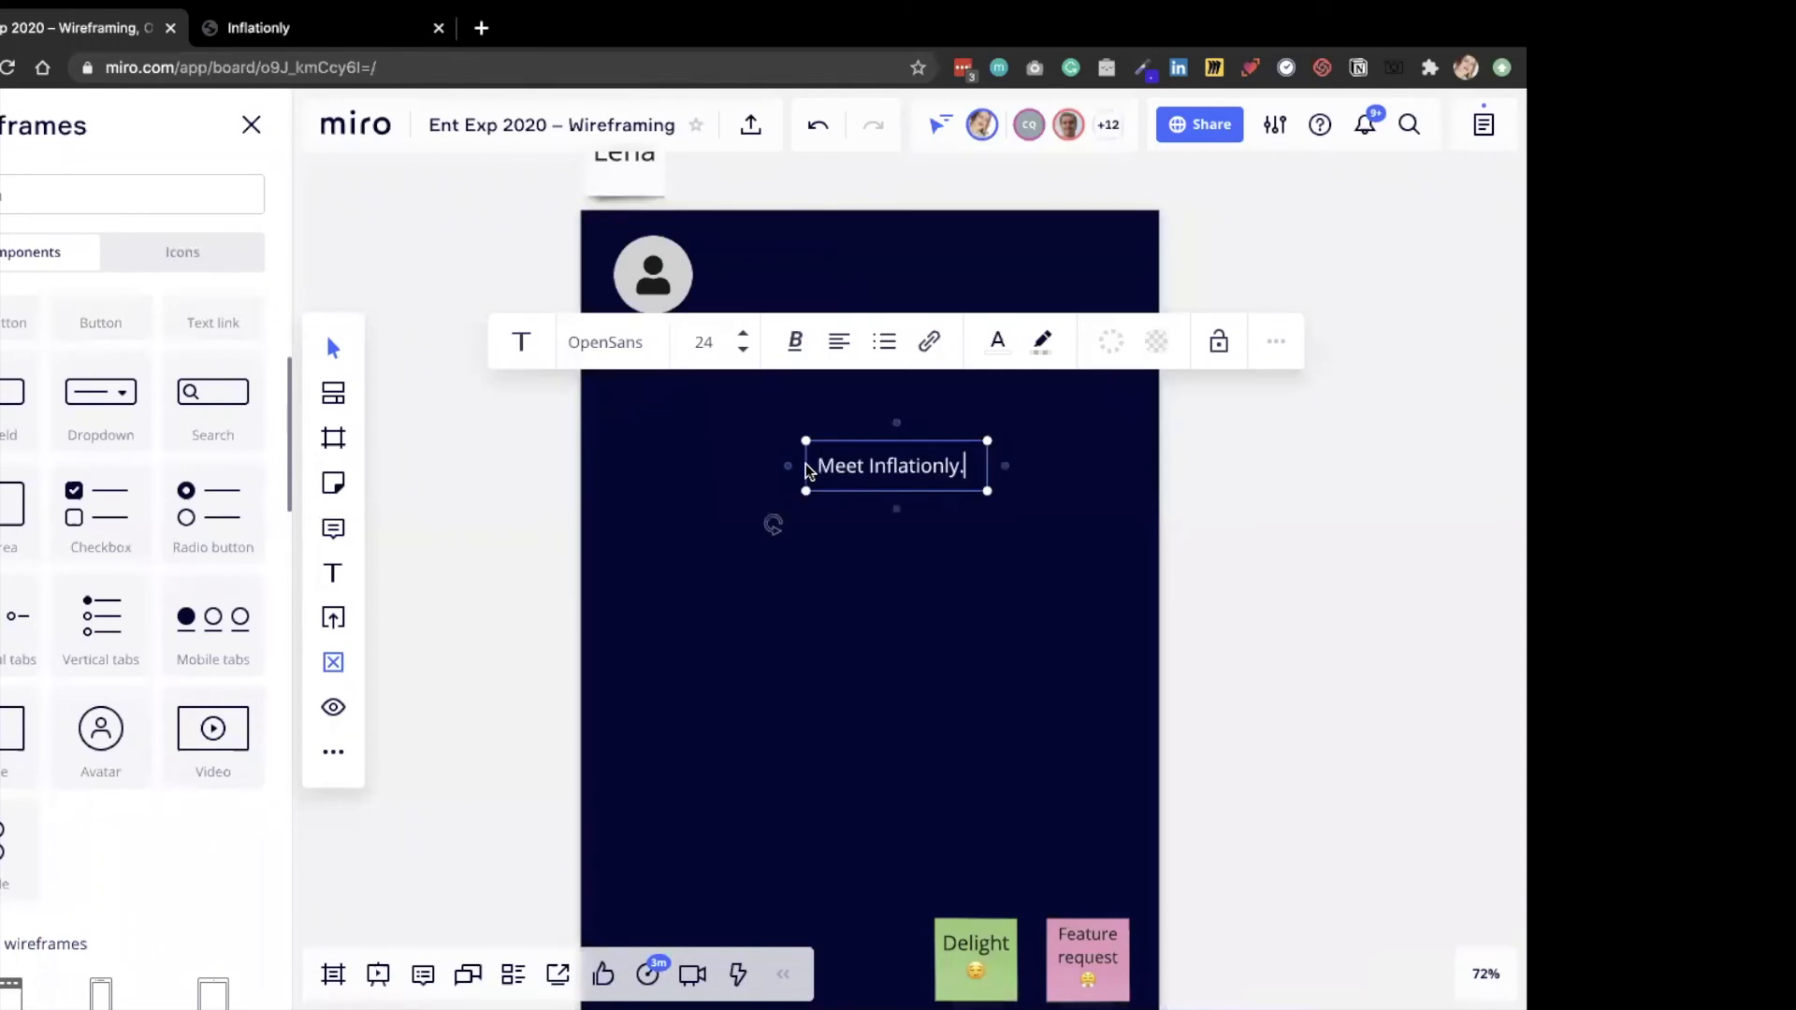
click(745, 333)
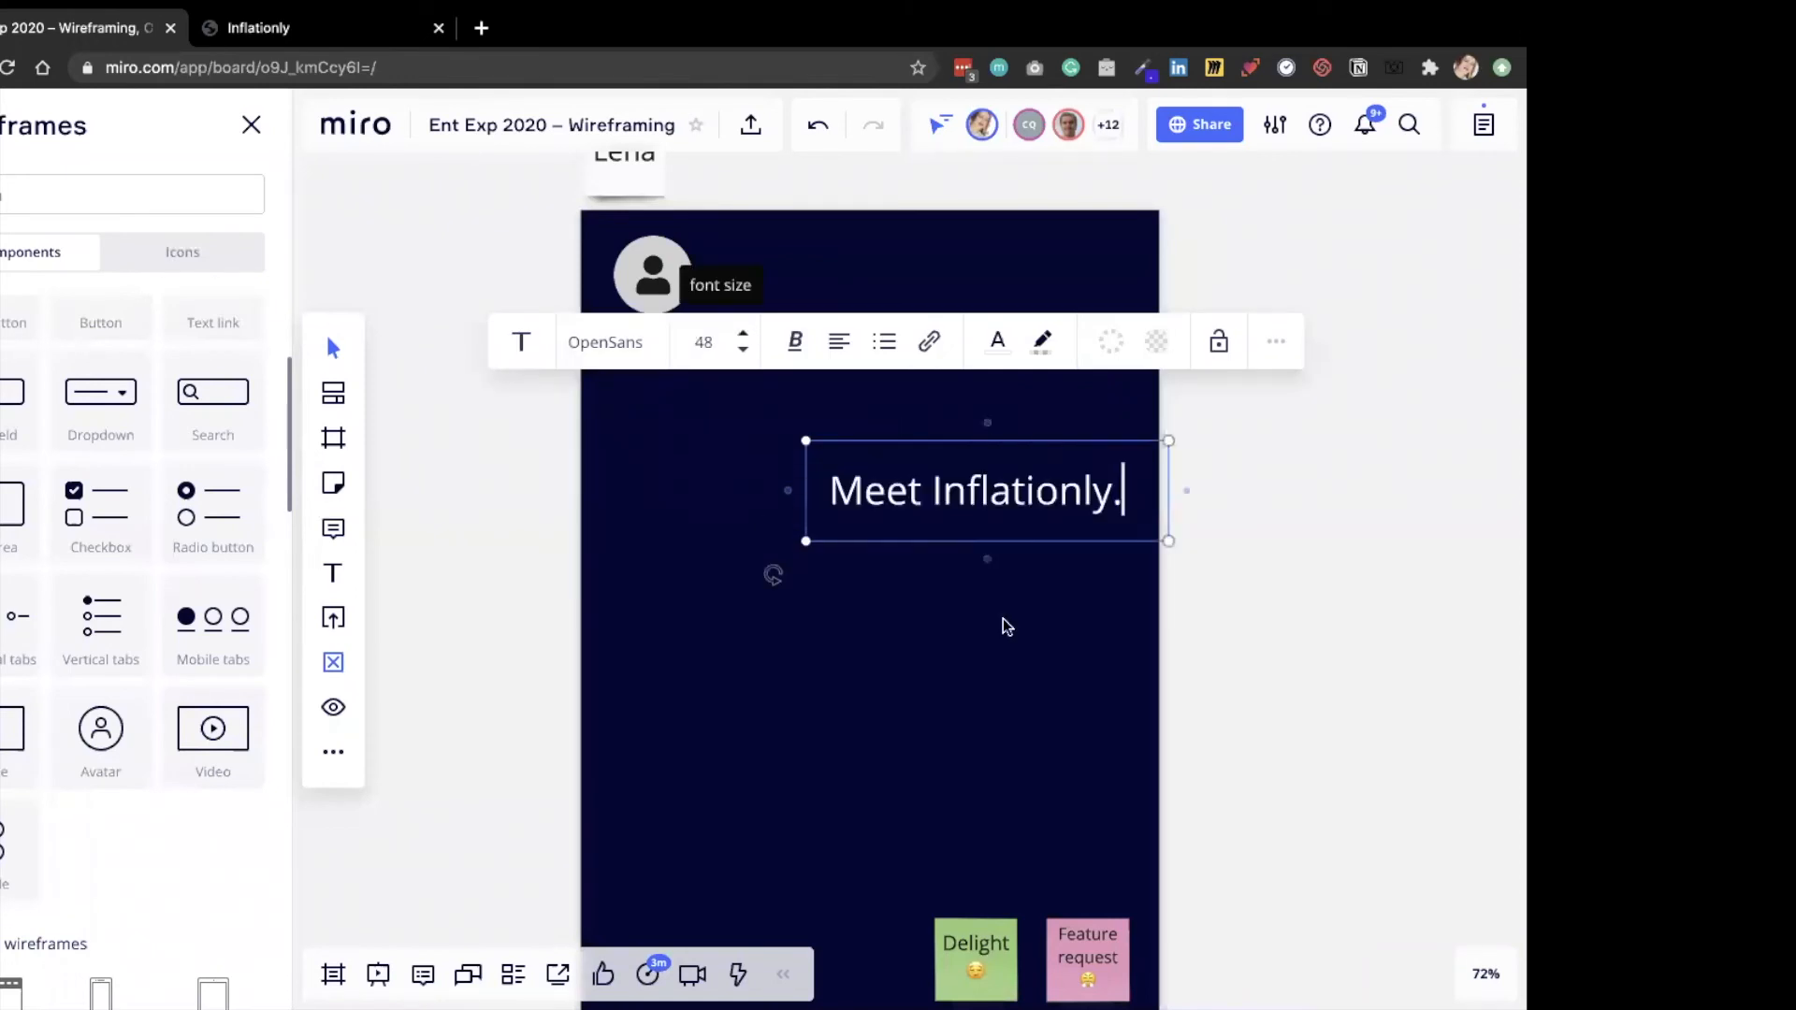
drag(850, 449, 879, 421)
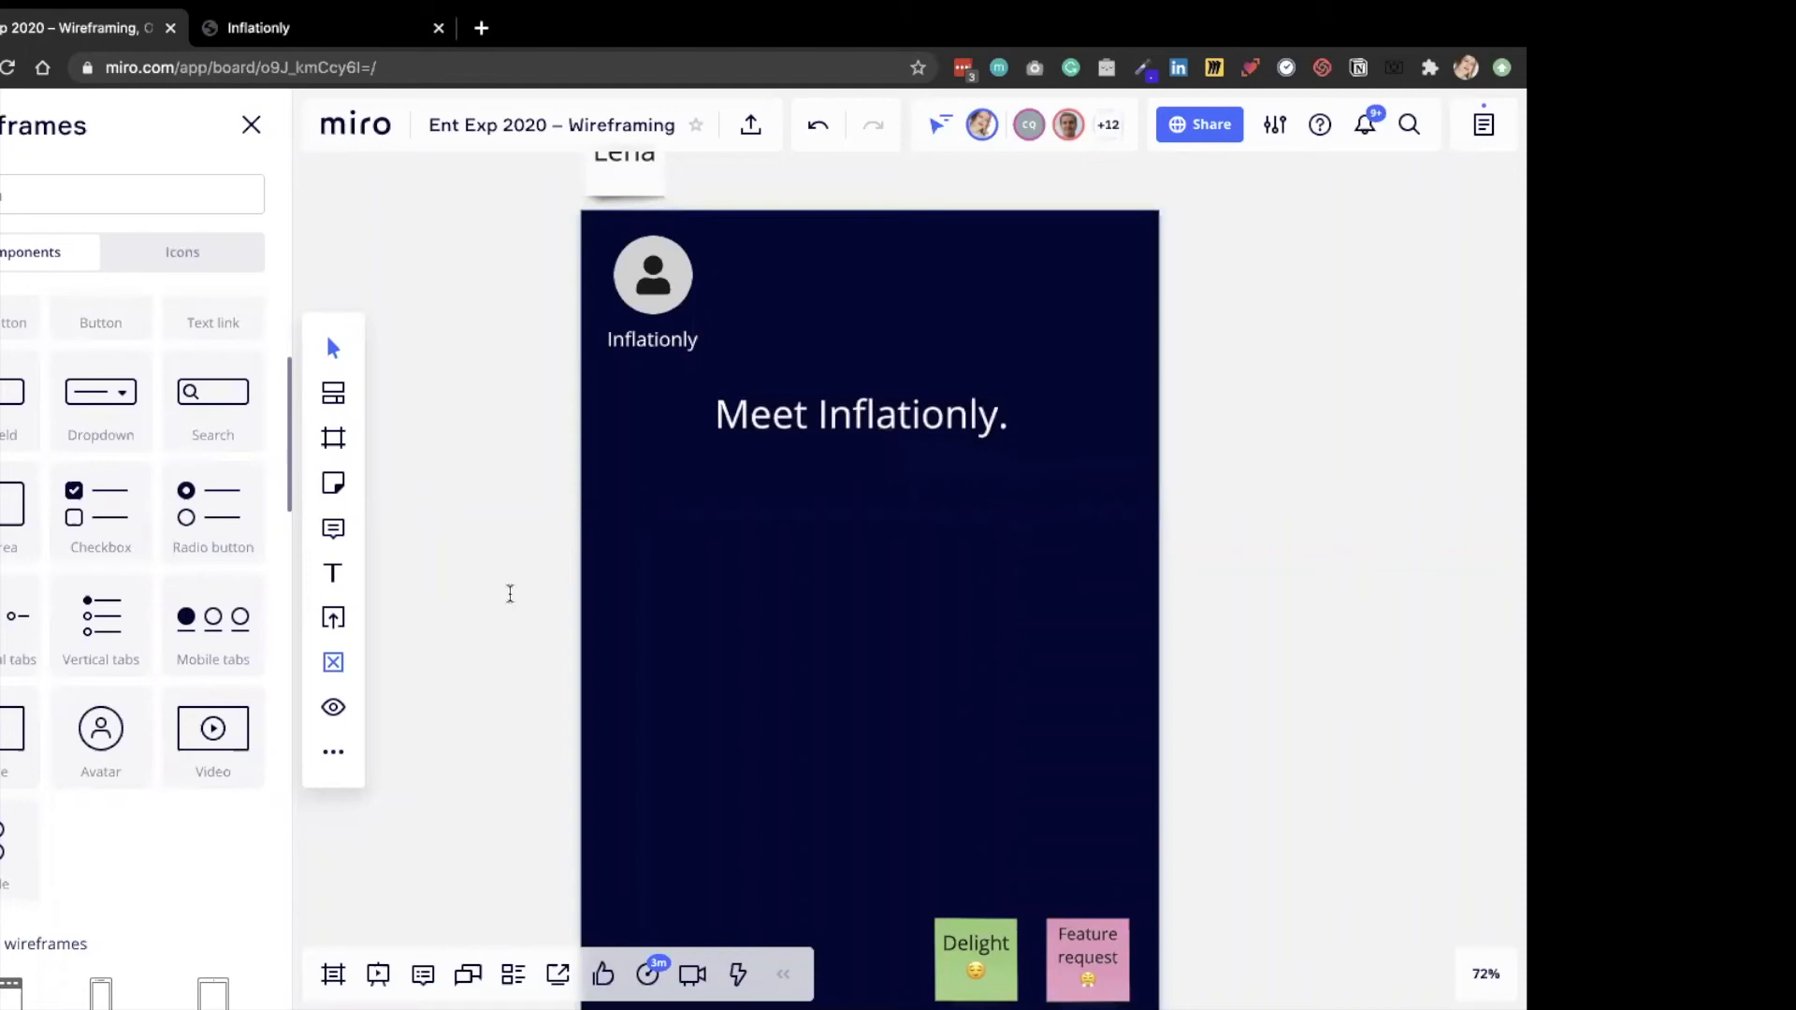
Copy only the tagline "Introducing the world's first resilient inflation." from the startup page into the frame below the heading at font size 18.
key(ctrl+Tab)
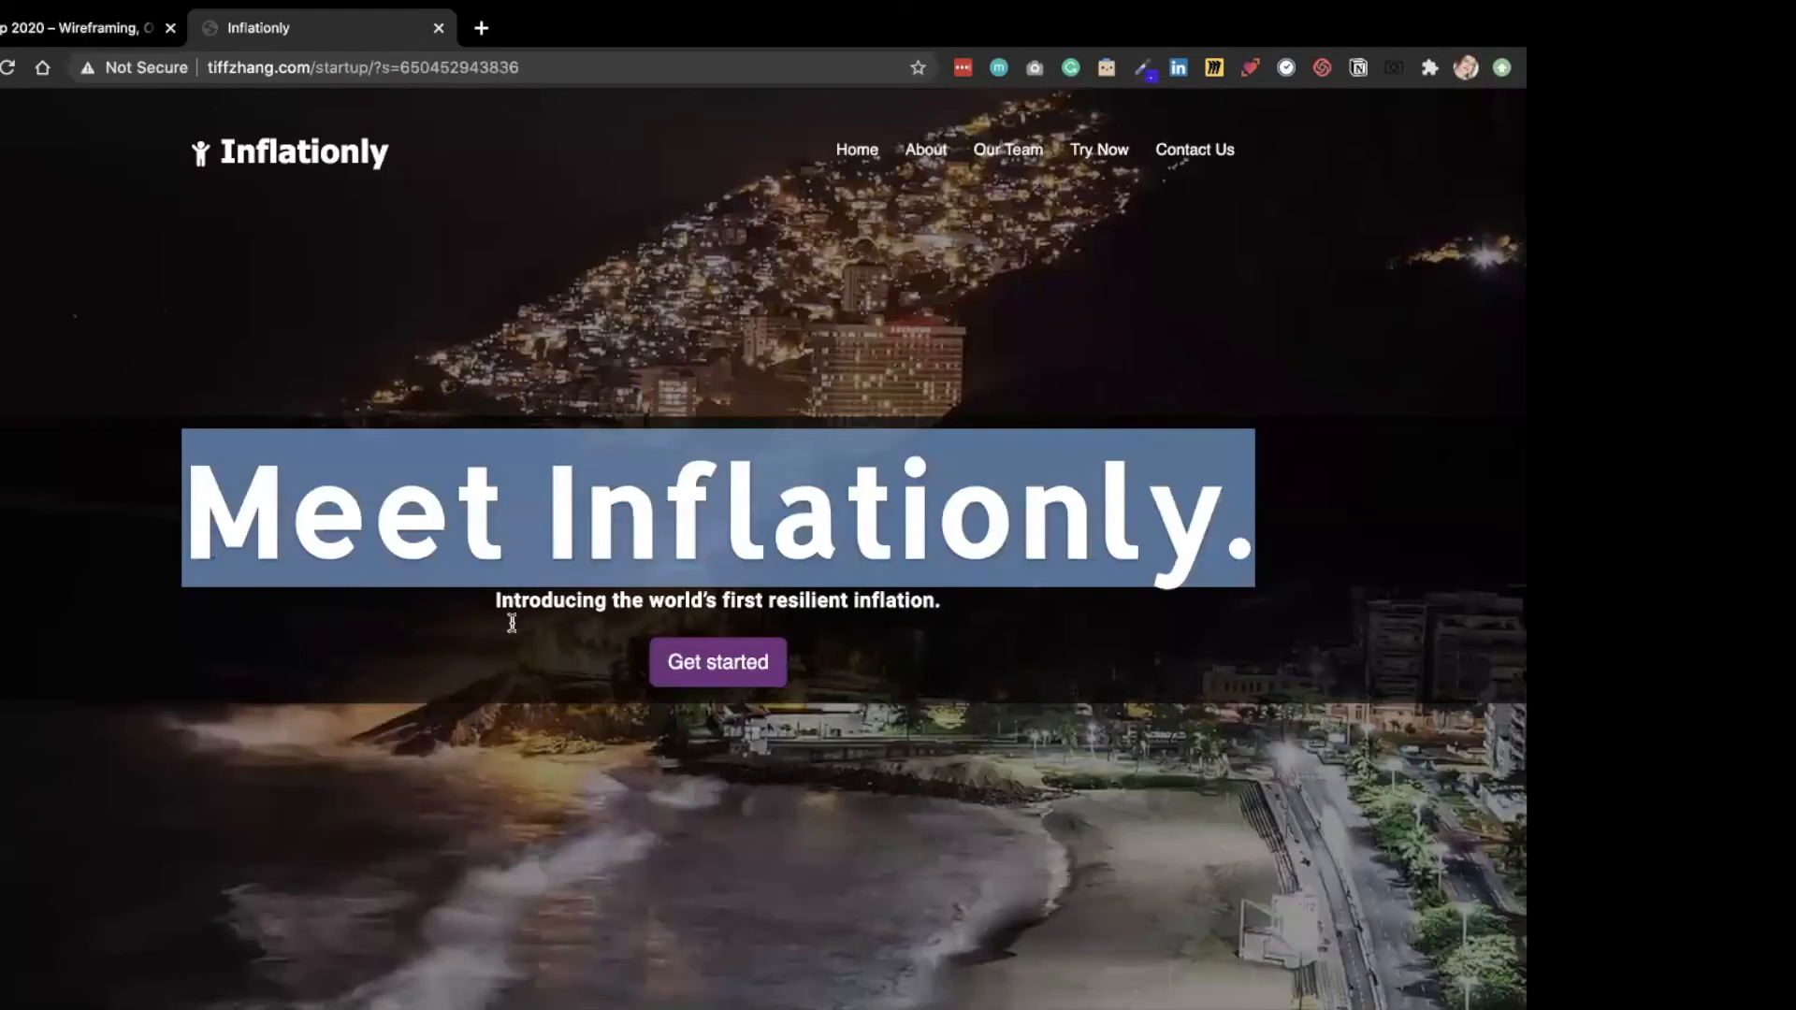
drag(489, 608, 926, 600)
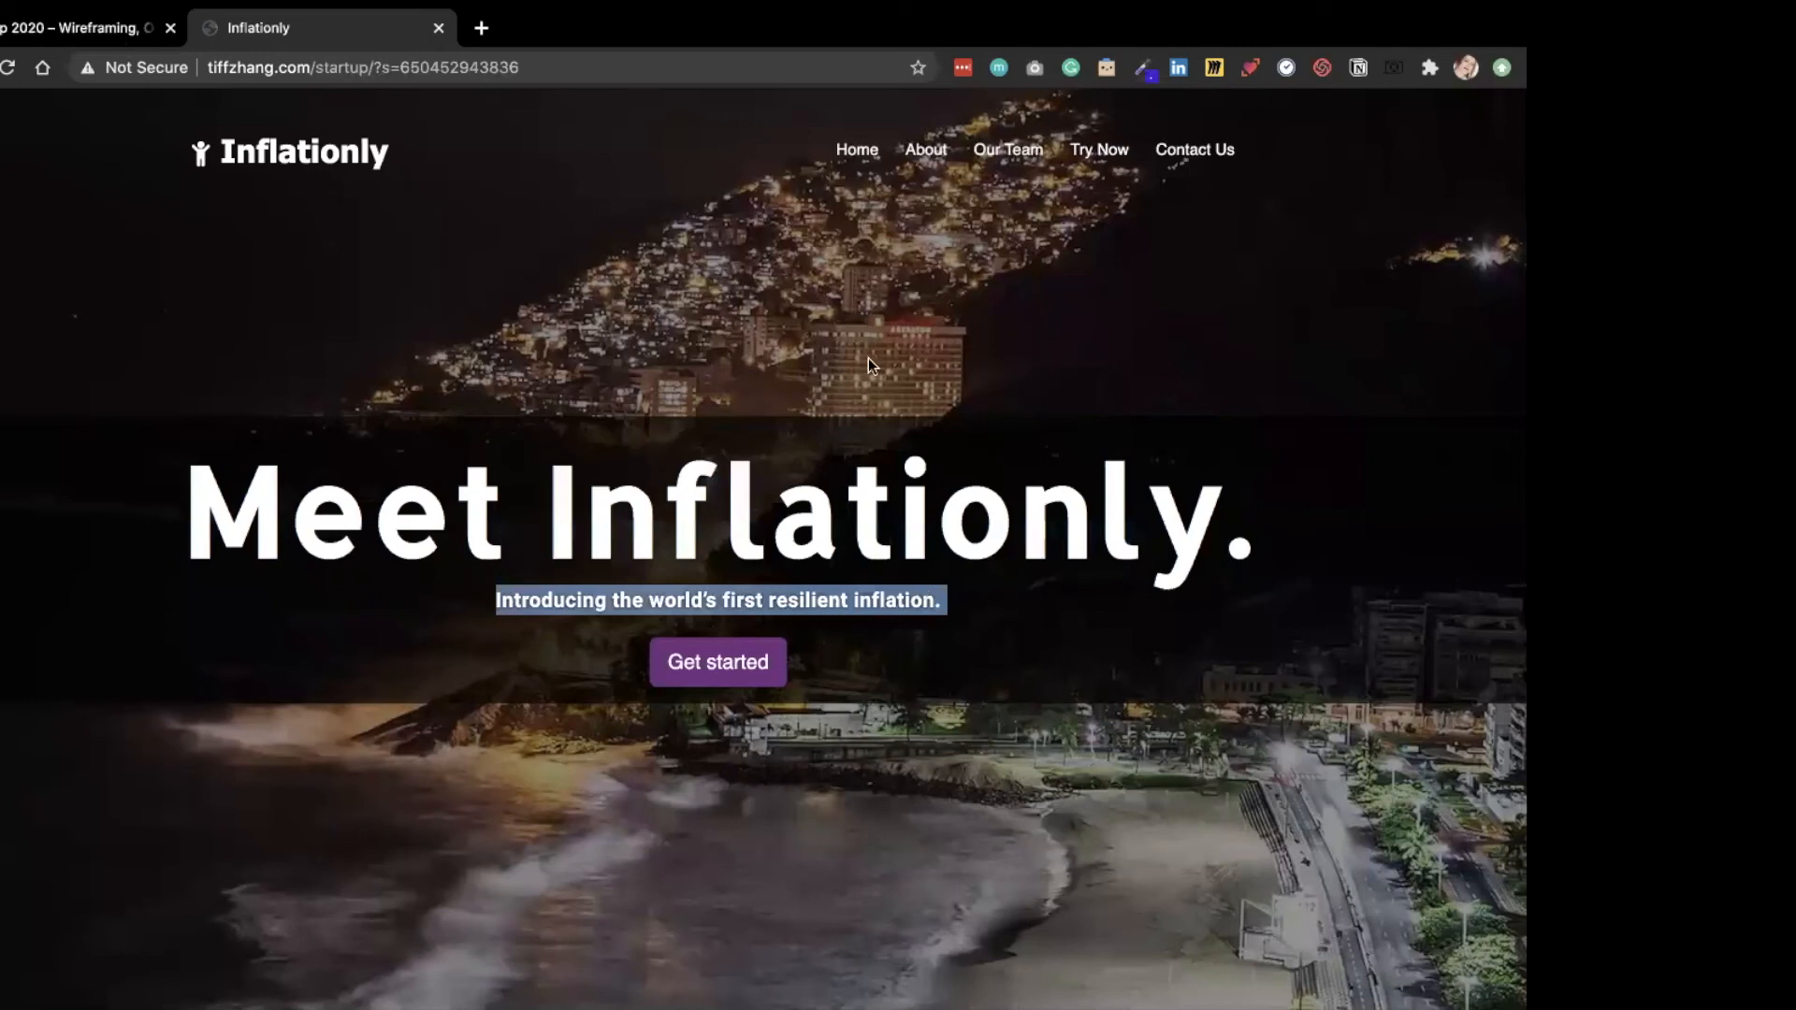
key(ctrl+shift+Tab)
double_click(887, 494)
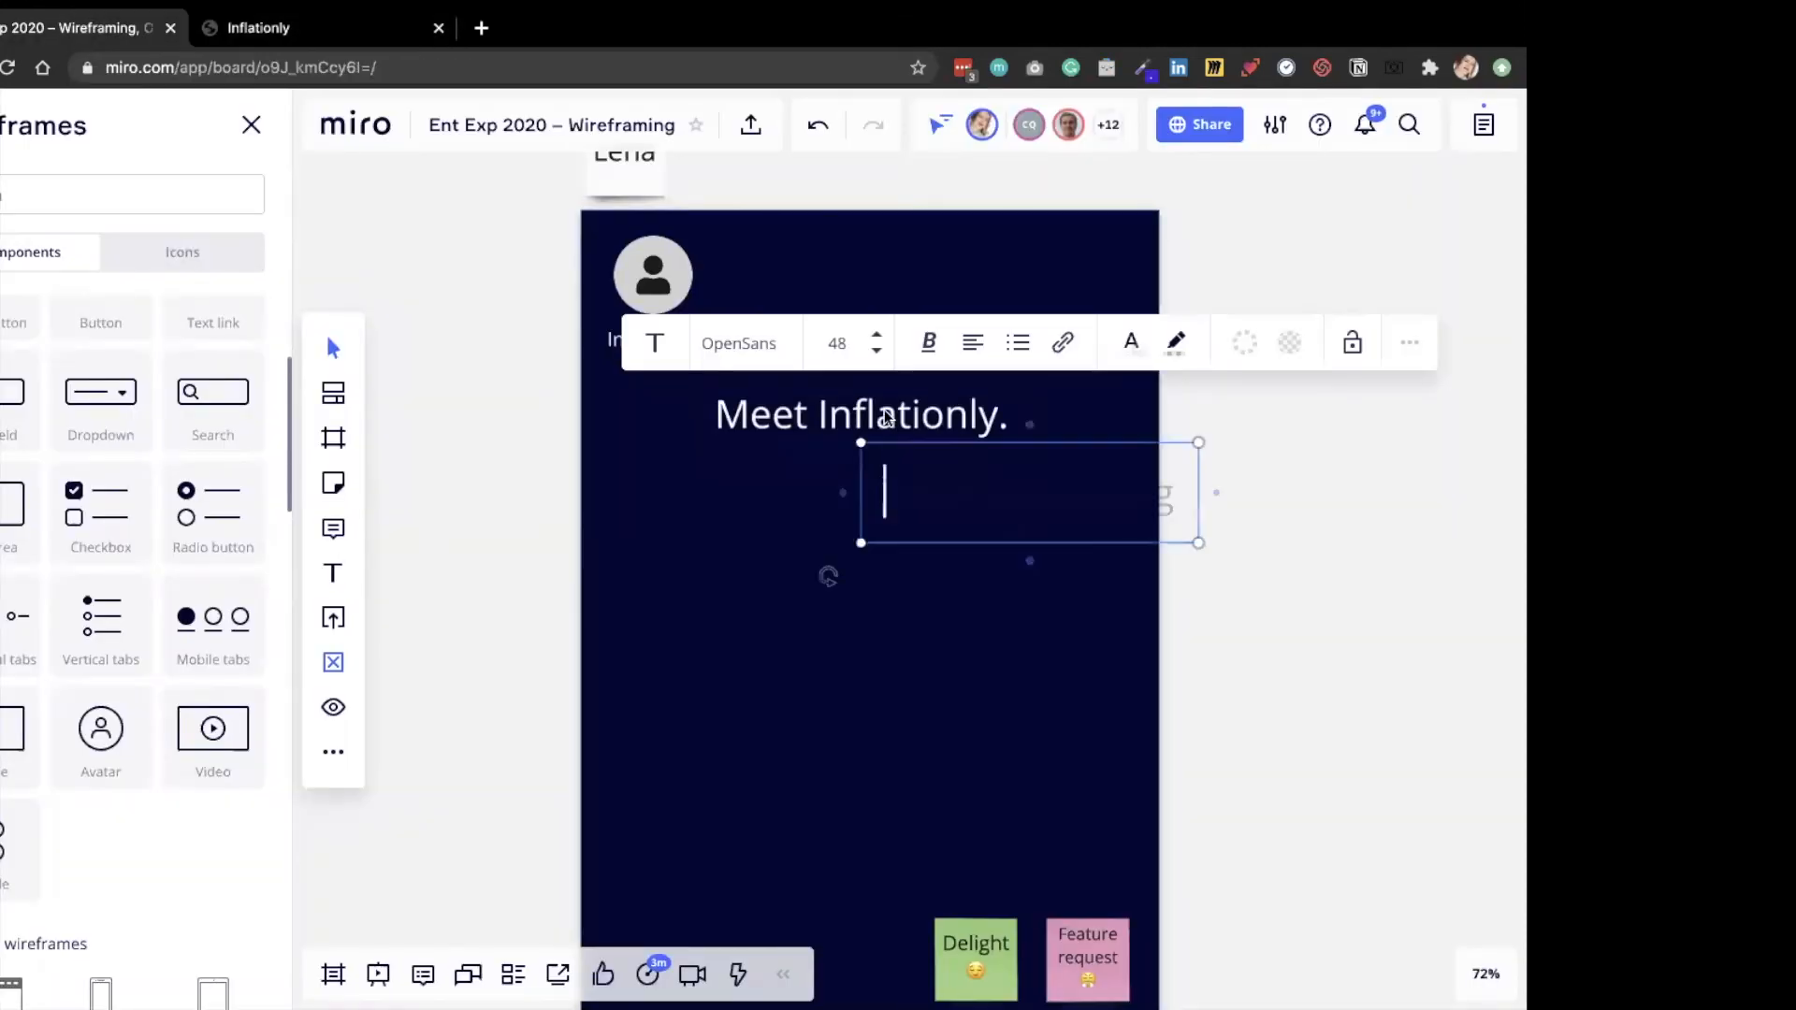
key(super+v)
click(958, 350)
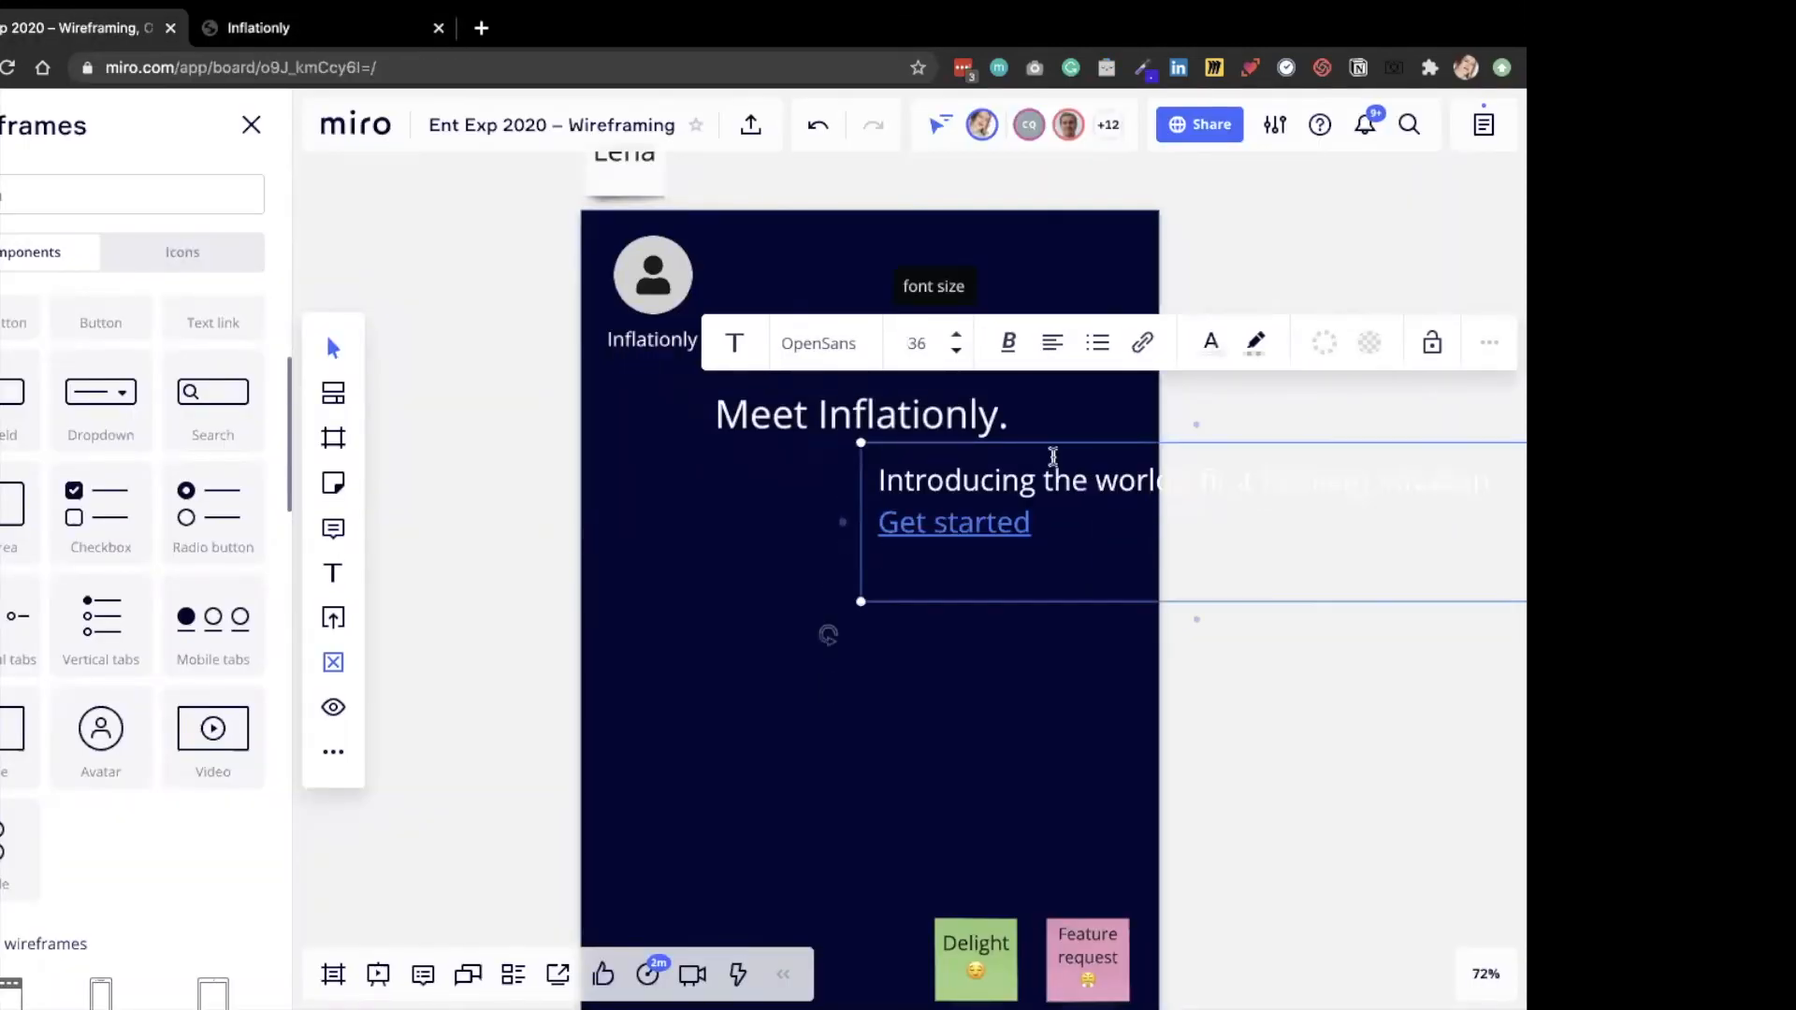
drag(1078, 460, 898, 463)
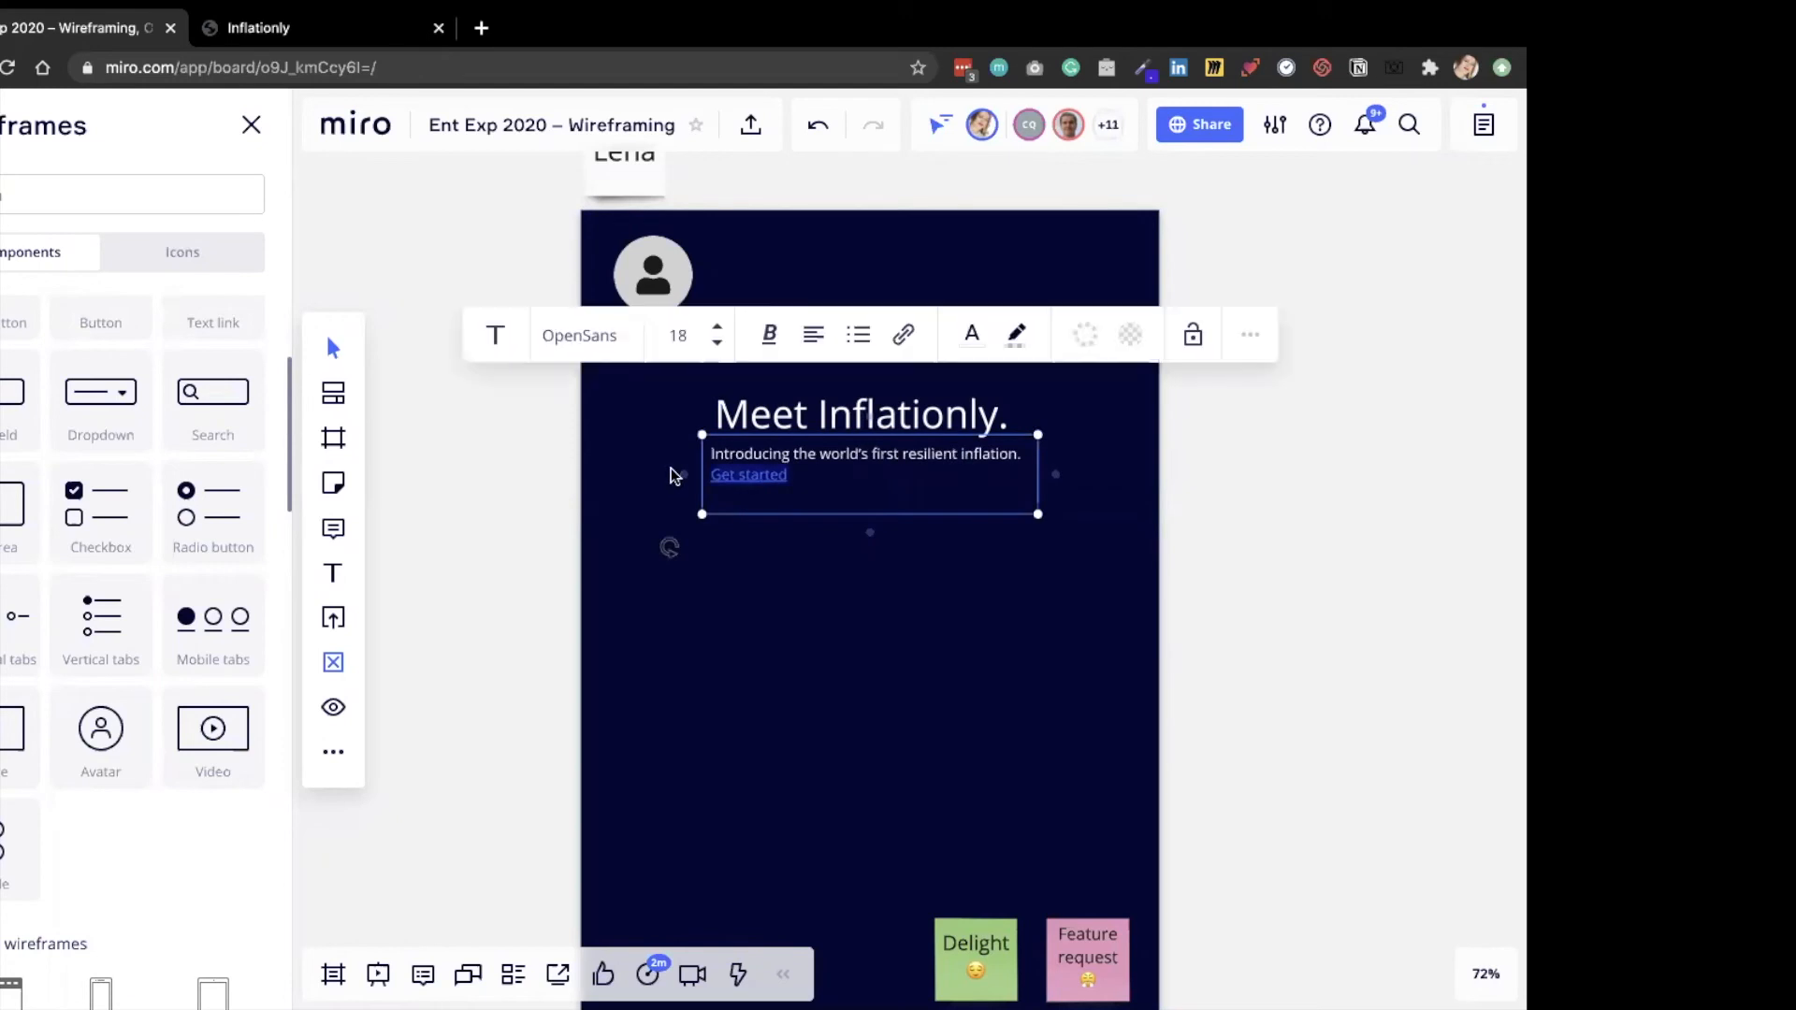
key(BackSpace)
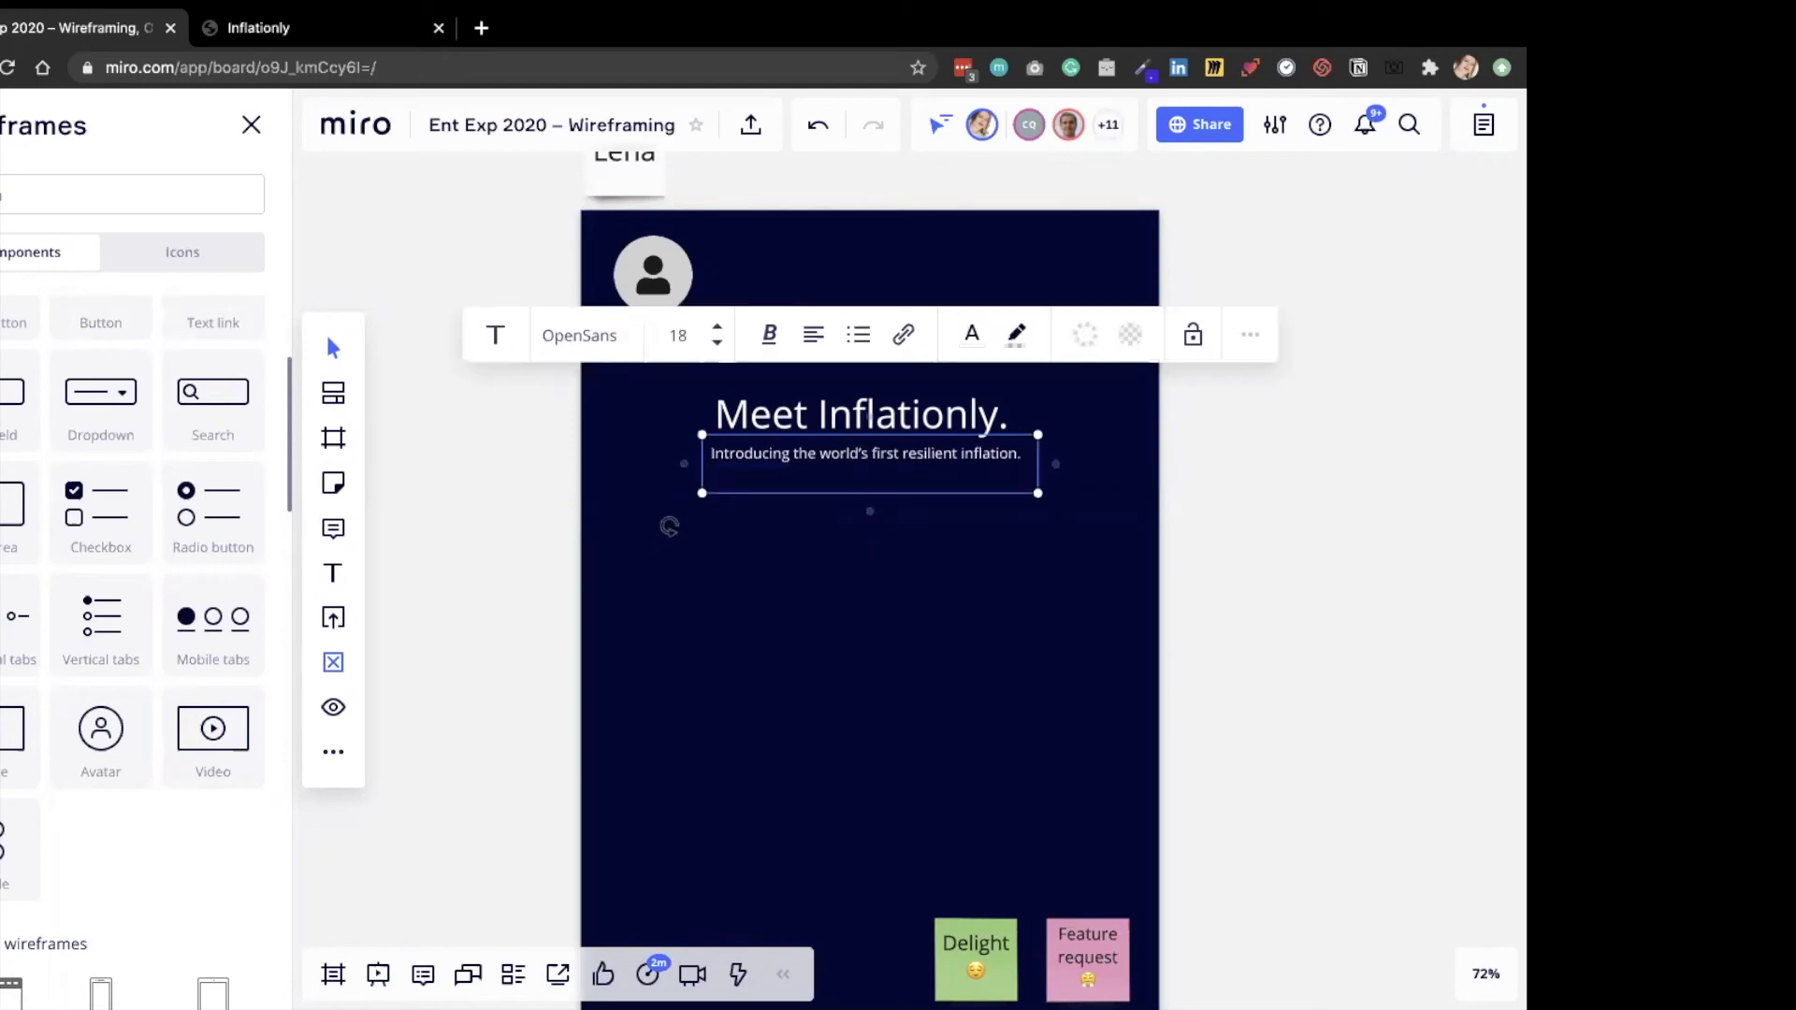
click(823, 566)
Place an outlined button component centered below the tagline and label it "Get started".
click(252, 13)
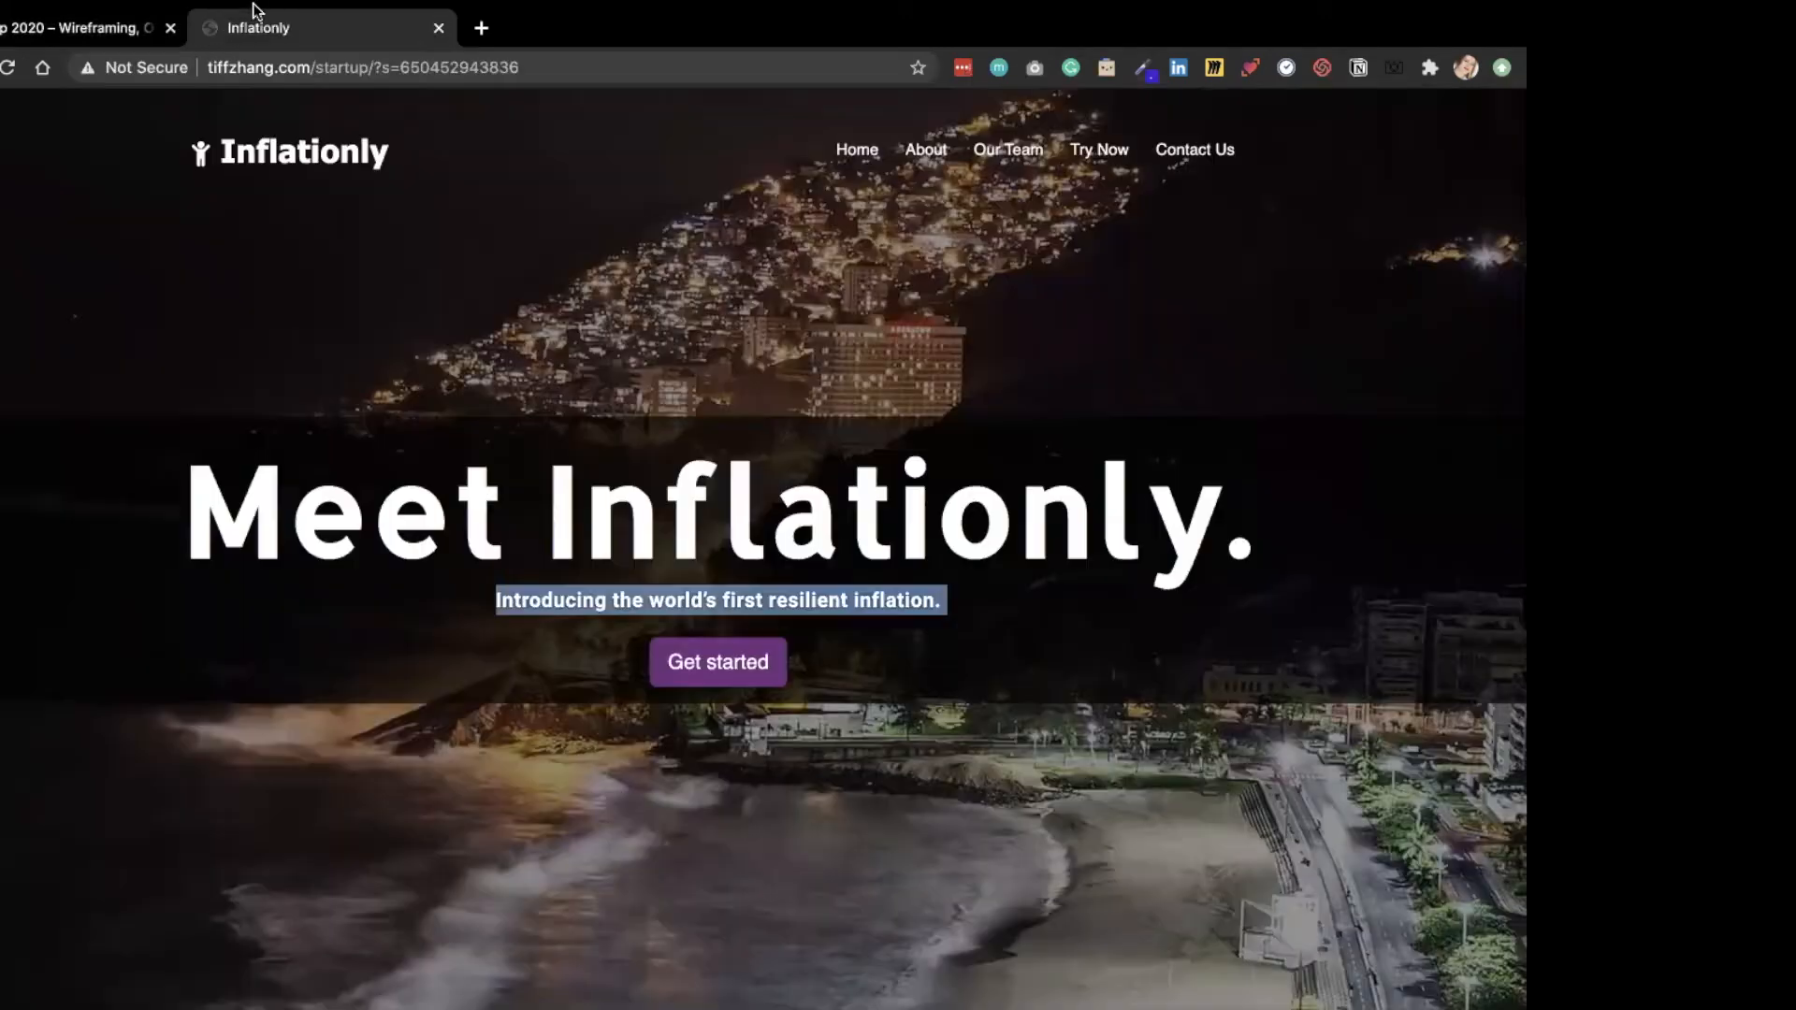
click(70, 28)
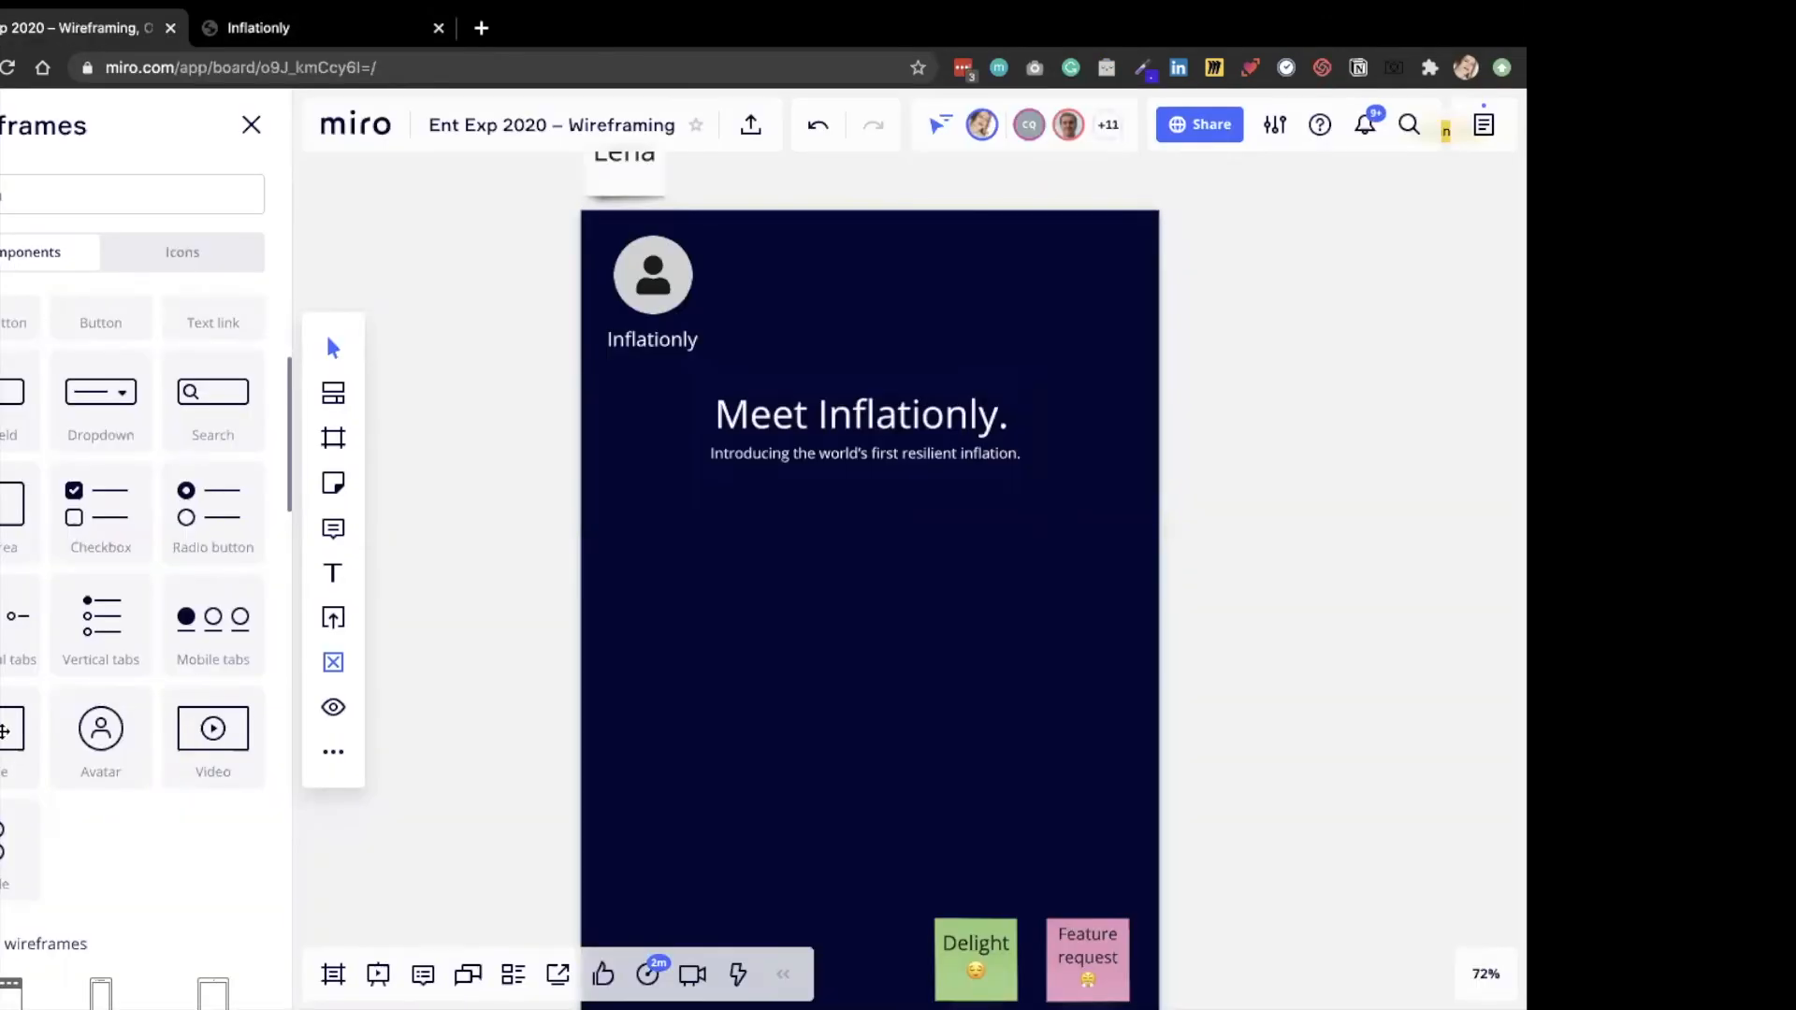
scroll(4, 732, down, 2)
scroll(54, 527, up, 2)
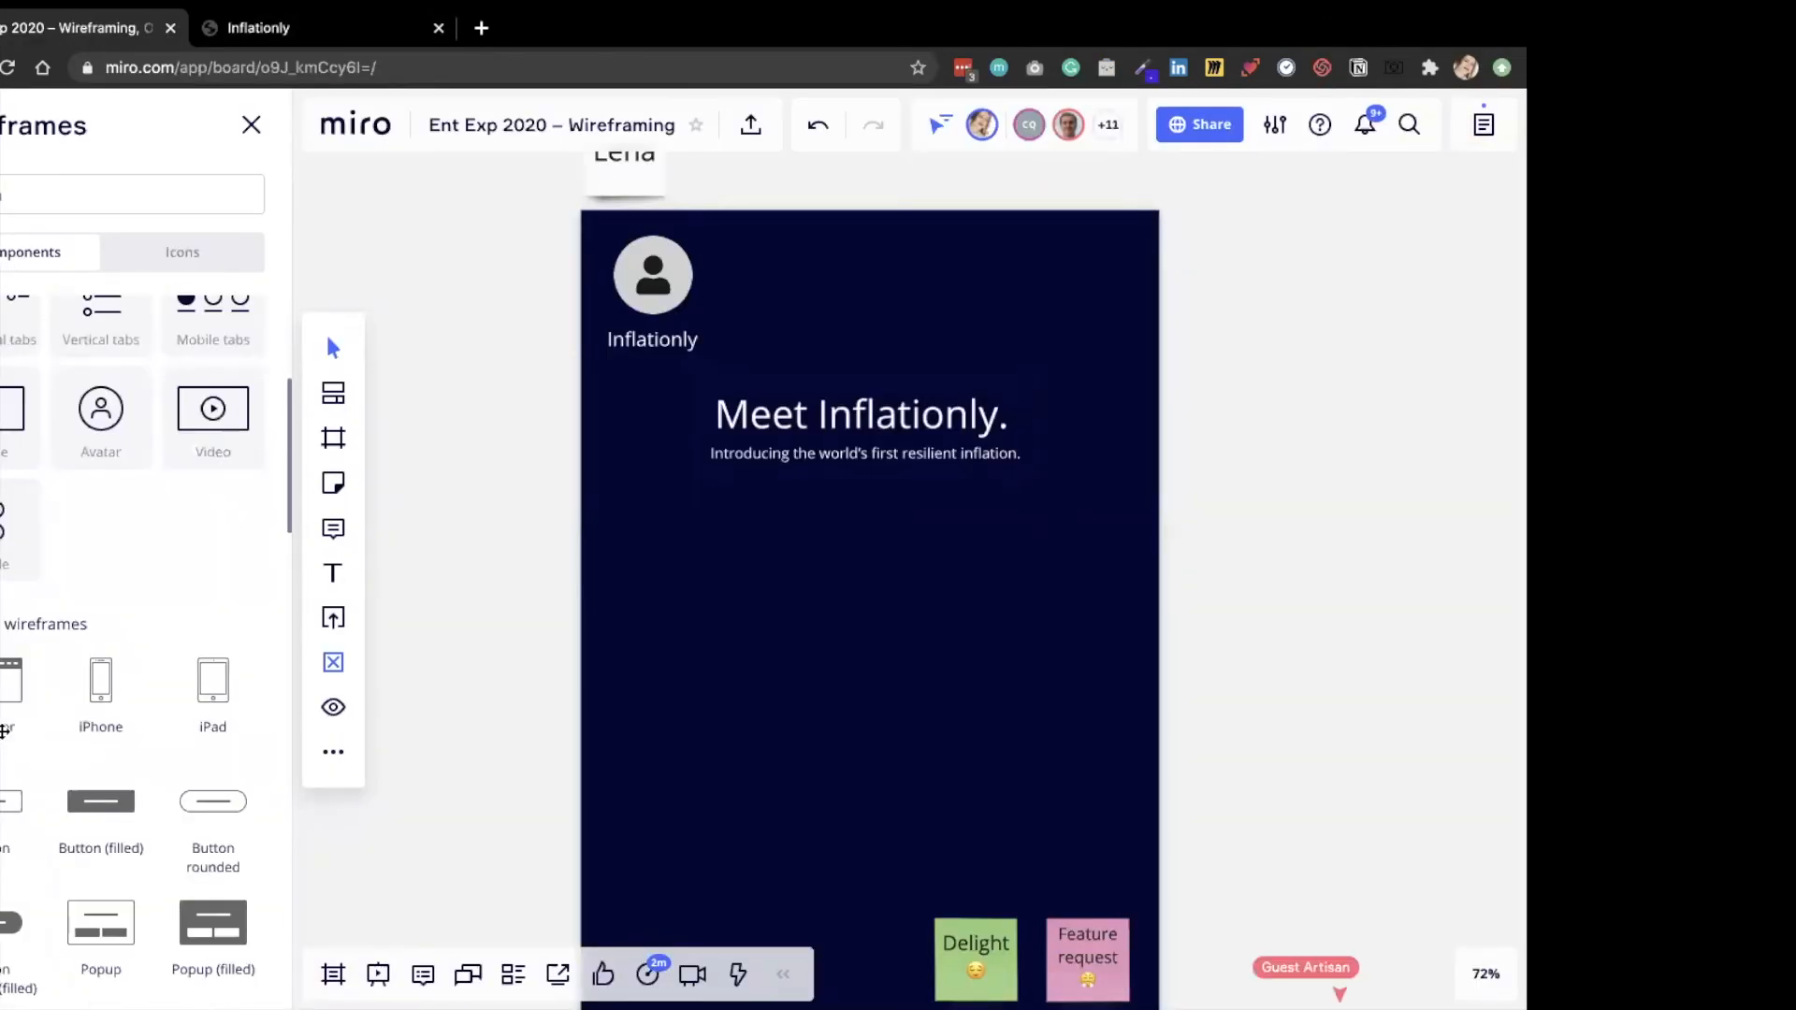
scroll(56, 528, up, 3)
scroll(56, 529, up, 1)
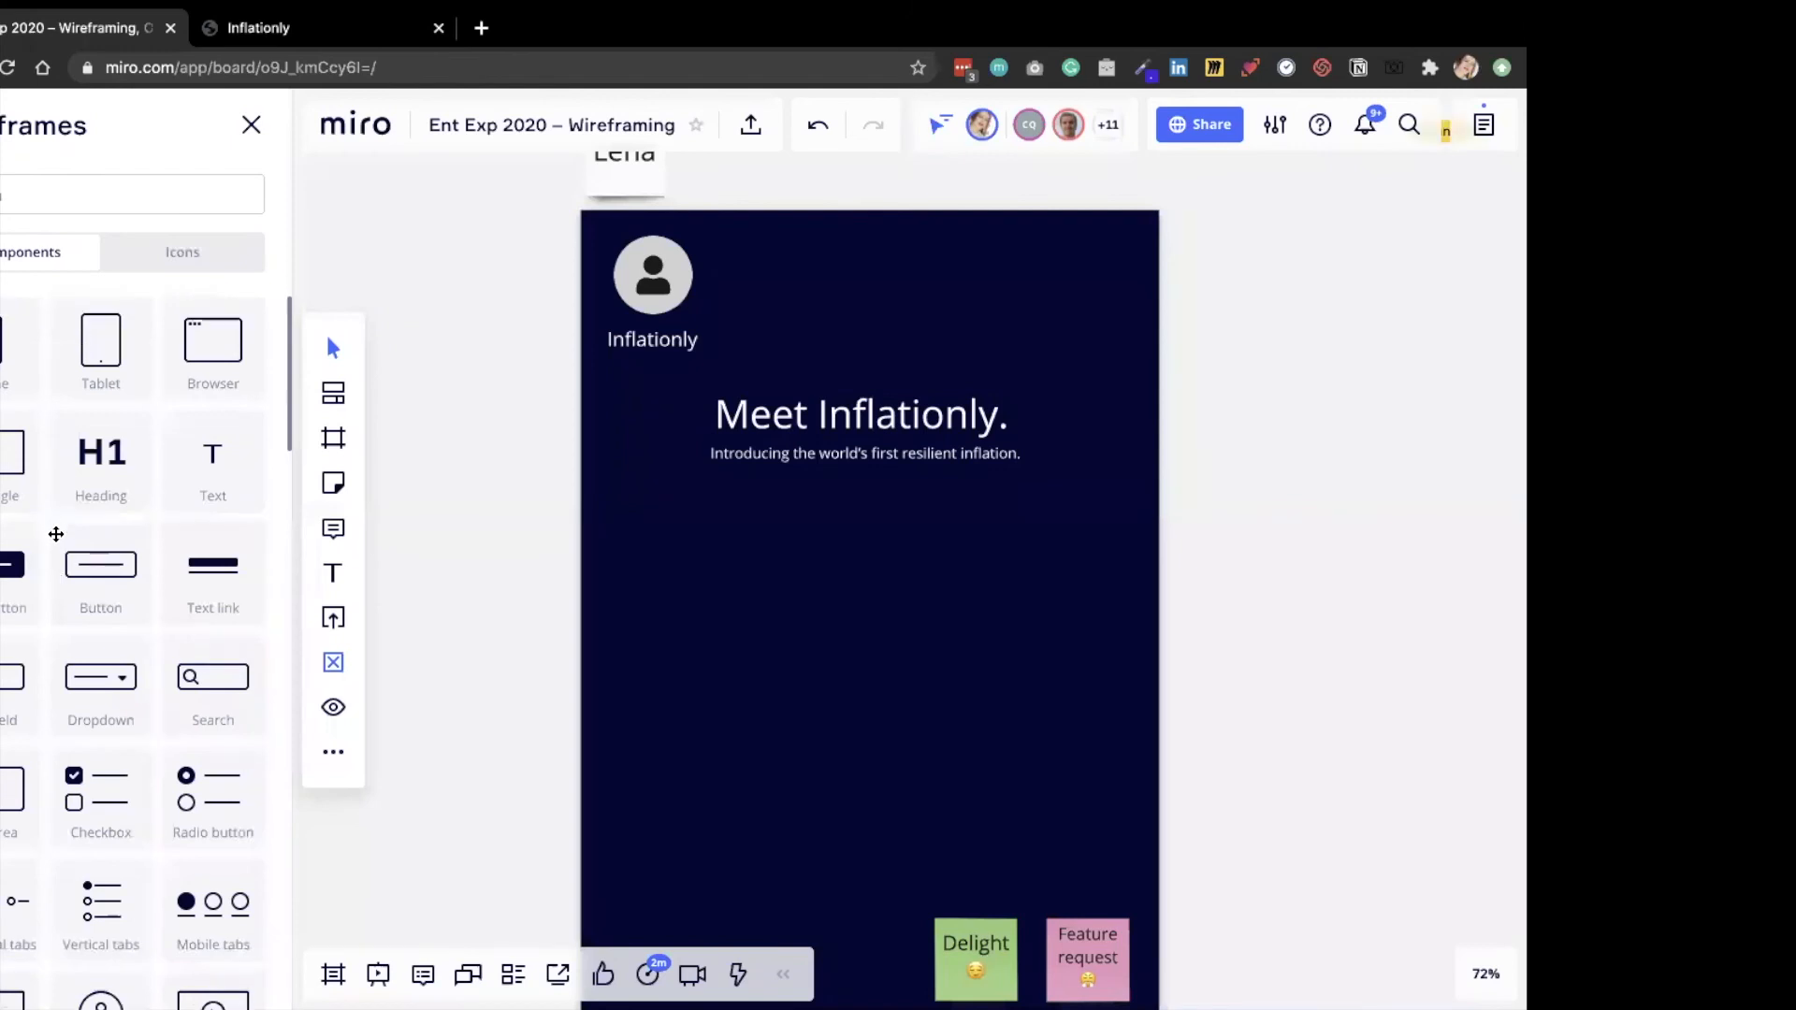
drag(56, 535, 850, 502)
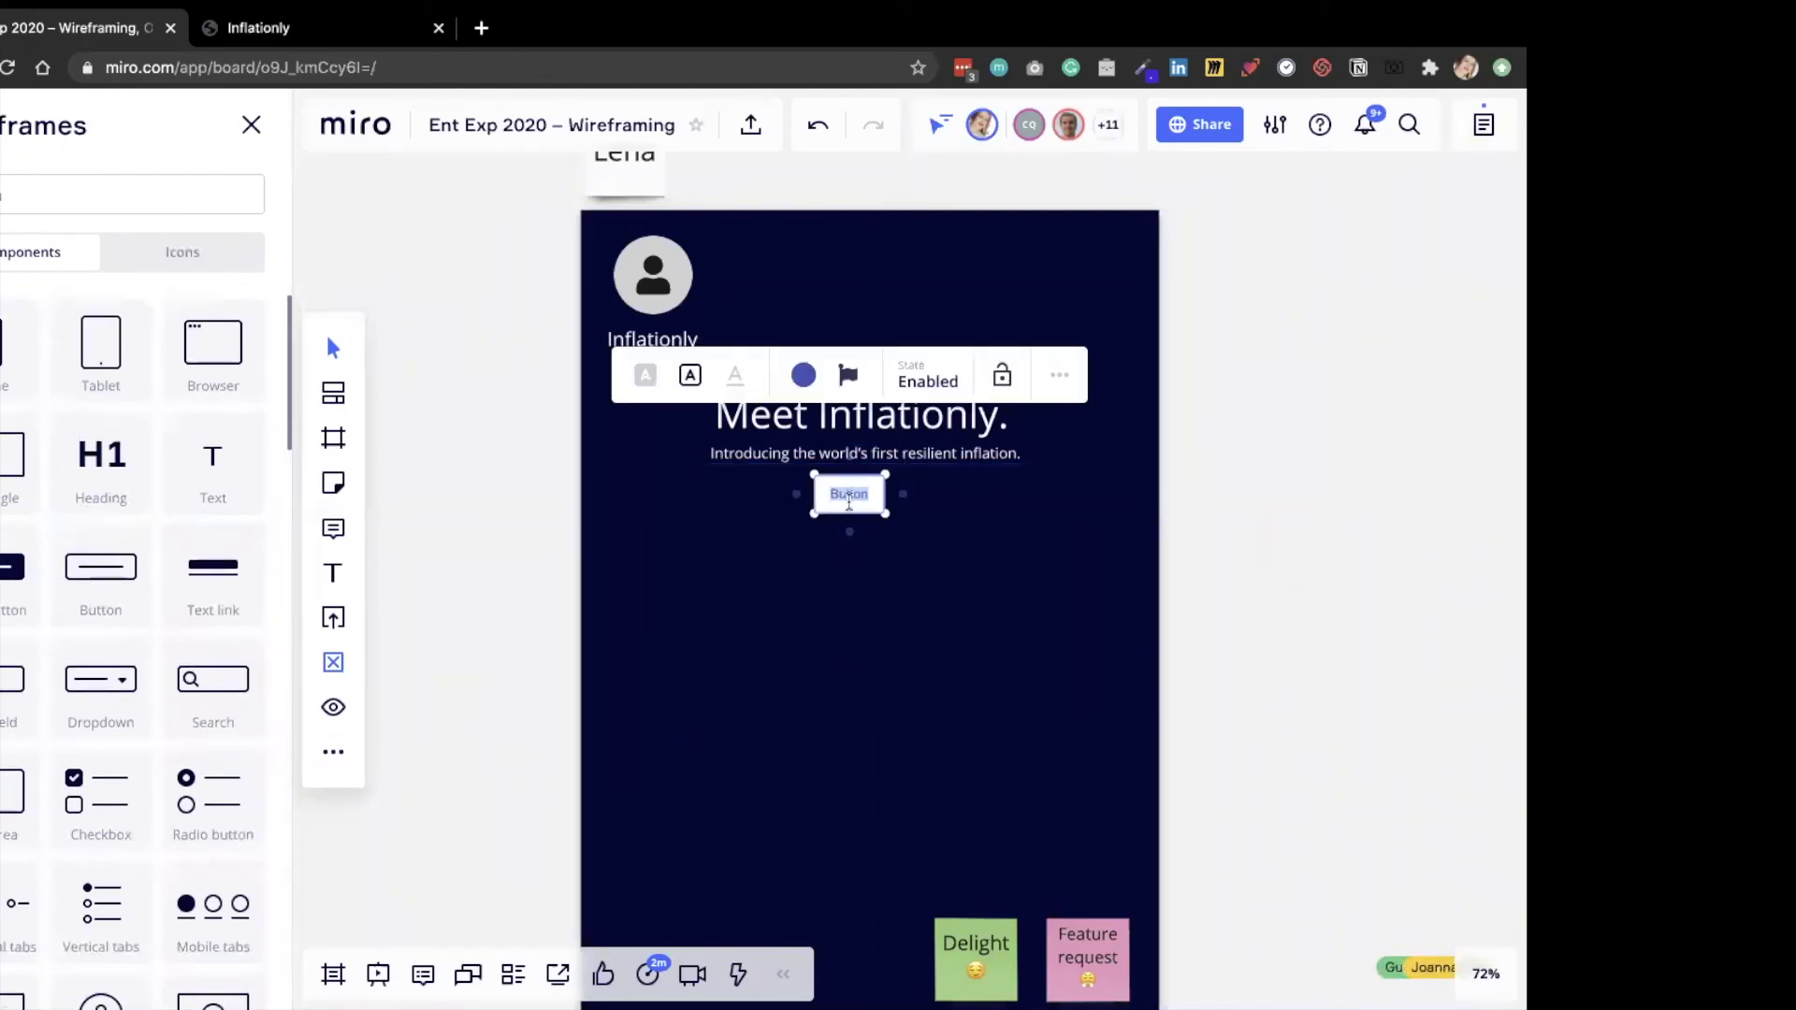
text(Introducing the world's first resilient inflation.Get started)
drag(1087, 493, 701, 494)
key(BackSpace)
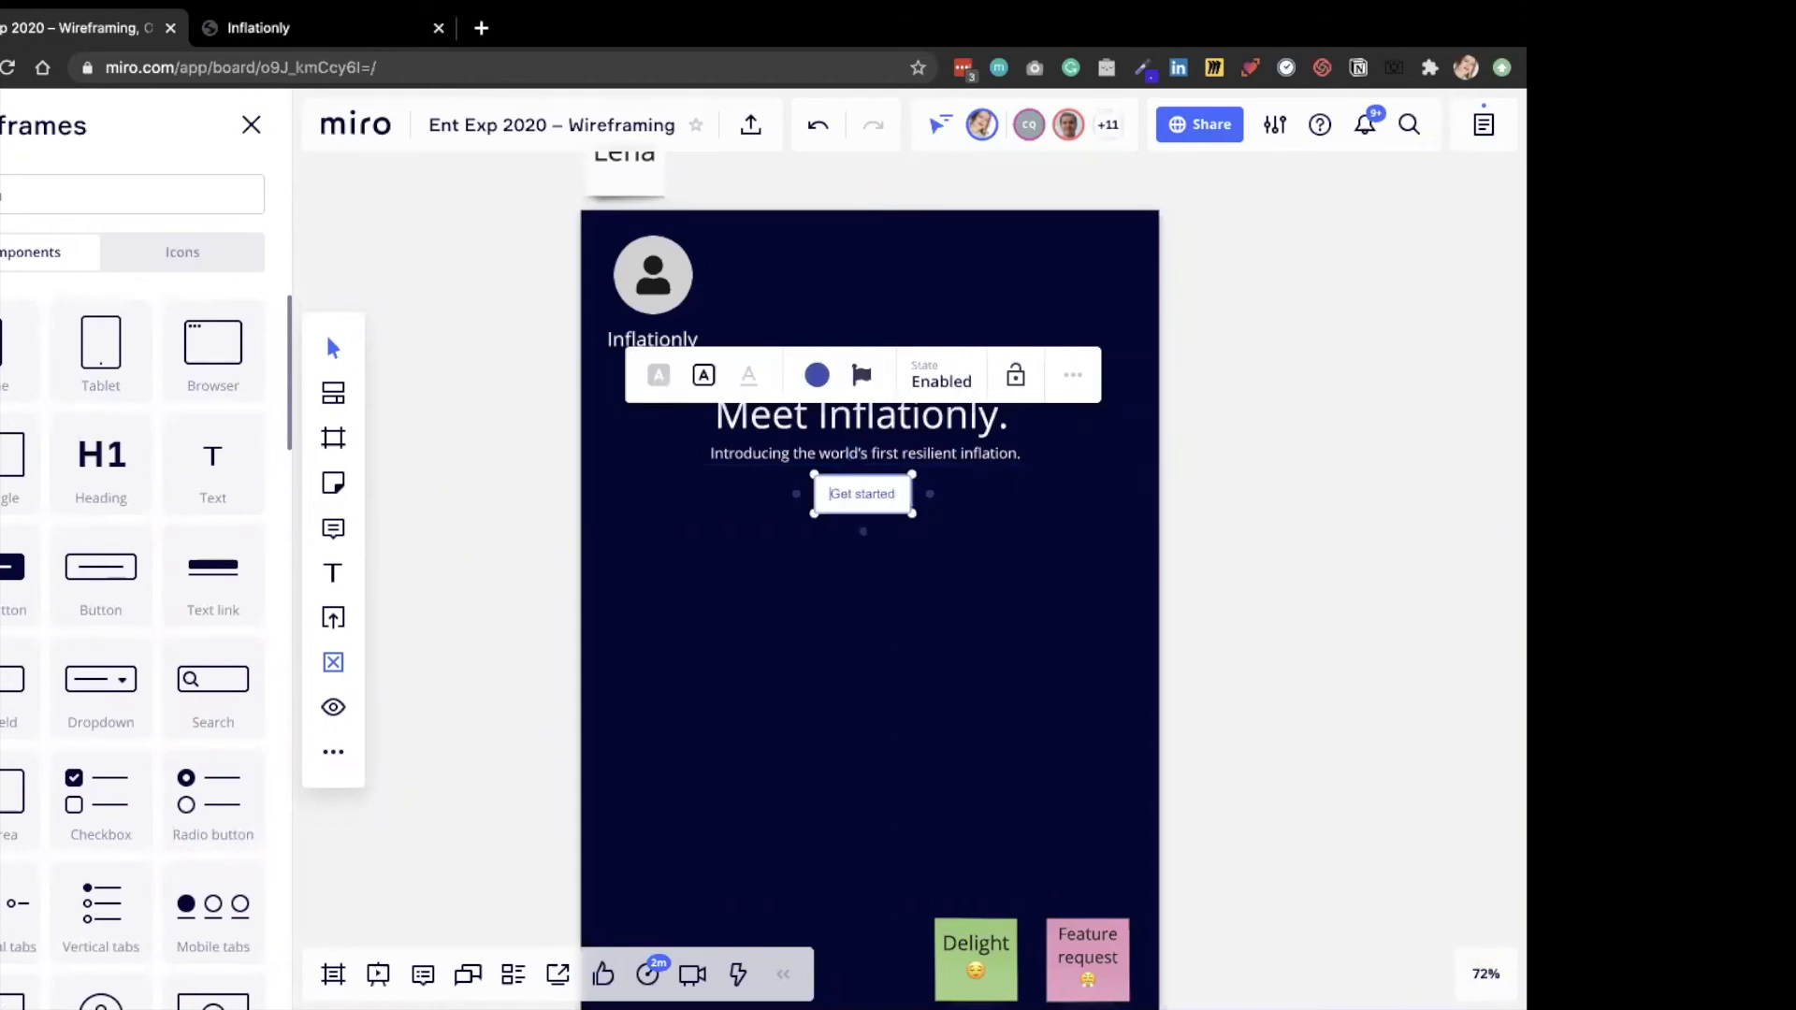
key(Escape)
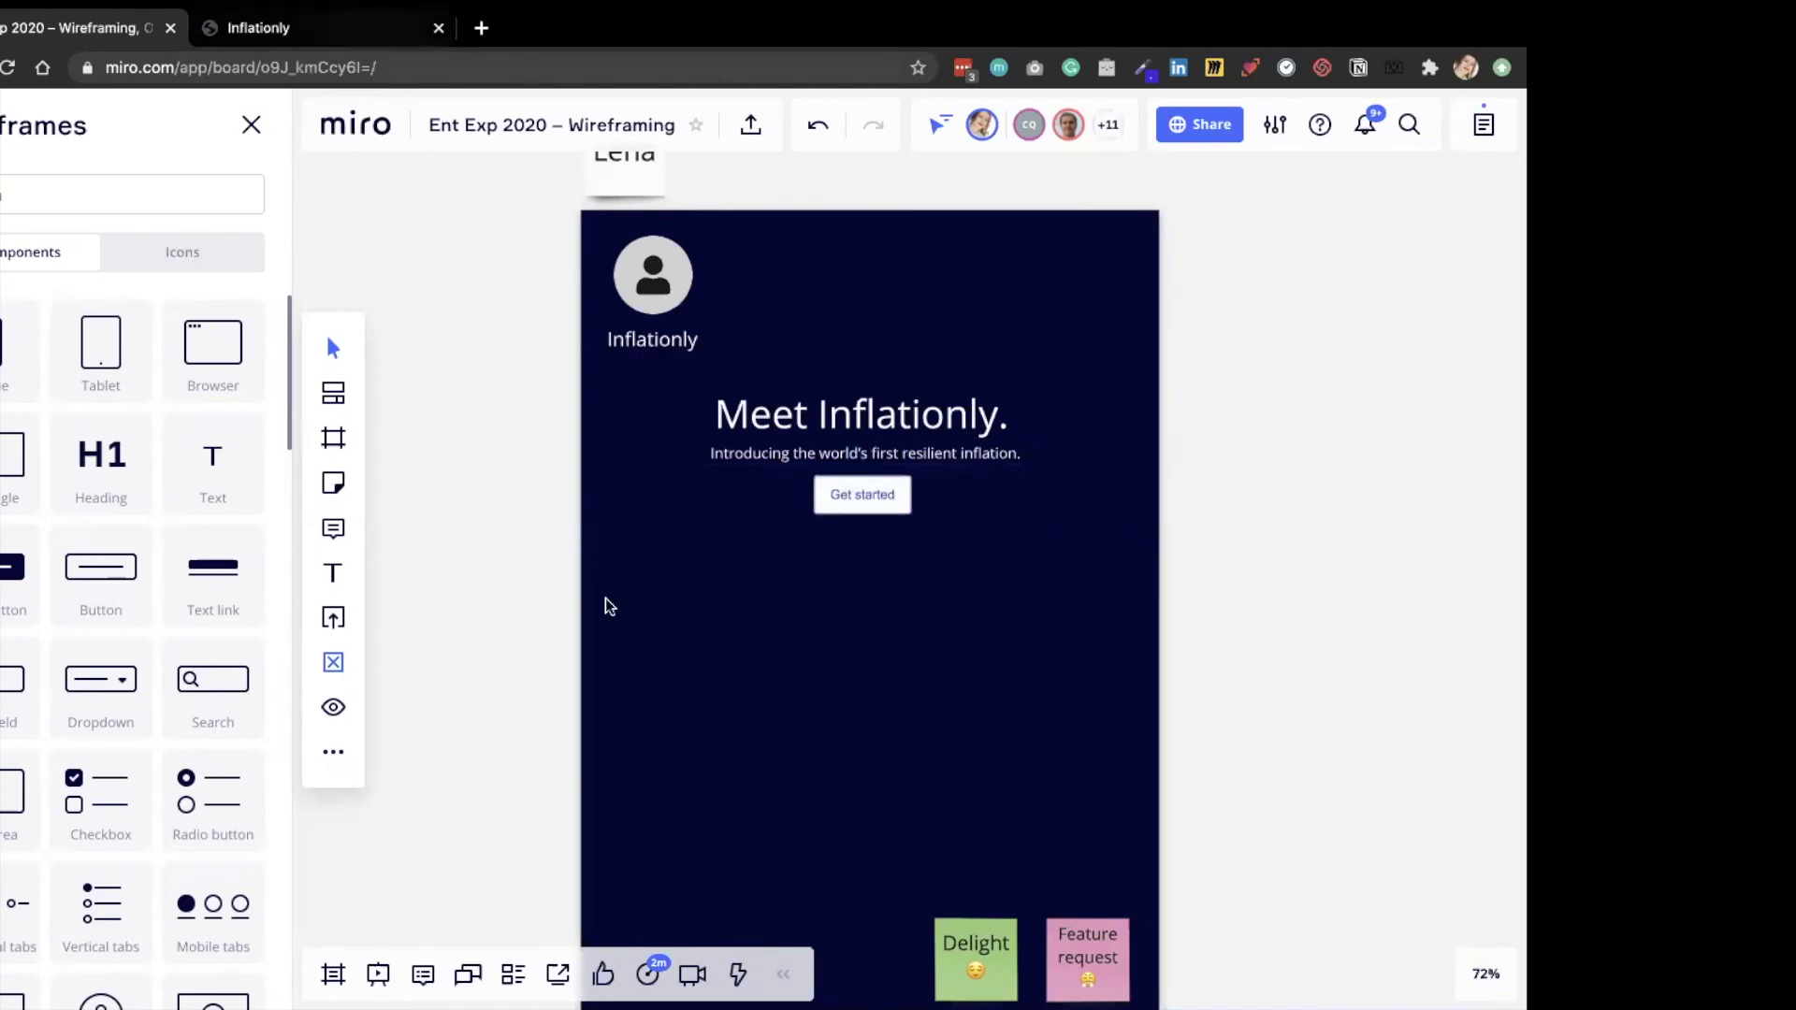
Copy the first testimonial with its attribution from the startup page into a text area component below the Get started button.
key(ctrl+Tab)
scroll(608, 603, down, 4)
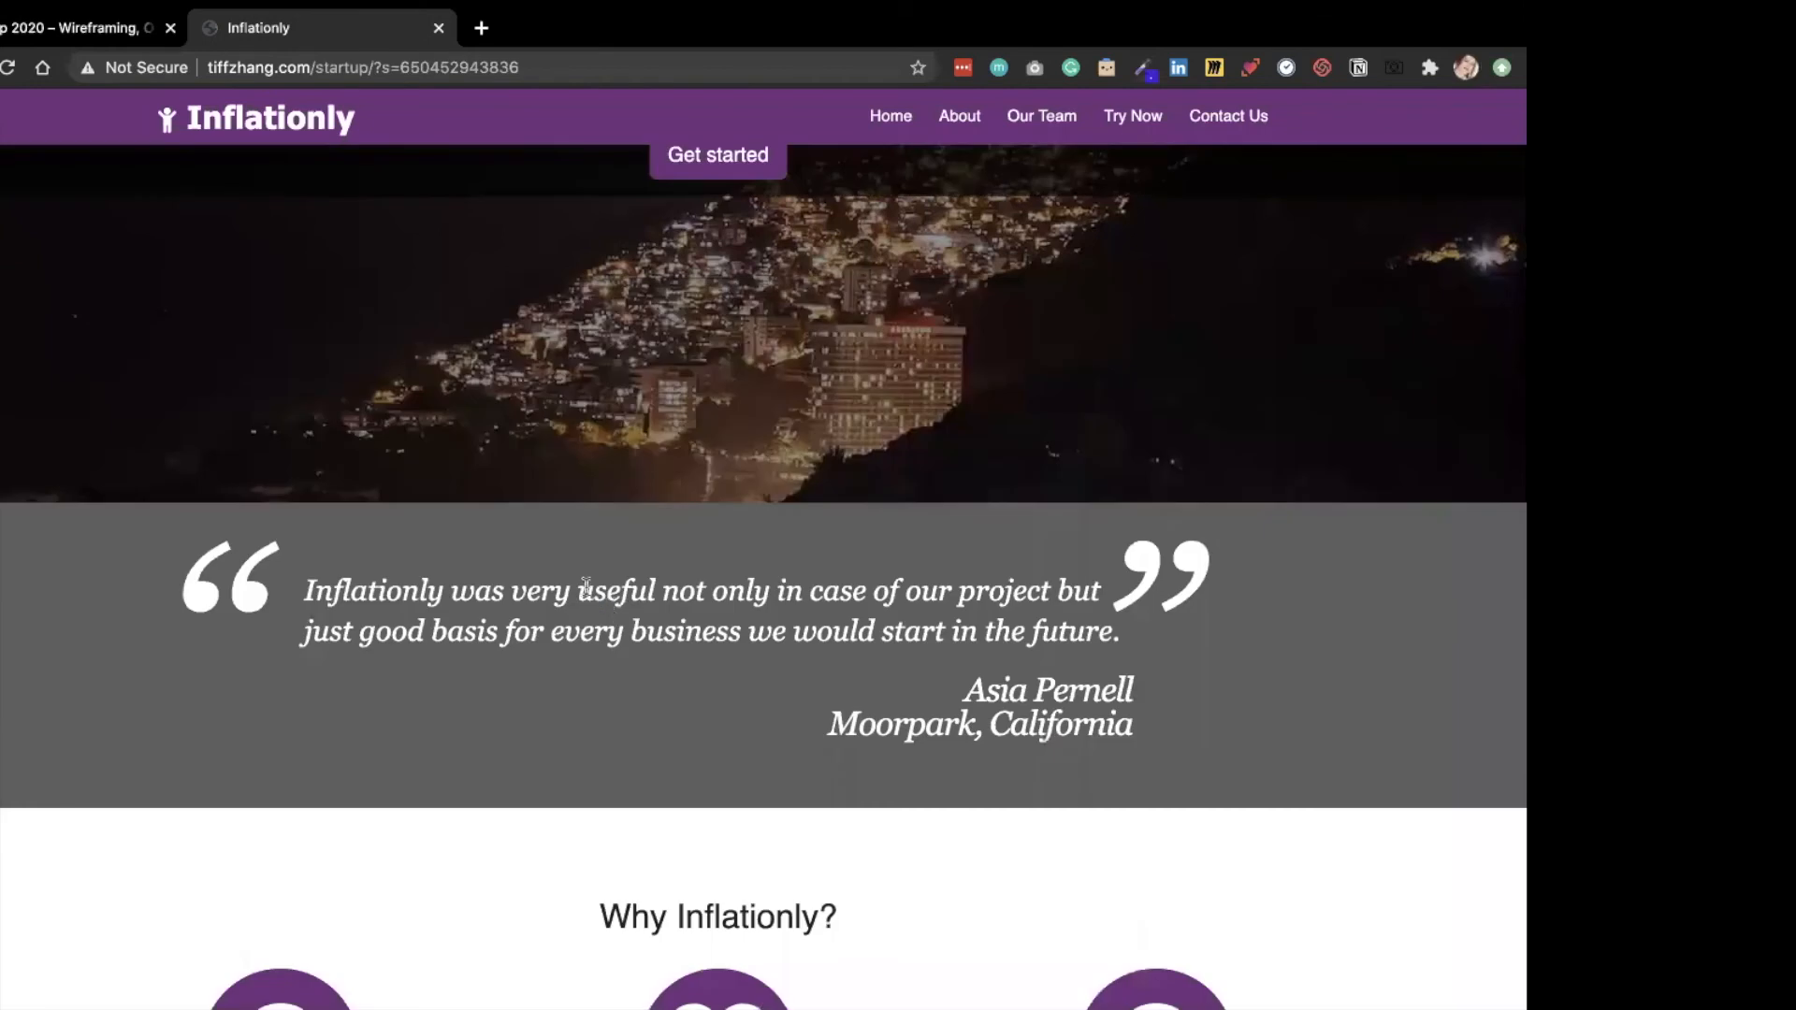
scroll(610, 608, down, 2)
triple_click(1116, 452)
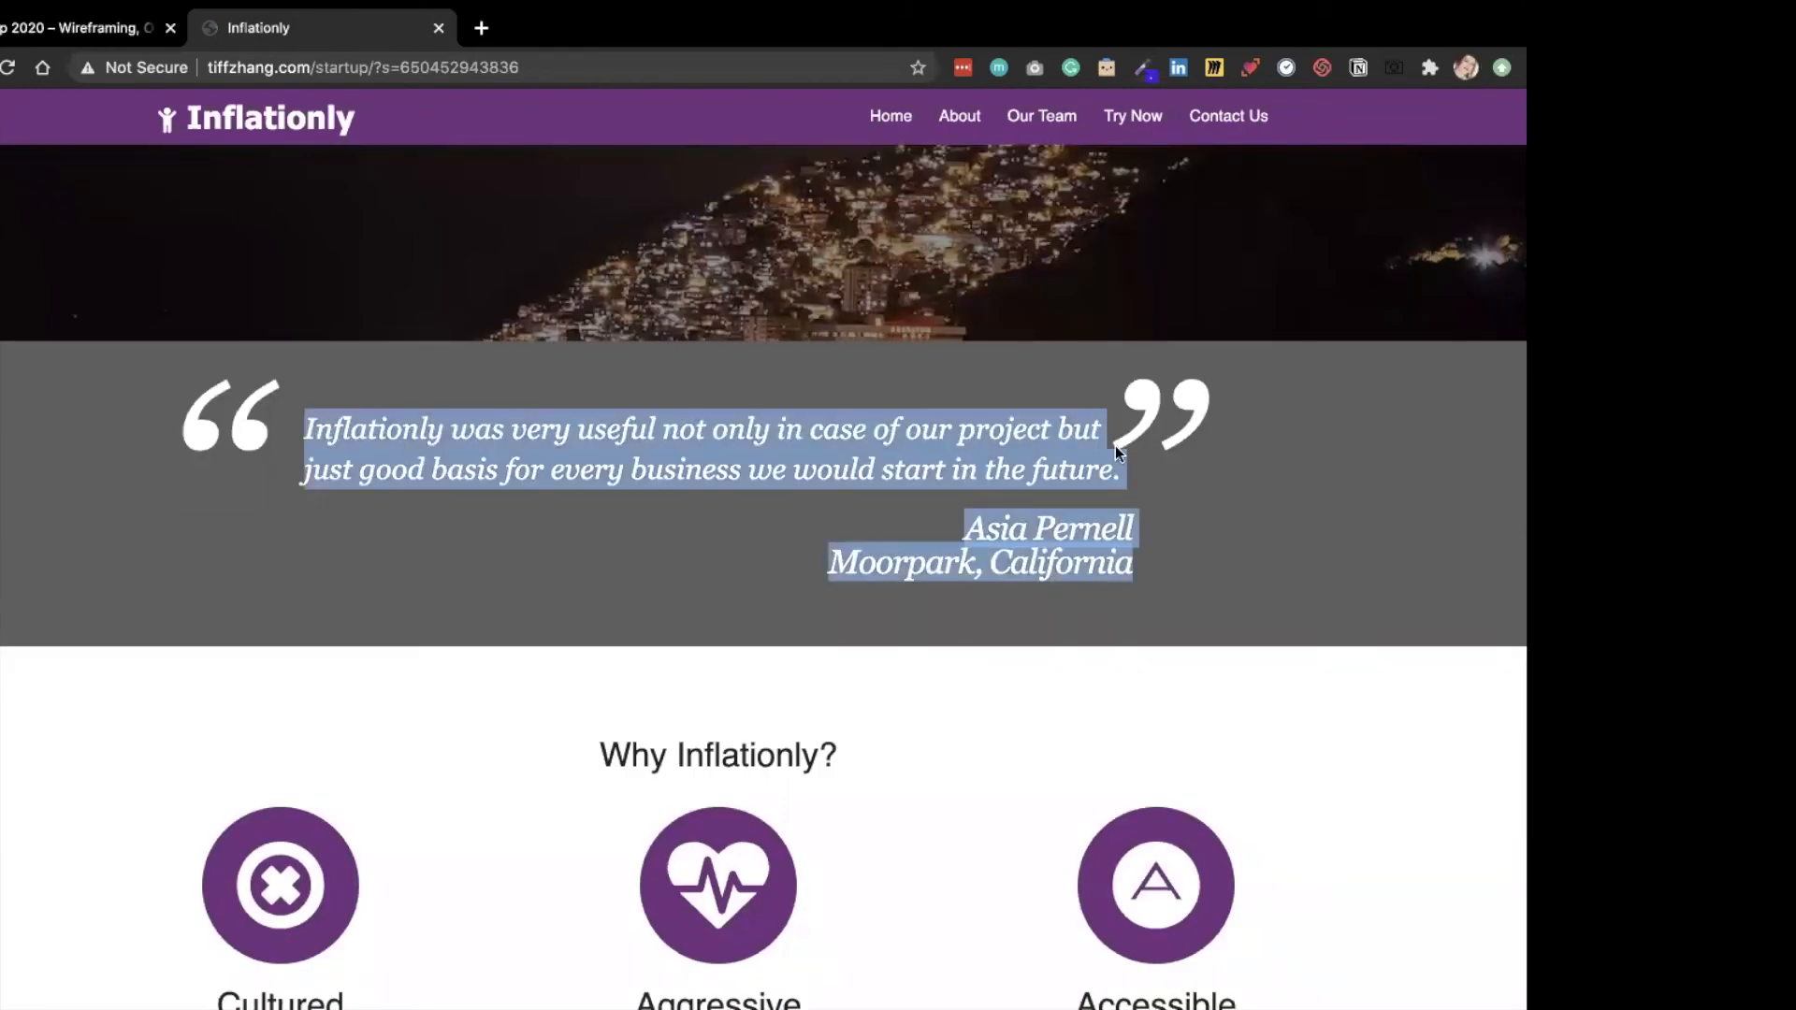
key(ctrl+shift+Tab)
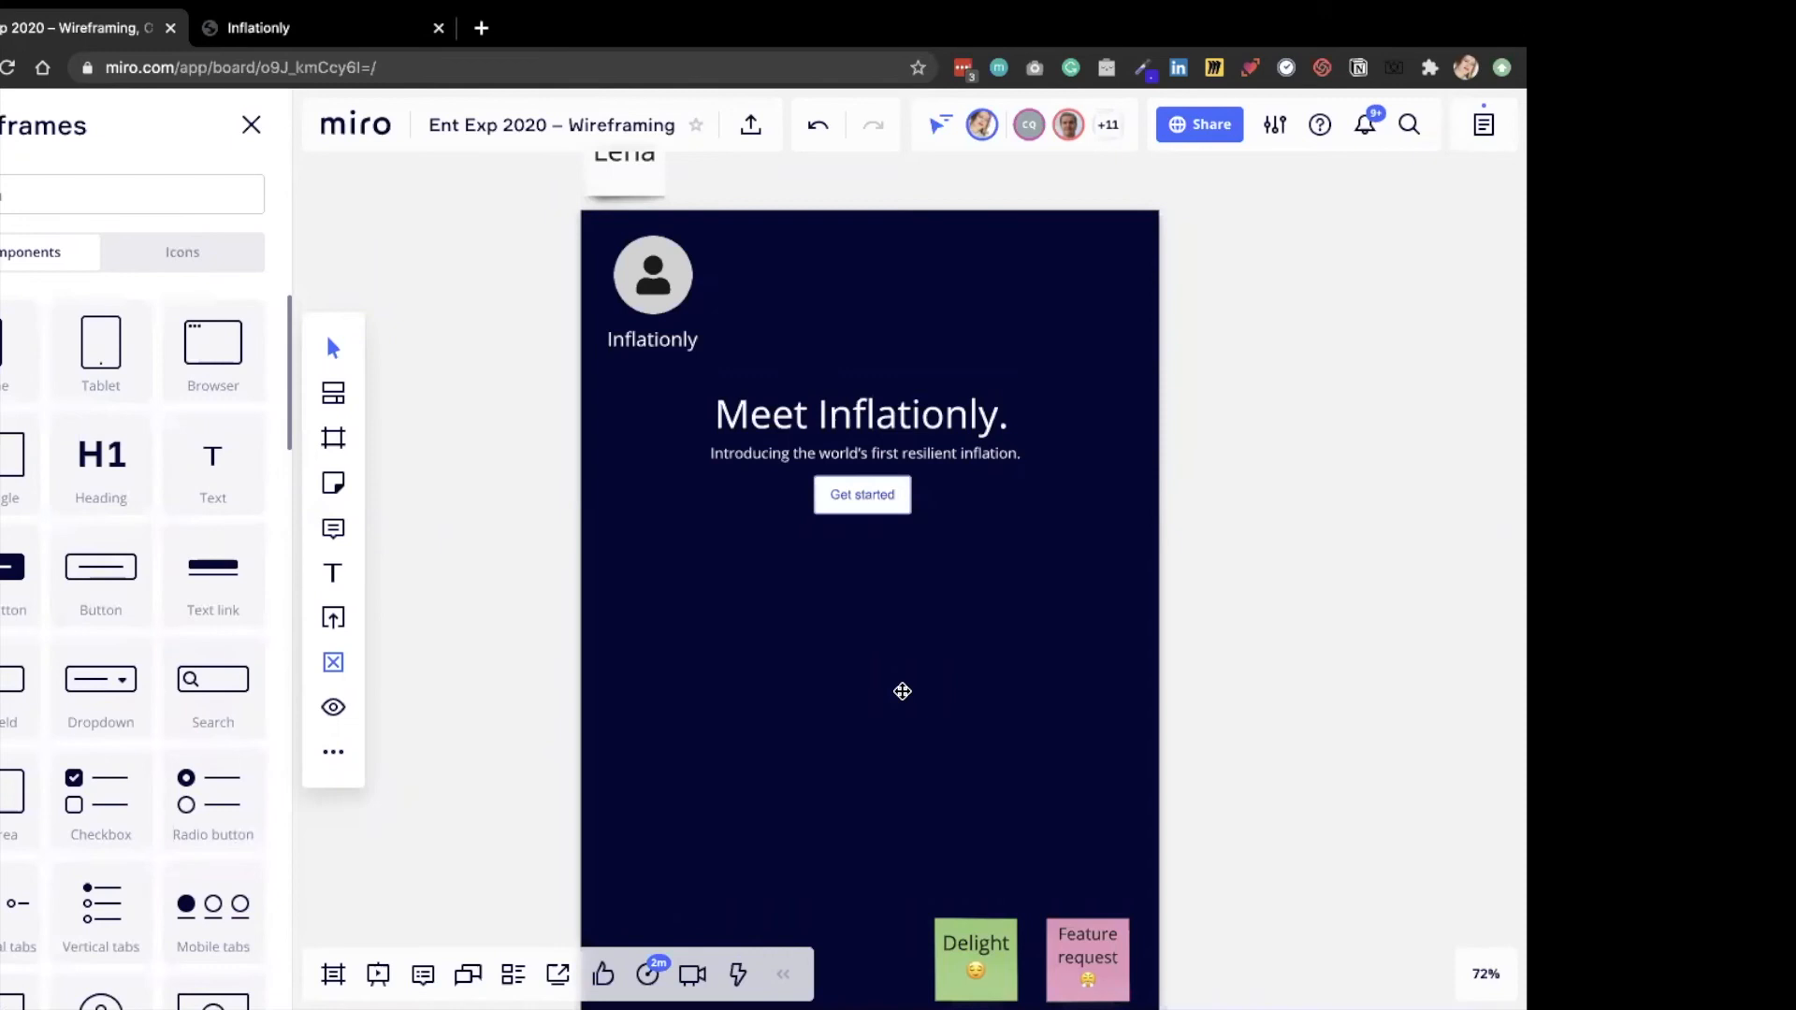
scroll(131, 652, down, 1)
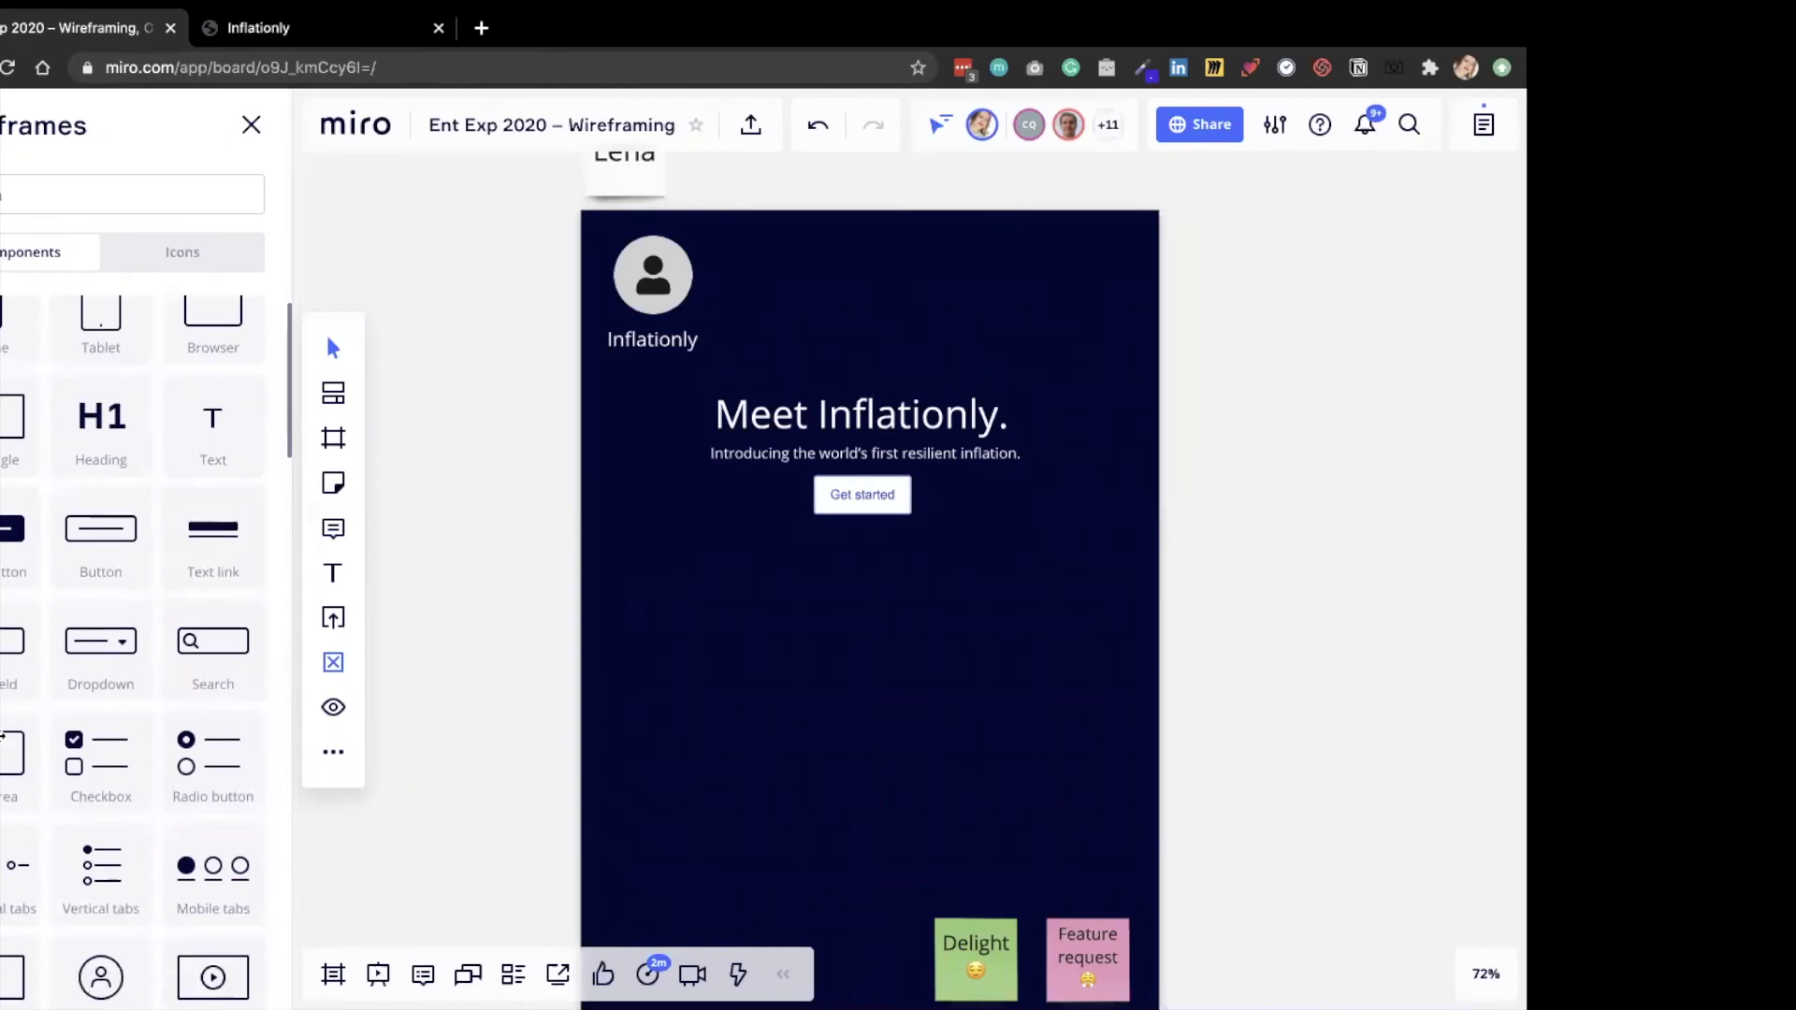
double_click(839, 570)
text(Inflationly was very useful not only in case of our project but just good basis for every business we would start in the future.Asia PernellMoorpark, California)
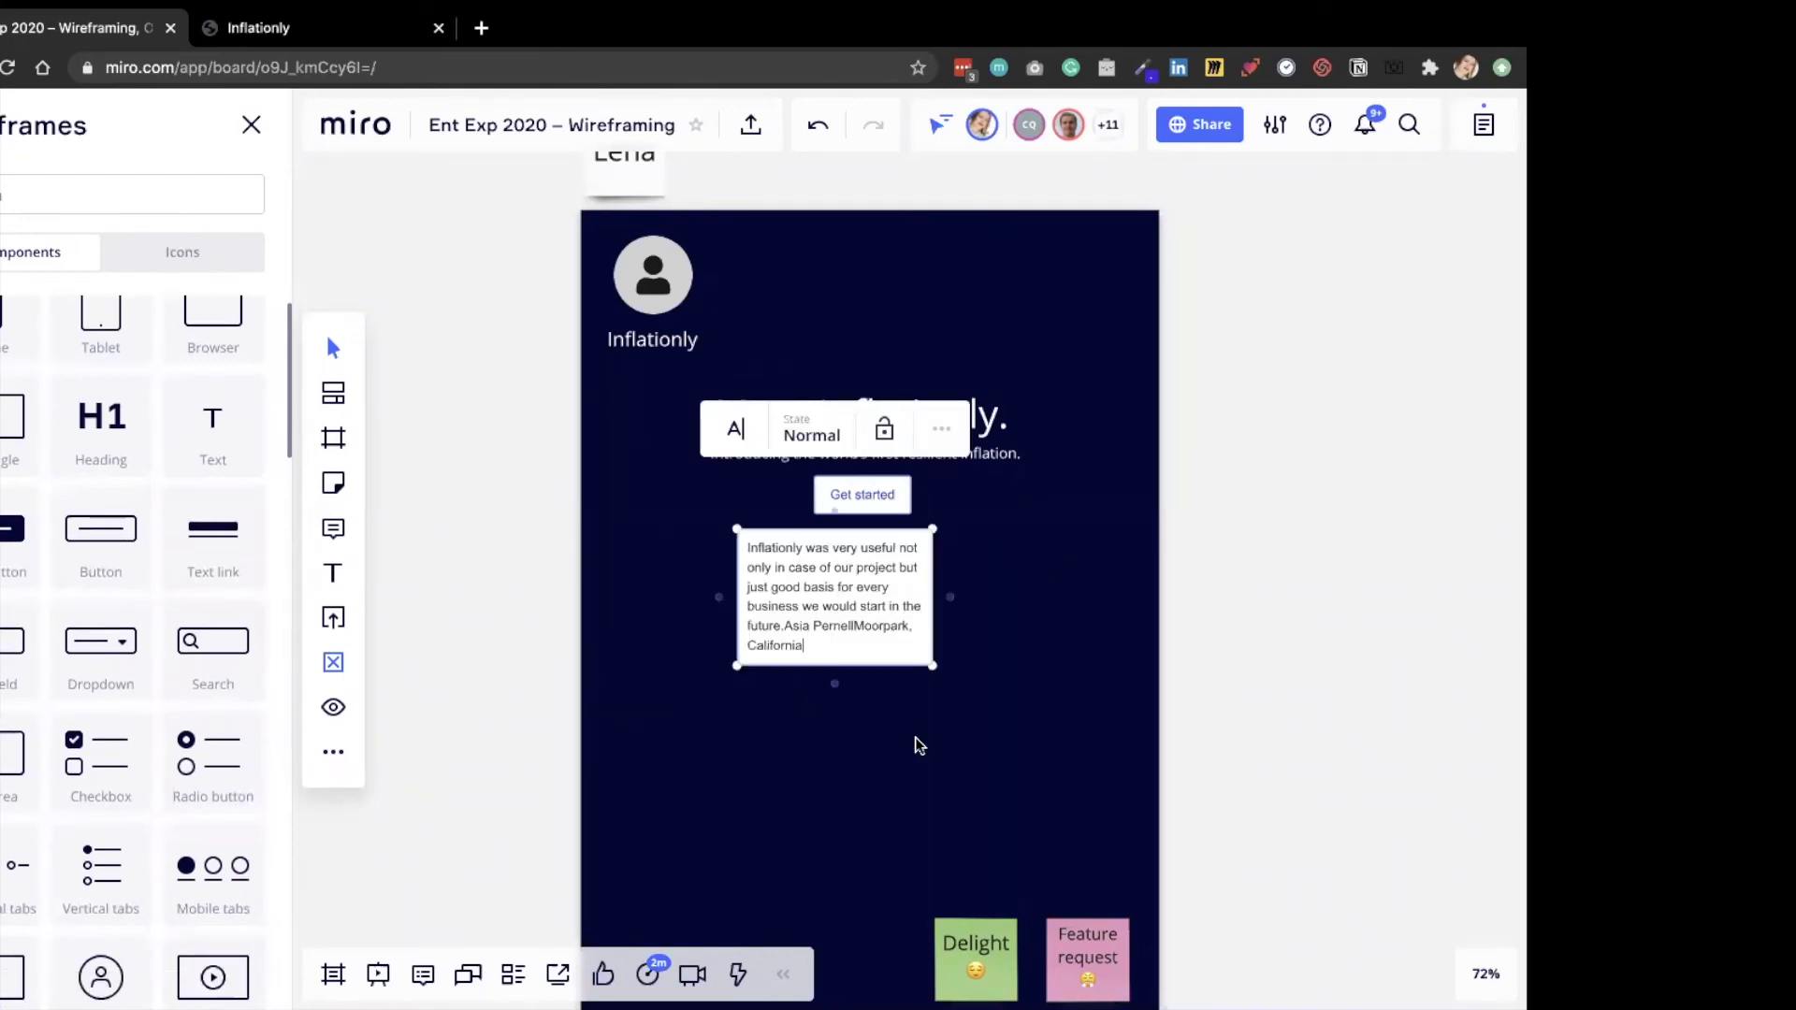
Move the testimonial text area slightly down and enlarge it to span roughly the width of the heading.
key(Escape)
drag(822, 634, 822, 660)
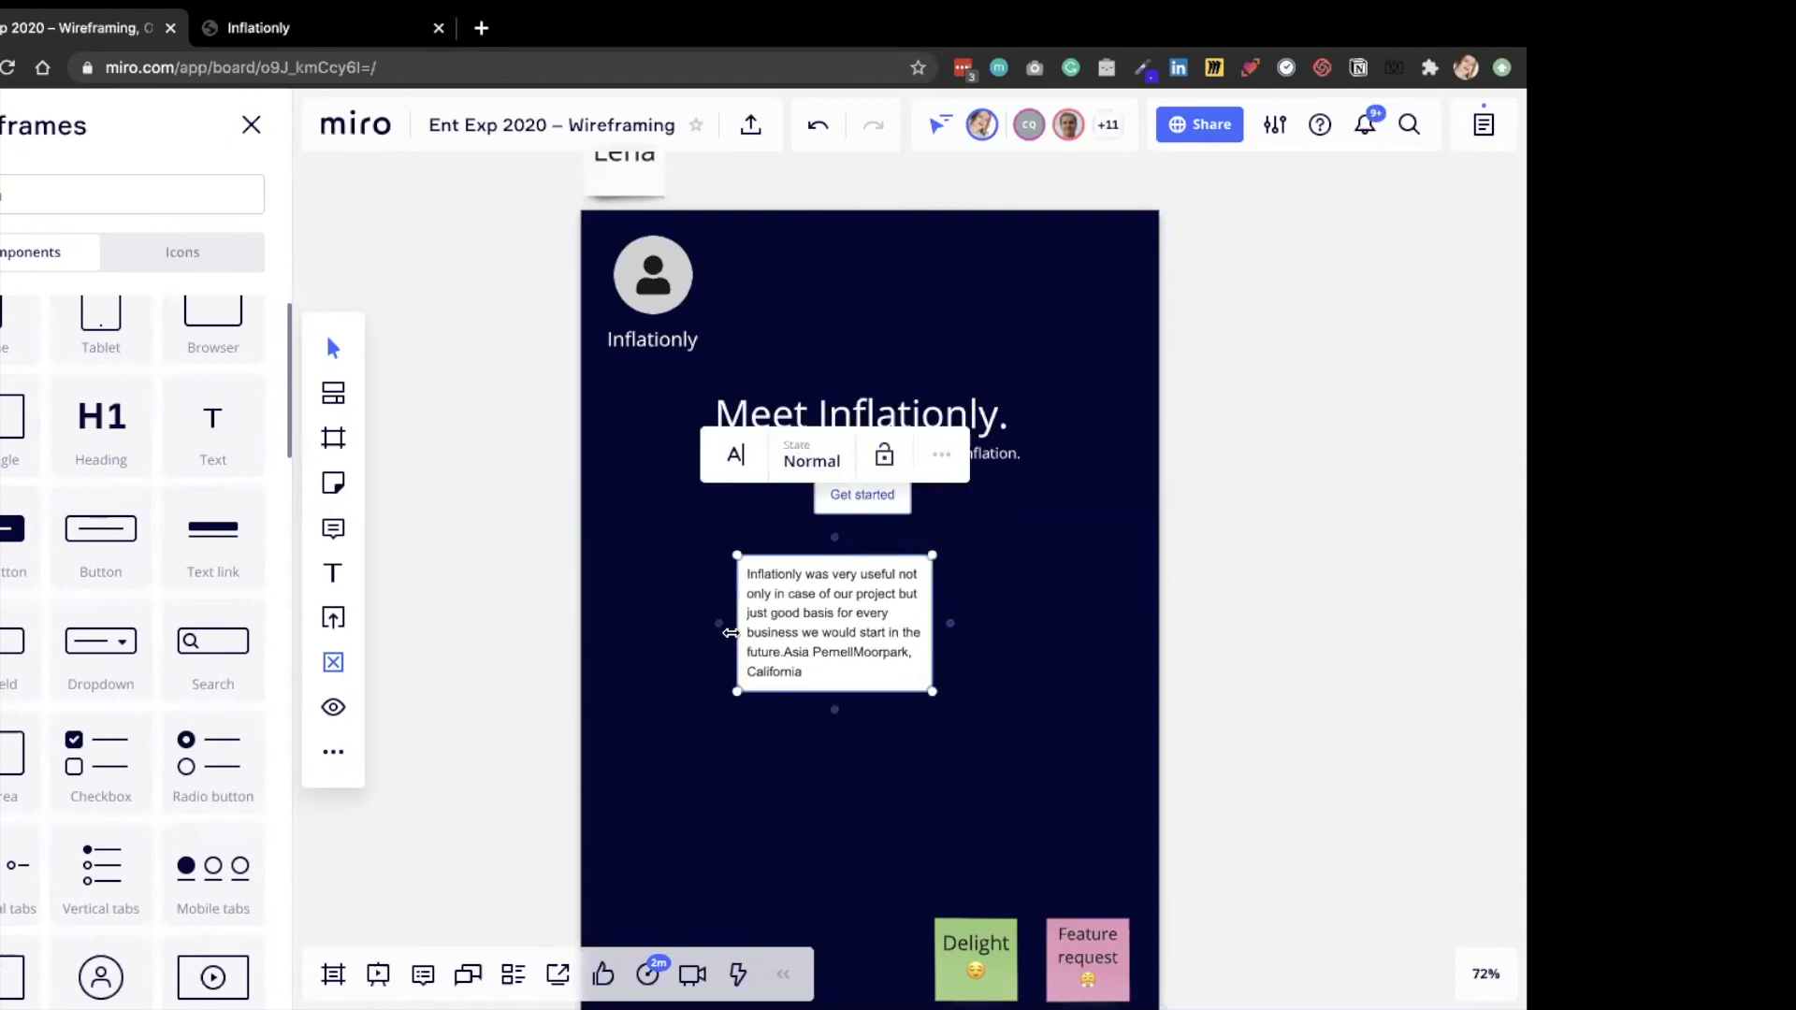
drag(932, 658, 1046, 658)
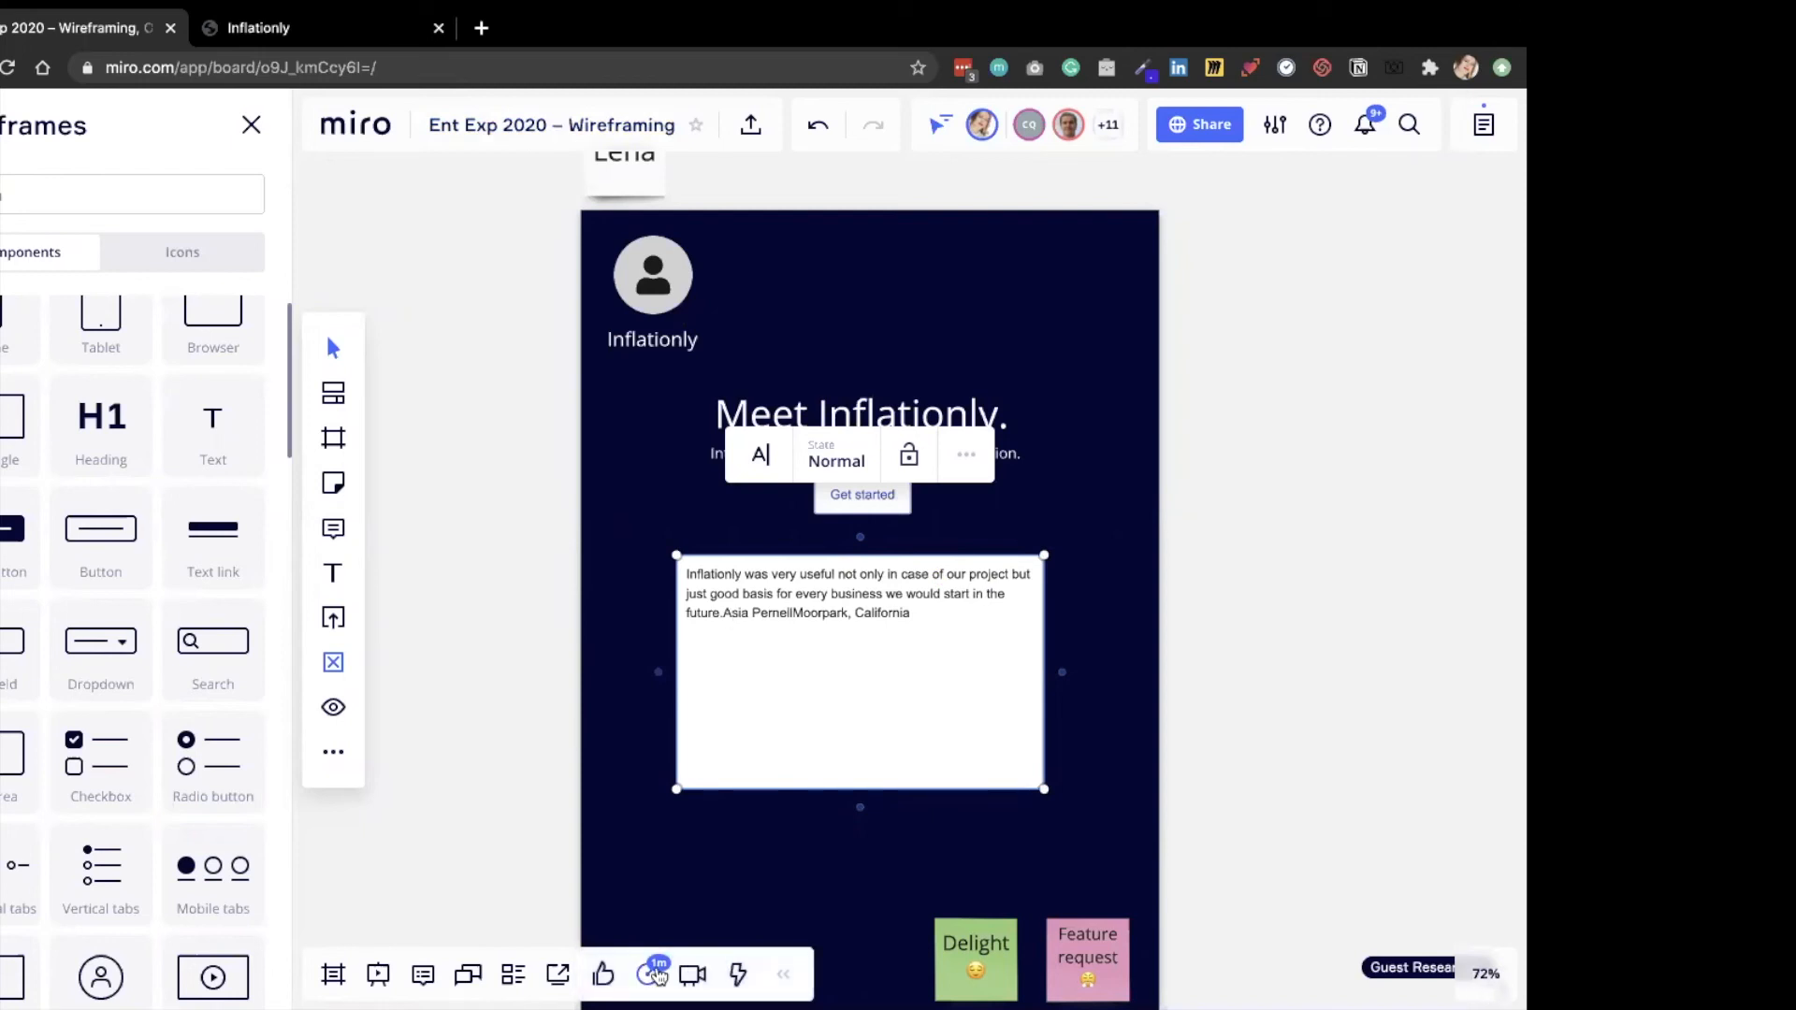
click(652, 975)
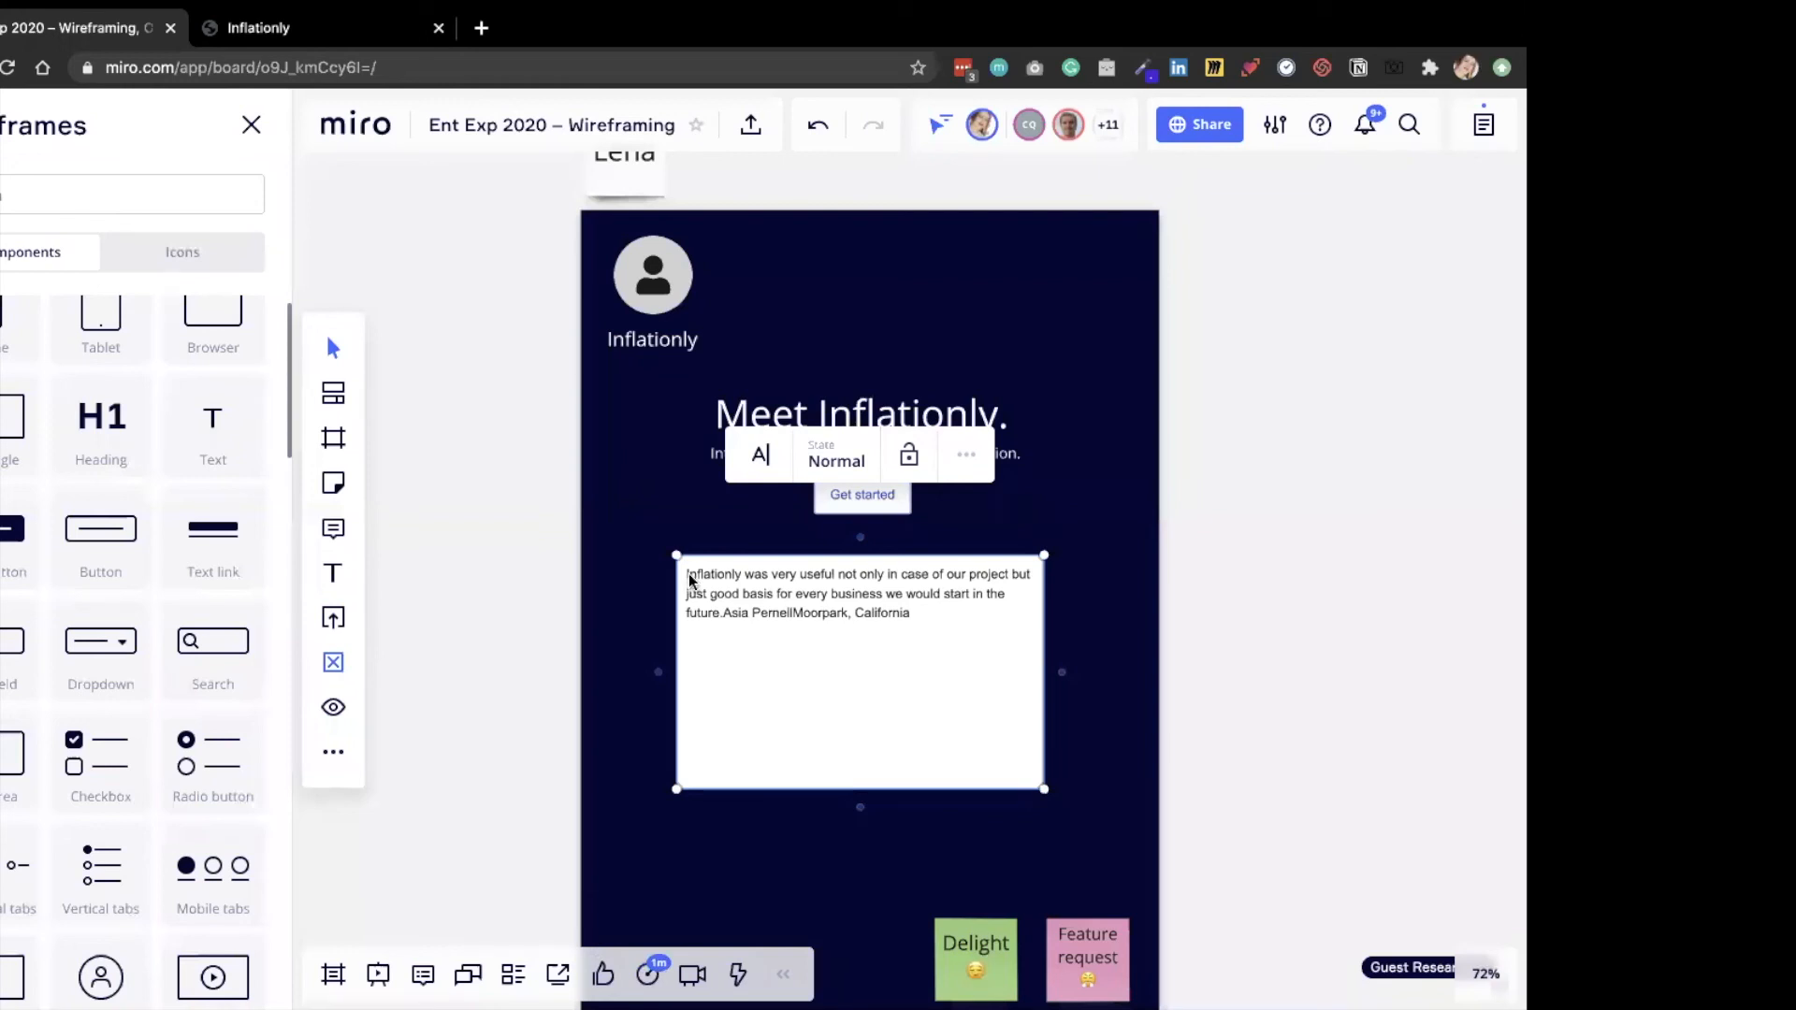
Enclose the testimonial's quoted sentence in double quotation marks, leaving the attribution outside them.
double_click(974, 631)
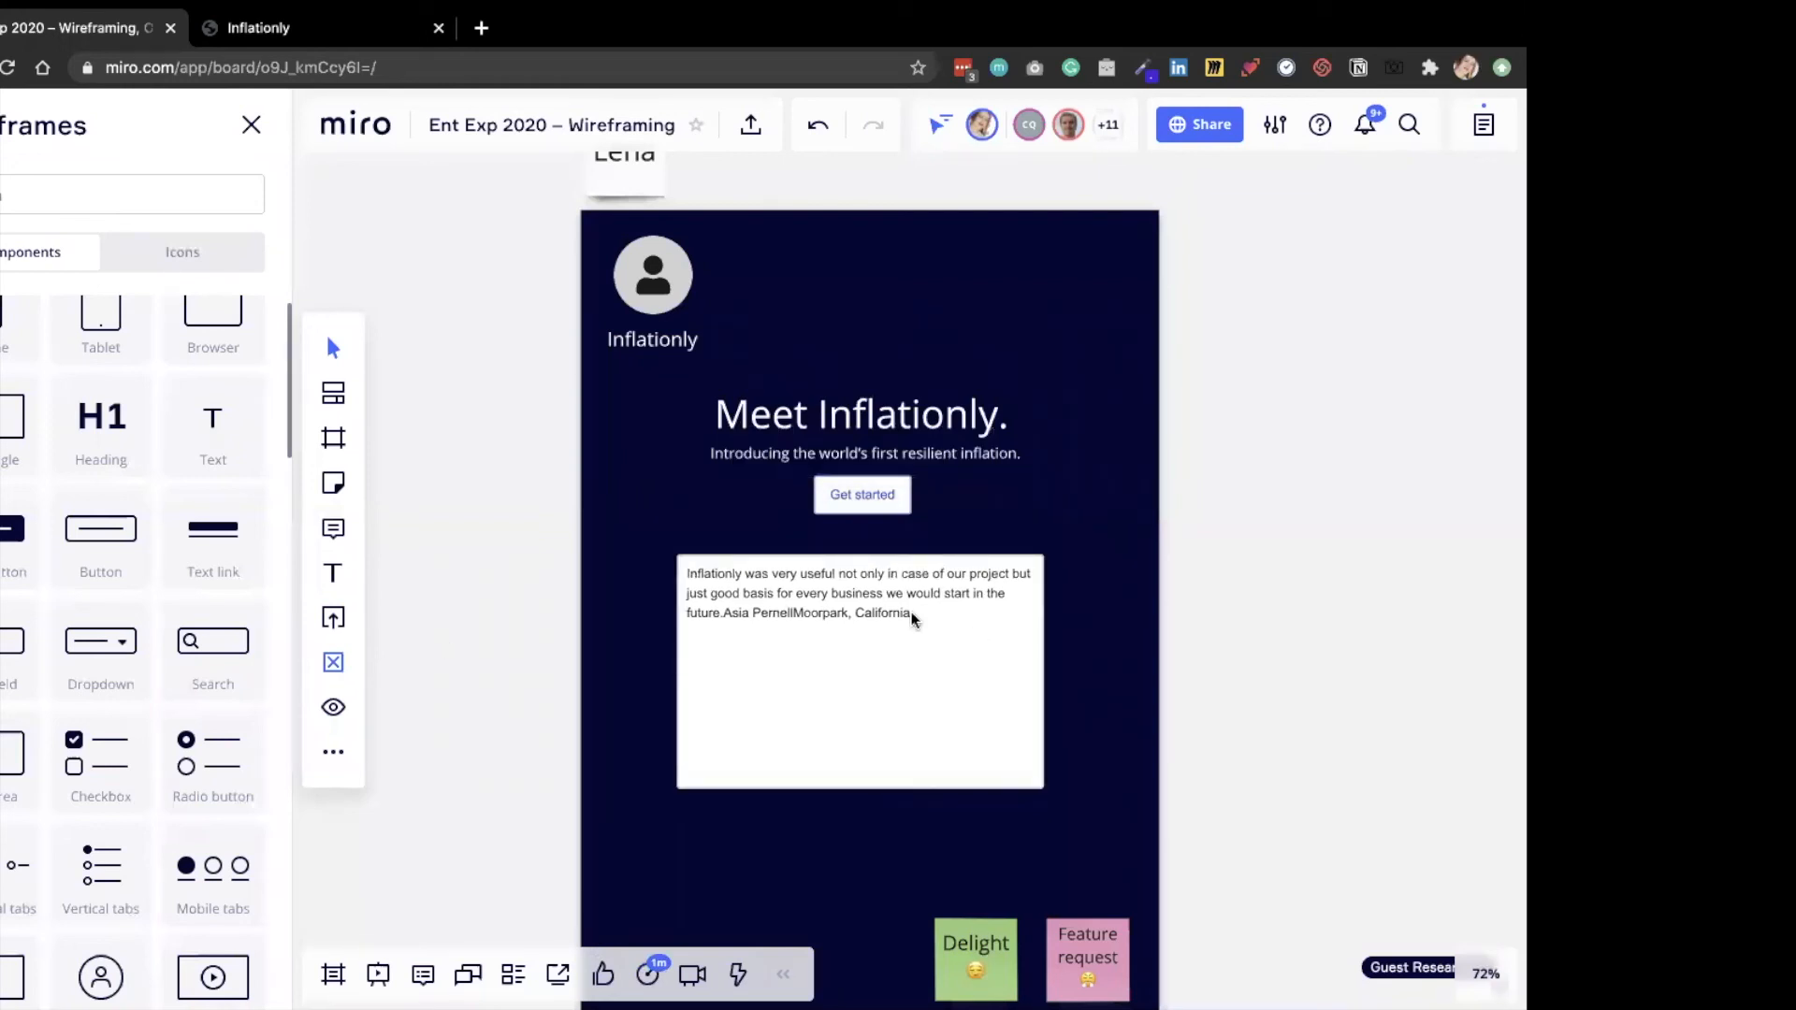
scroll(912, 617, up, 5)
scroll(912, 617, up, 2)
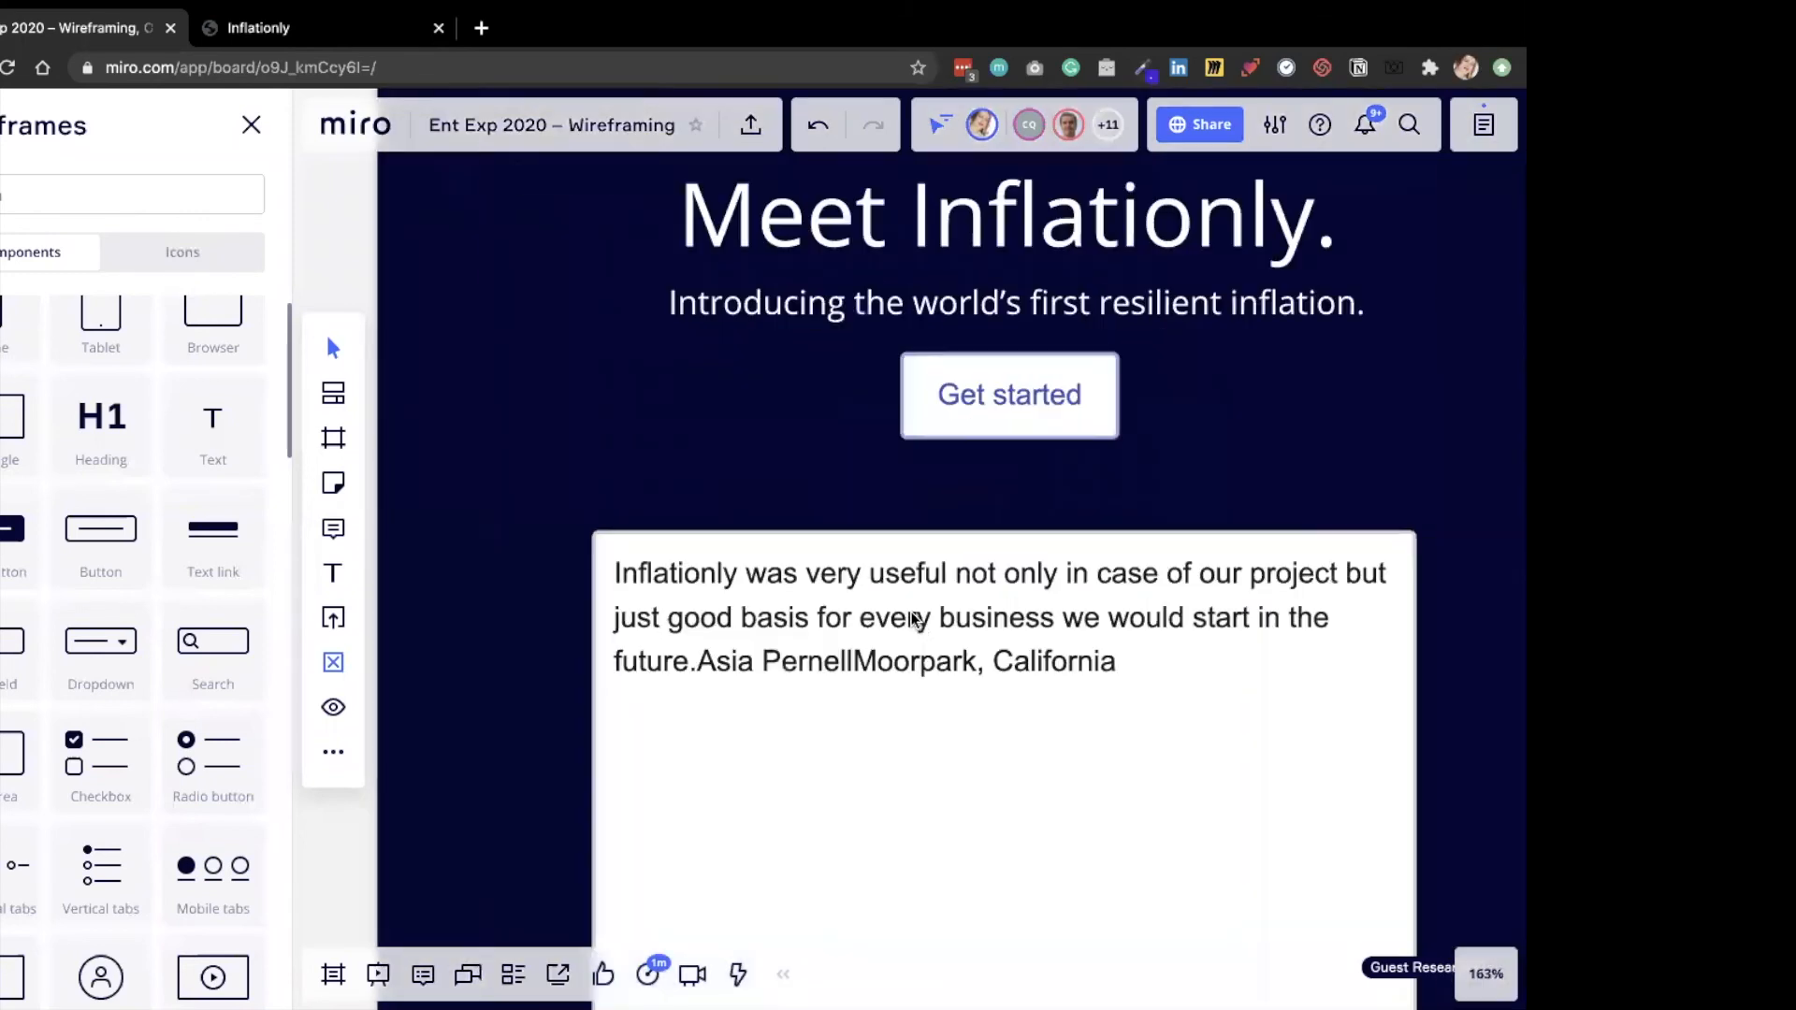
click(914, 619)
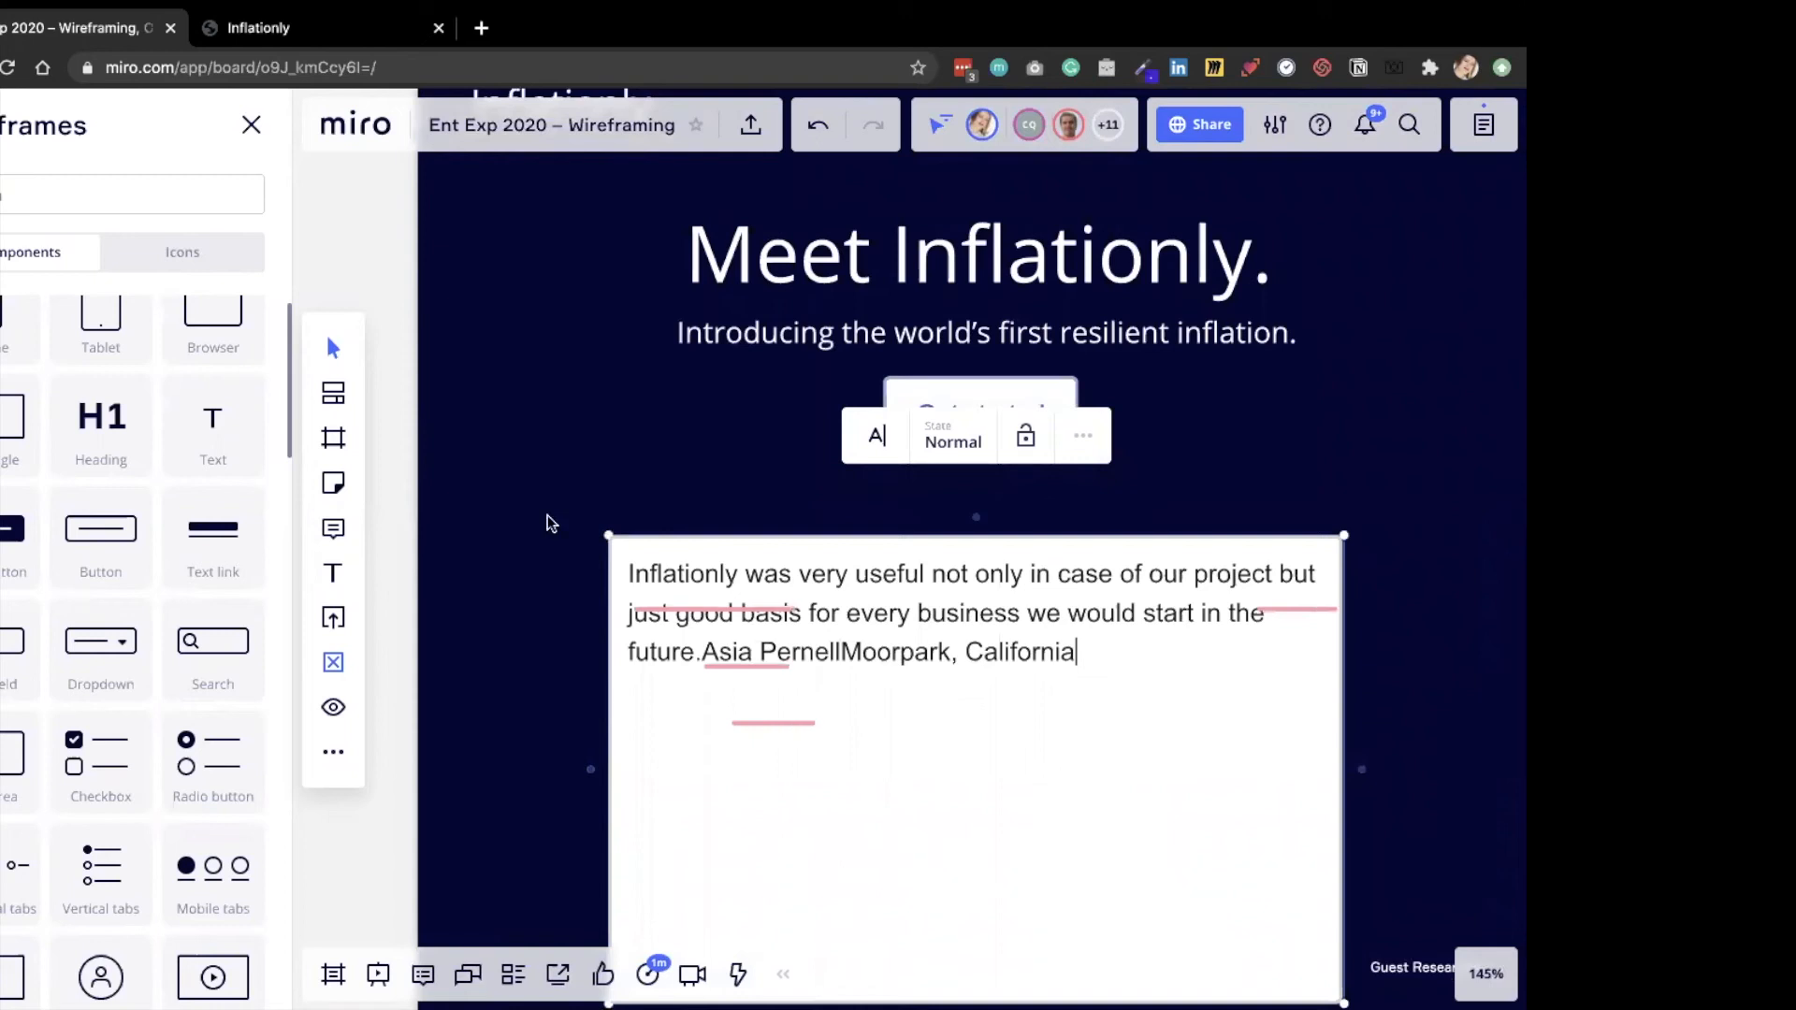
double_click(630, 579)
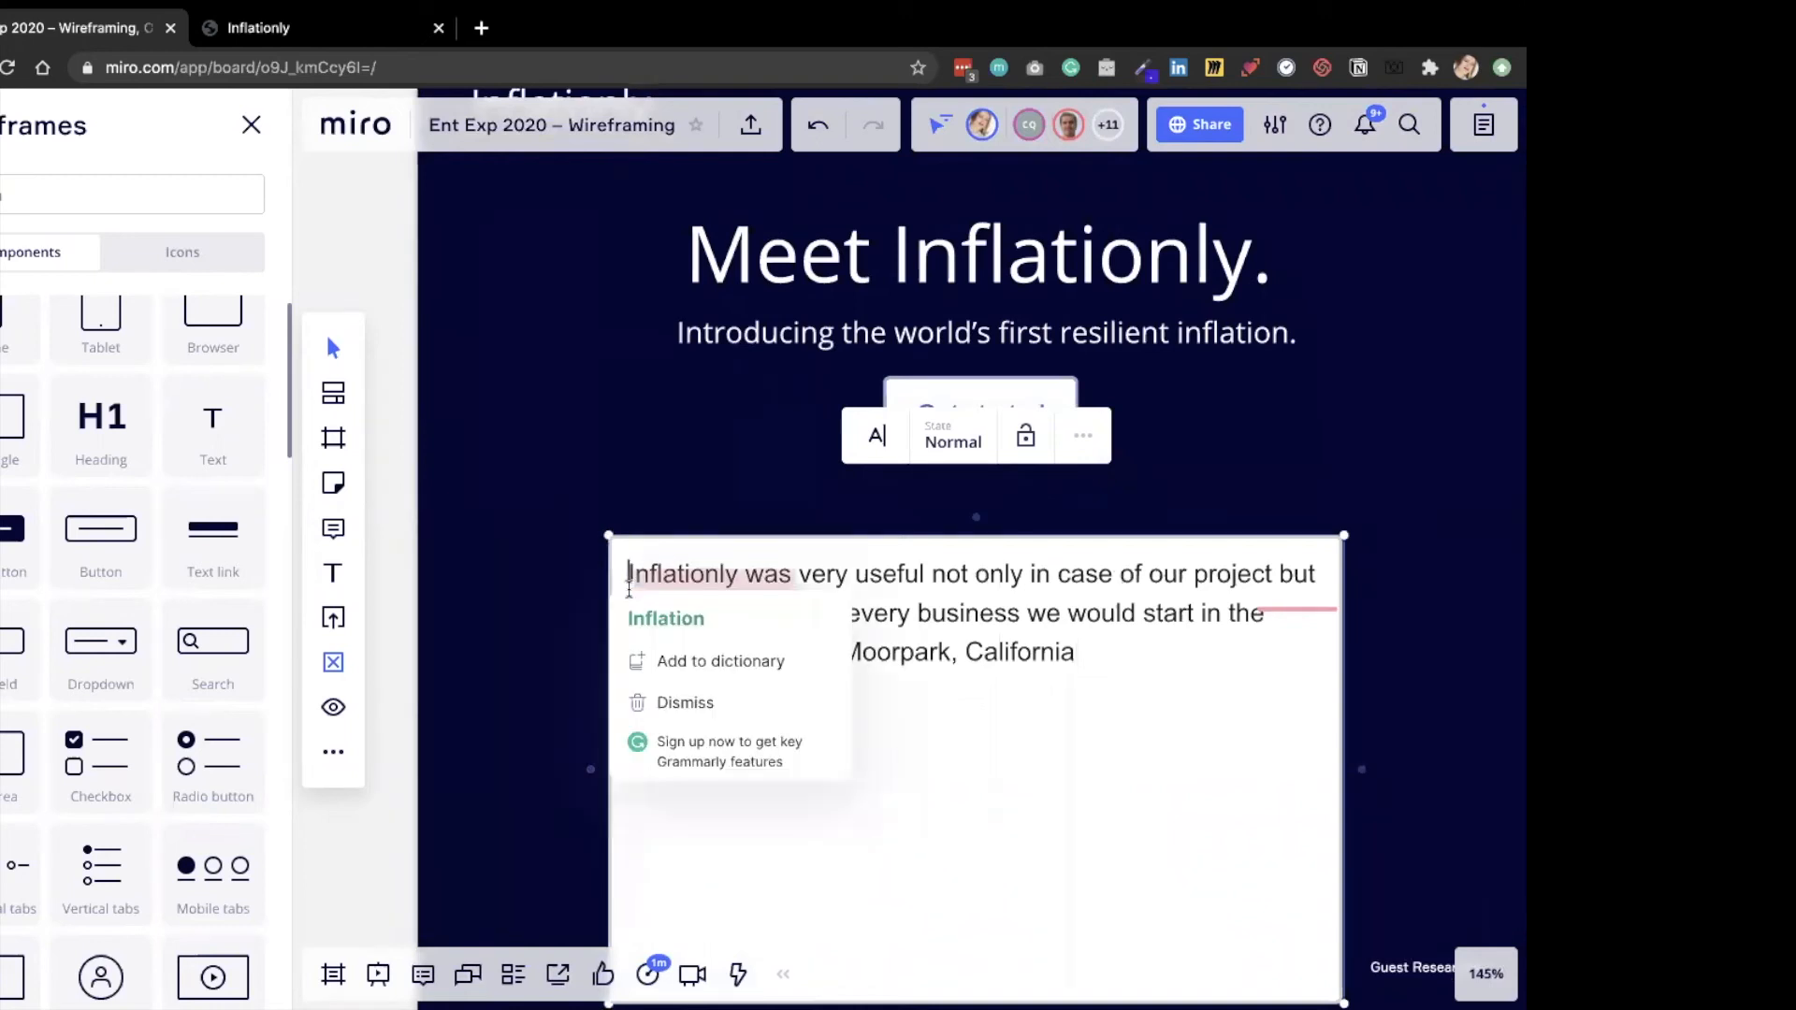
click(628, 573)
text(")
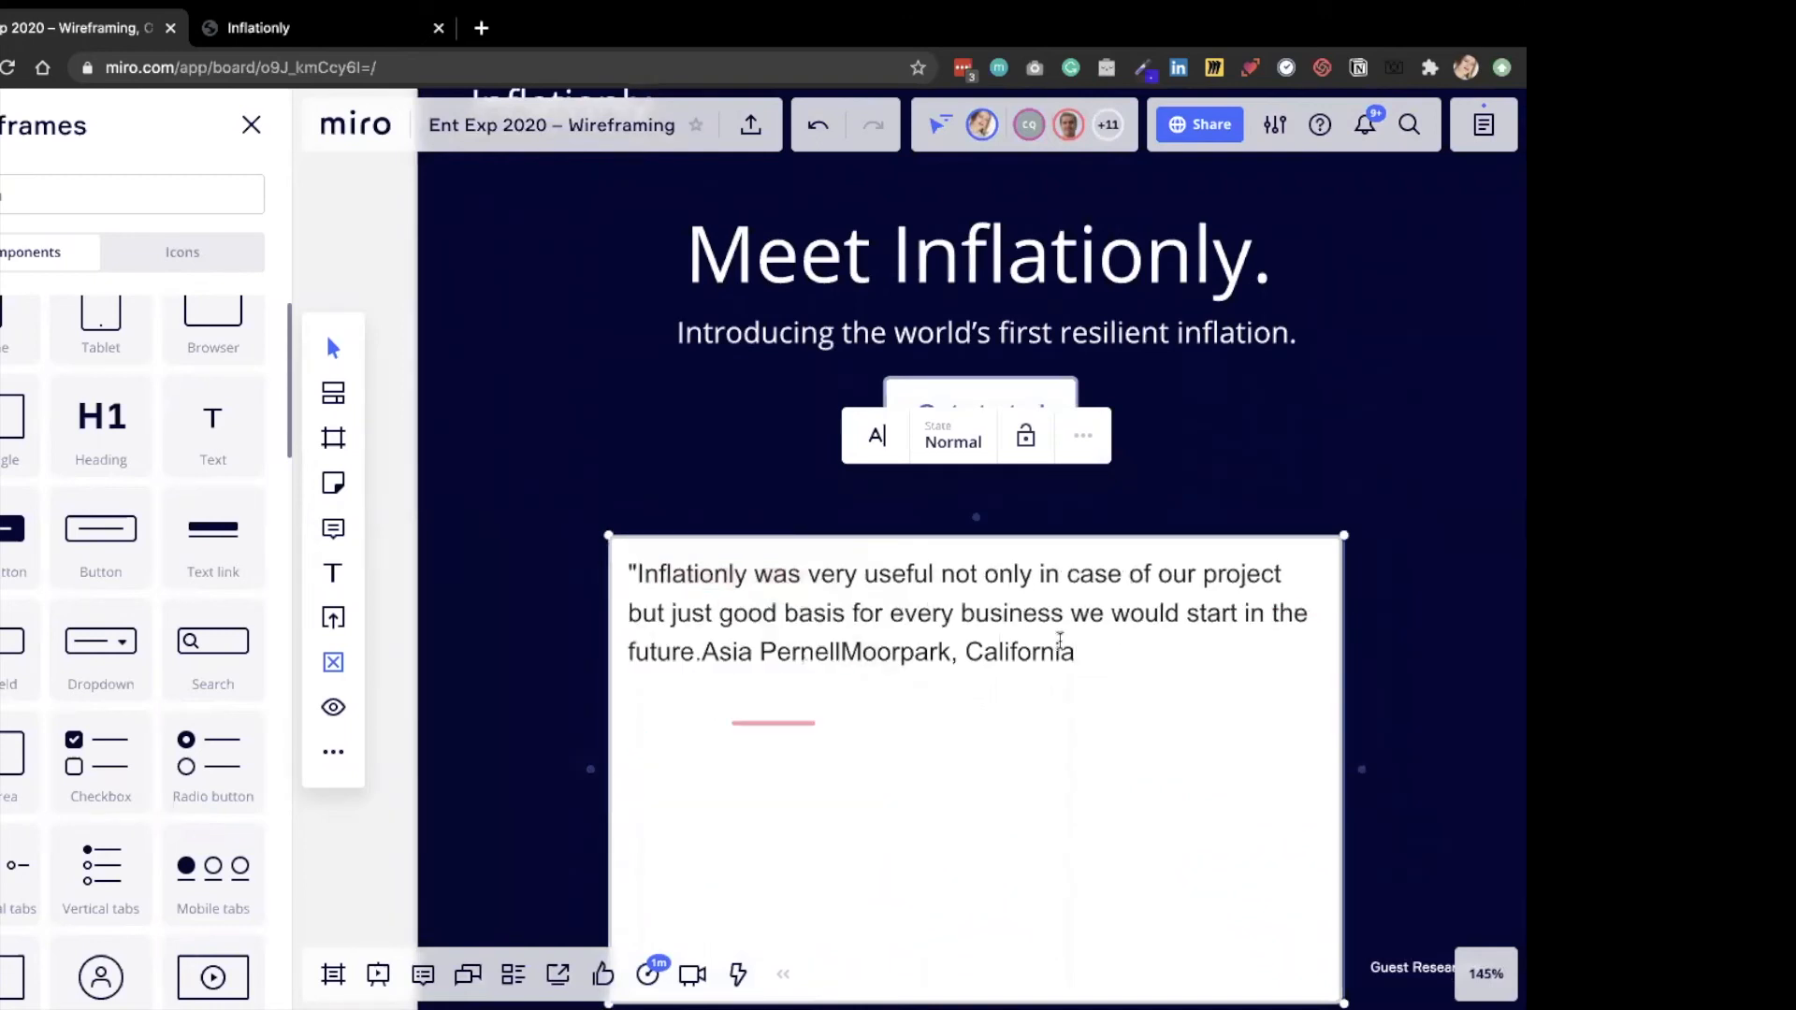
mouse_move(725, 720)
click(702, 652)
text(")
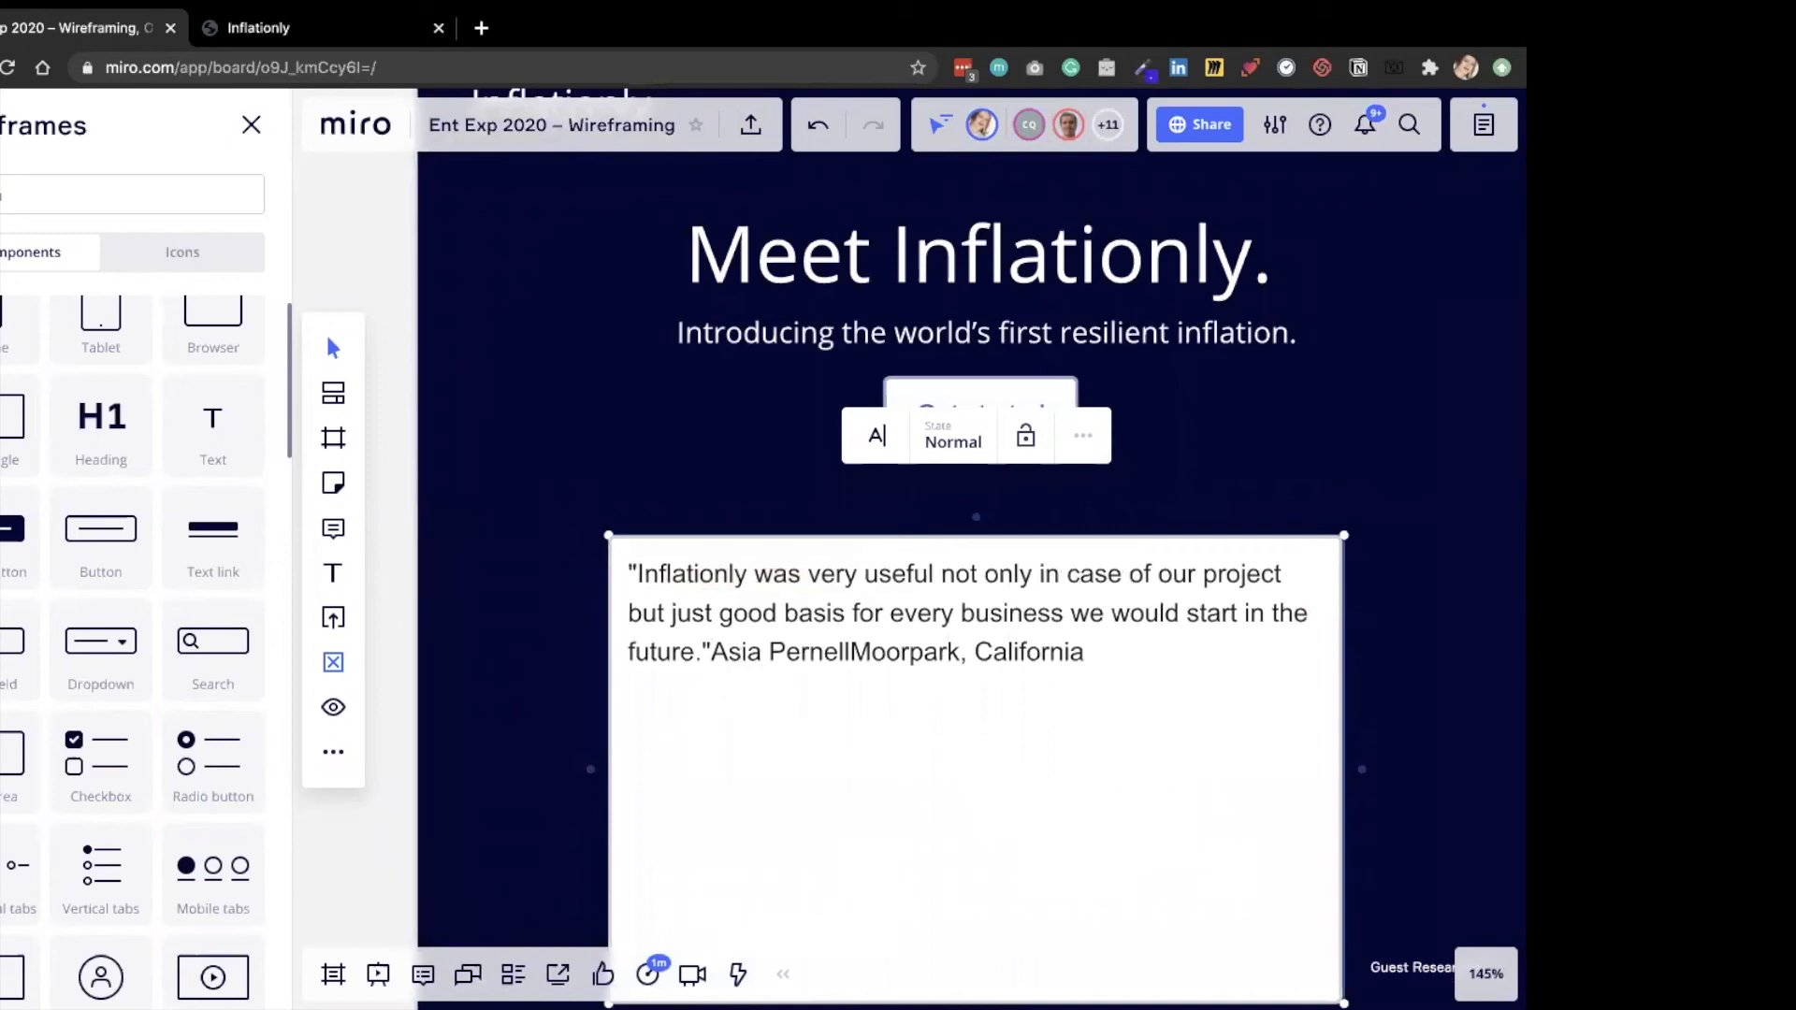
Put the testimonial's attribution on its own line, add a hyphen between name and place, and remove the space before California.
key(Return)
click(767, 691)
text(-)
click(1026, 738)
key(alt+Left)
key(BackSpace)
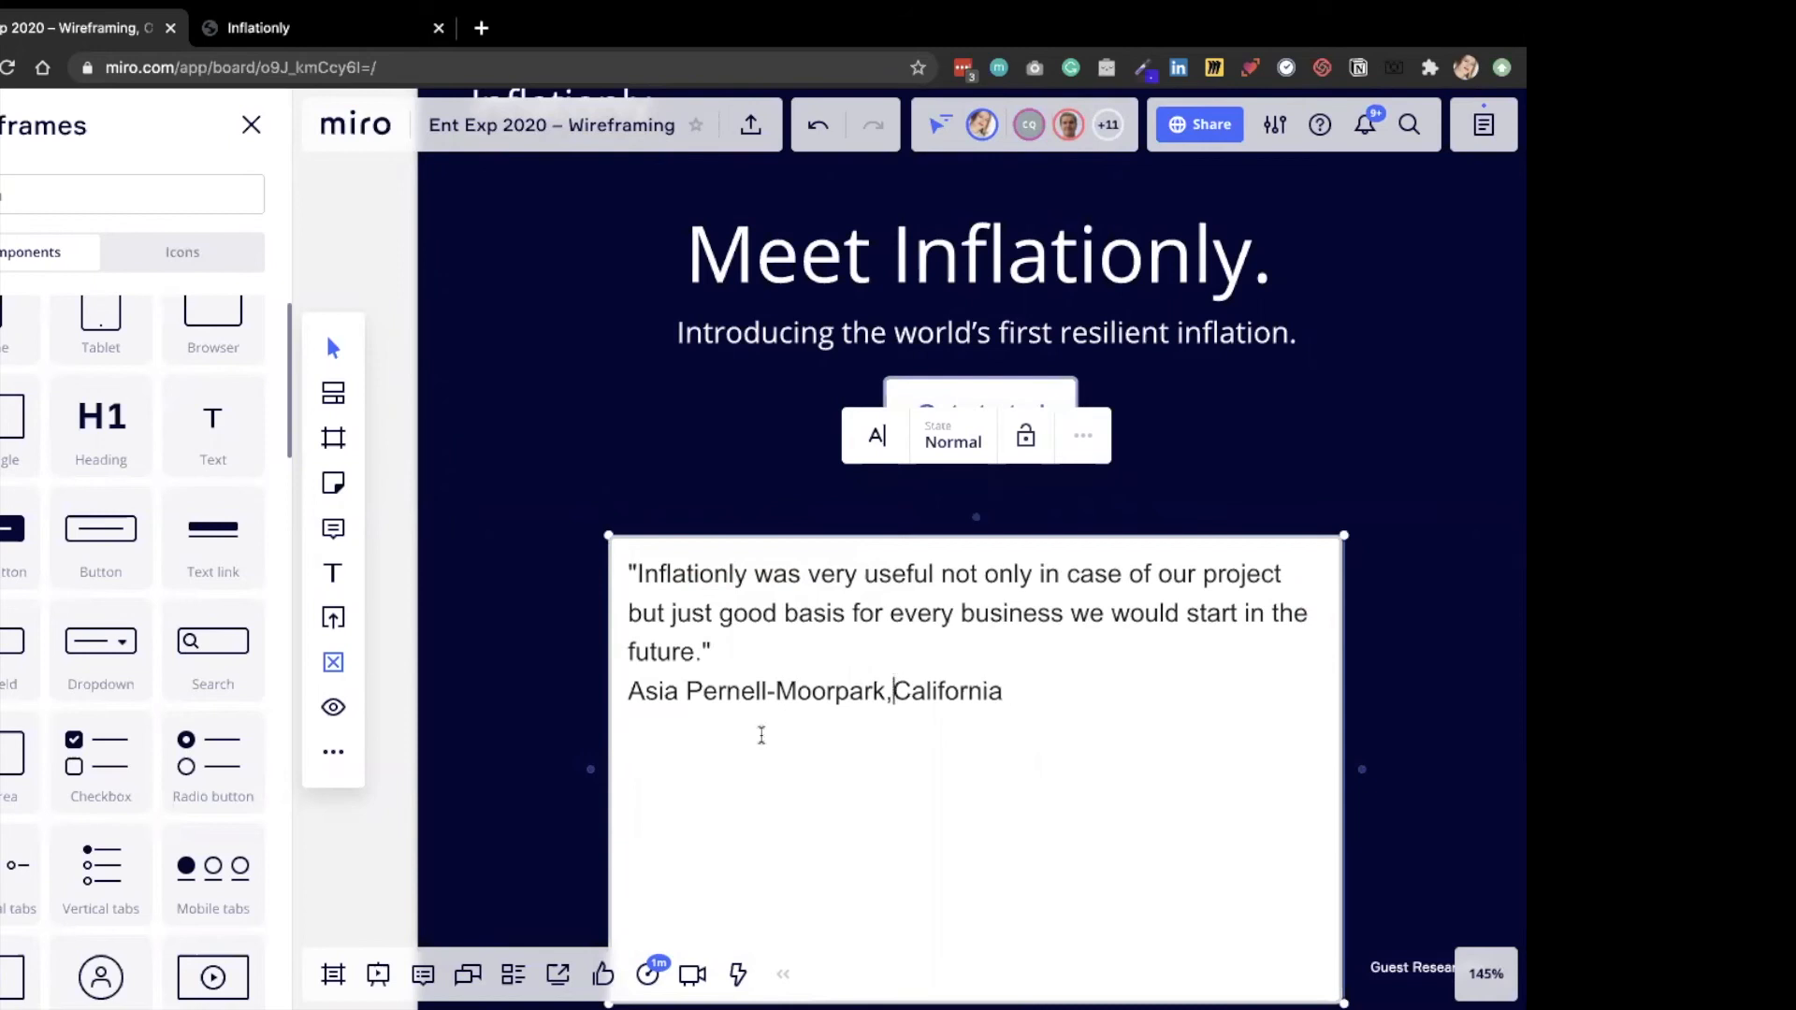
key(Escape)
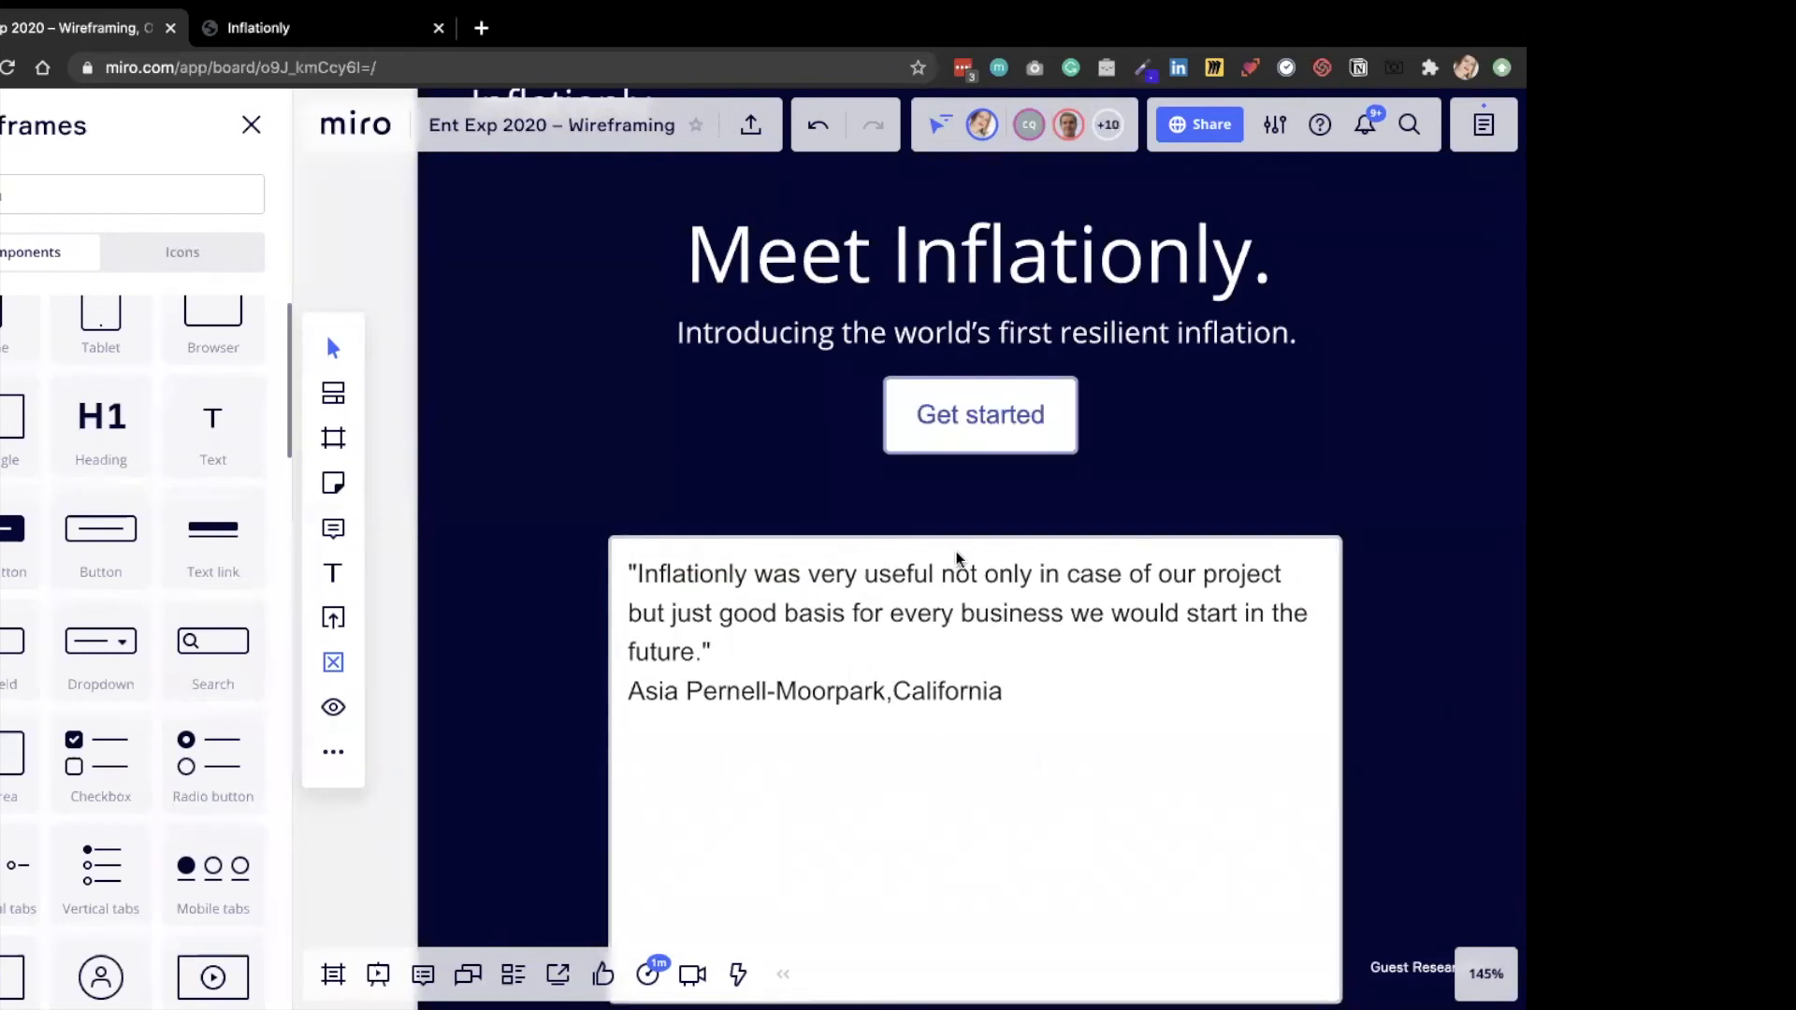
Shorten the testimonial text area and move it out of the frame, beside its right edge.
scroll(957, 560, down, 5)
drag(974, 755, 963, 686)
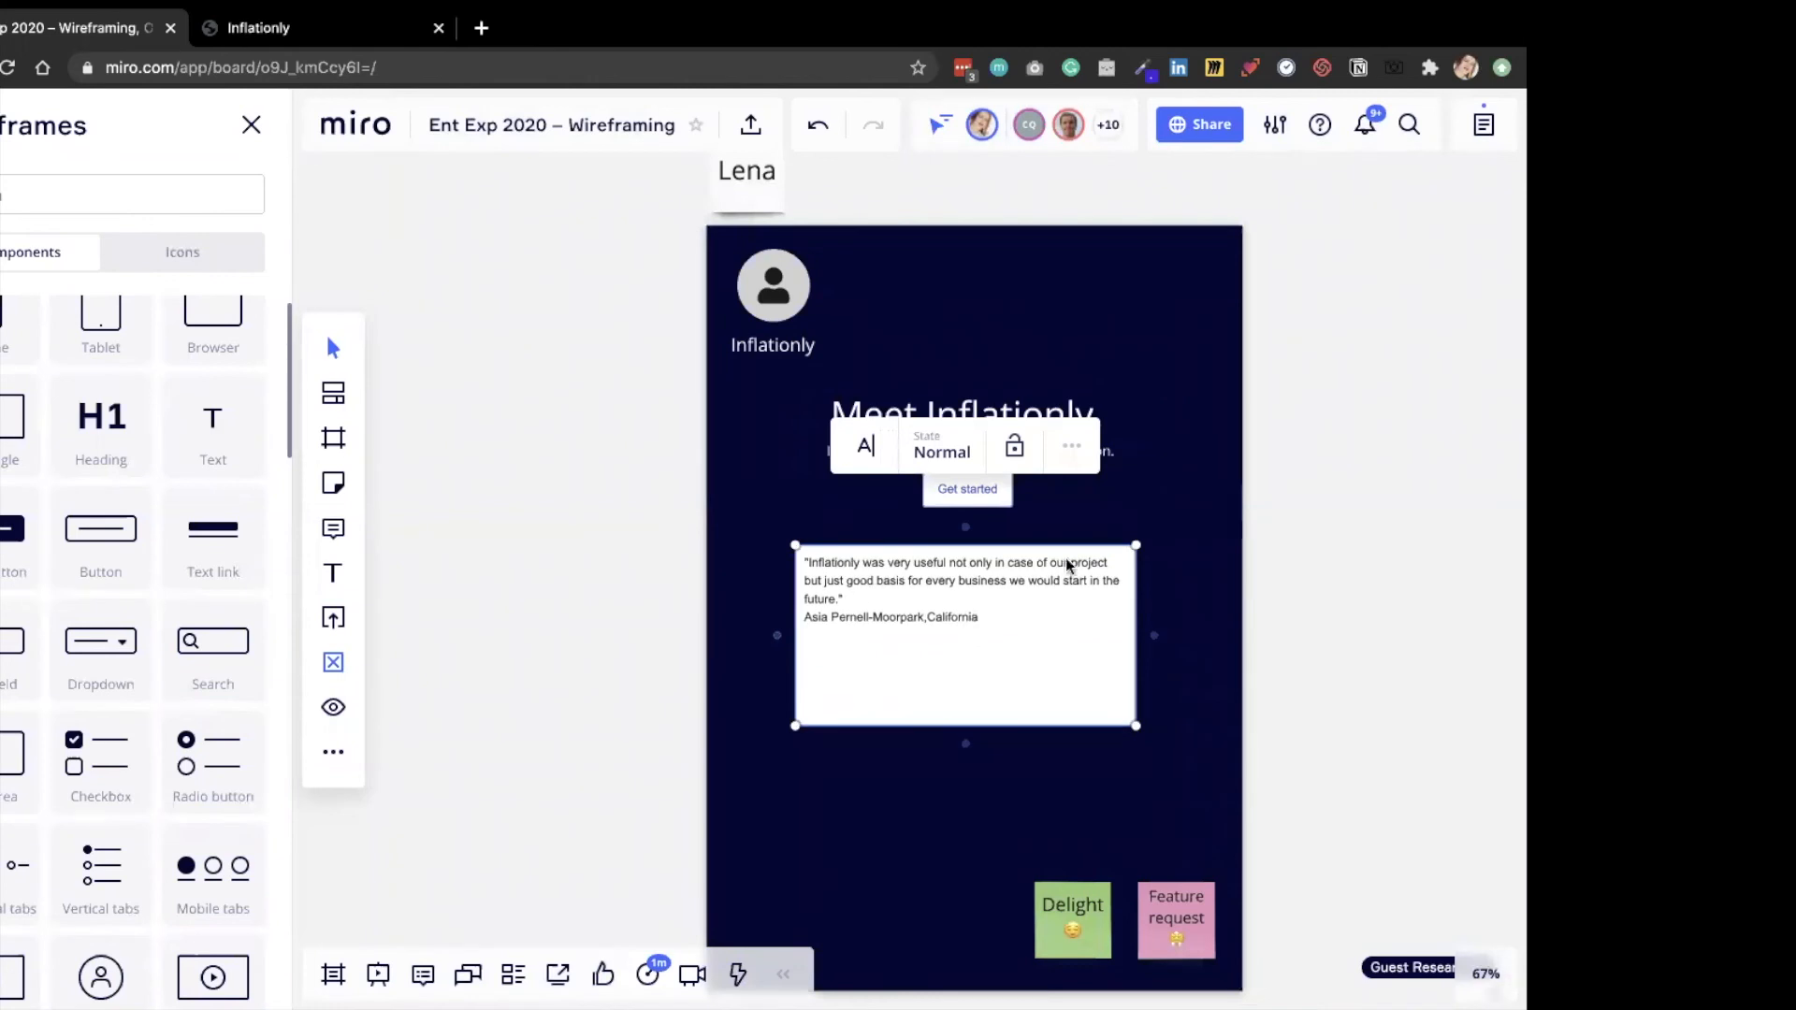
drag(1068, 560, 1523, 515)
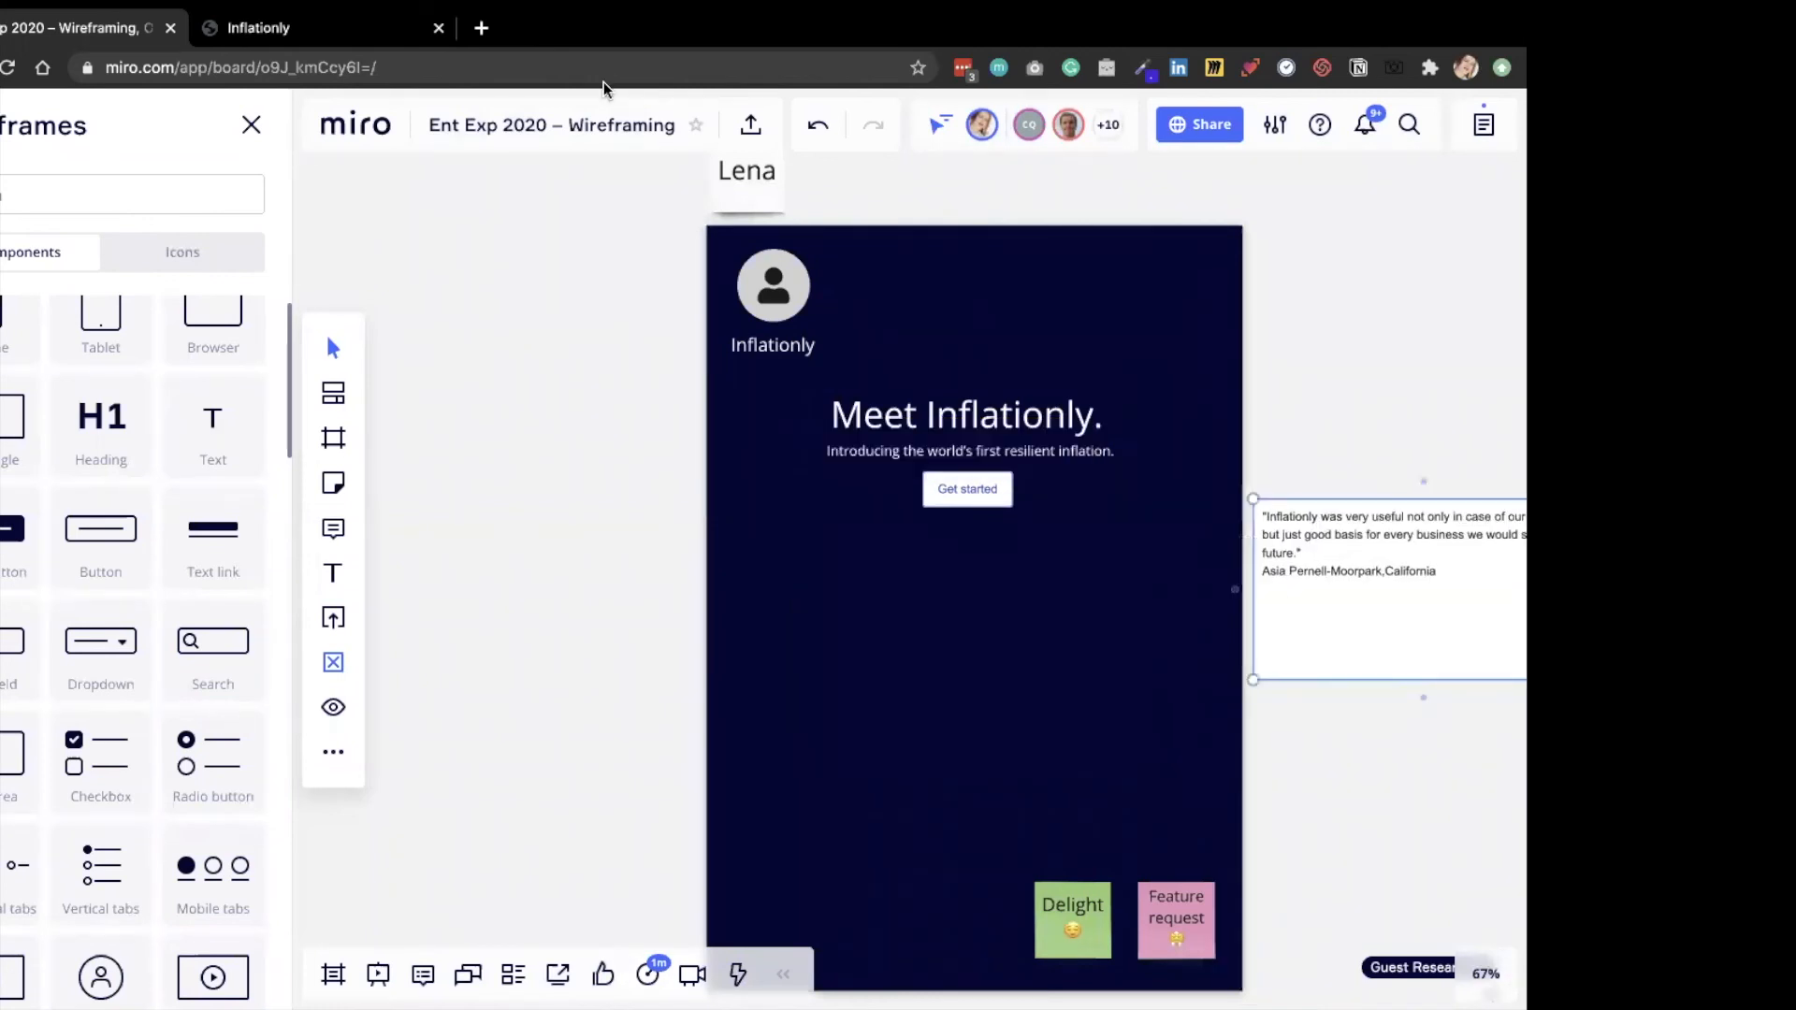
Check the "Why Inflationly?" section on the startup page and place an avatar component in the frame, below and left of the Get started button.
click(352, 27)
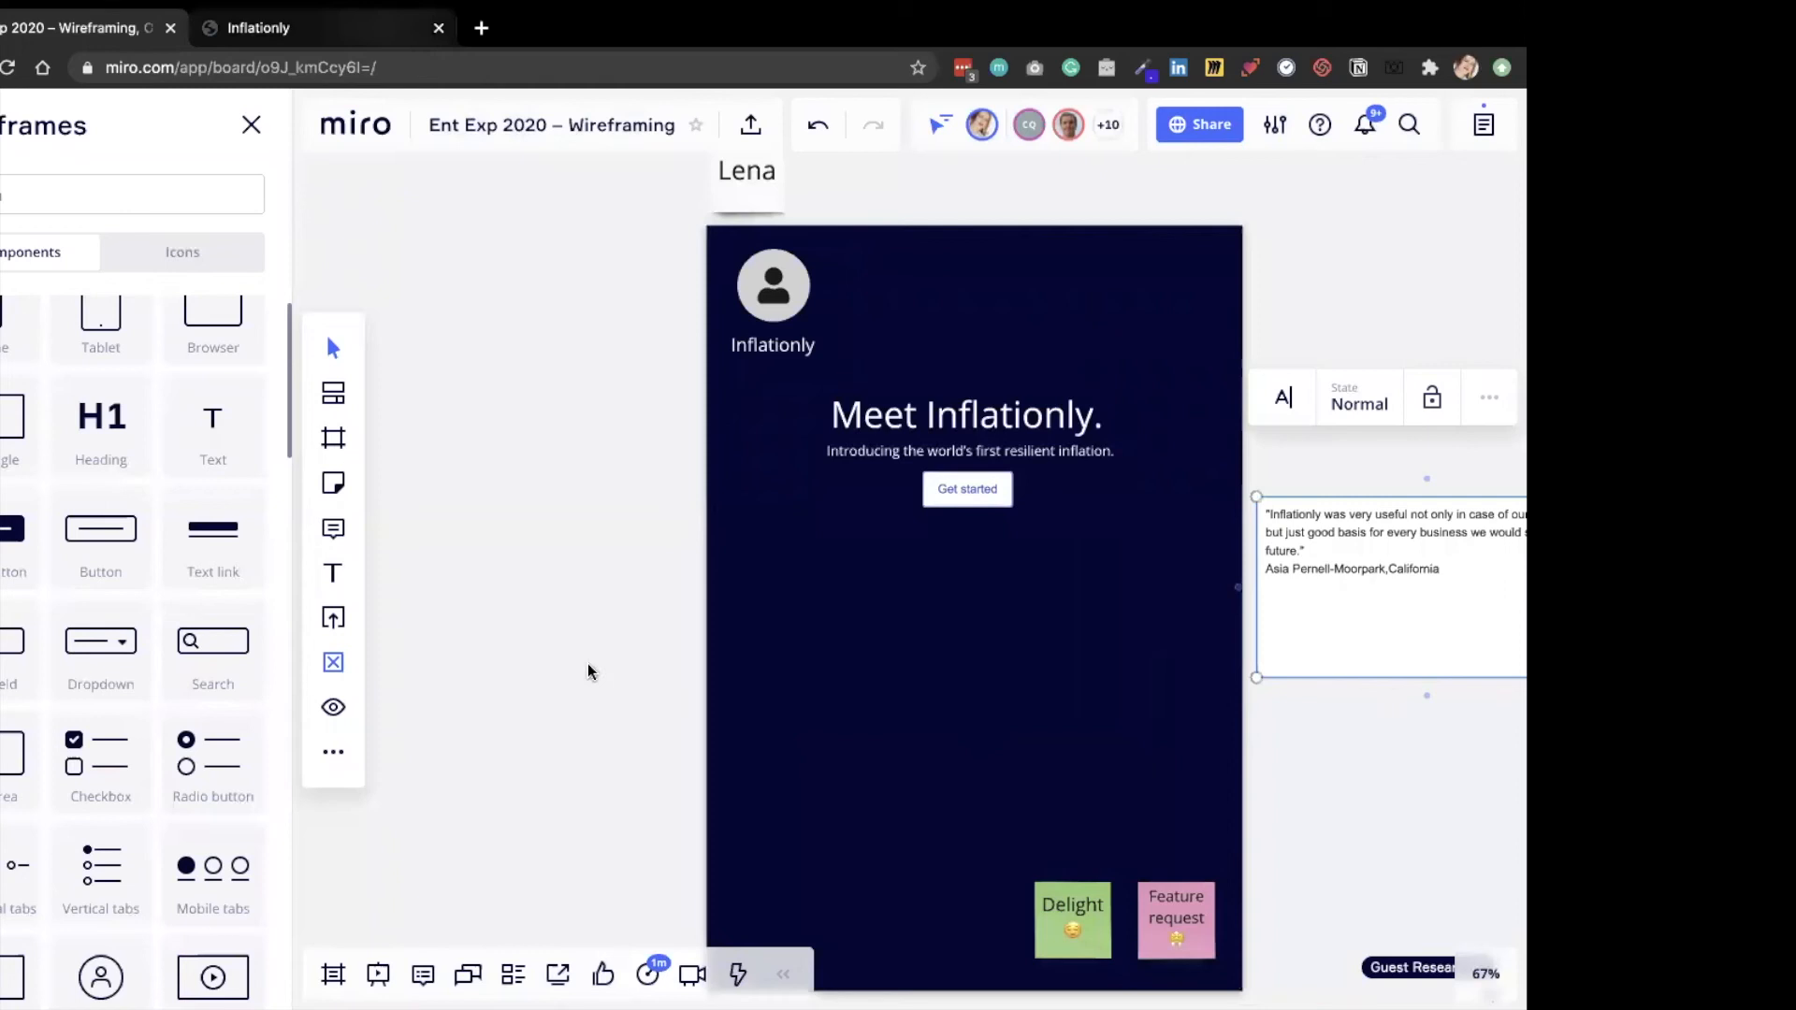
scroll(174, 193, down, 1)
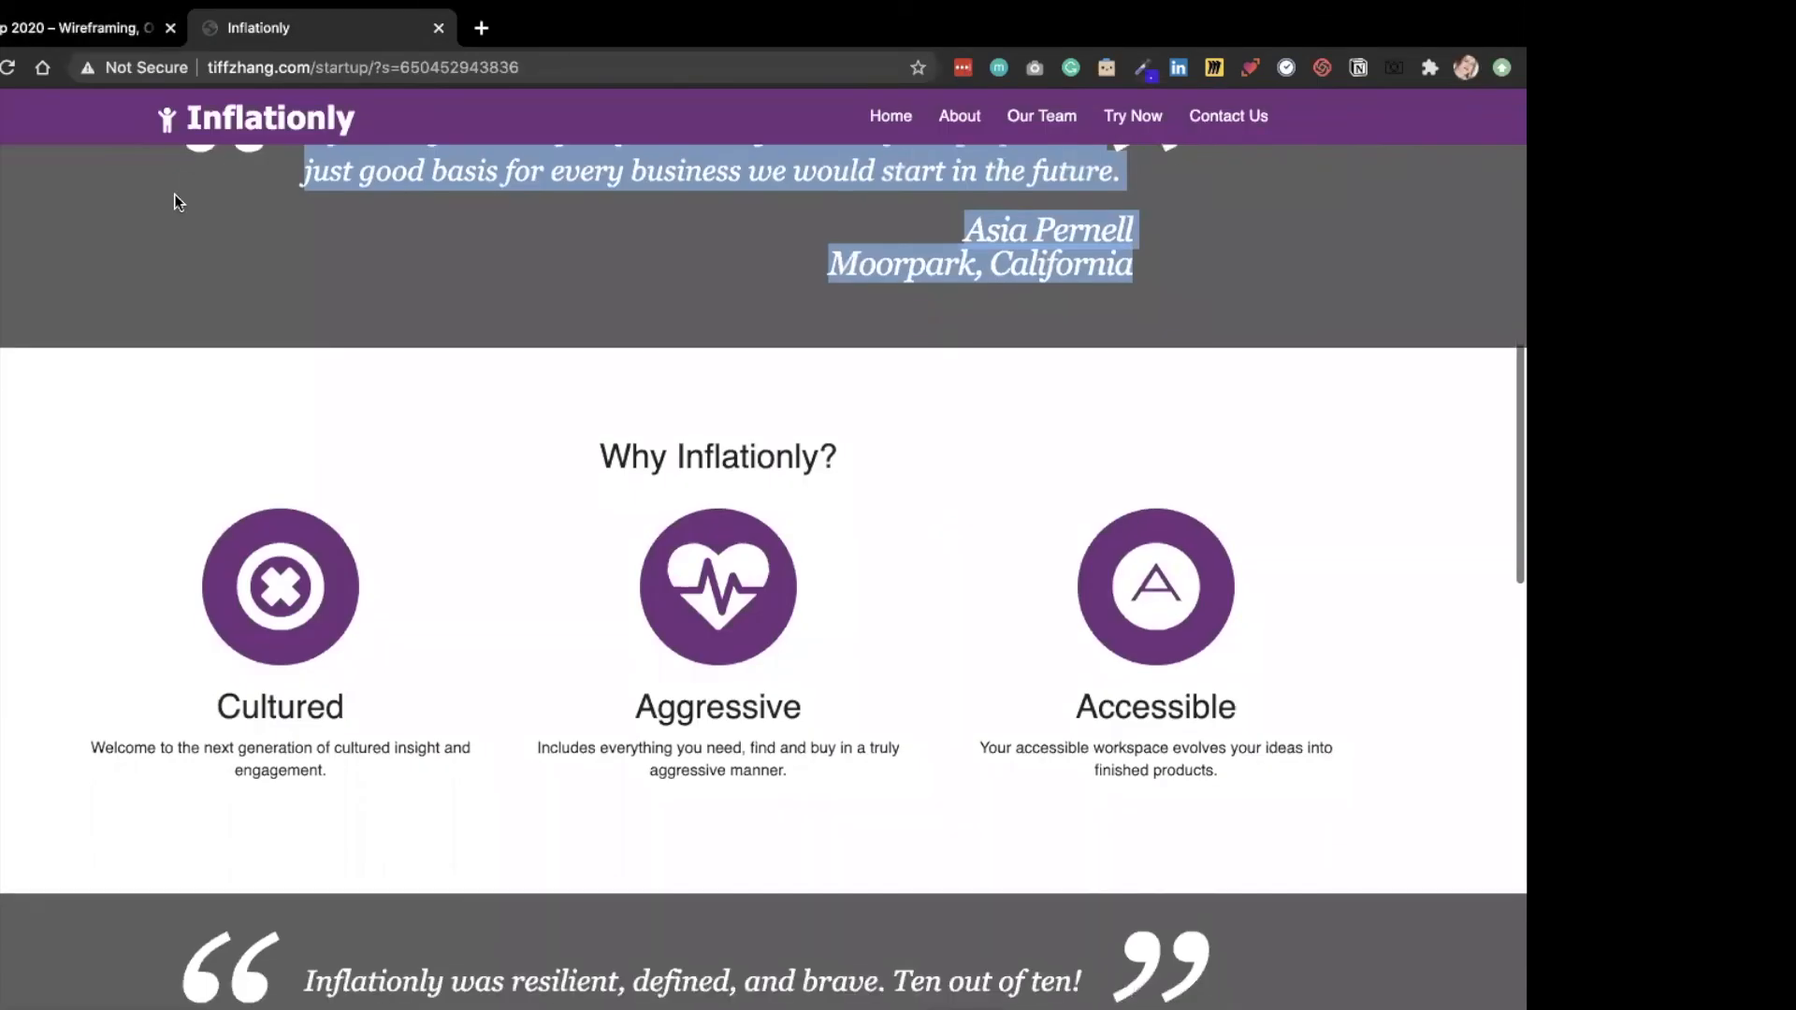
click(116, 27)
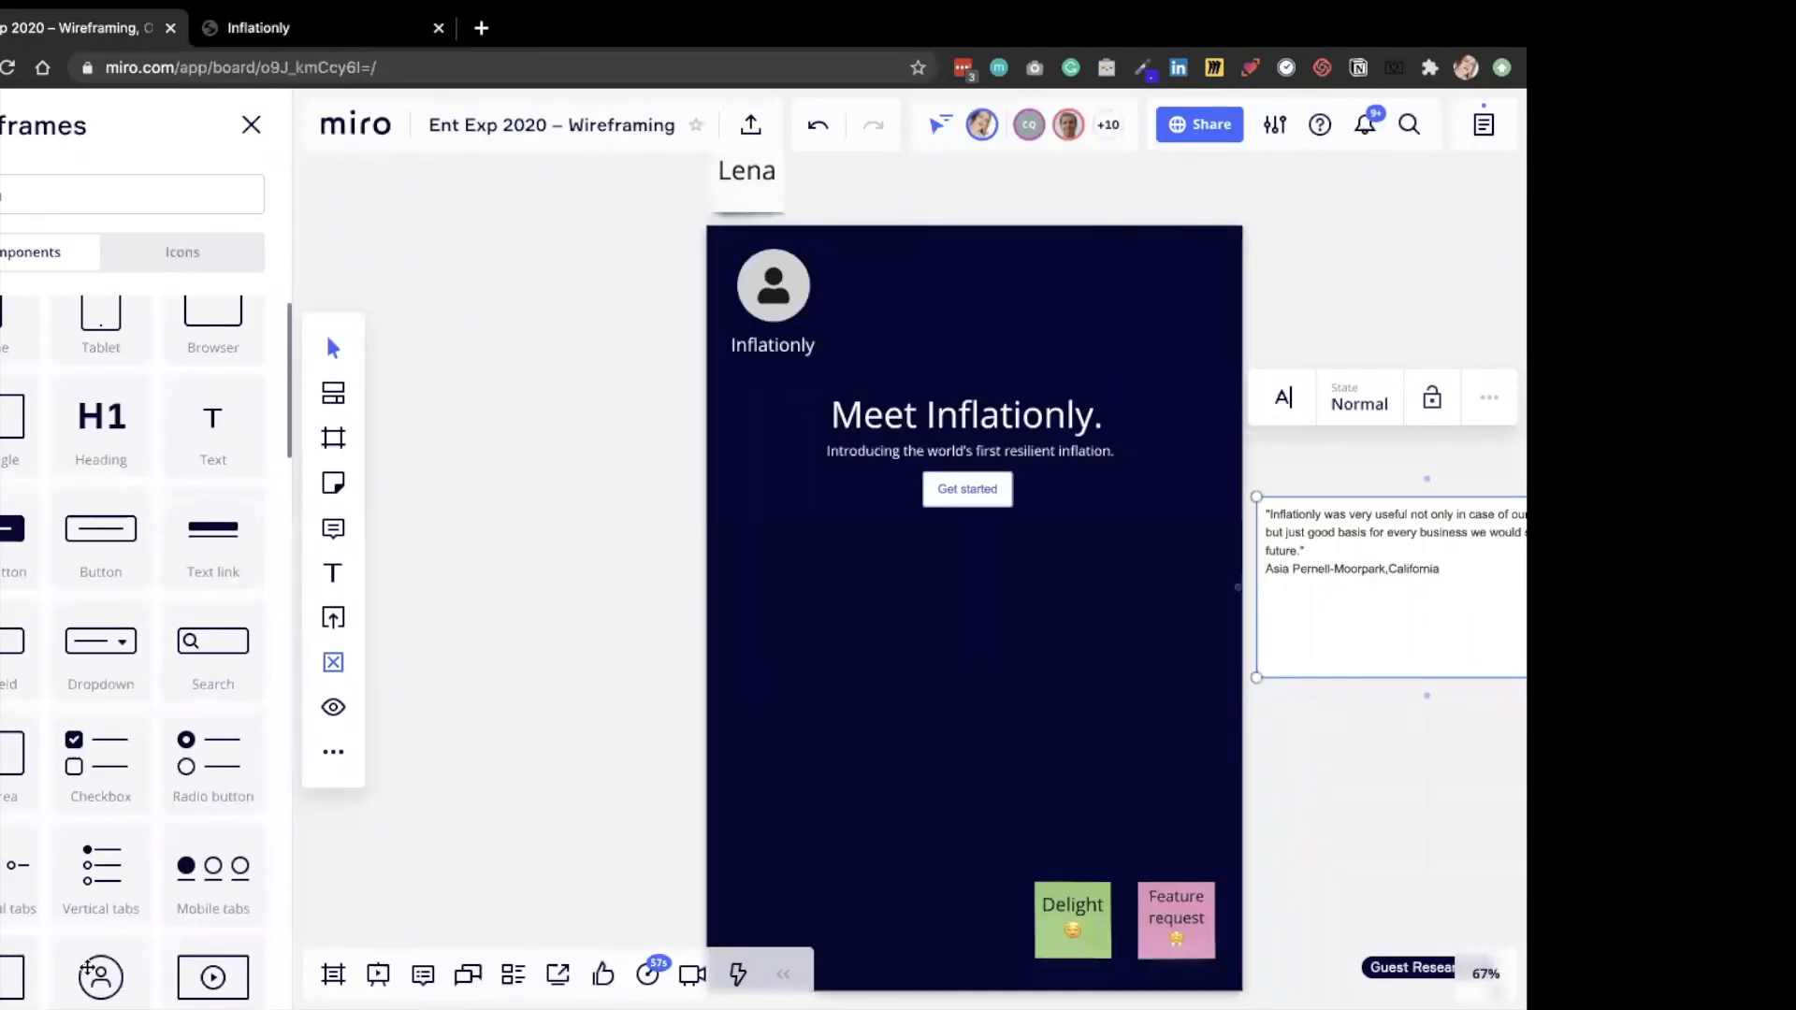
drag(87, 968, 829, 608)
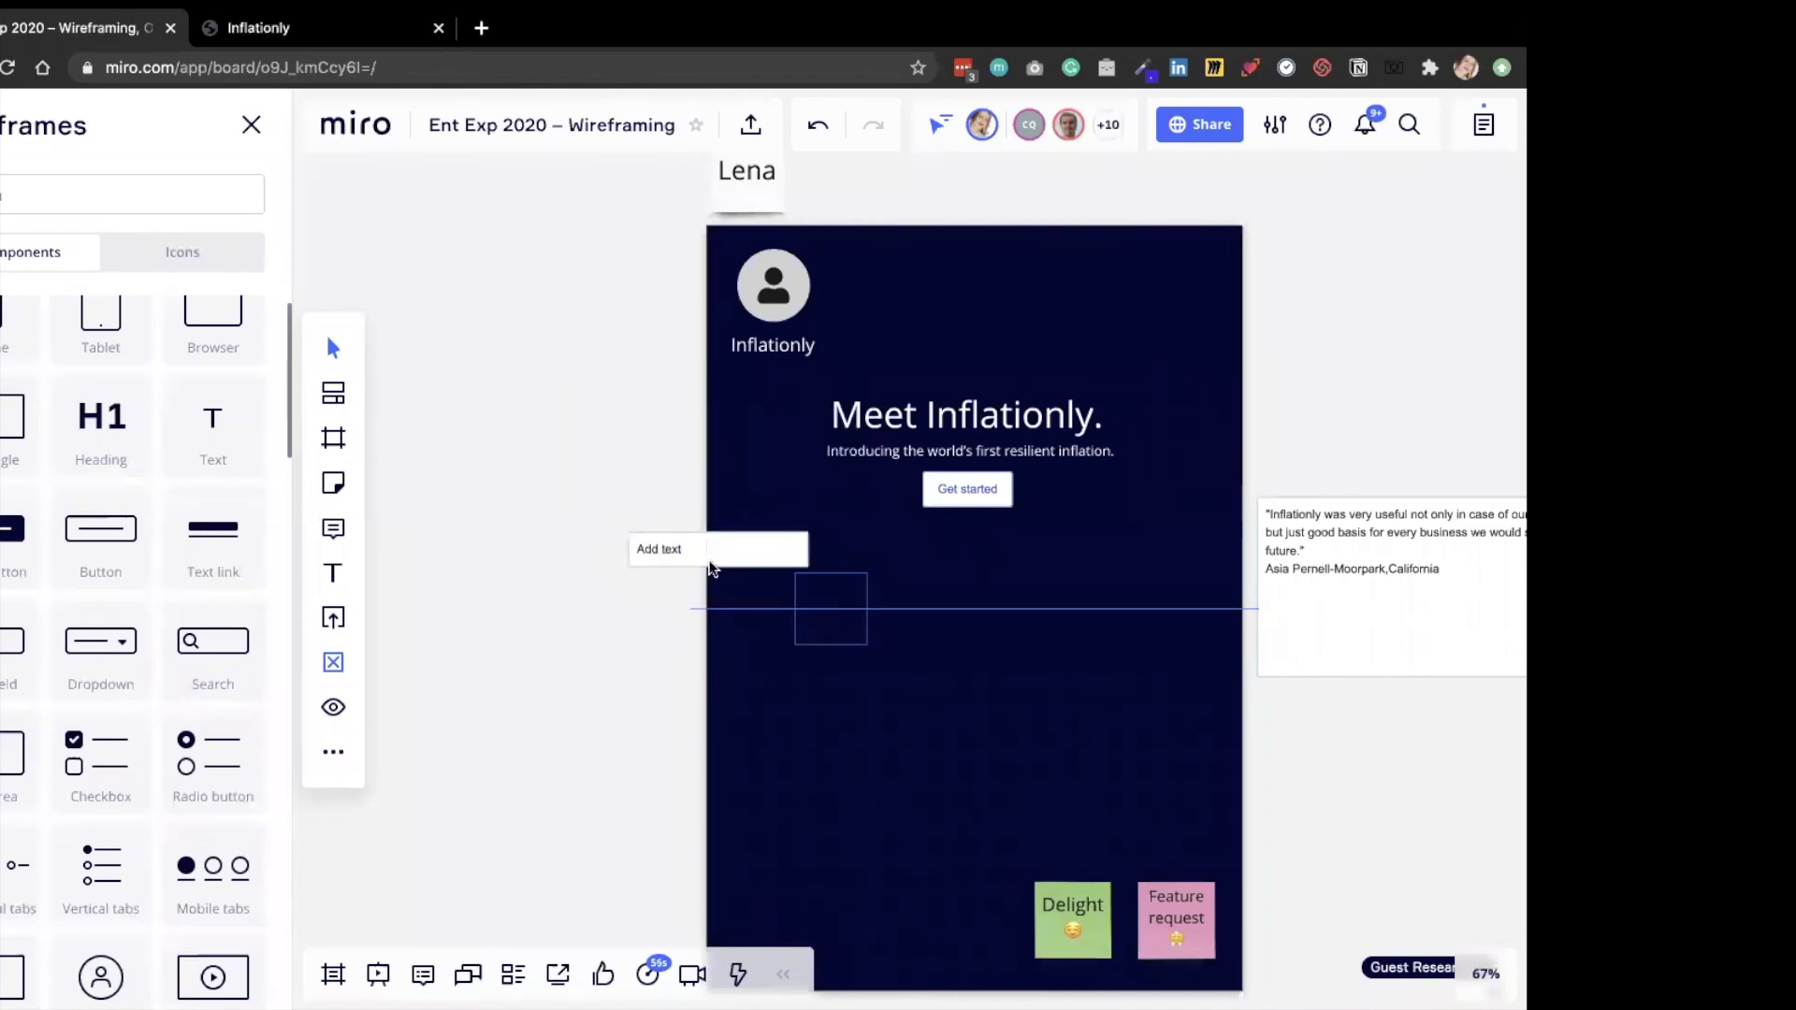
Delete the empty text input overlapping the frame's left edge and duplicate the new avatar twice to form a row of three.
click(711, 564)
key(Delete)
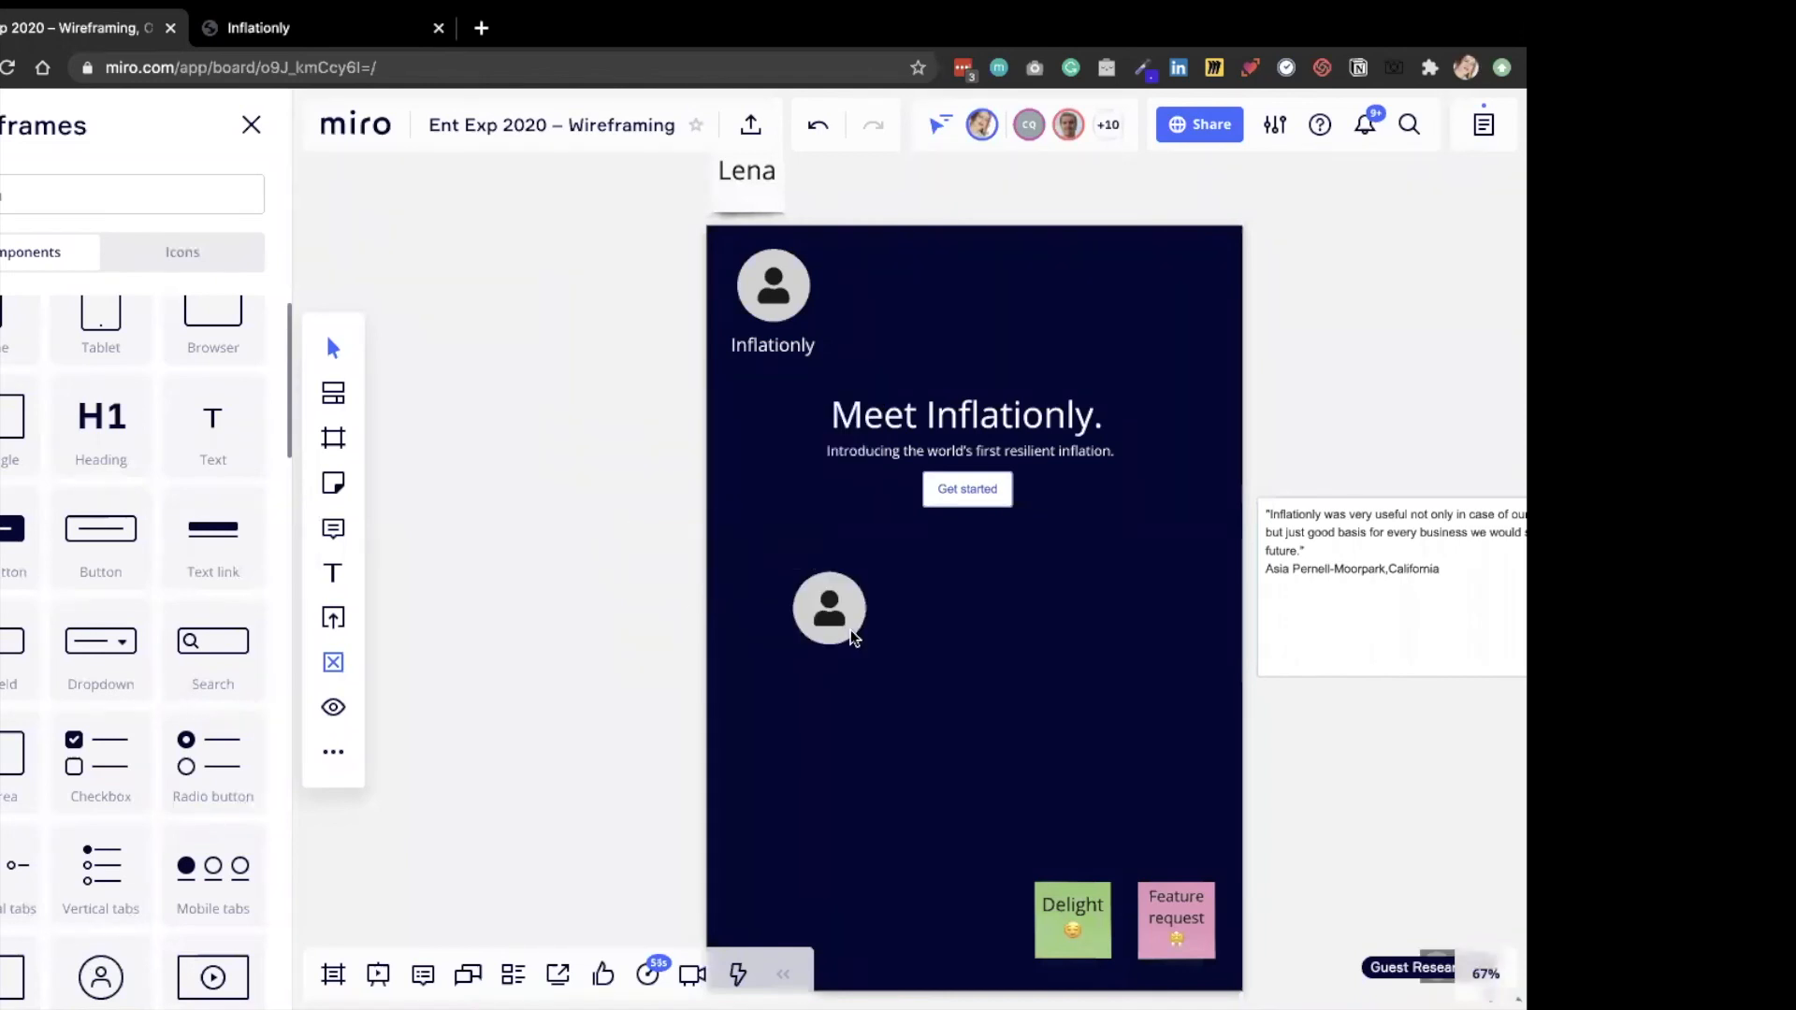
mouse_move(854, 638)
mouse_down()
mouse_move(848, 664)
mouse_move(859, 653)
mouse_up()
key(ctrl+d)
key(ctrl+d)
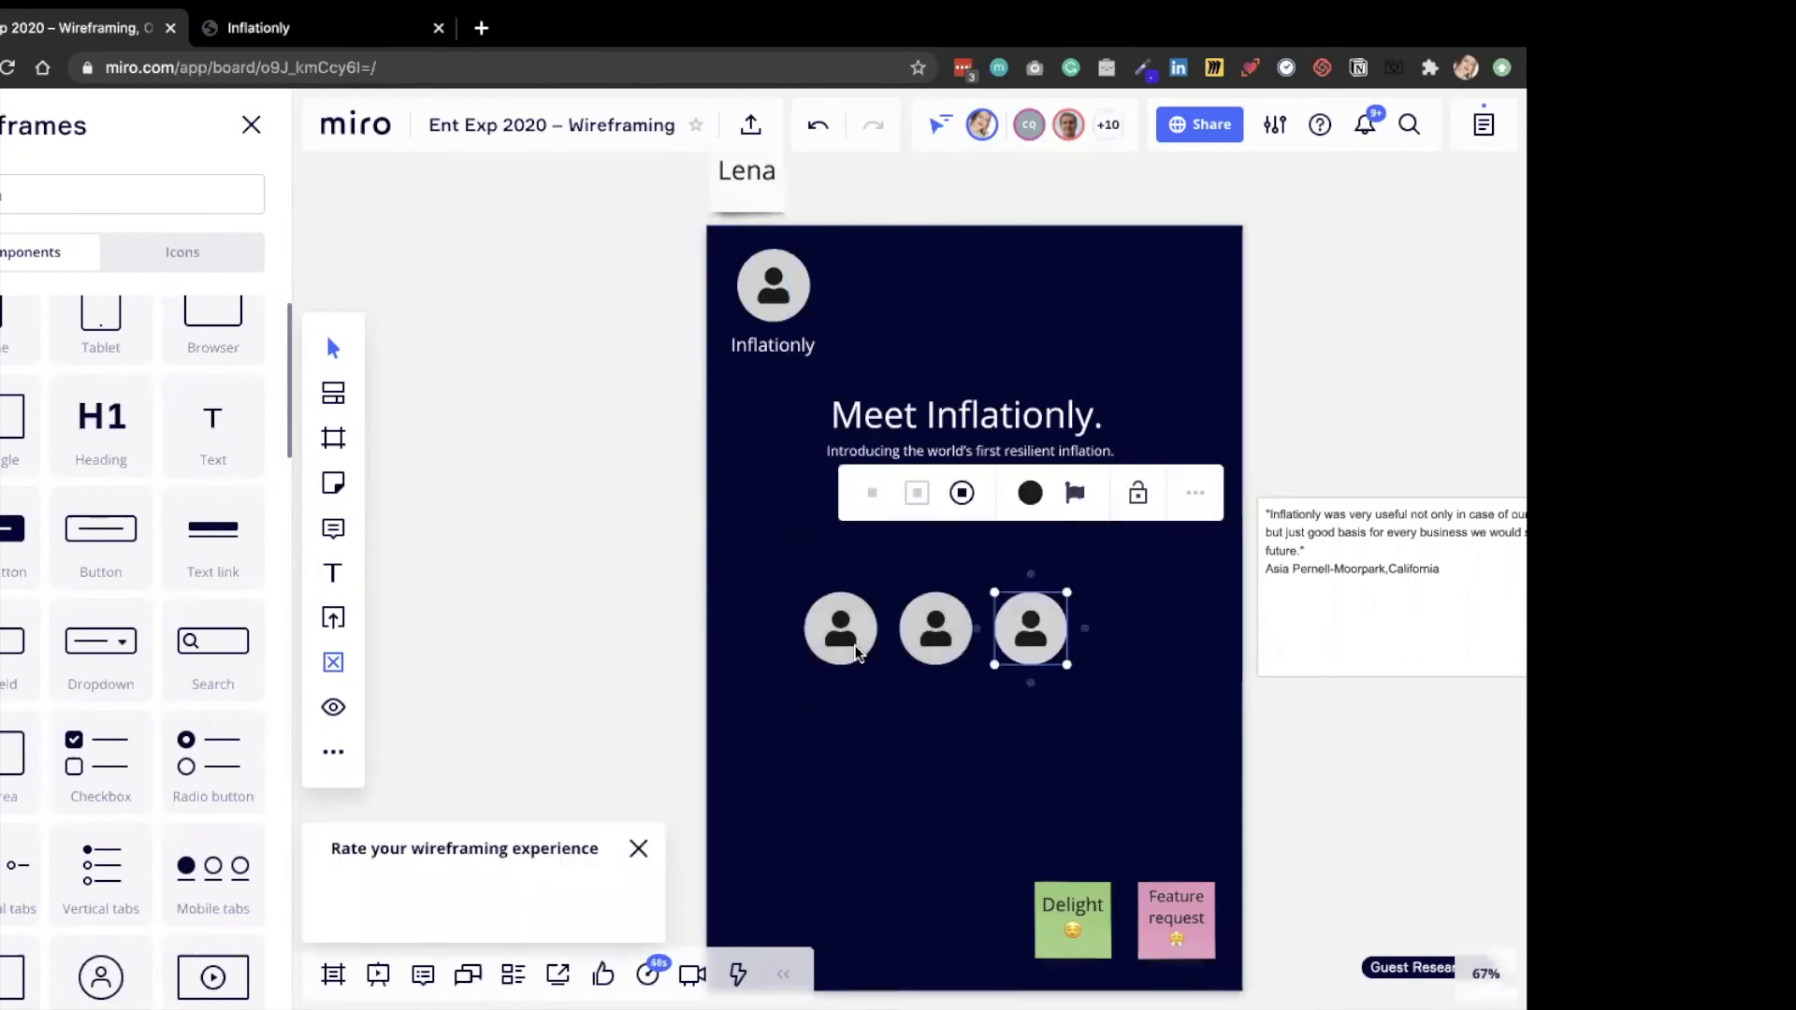
Select the row of three avatars and move it right, roughly centering it below the Get started button.
shift+click(851, 645)
shift+click(963, 651)
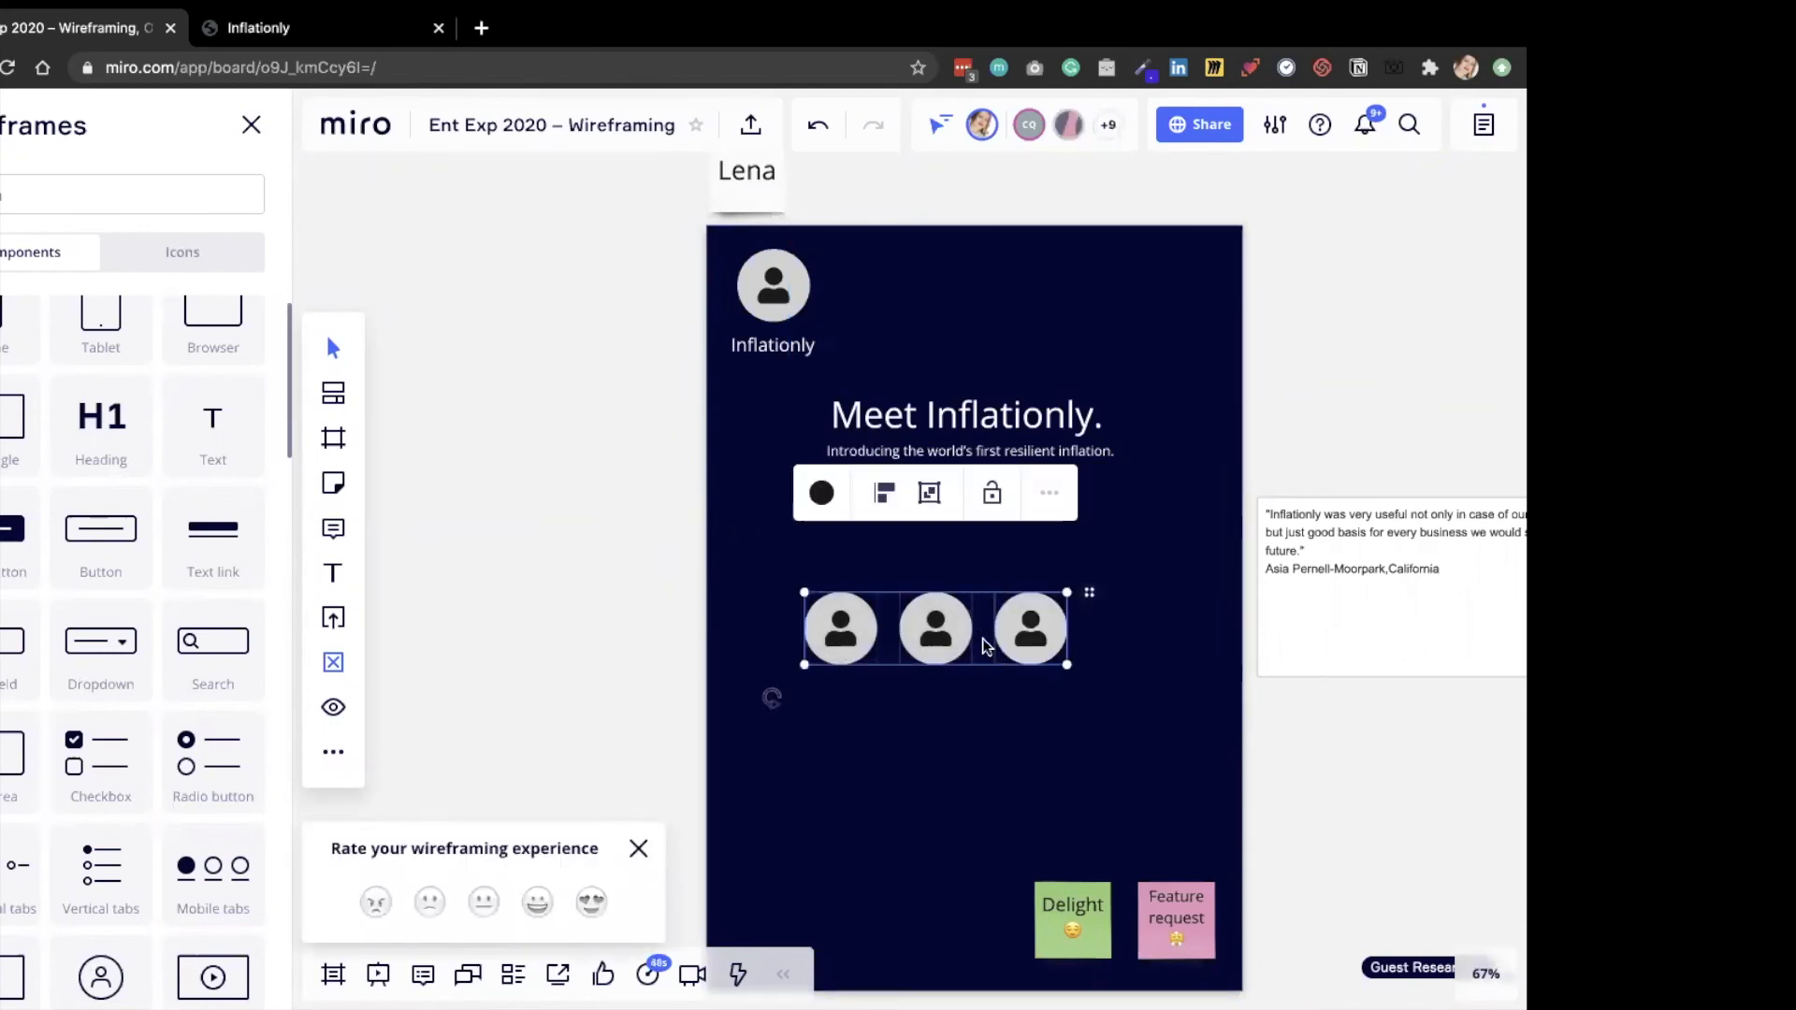
drag(963, 648, 984, 647)
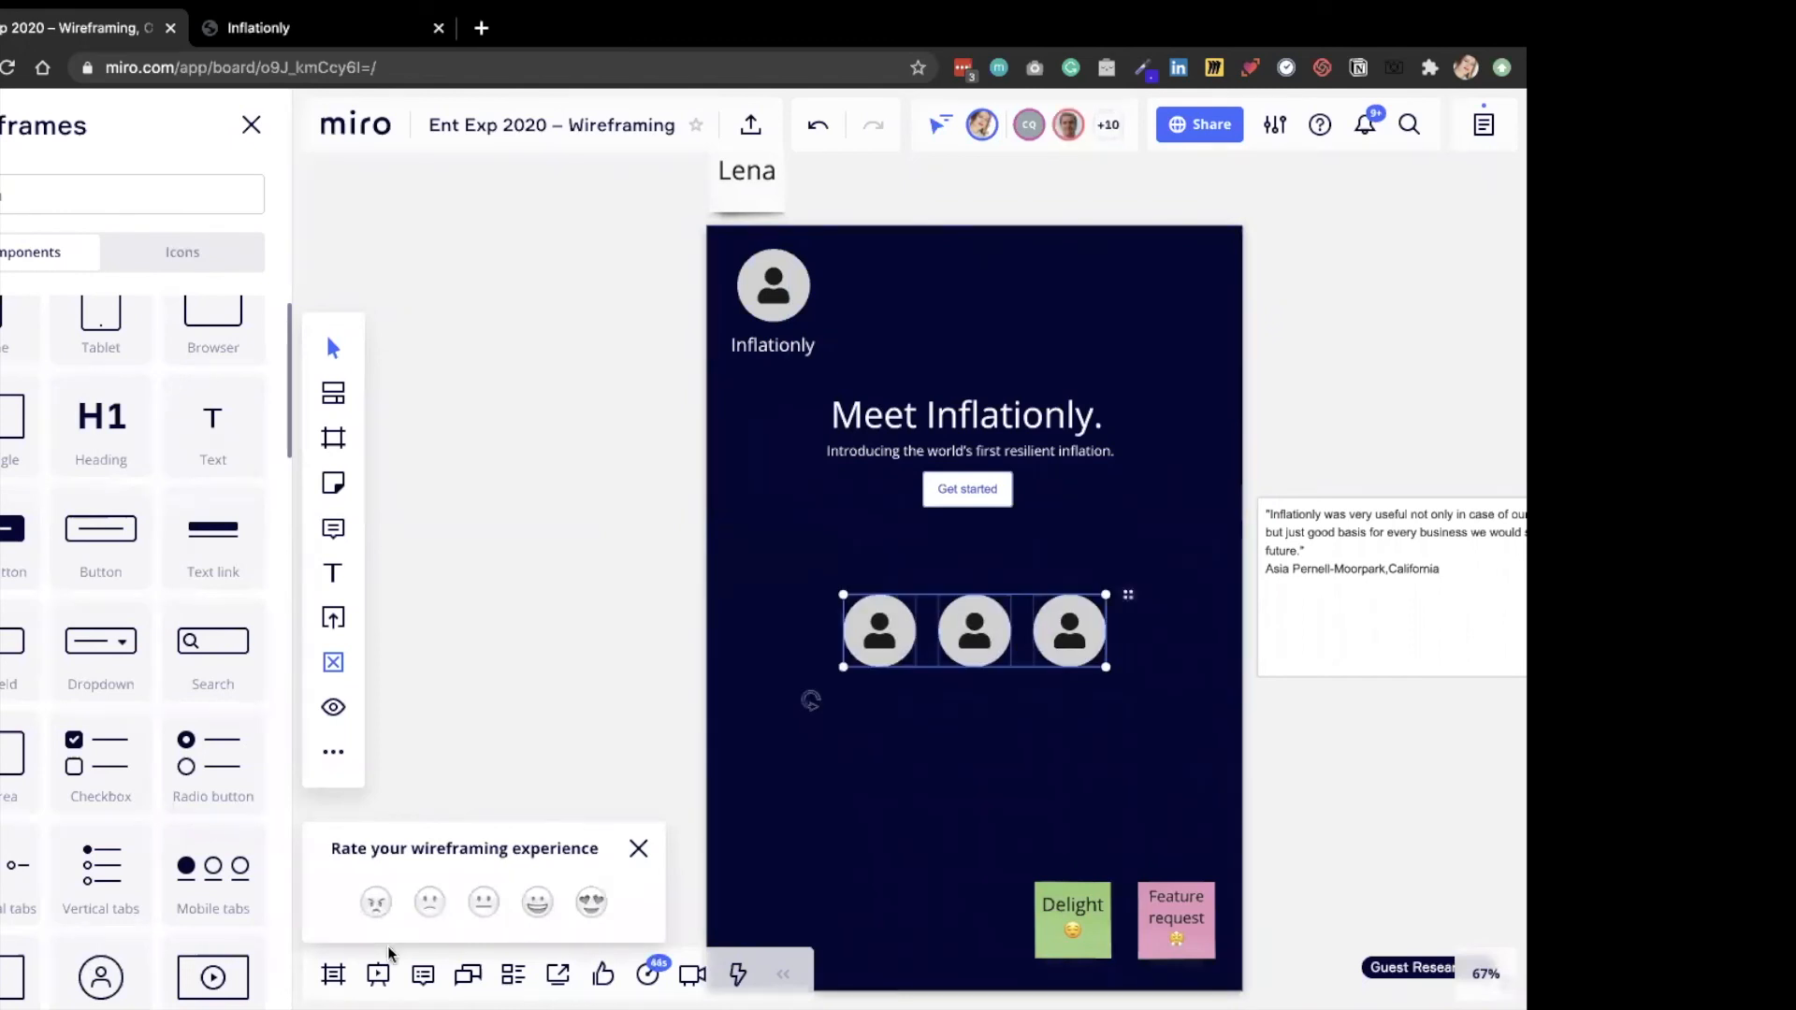
Rate the wireframing experience with the heart-eyes emoji and dismiss the survey without a comment.
click(589, 903)
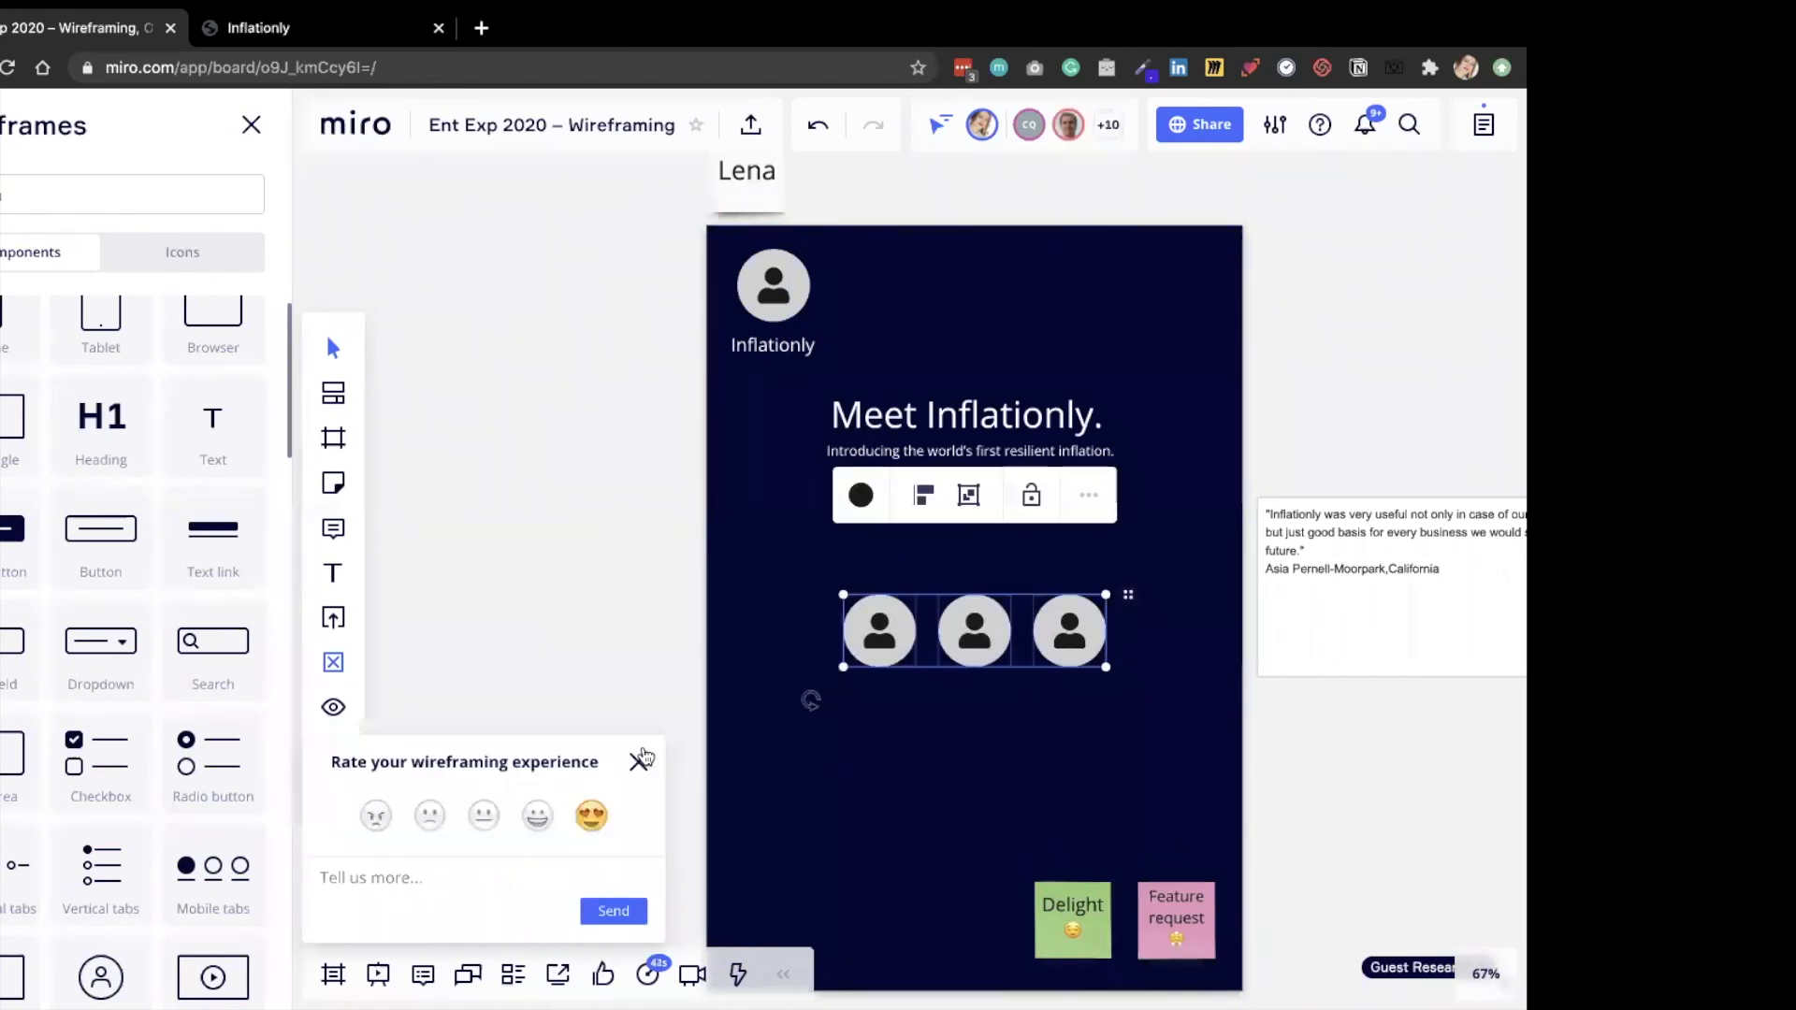
click(421, 475)
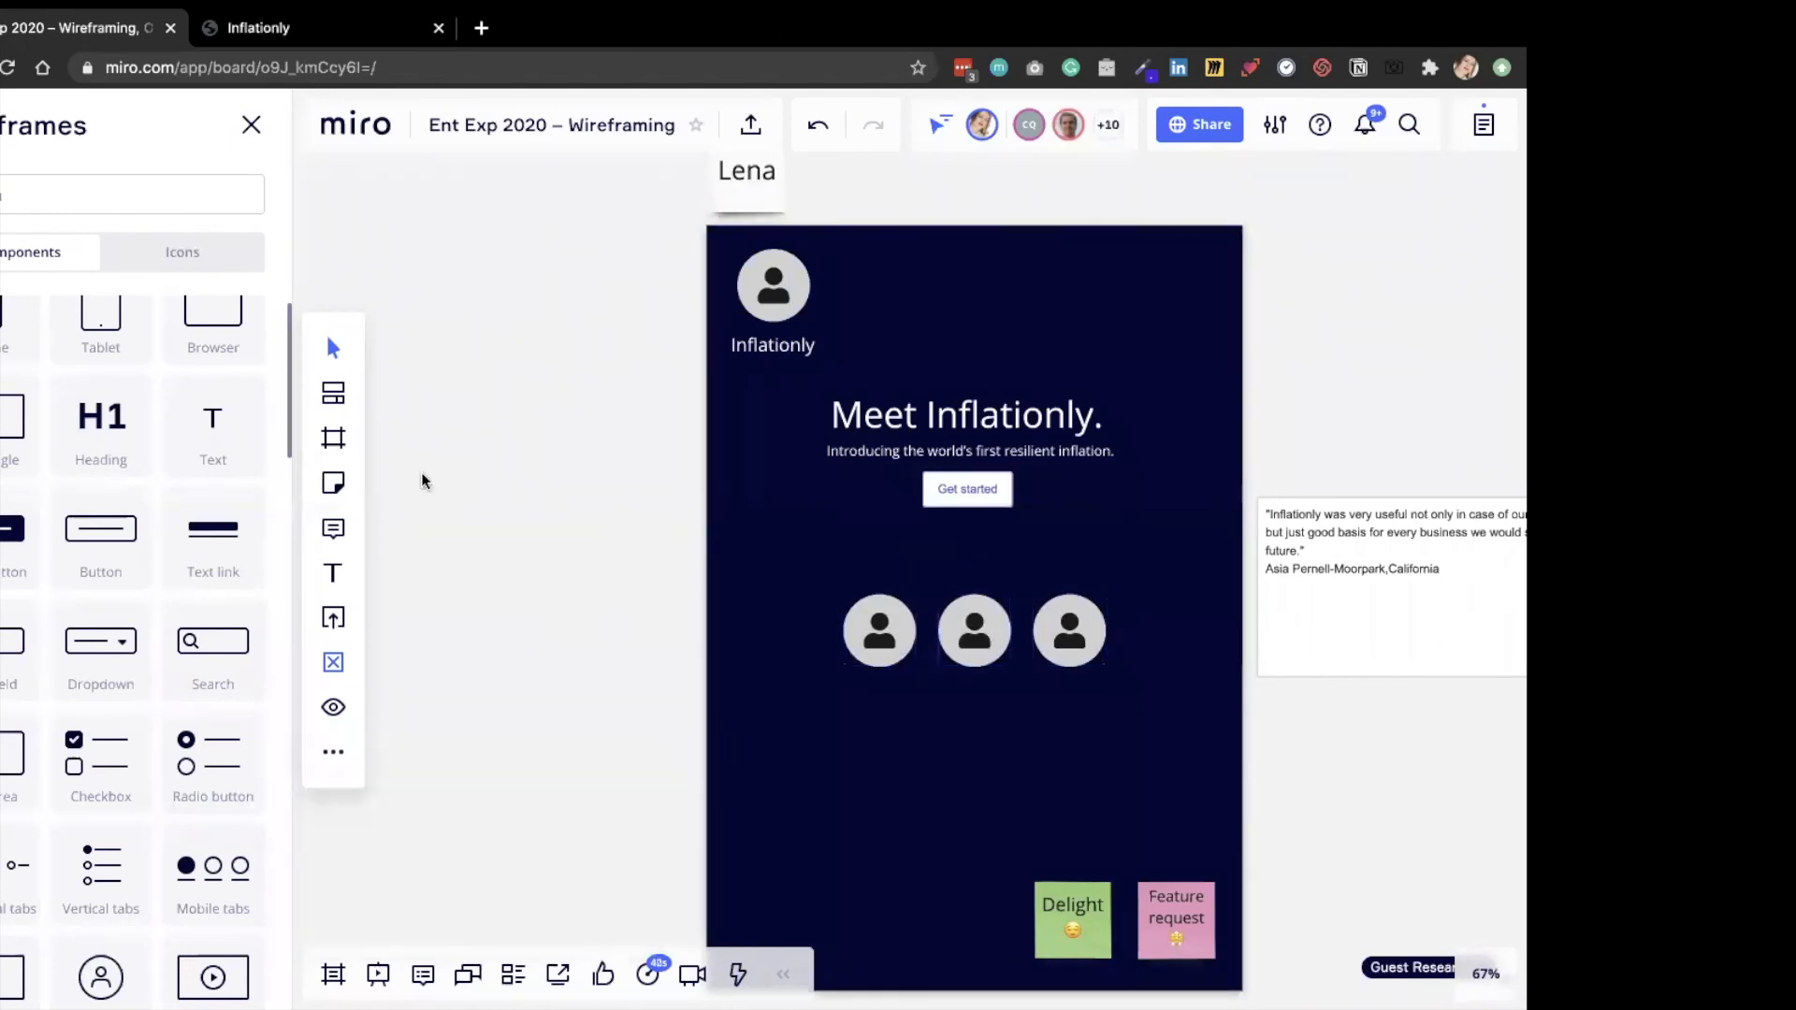
Copy the "Cultured" heading and description from the Inflationly startup page and paste them below the avatars in the Miro frame.
click(249, 21)
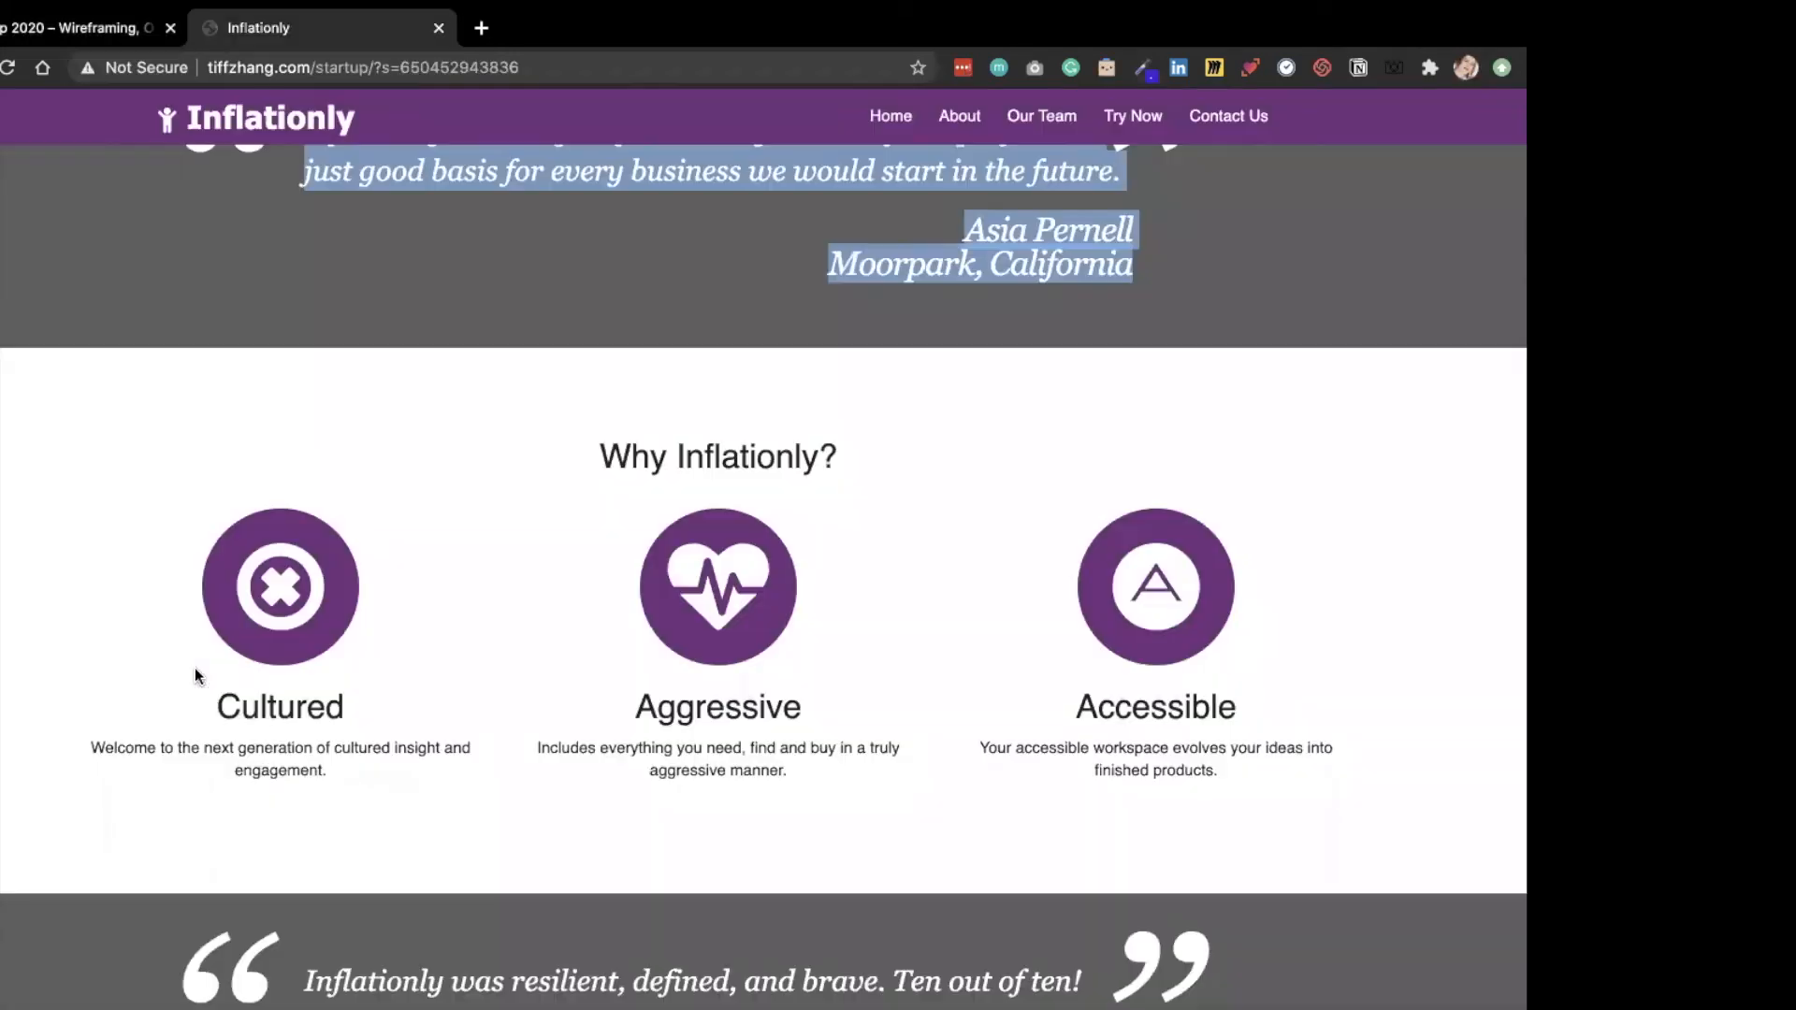
drag(204, 723, 372, 769)
key(super+c)
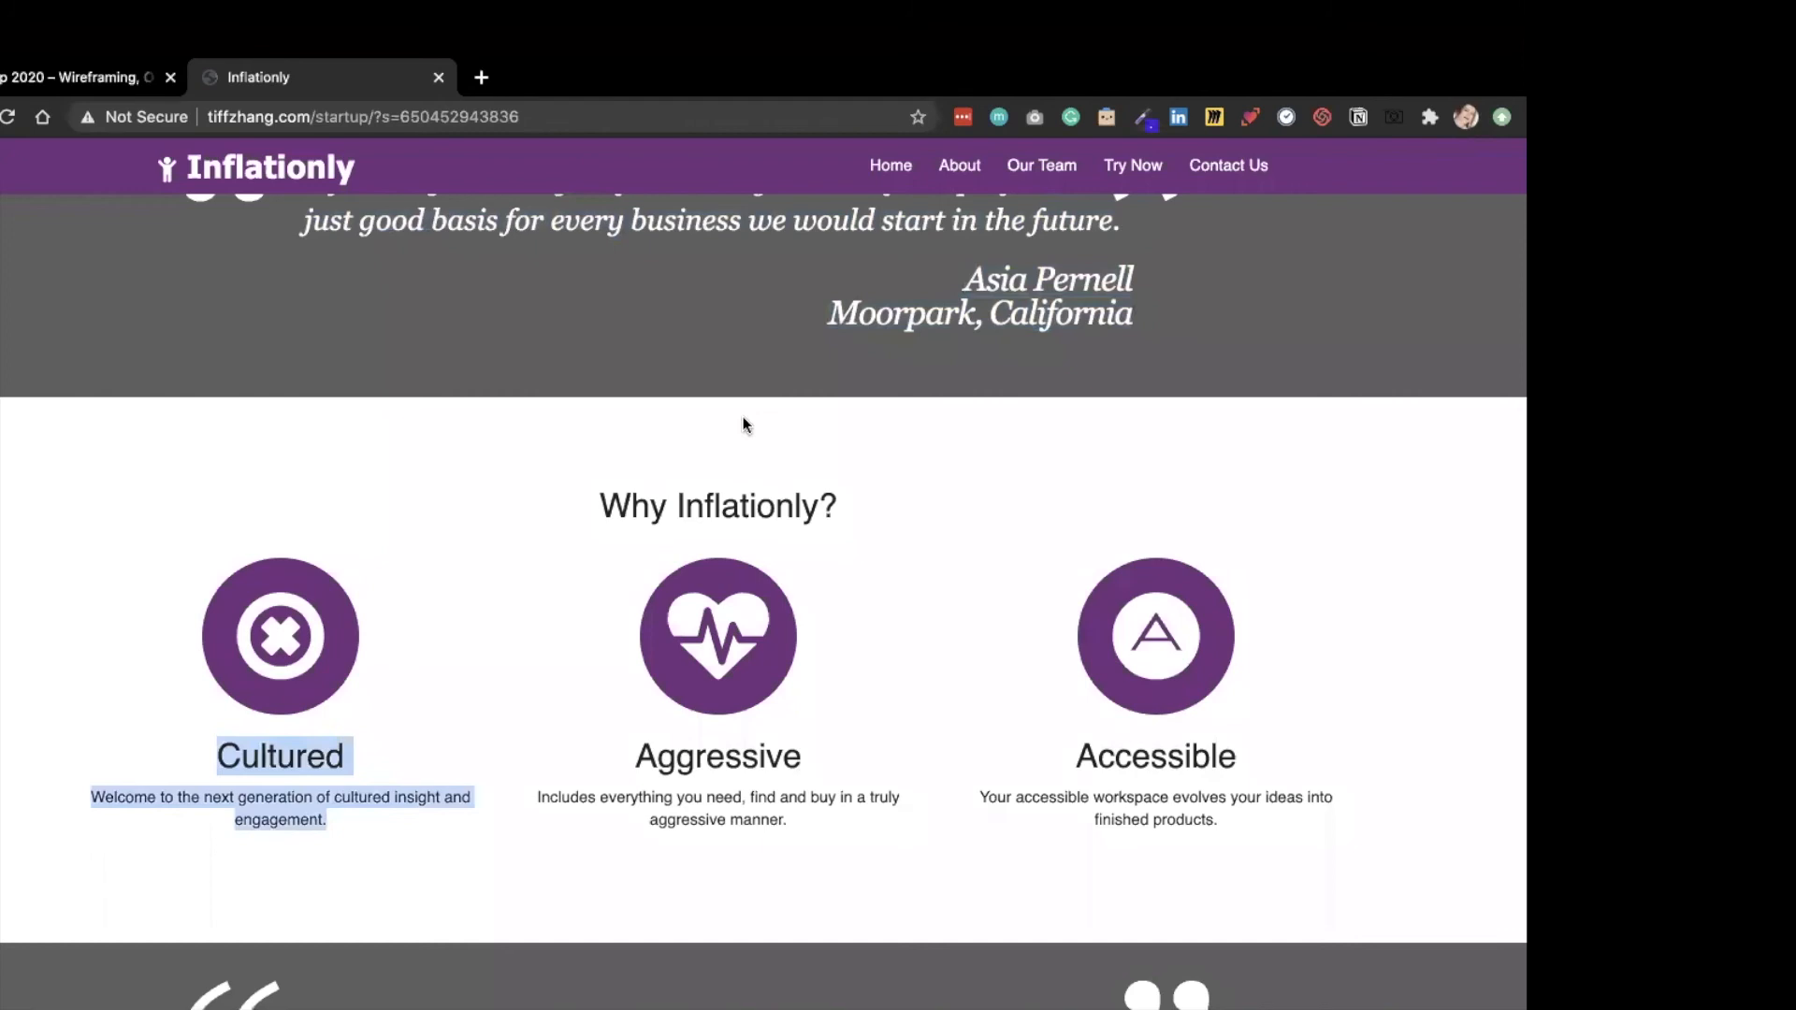
click(89, 30)
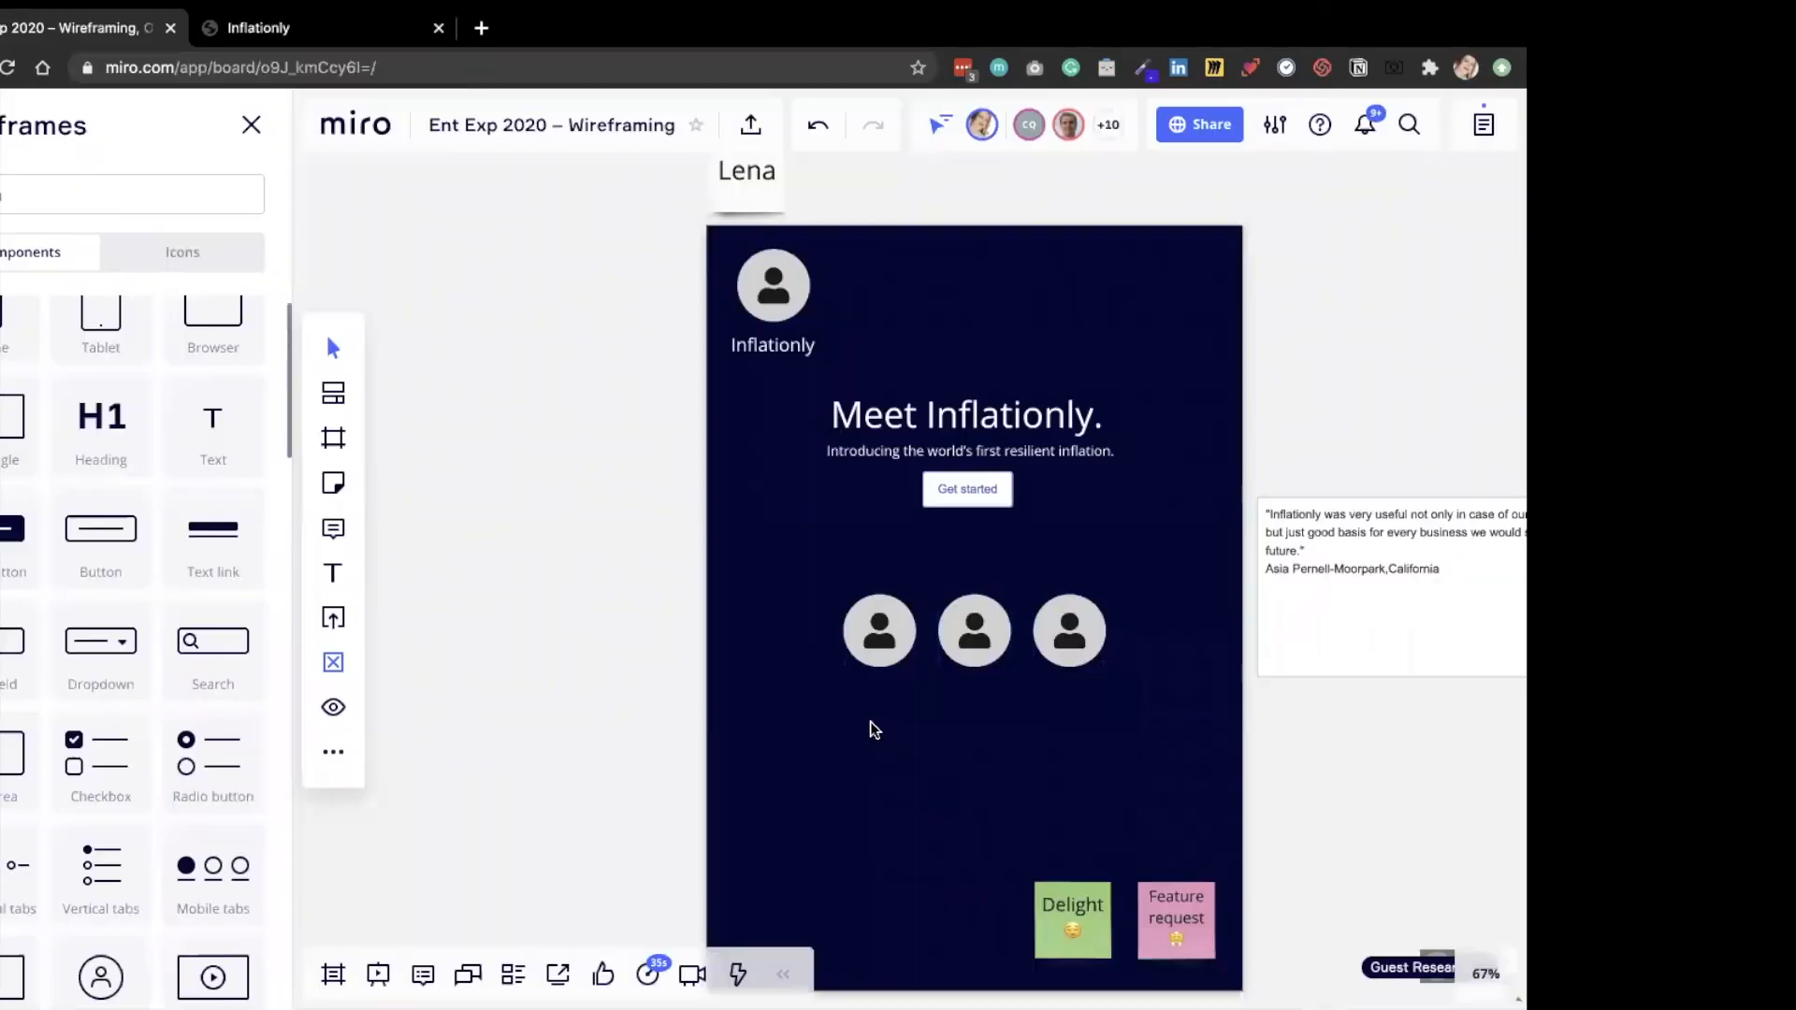
key(super+v)
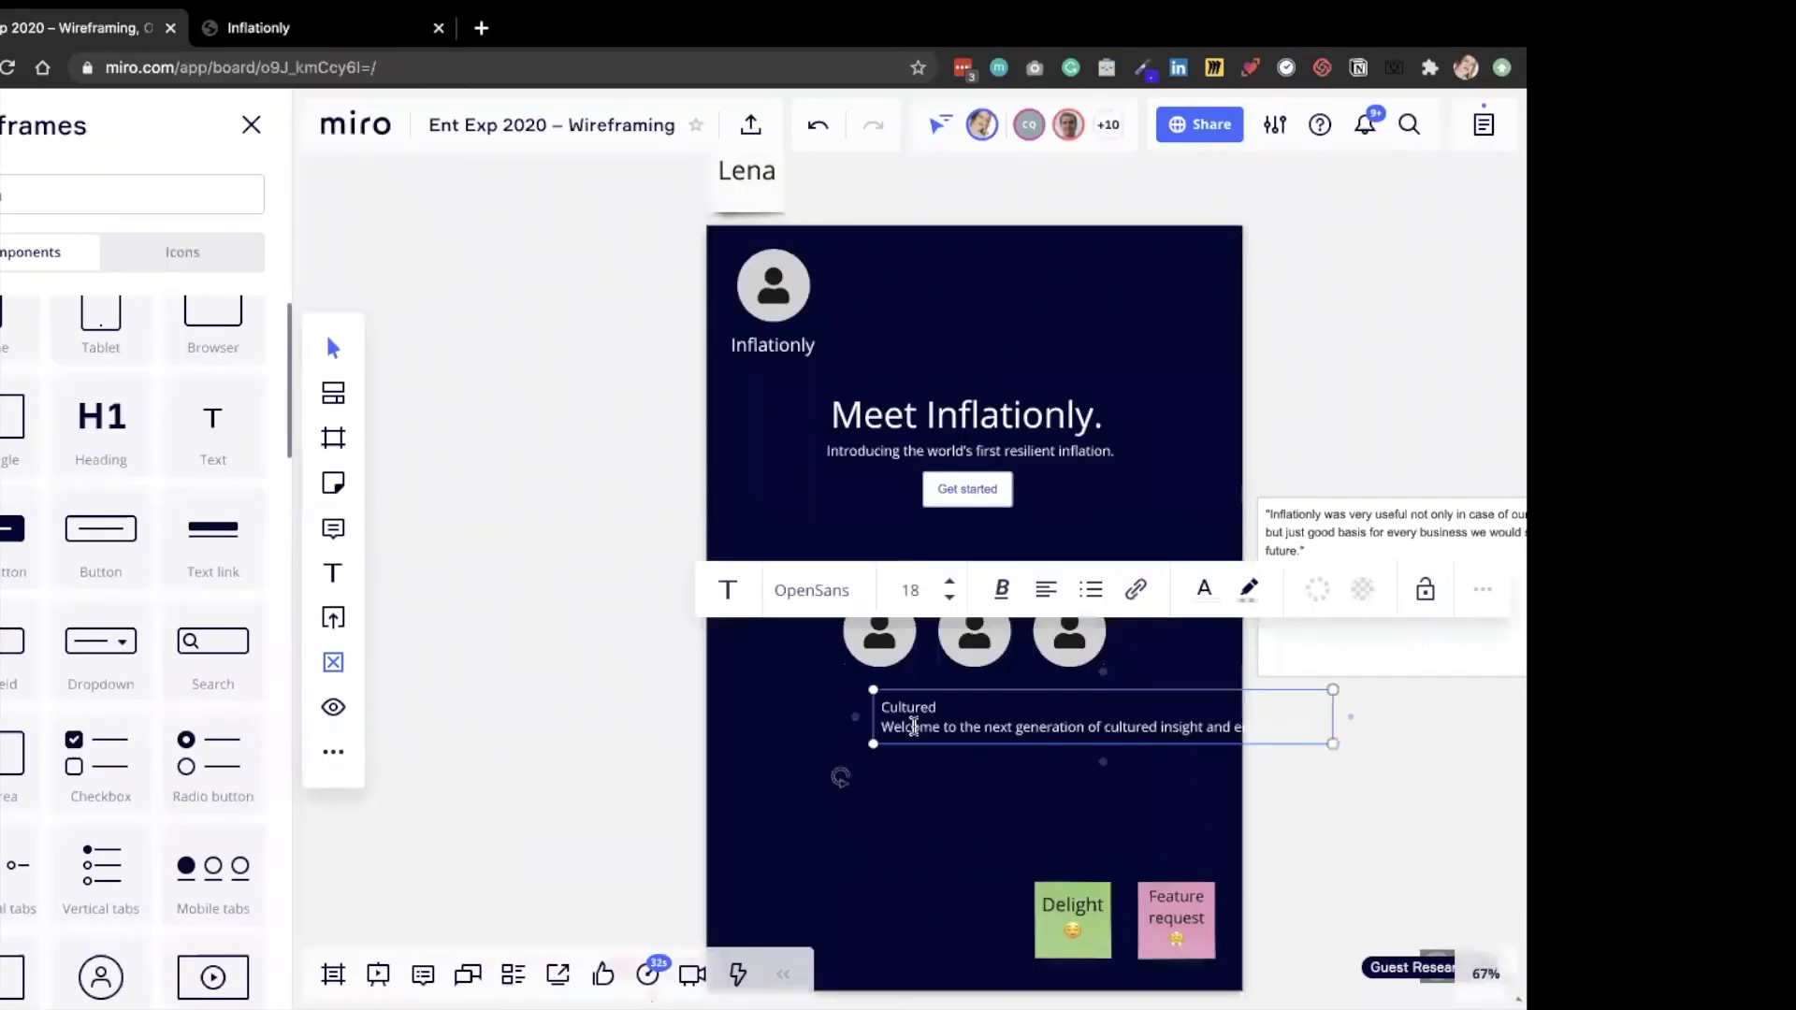
Center-align the pasted Cultured text and move it left so it fits inside the frame.
key(super+a)
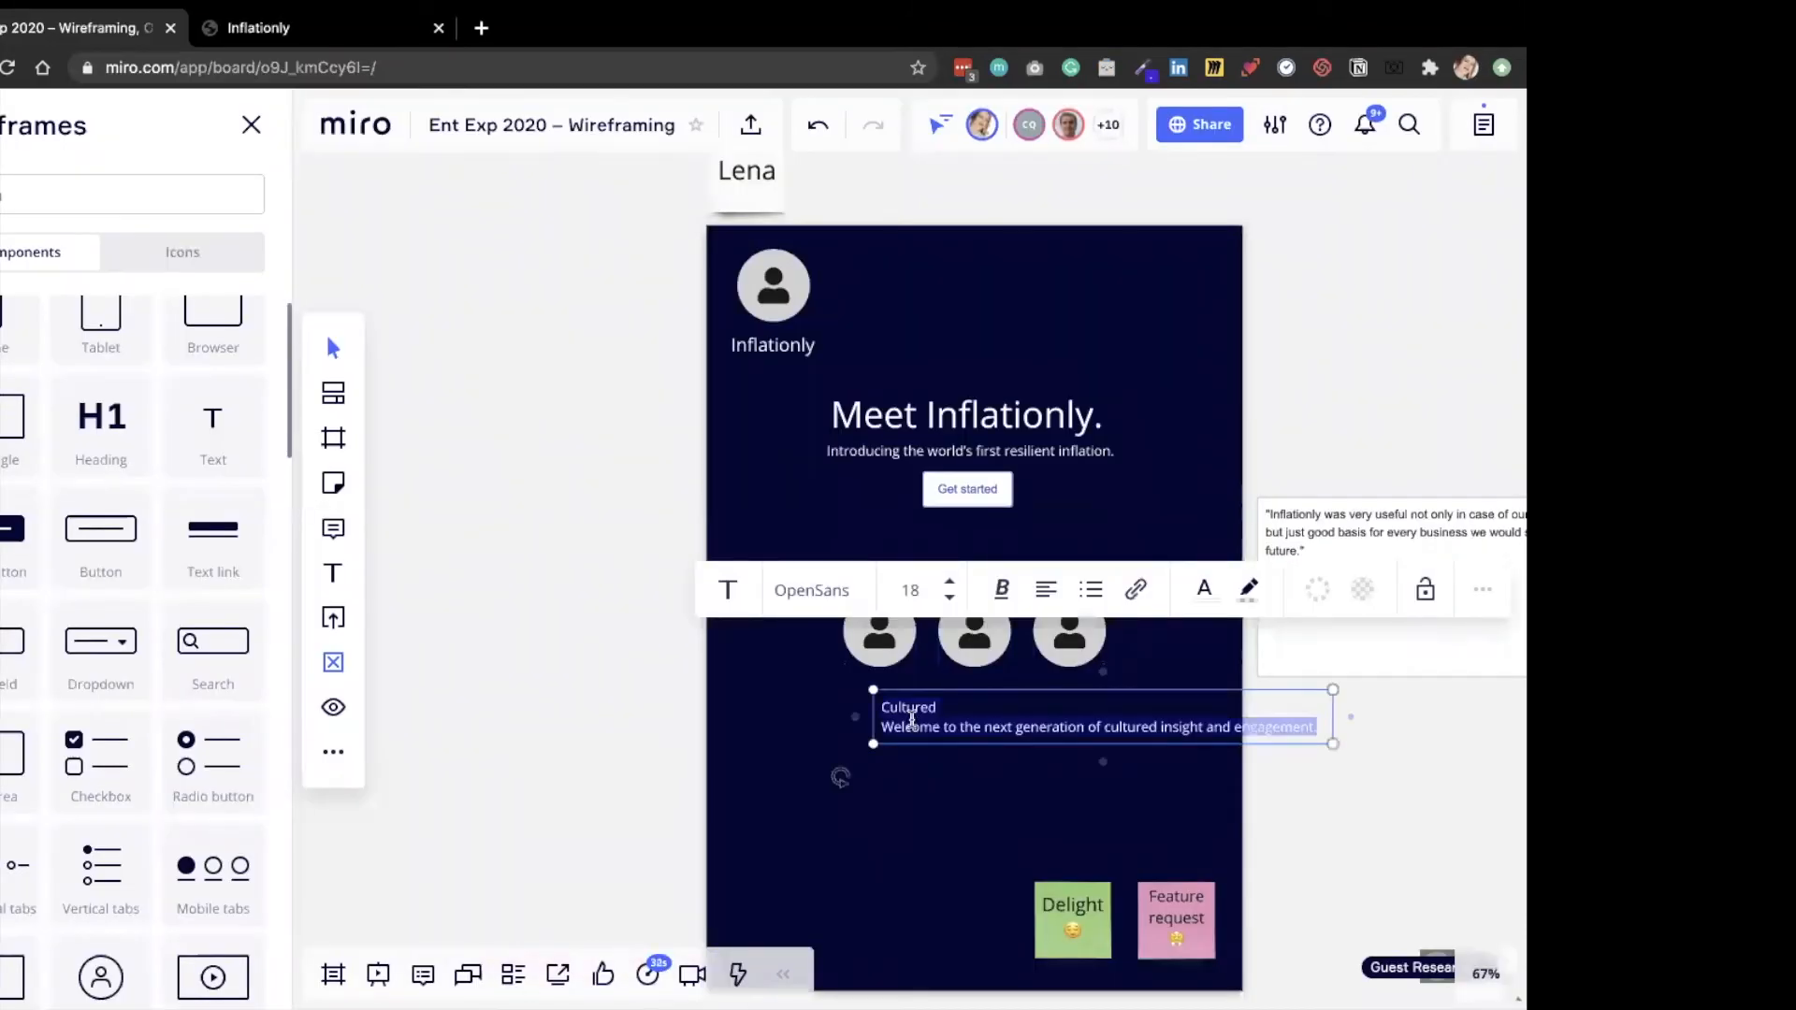
click(1054, 648)
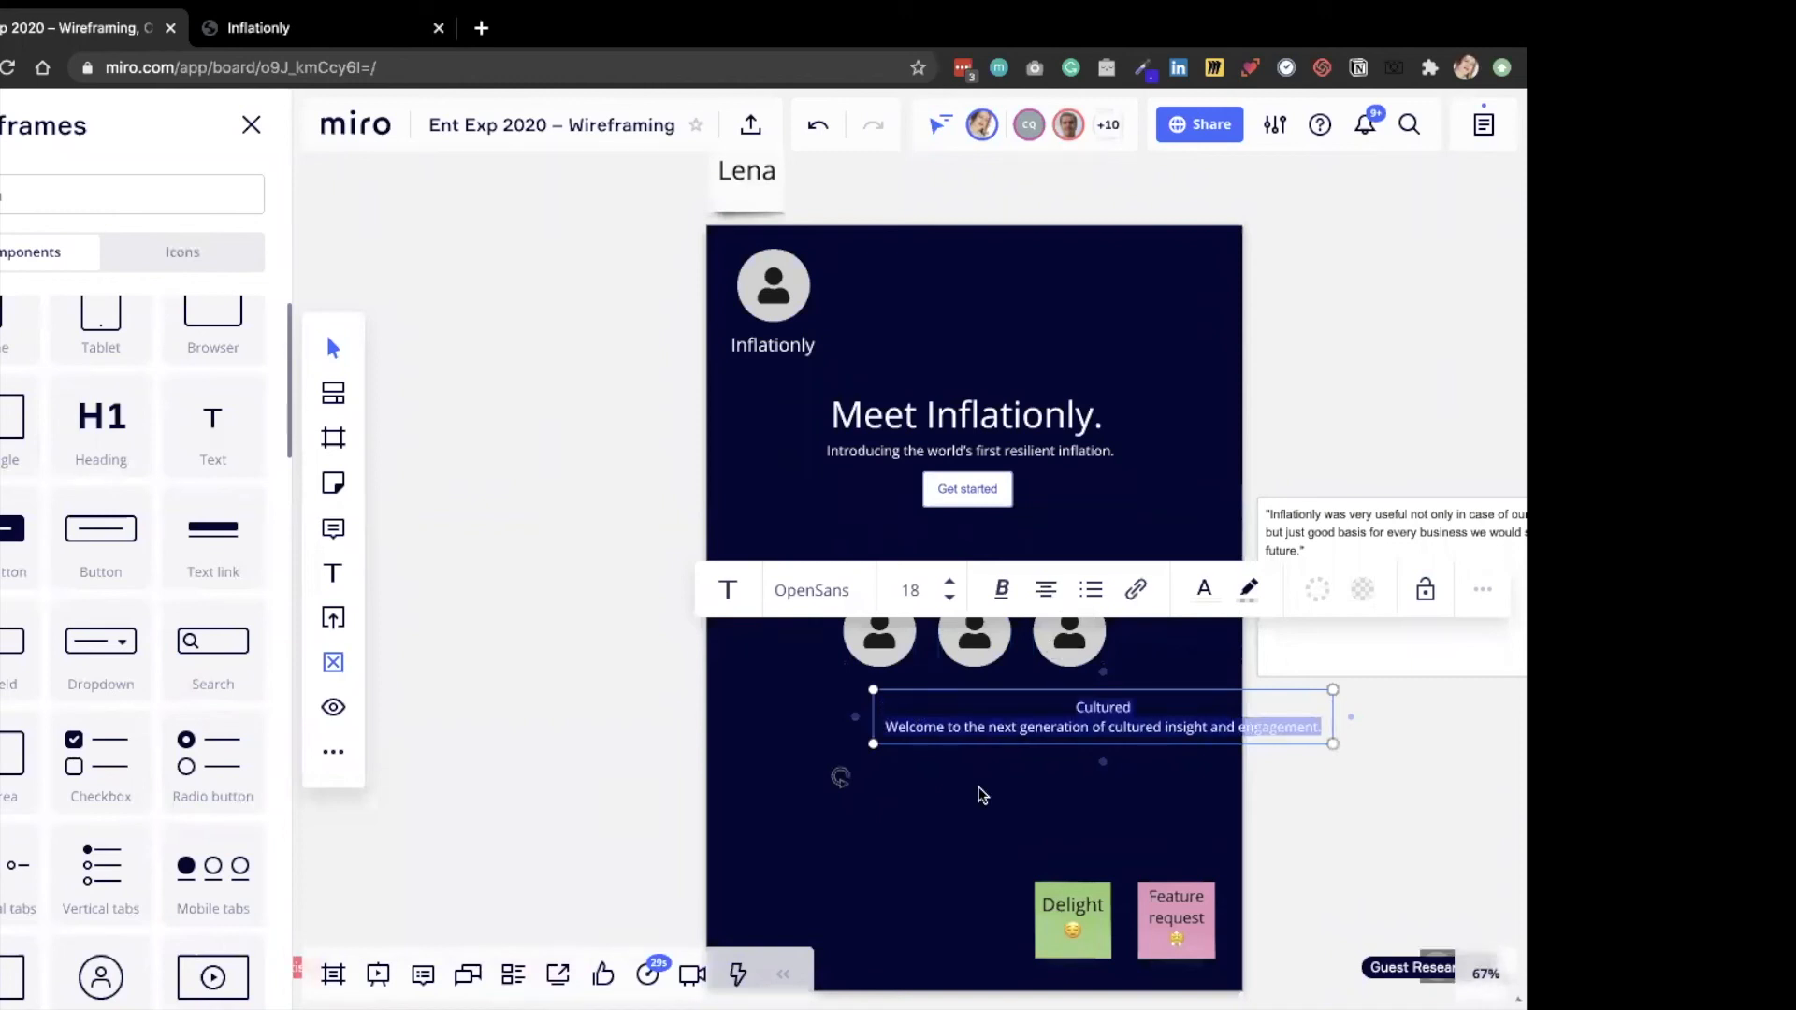
click(979, 788)
drag(947, 706, 776, 706)
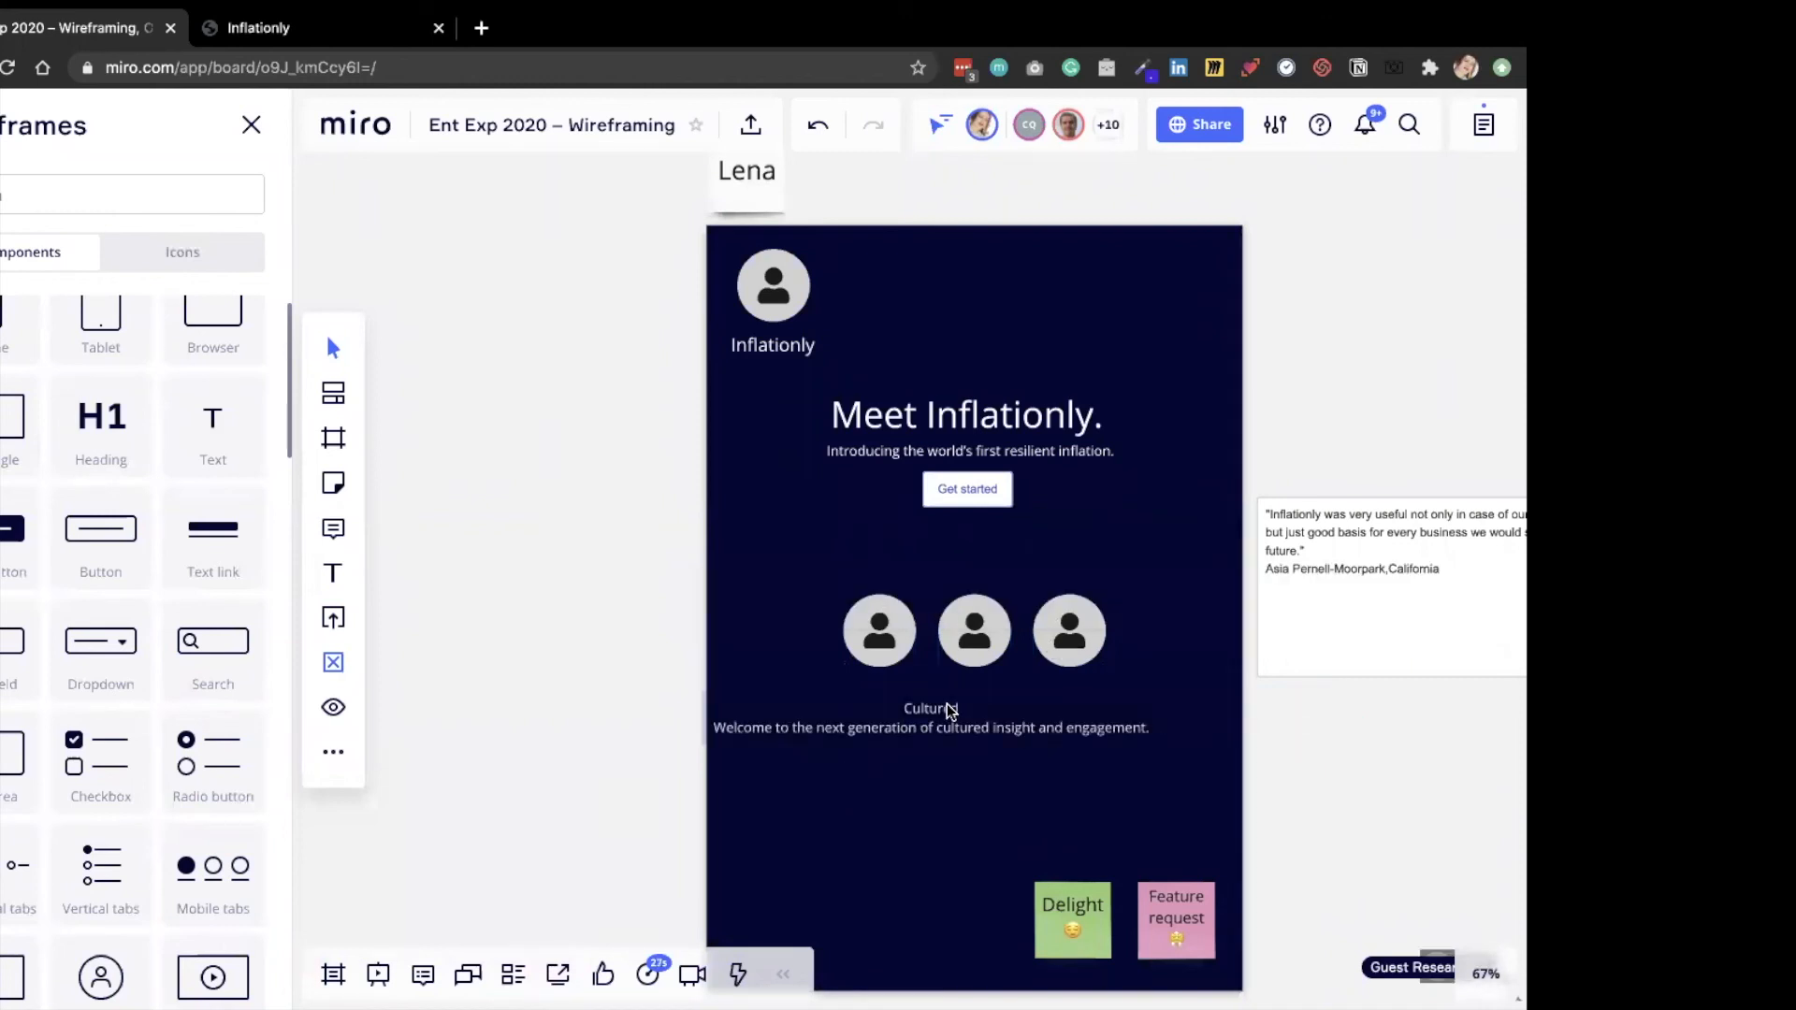
Set the Cultured text's font size to 10 and break its description into two lines after "generation".
click(950, 711)
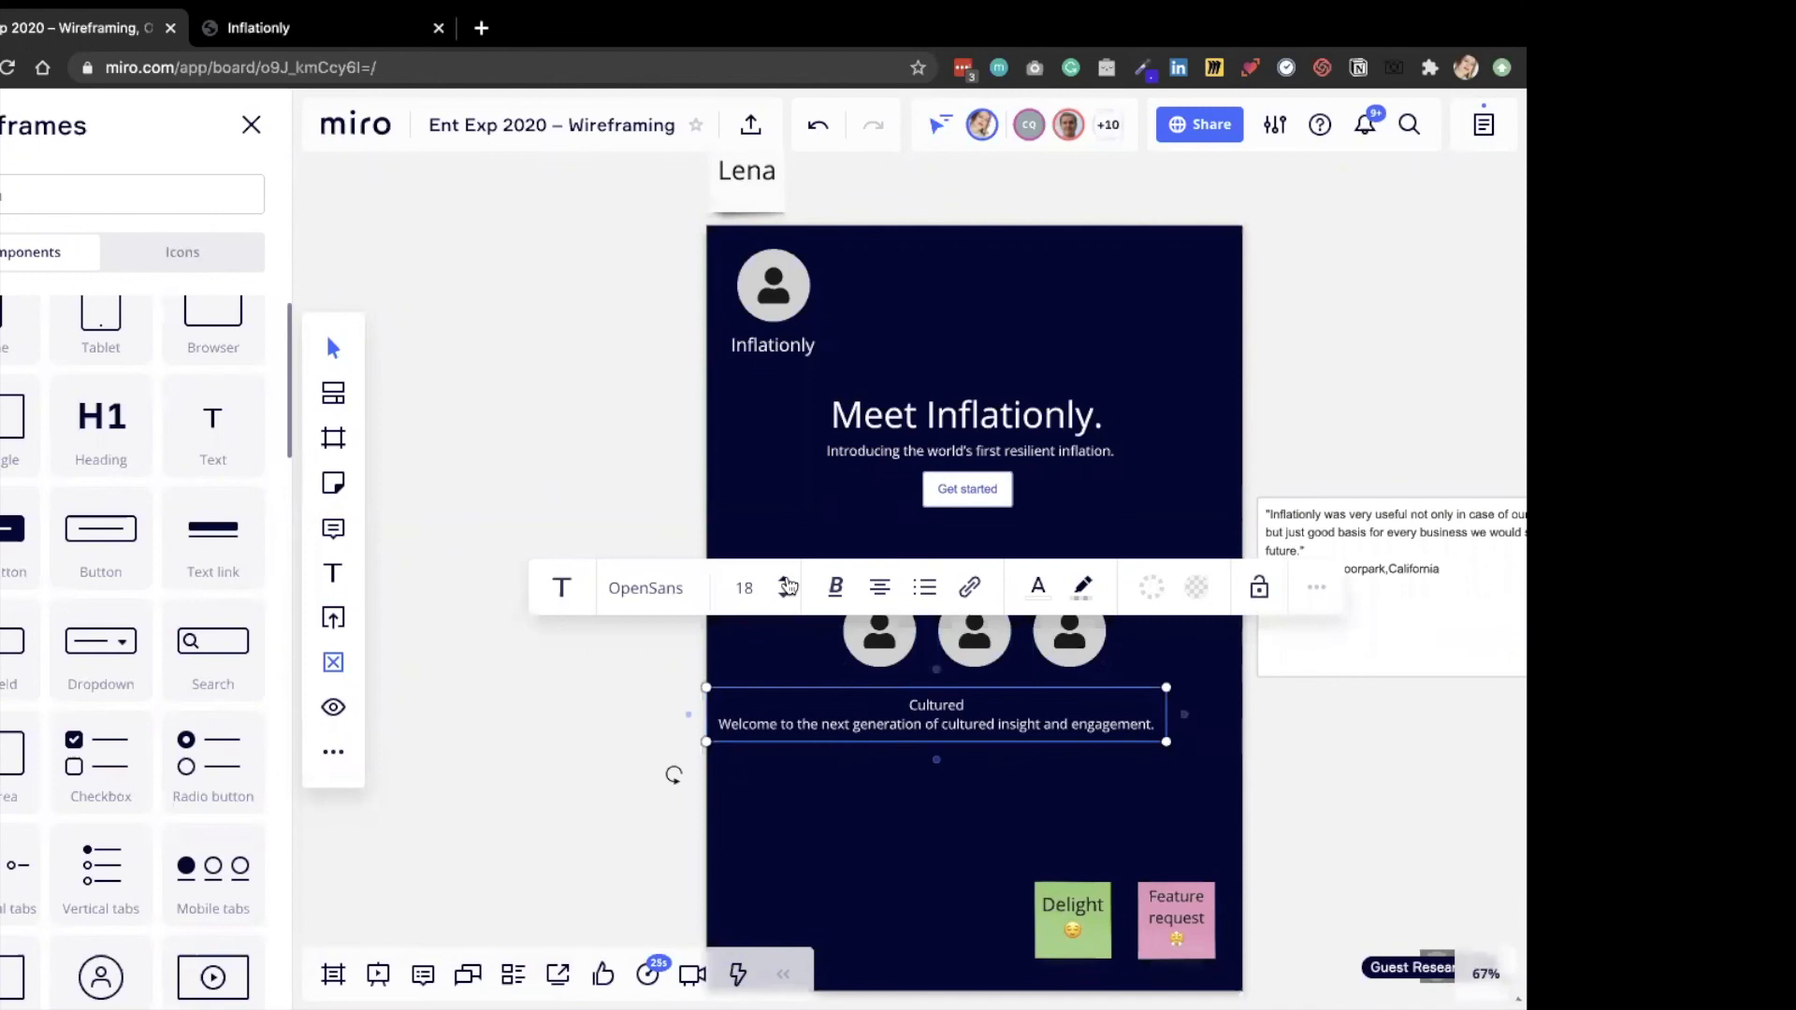
click(785, 597)
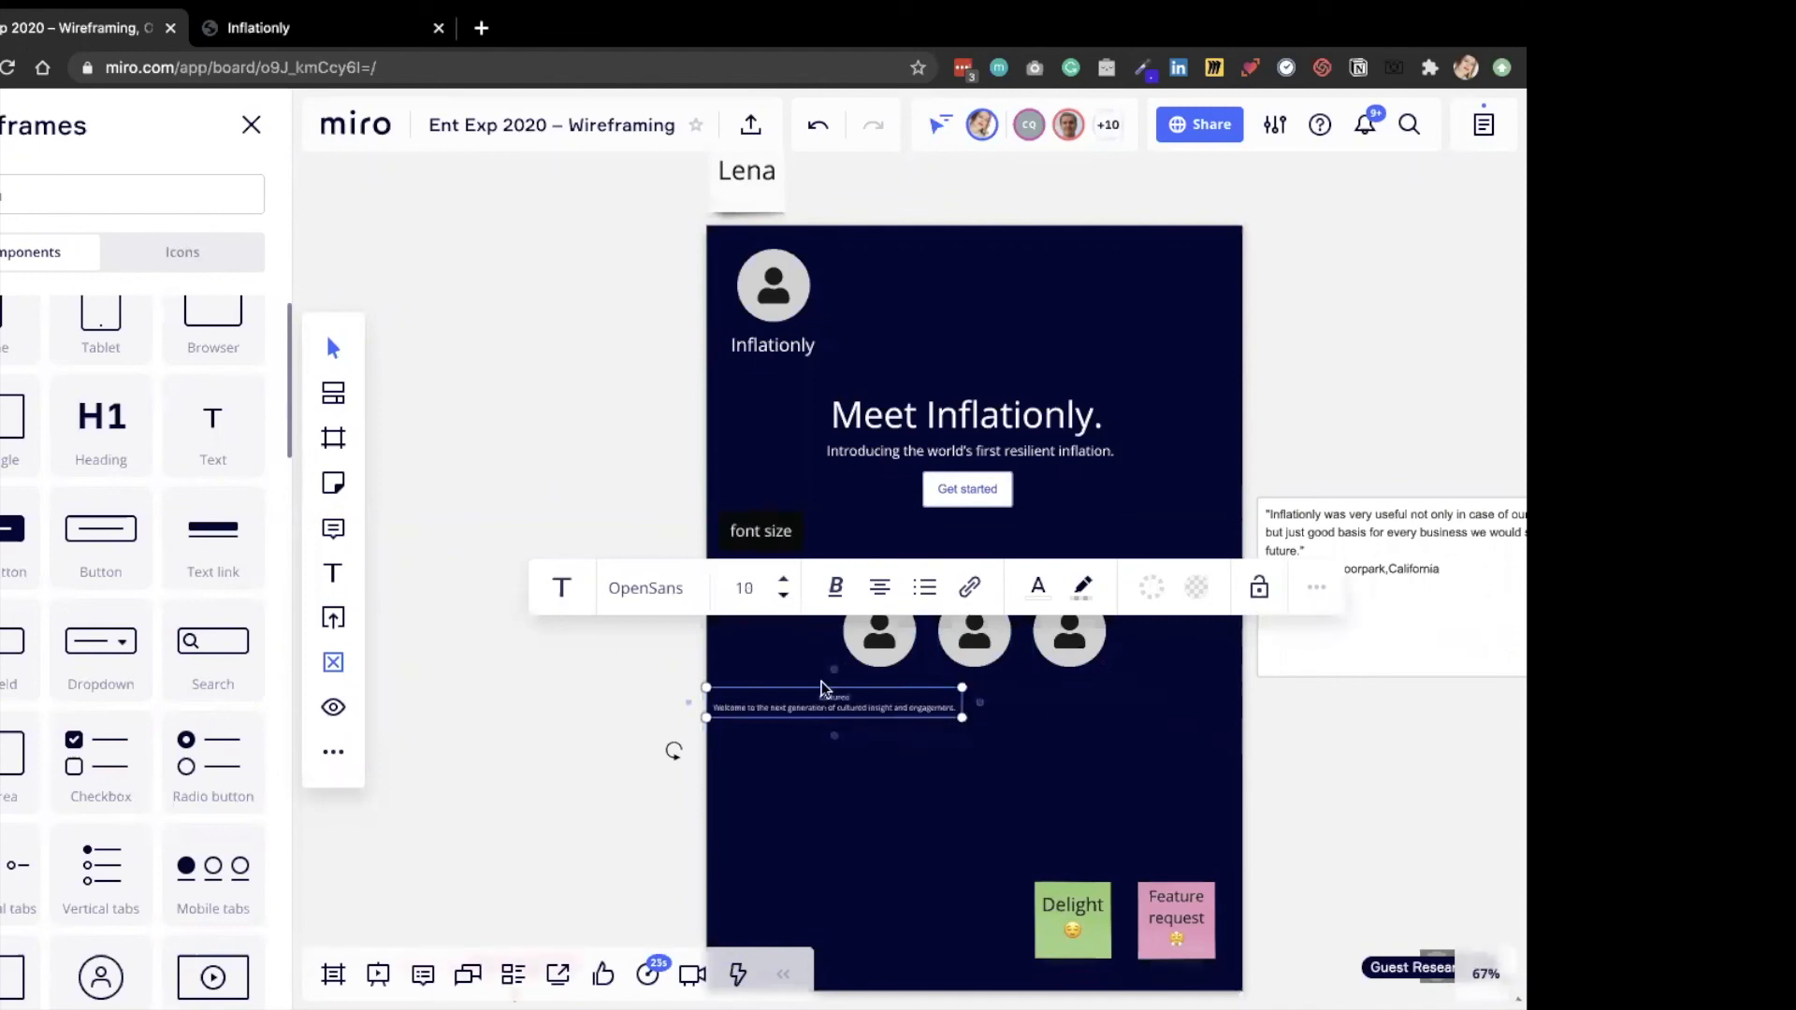
click(885, 705)
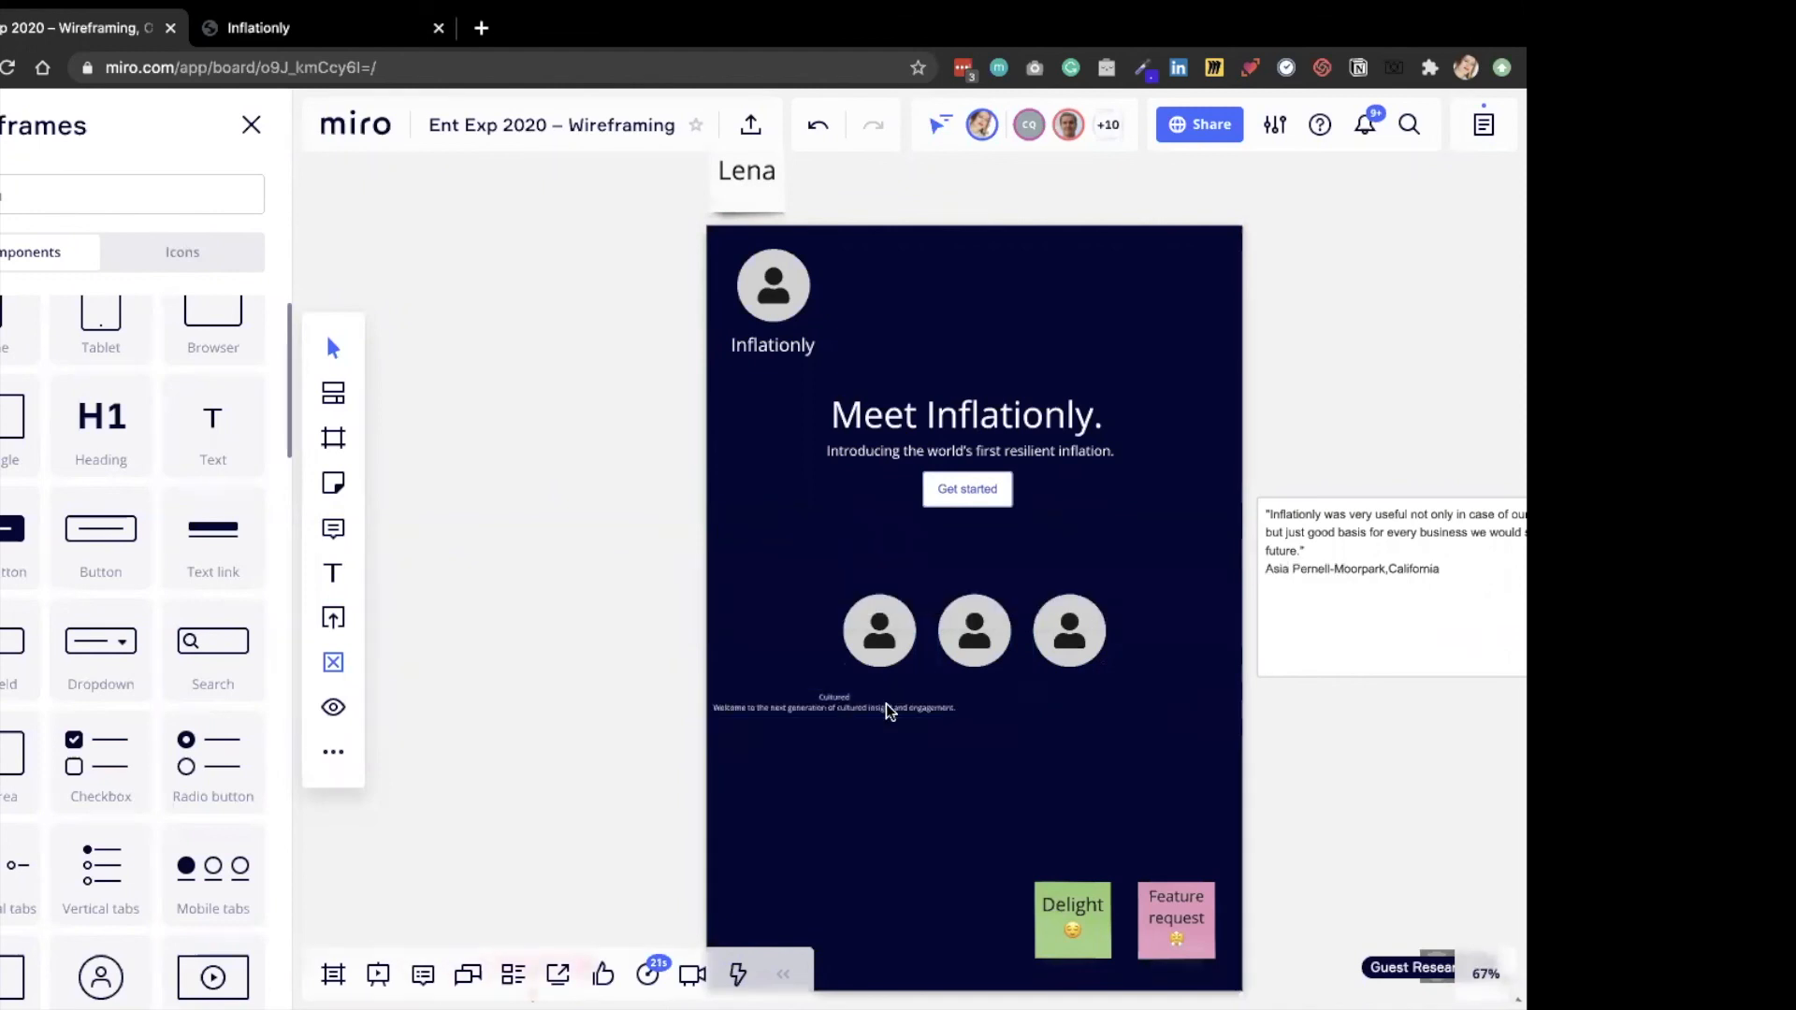
click(867, 709)
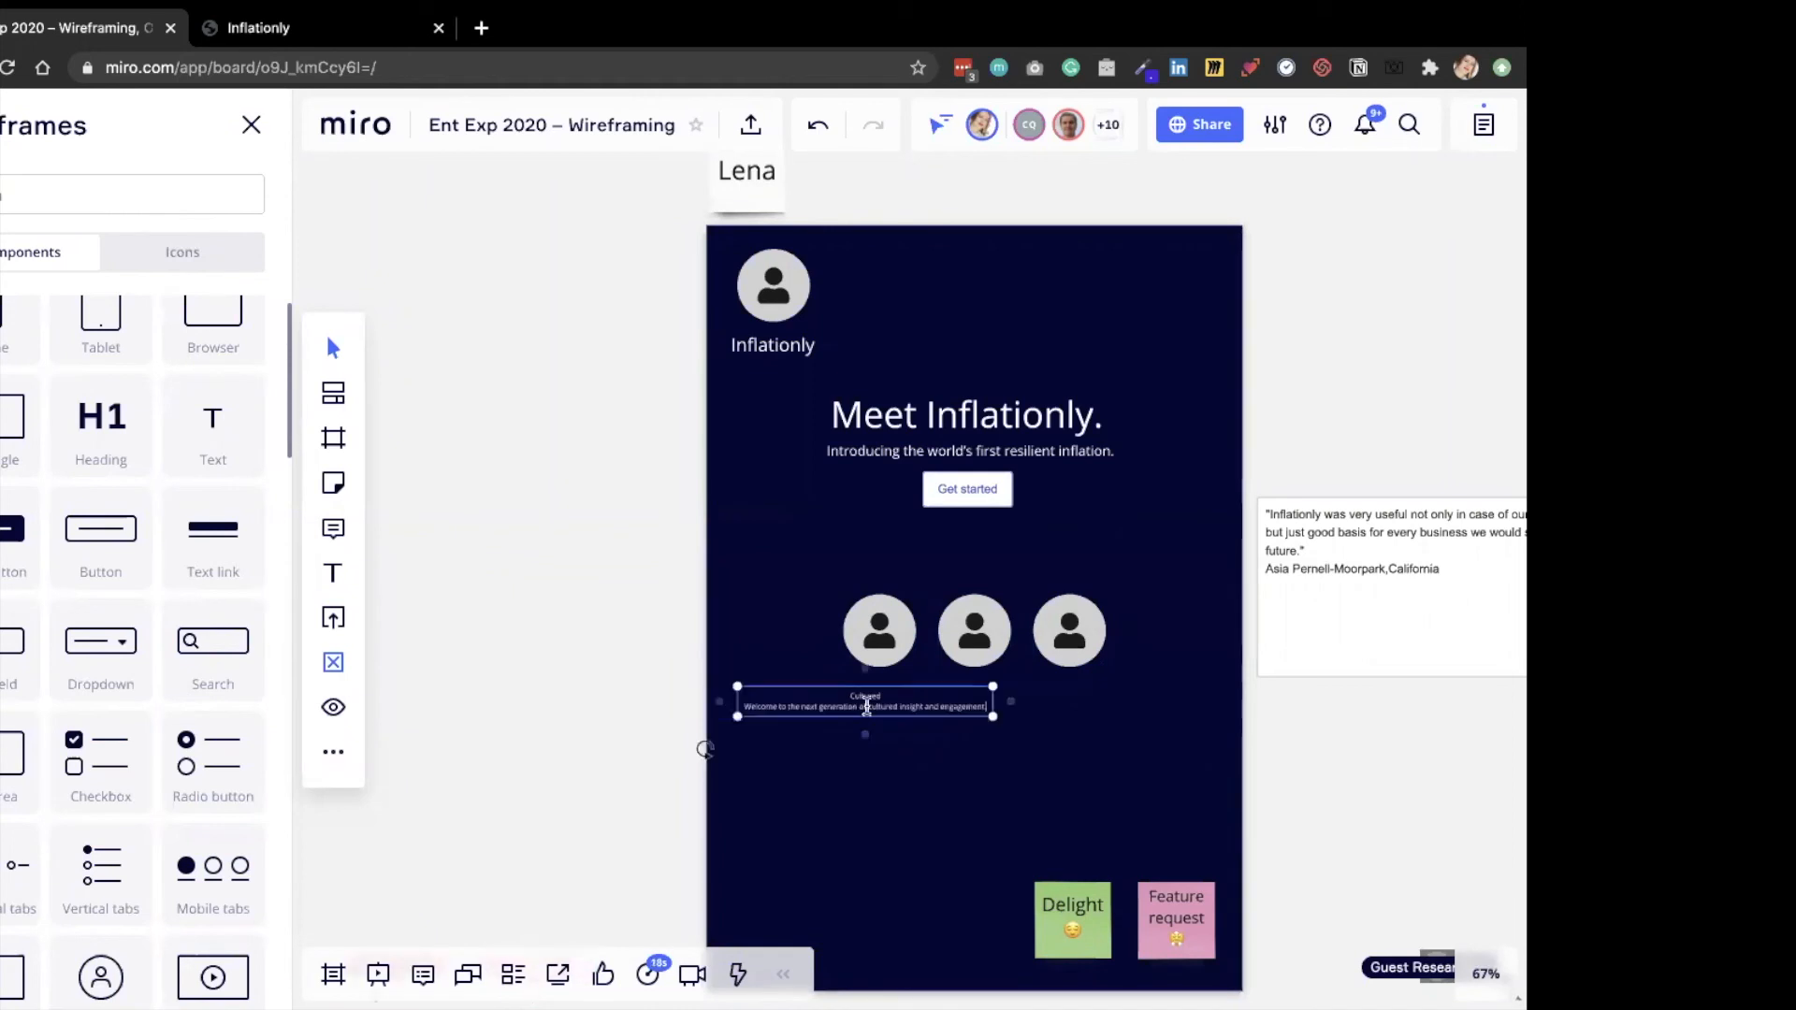
click(858, 708)
key(Return)
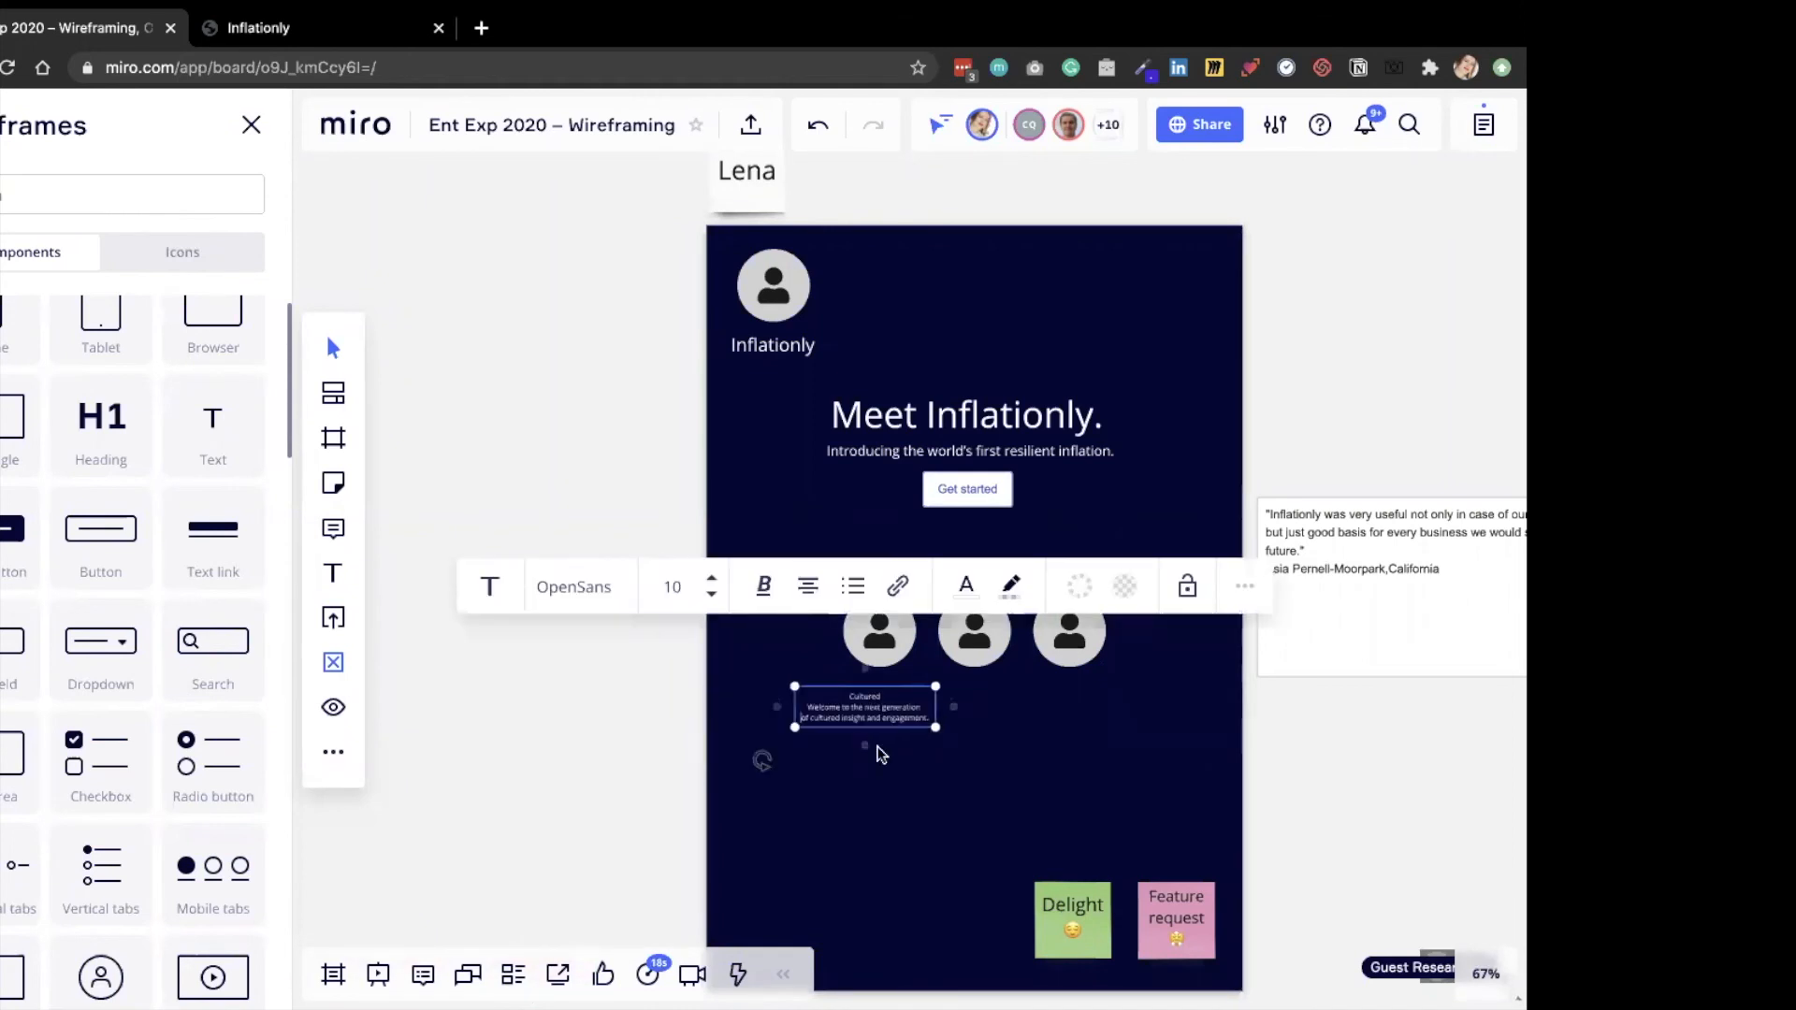
Move the first avatar and the Cultured text beneath it toward the frame's left edge, and shift the middle avatar slightly left.
click(833, 644)
drag(833, 643, 788, 709)
mouse_move(982, 637)
mouse_down()
mouse_move(947, 635)
mouse_move(981, 634)
mouse_up()
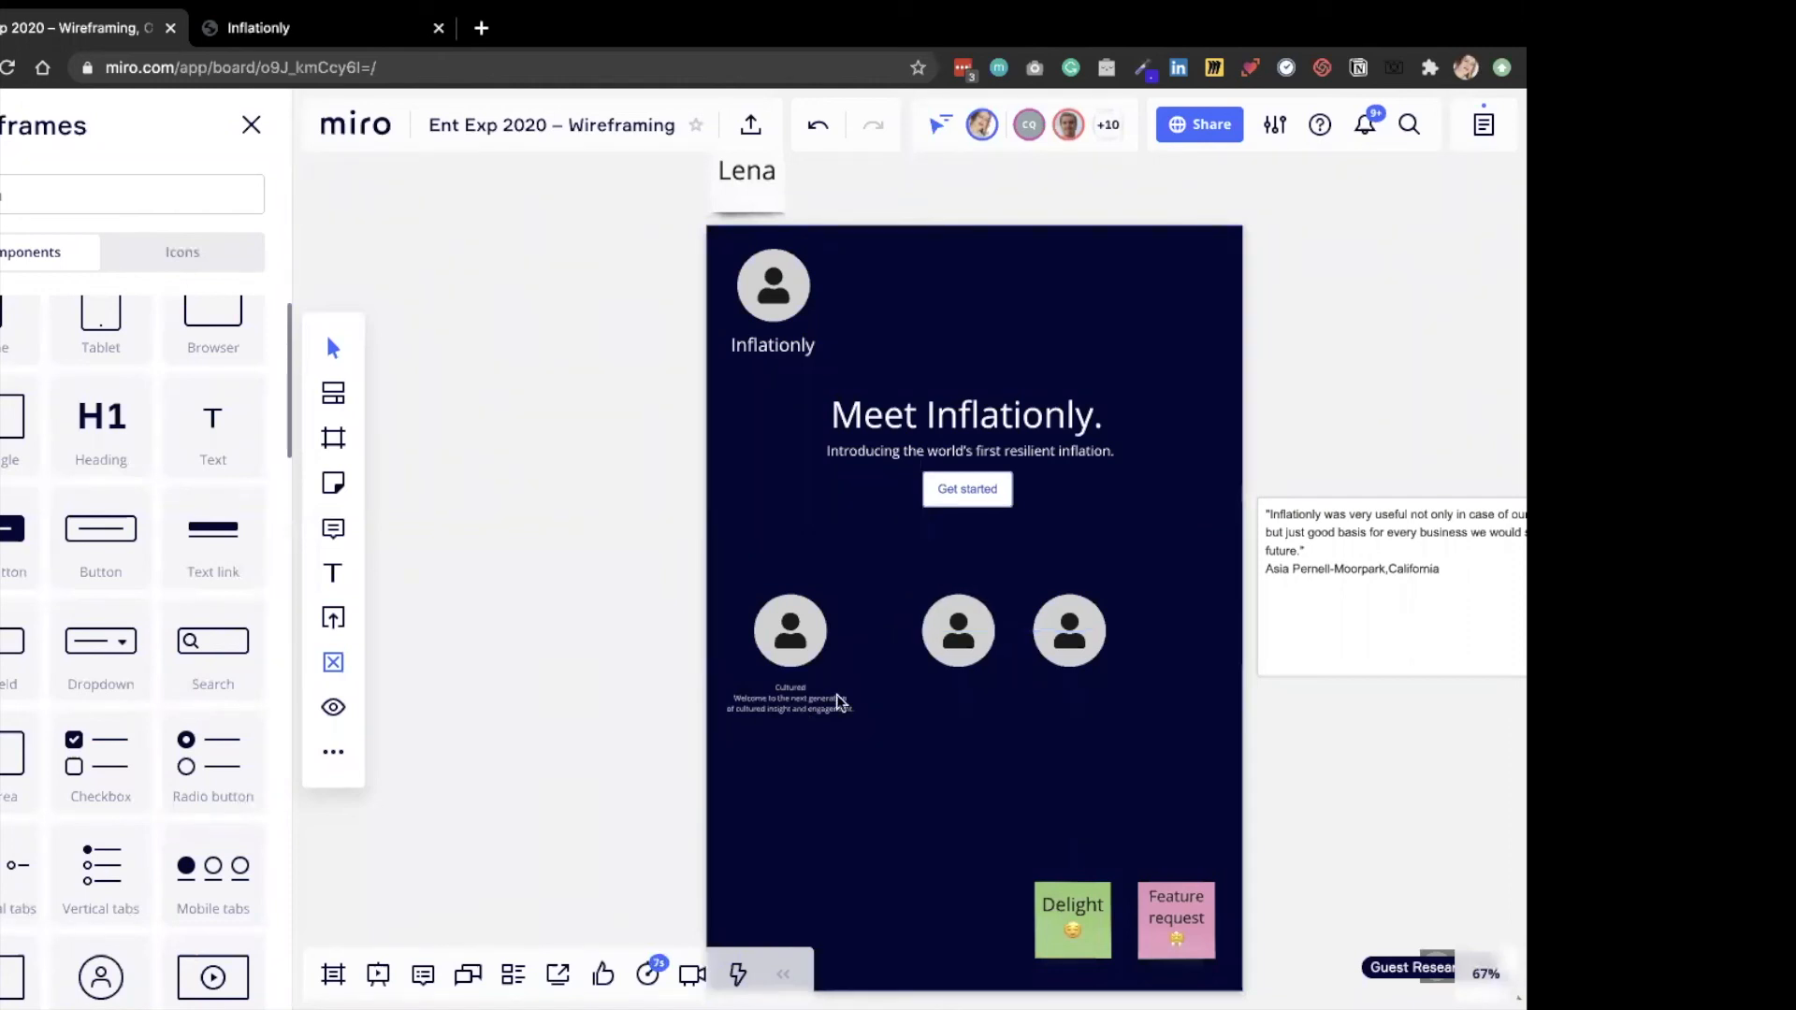
Duplicate the Cultured text block so the copy sits under the middle avatar.
click(839, 701)
key(super+d)
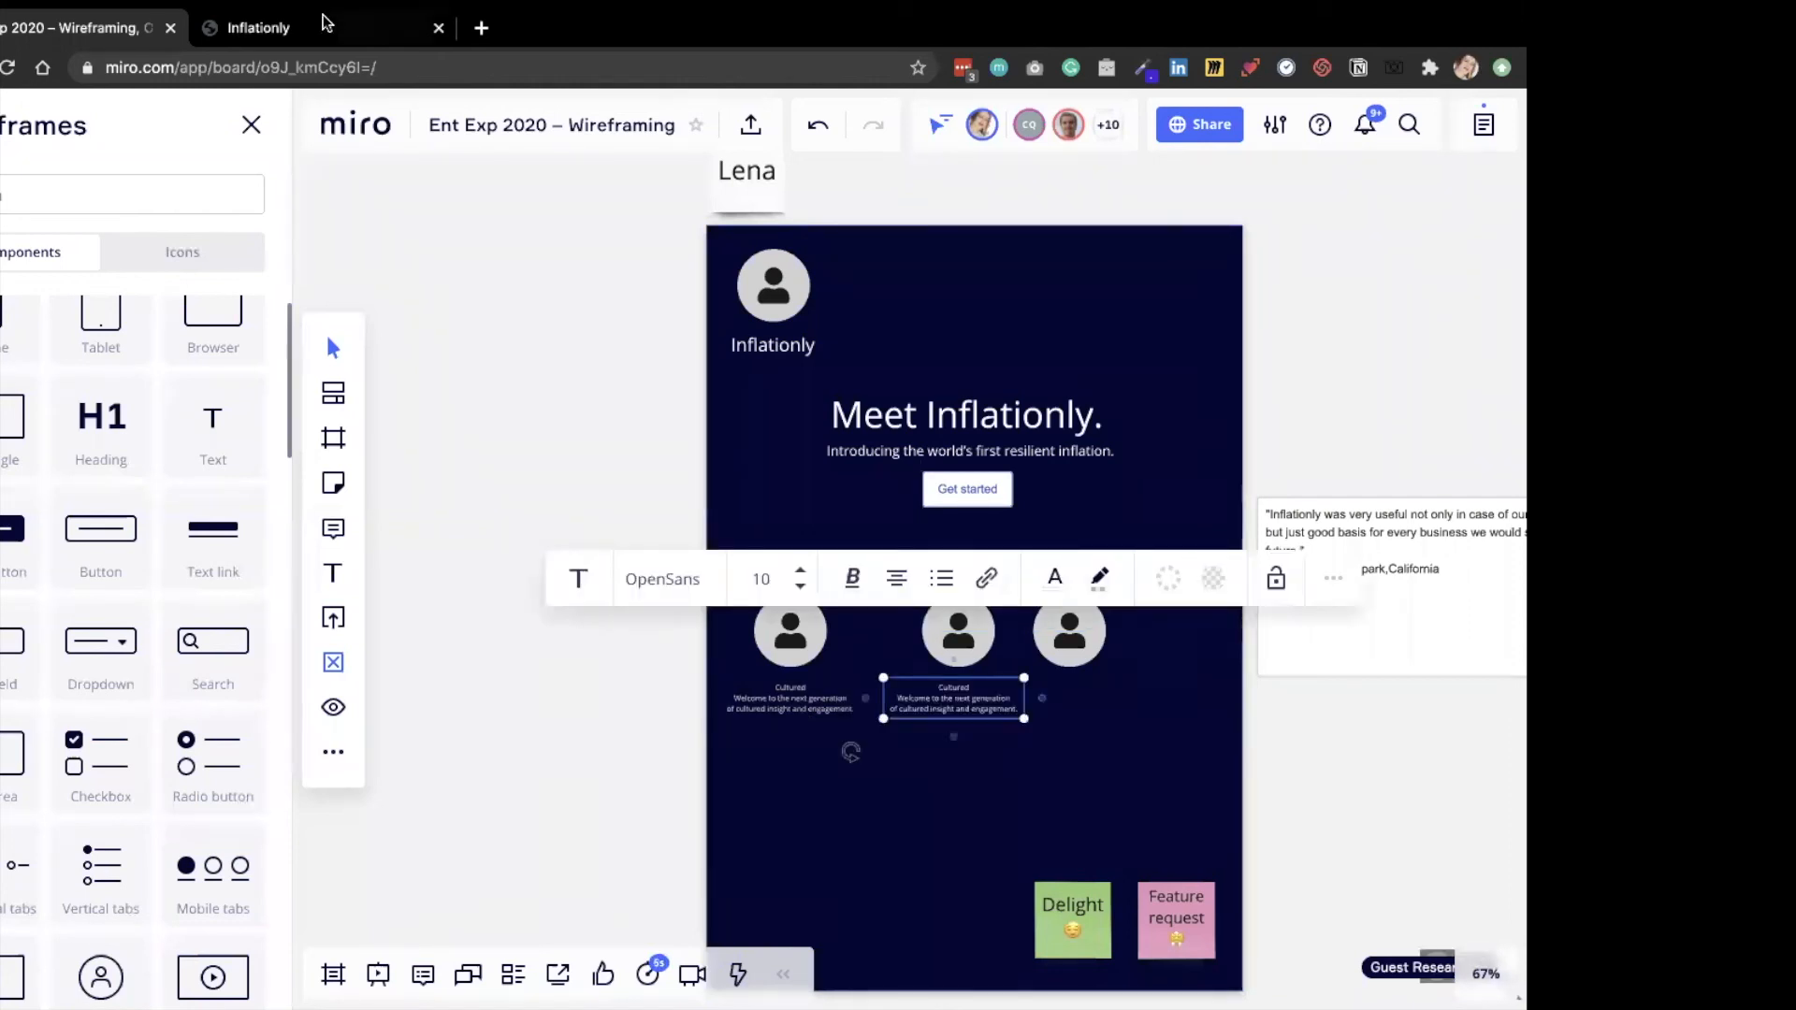
Copy the Aggressive feature's text from the startup page and select the text inside the duplicated block in Miro for replacement.
key(ctrl+Tab)
click(534, 750)
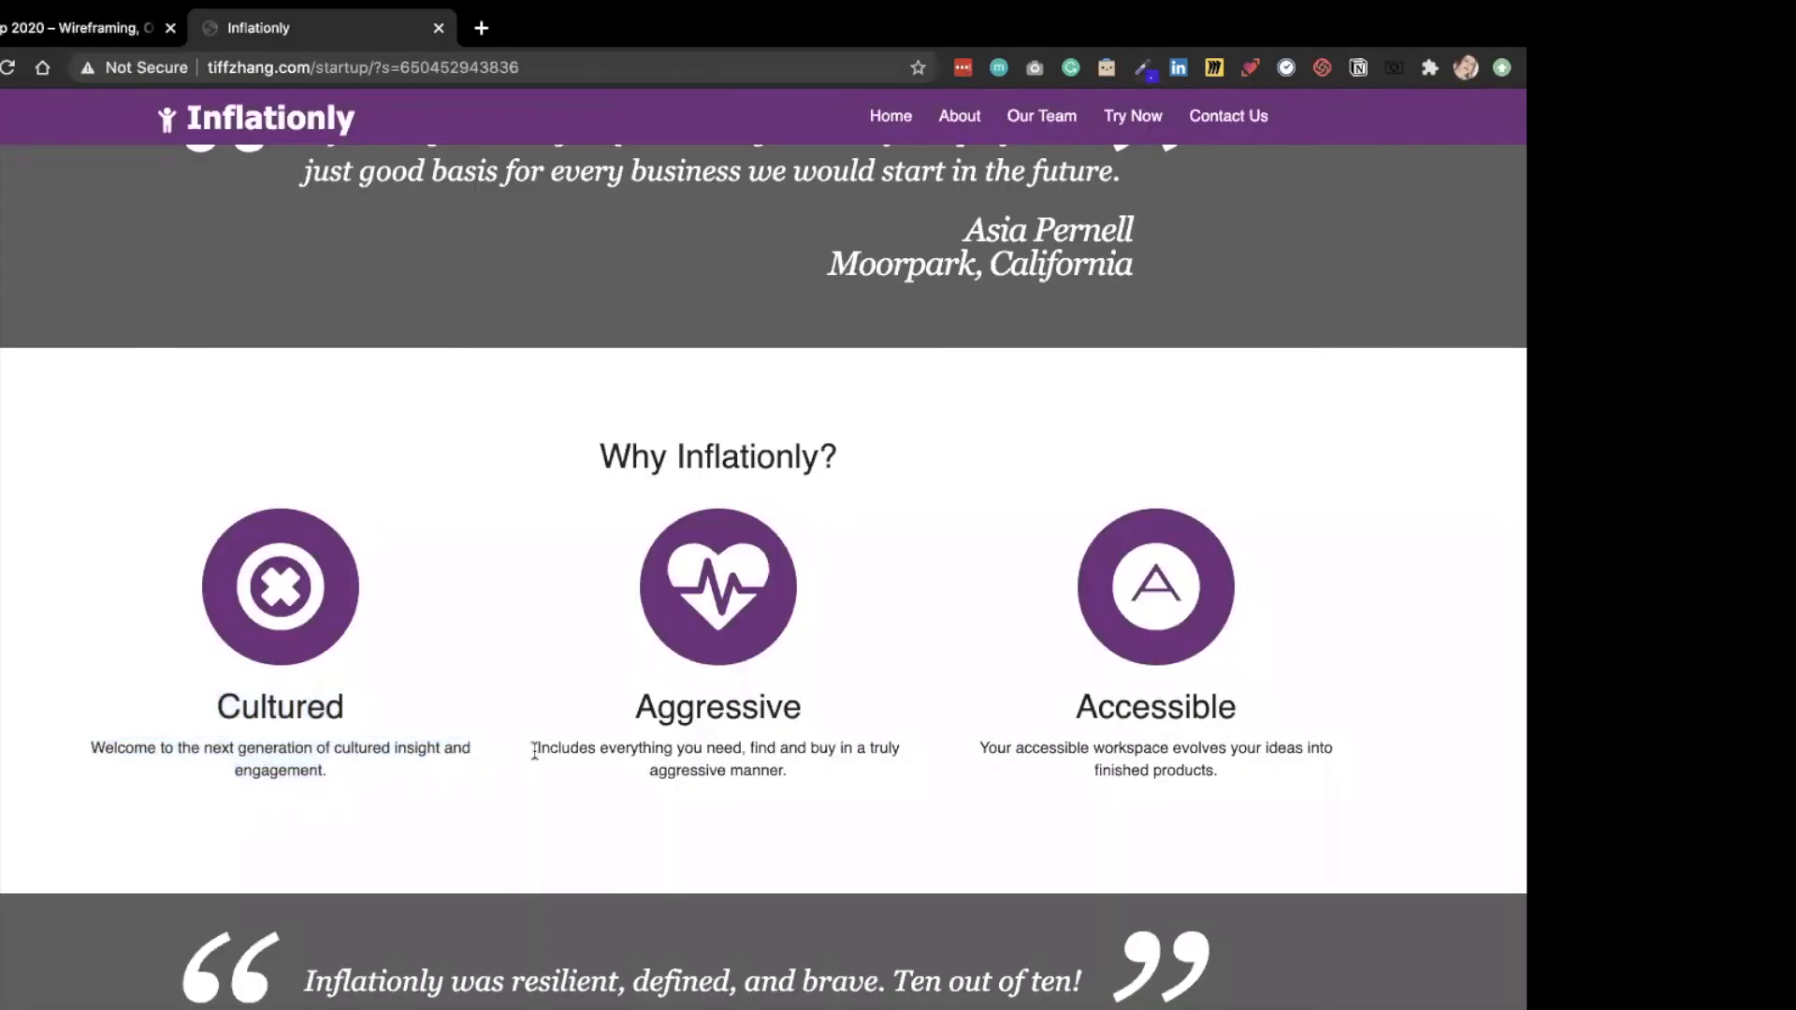
drag(618, 748, 827, 780)
key(ctrl+shift+Tab)
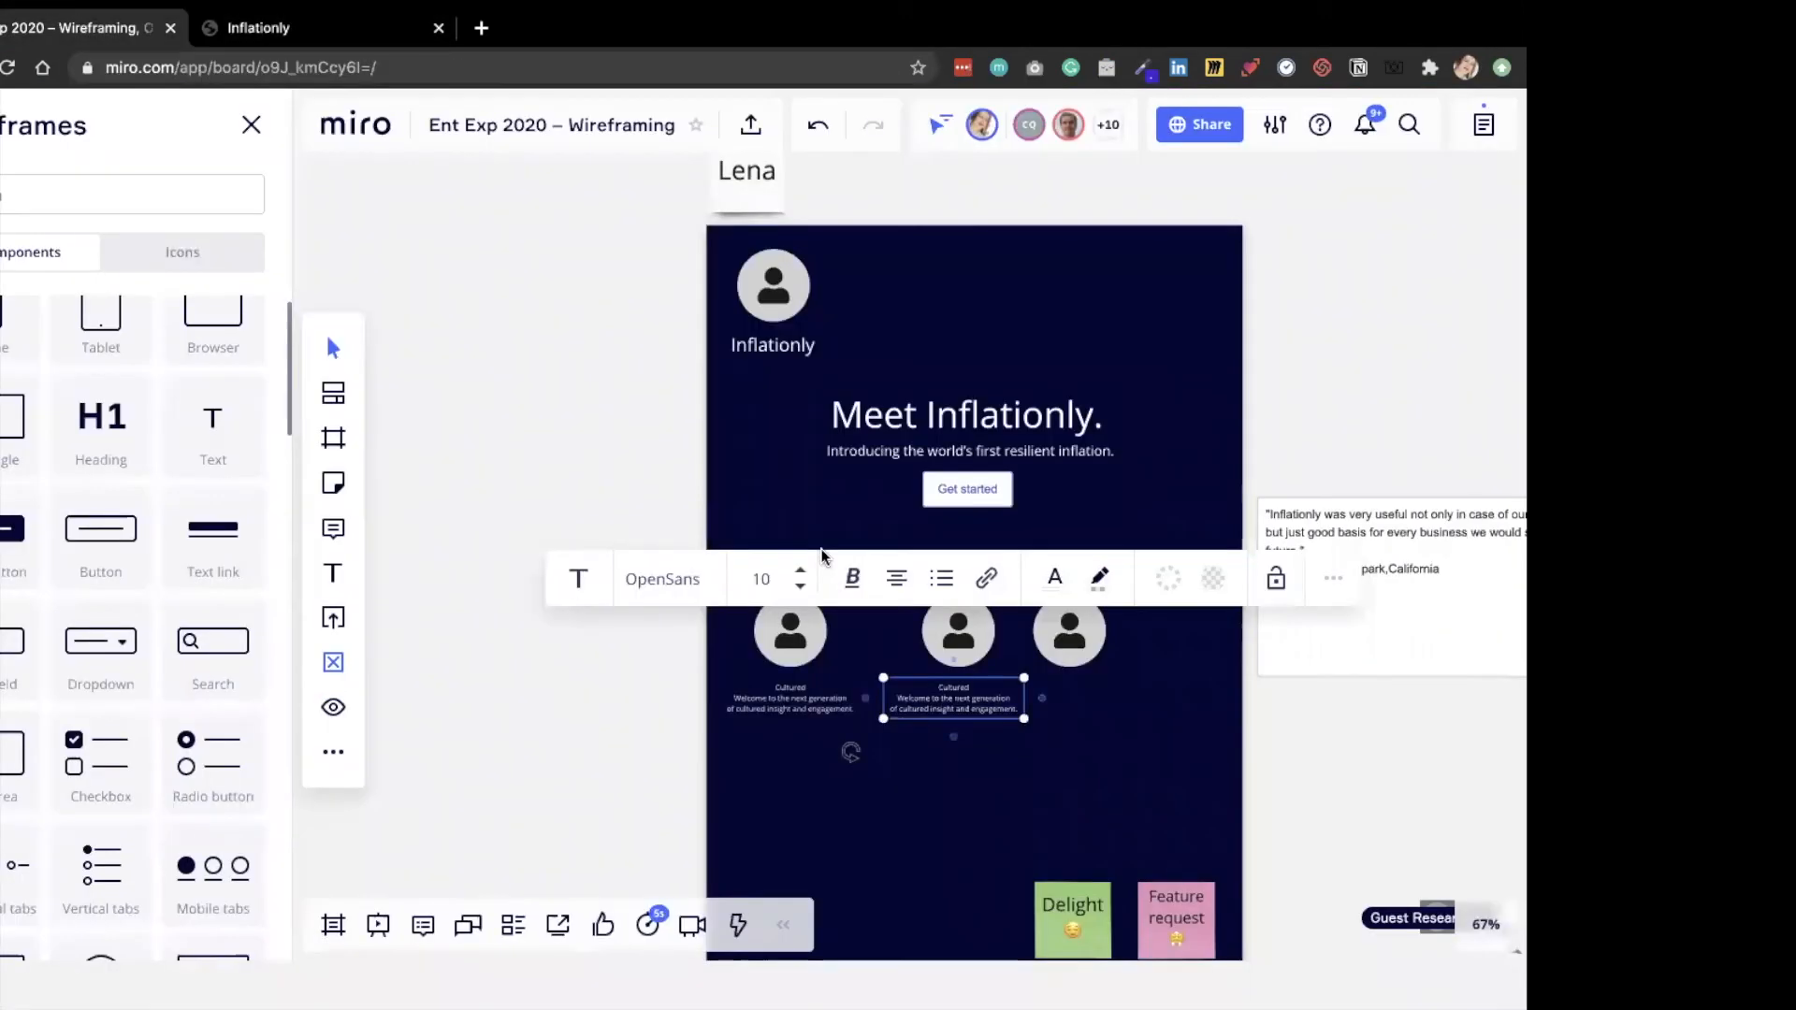
double_click(981, 702)
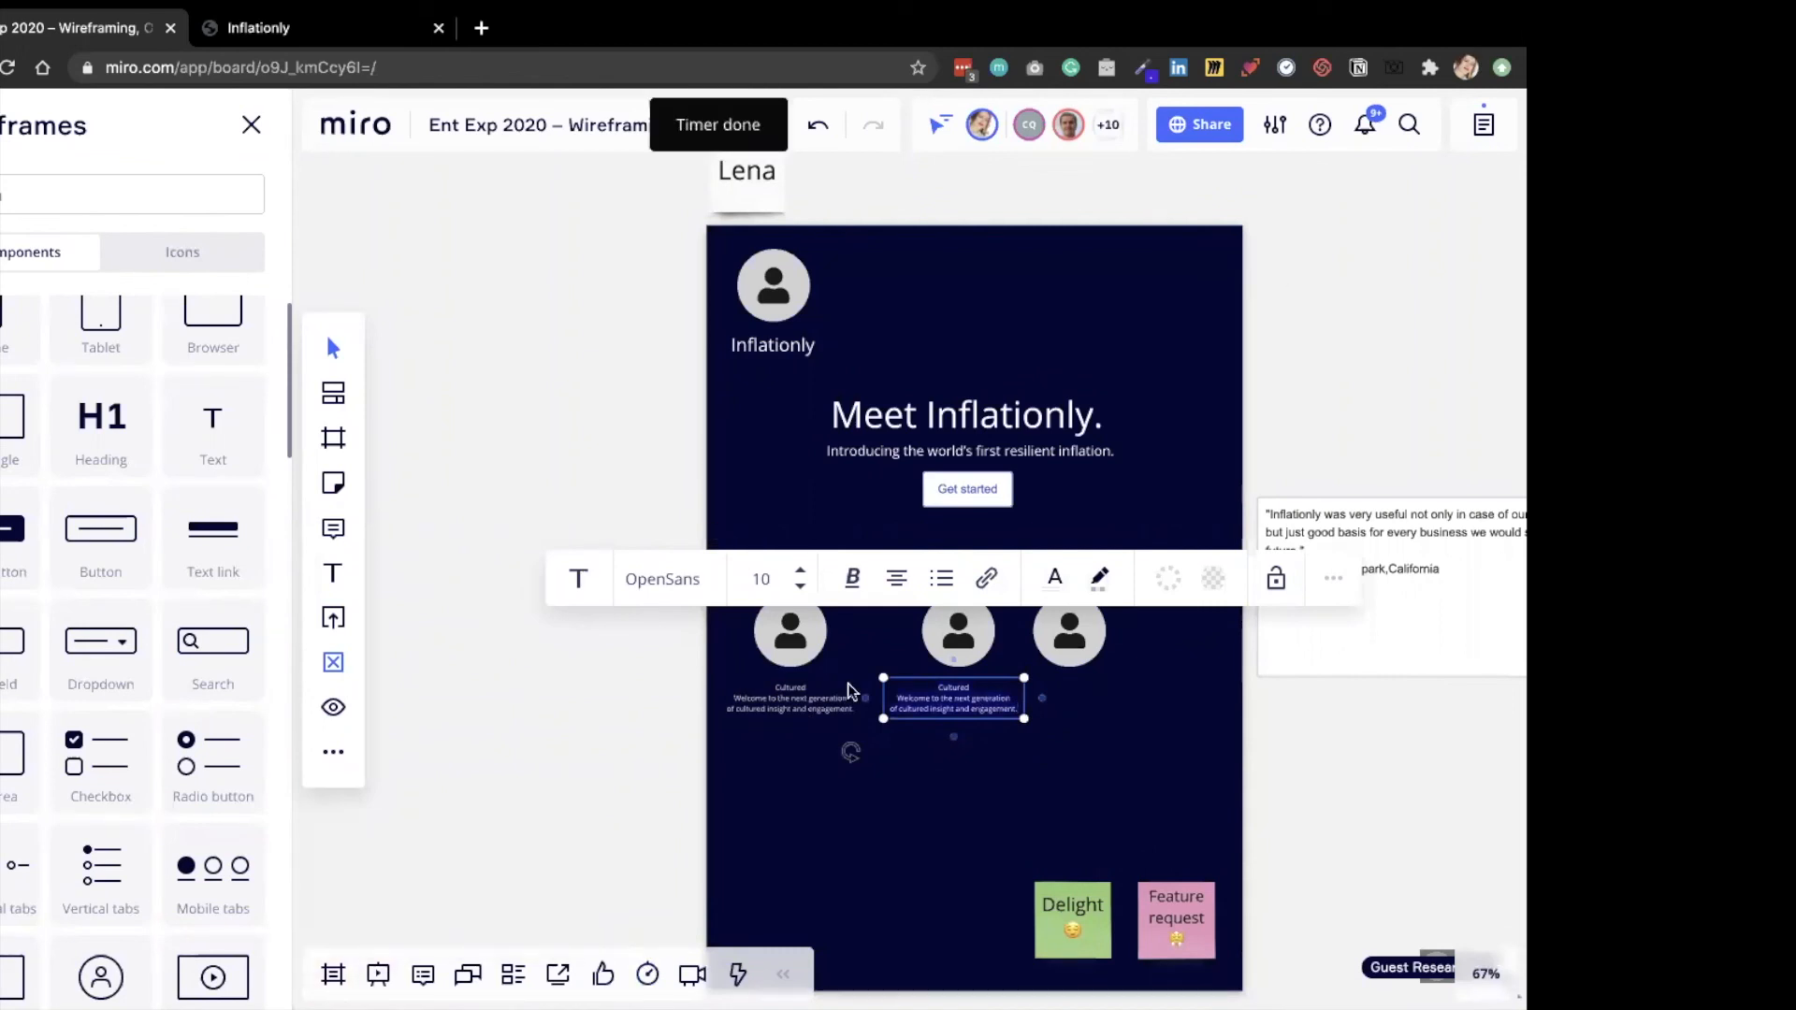
Close the wireframe library and go to the "How can your team make the most of Miro?" frame in the presentation list.
click(251, 125)
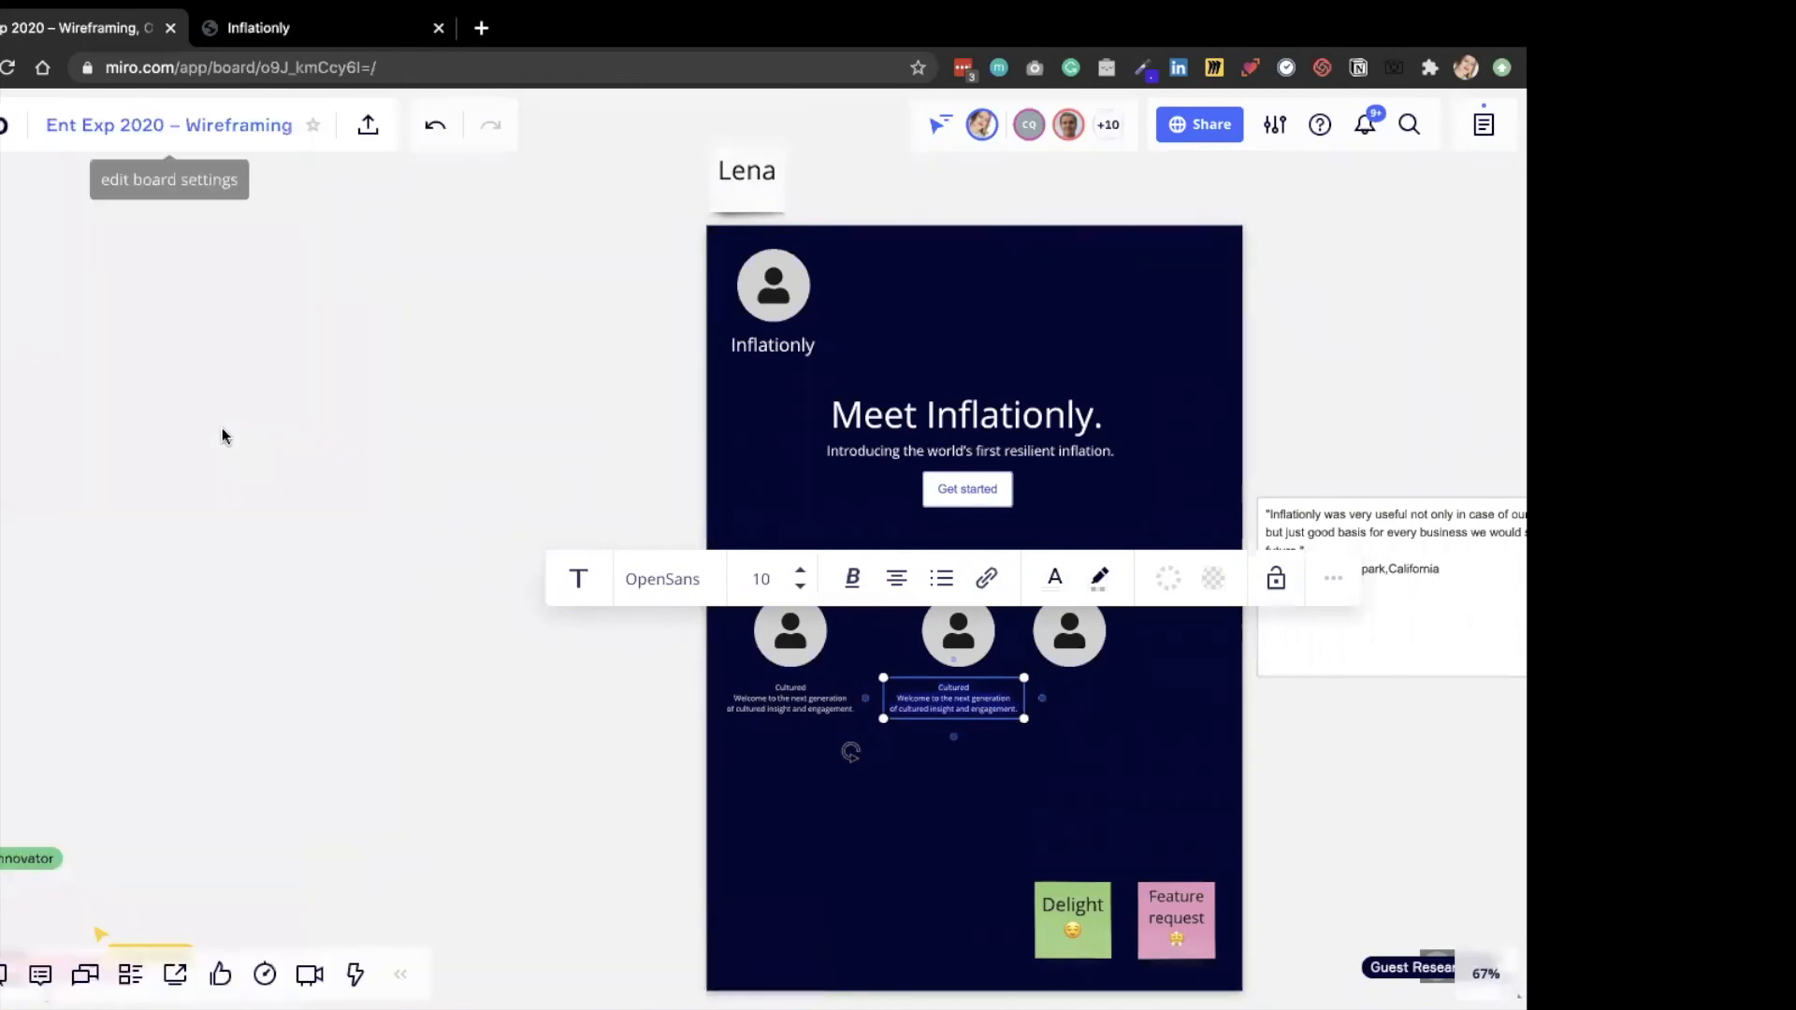
click(2, 975)
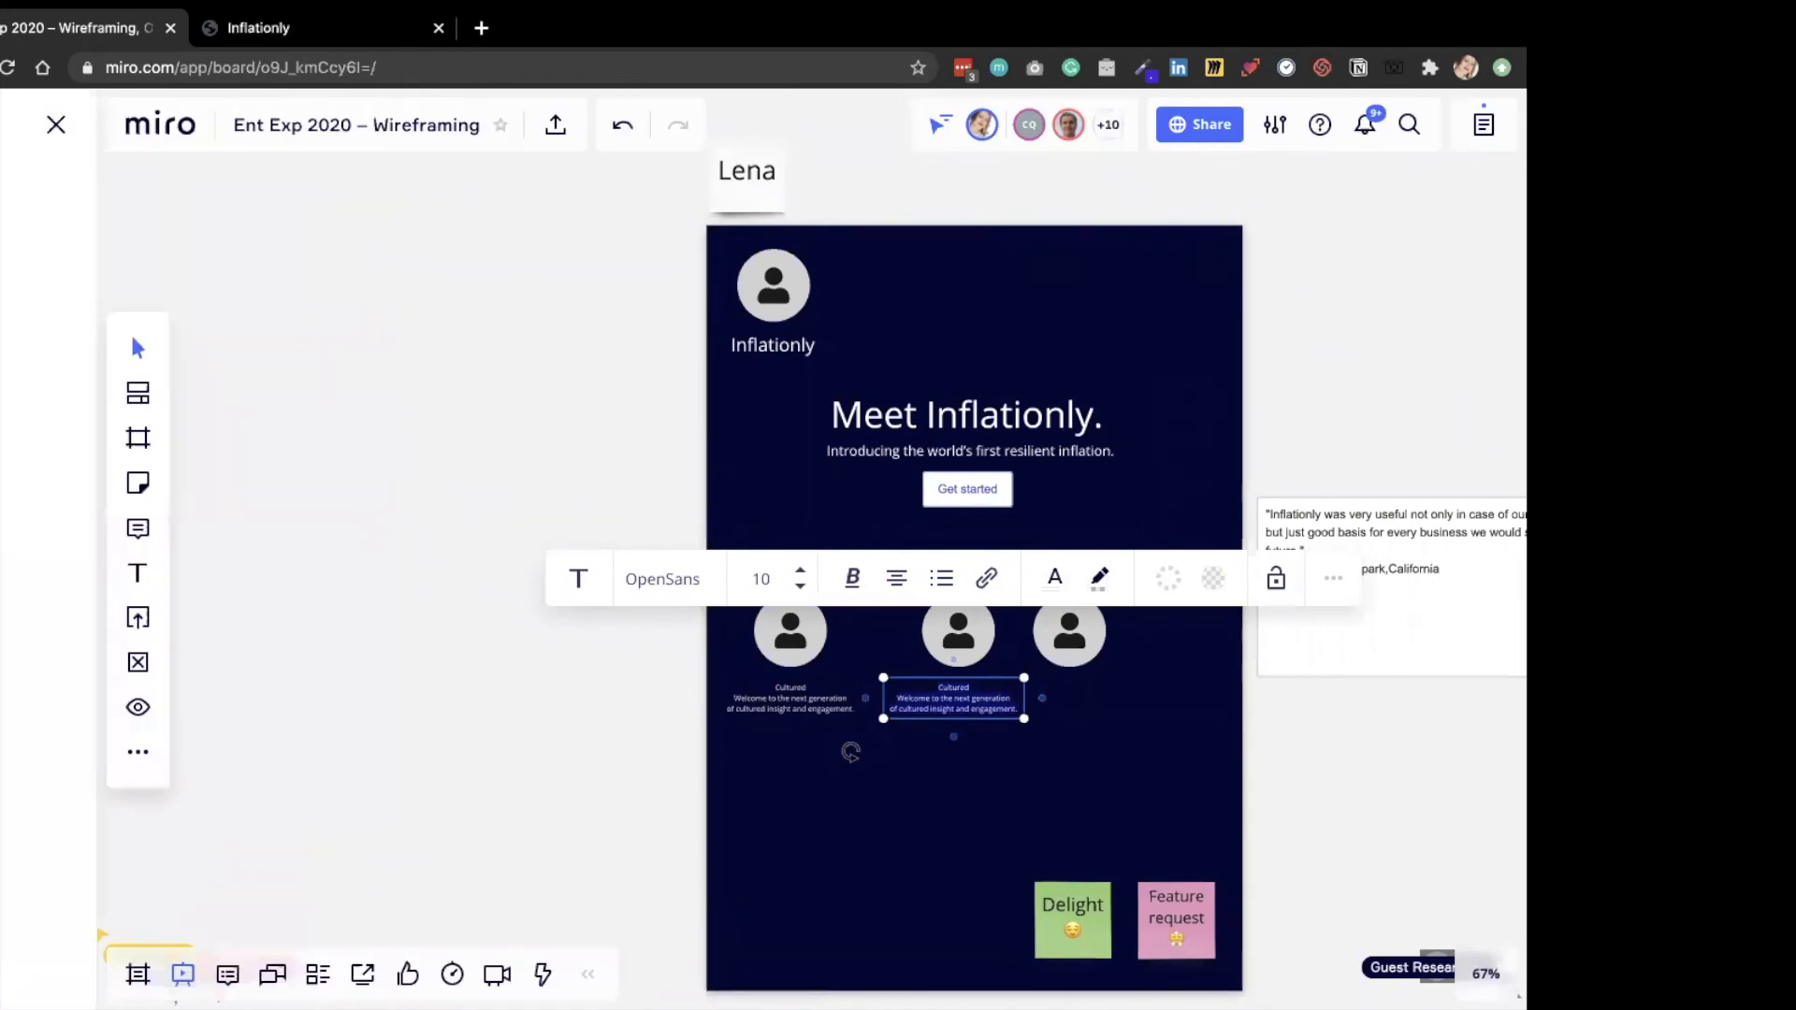
scroll(24, 775, down, 7)
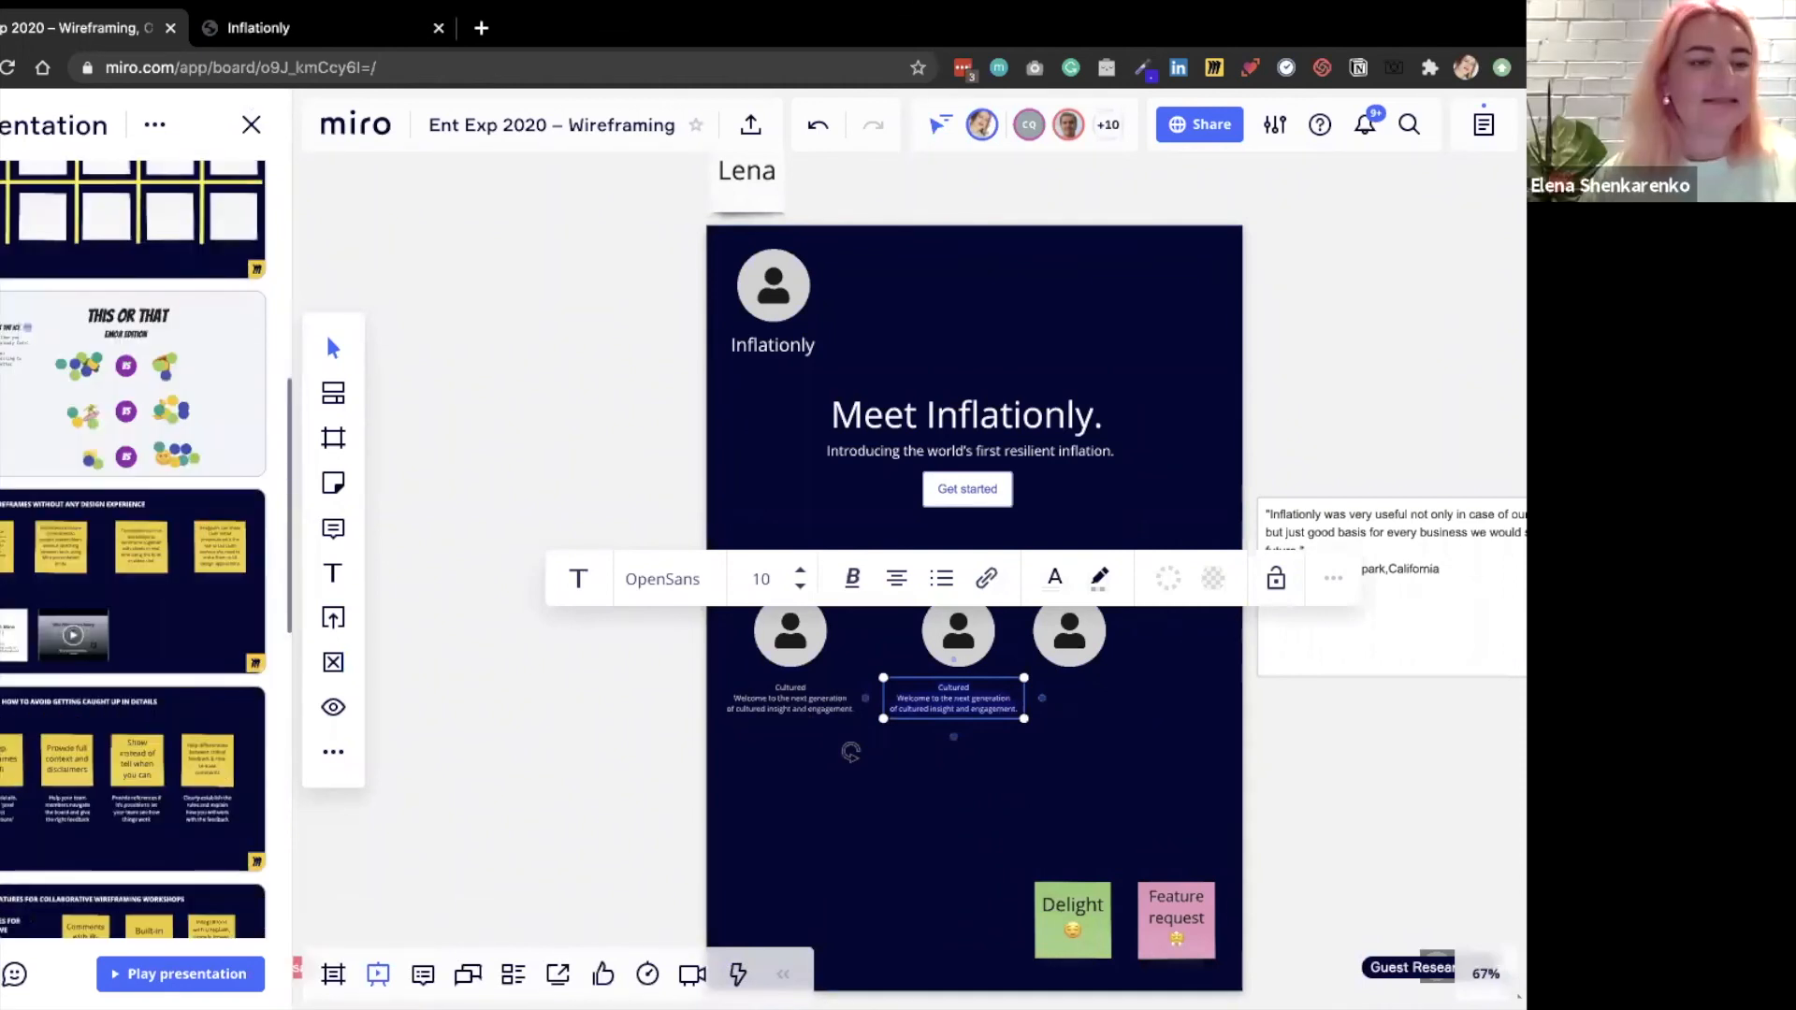
scroll(93, 654, down, 10)
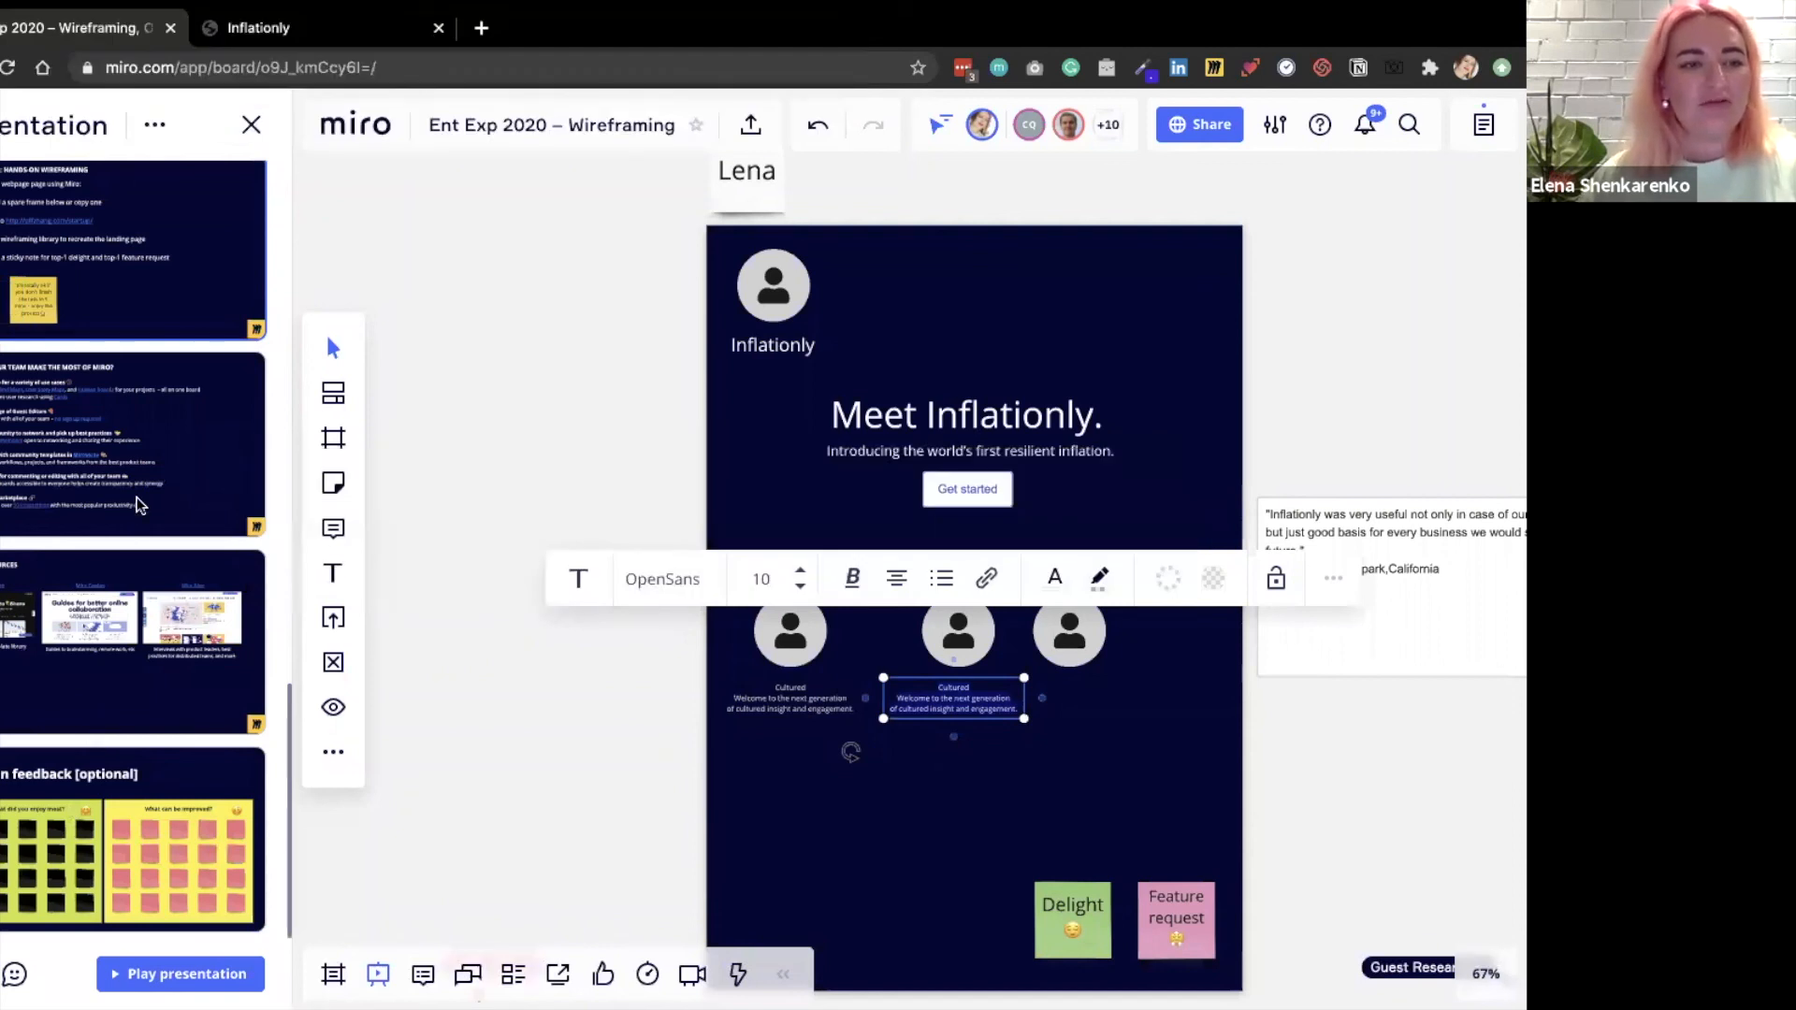
scroll(166, 563, up, 2)
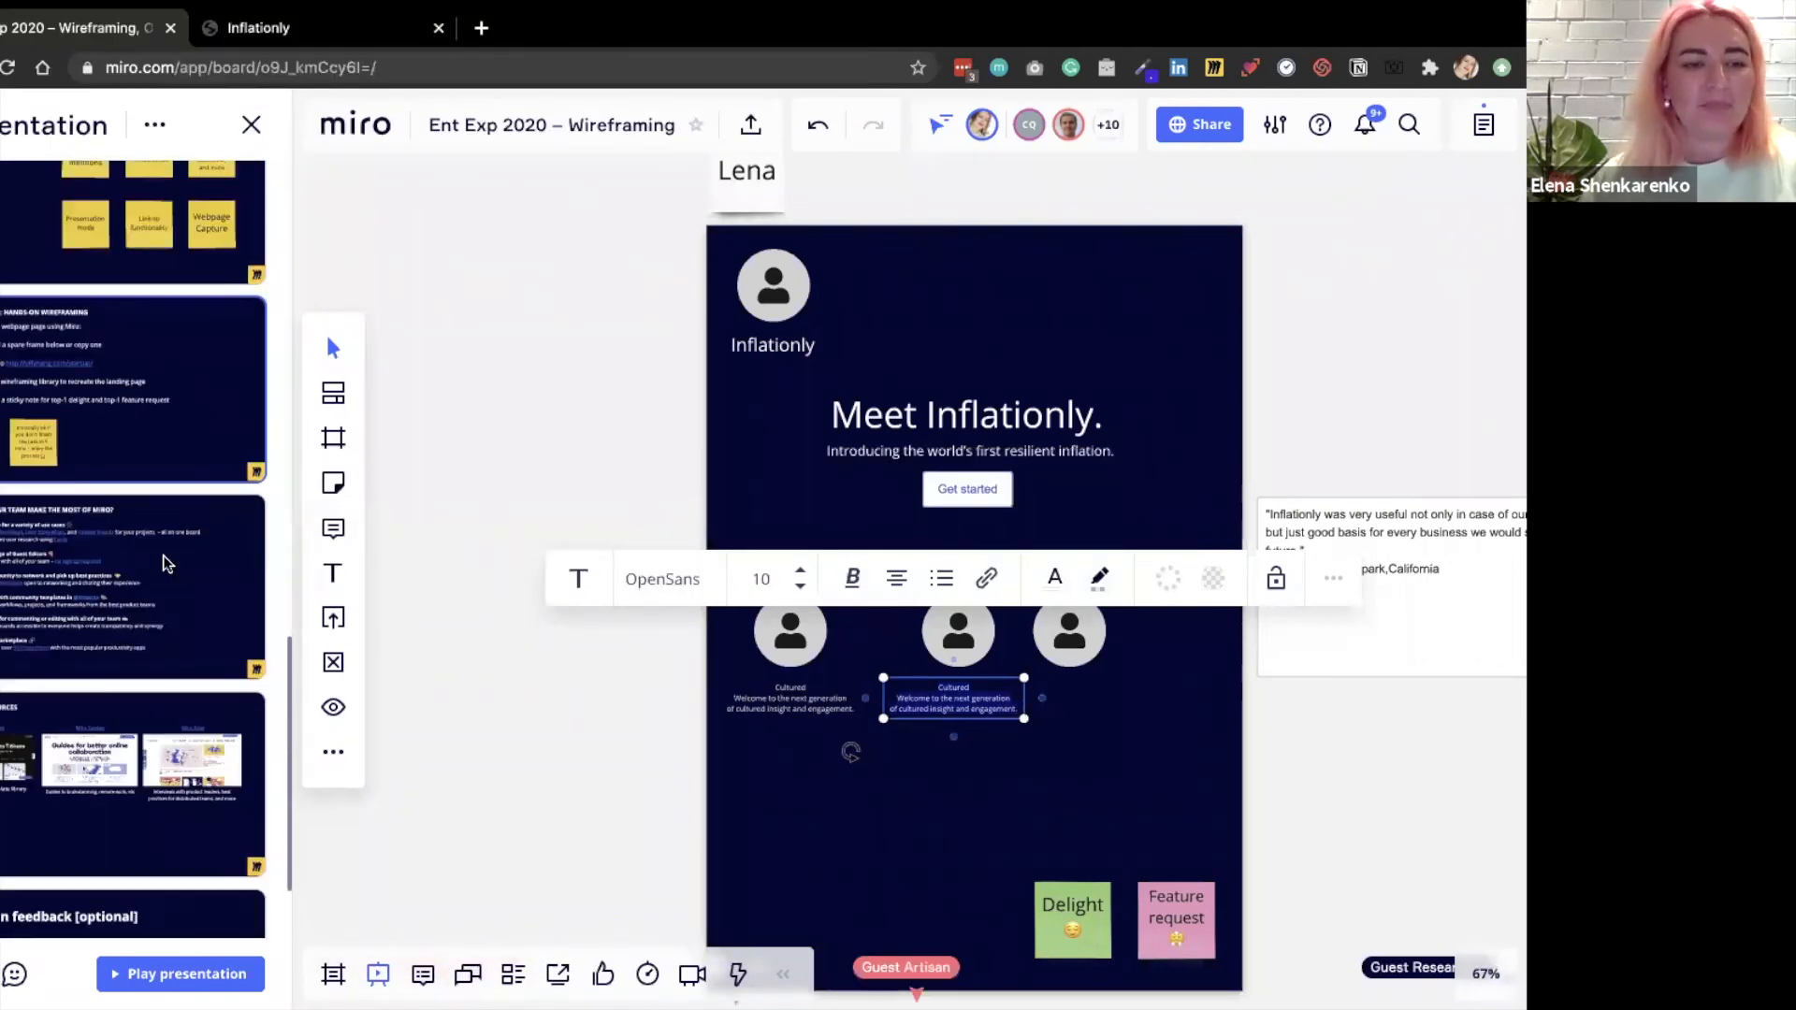
click(208, 584)
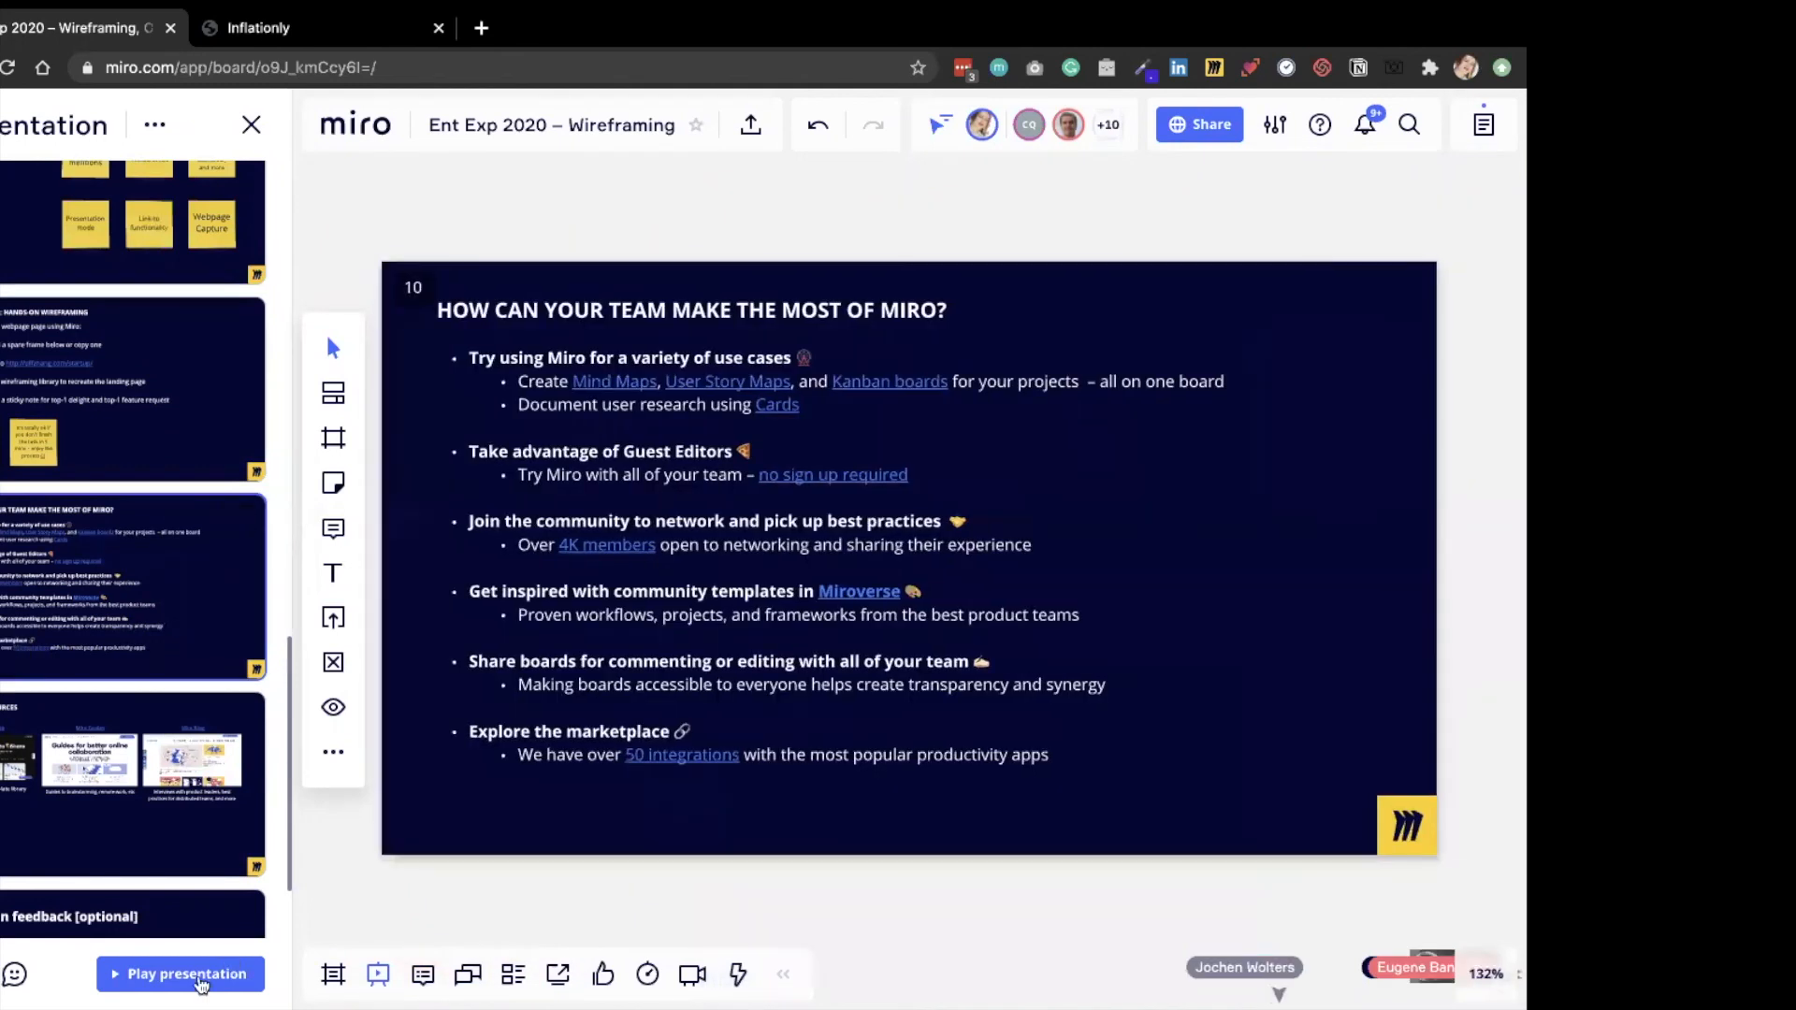
Play the presentation from this frame and advance through Useful Resources to frame 12.
click(187, 975)
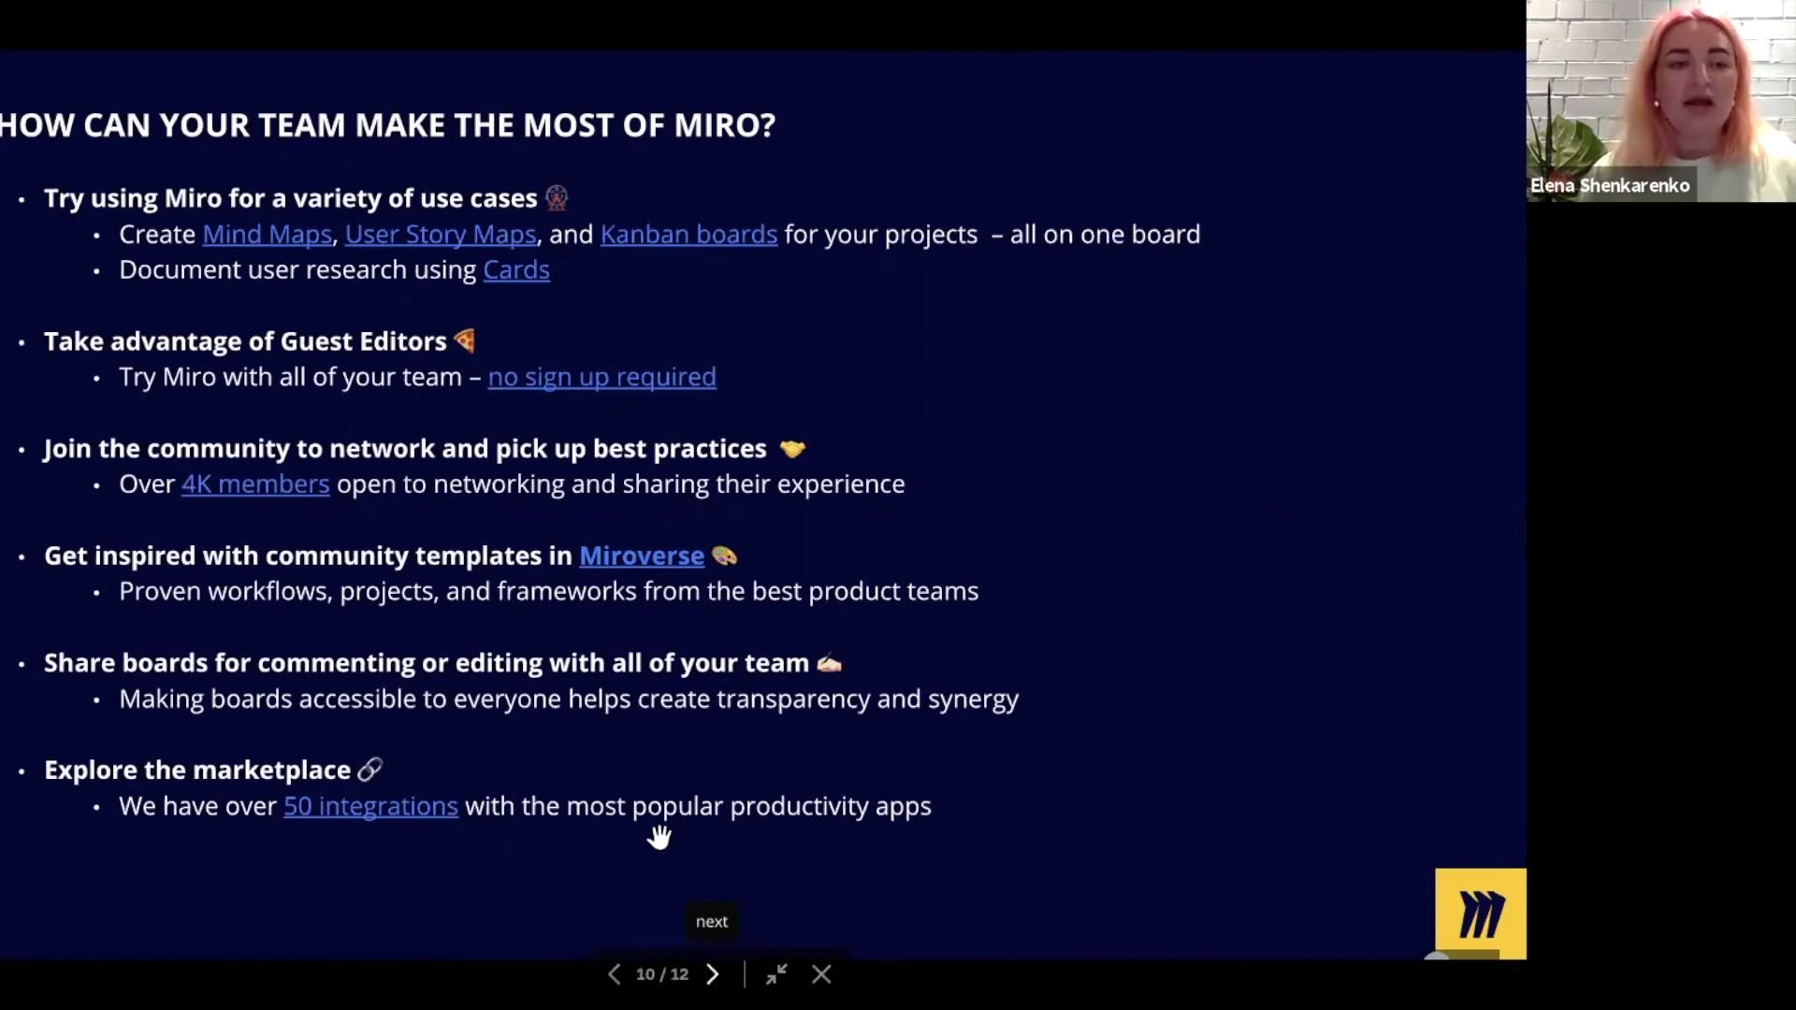
key(Right)
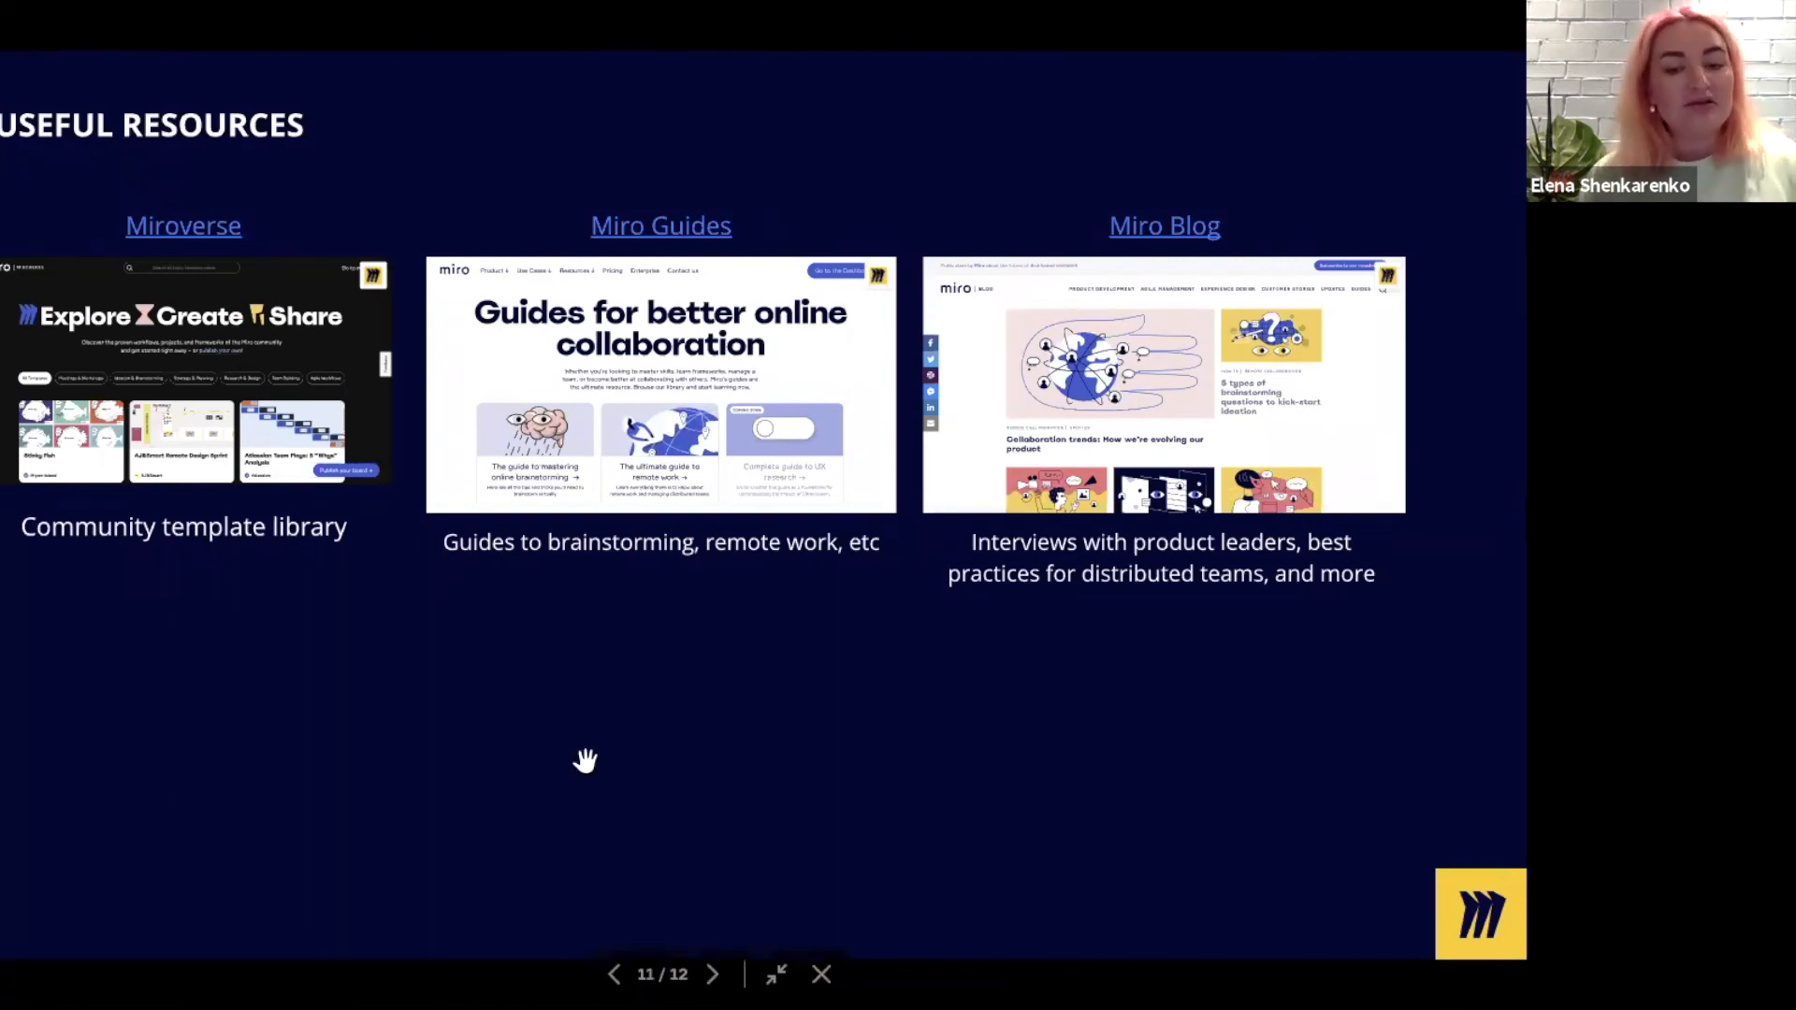
click(711, 975)
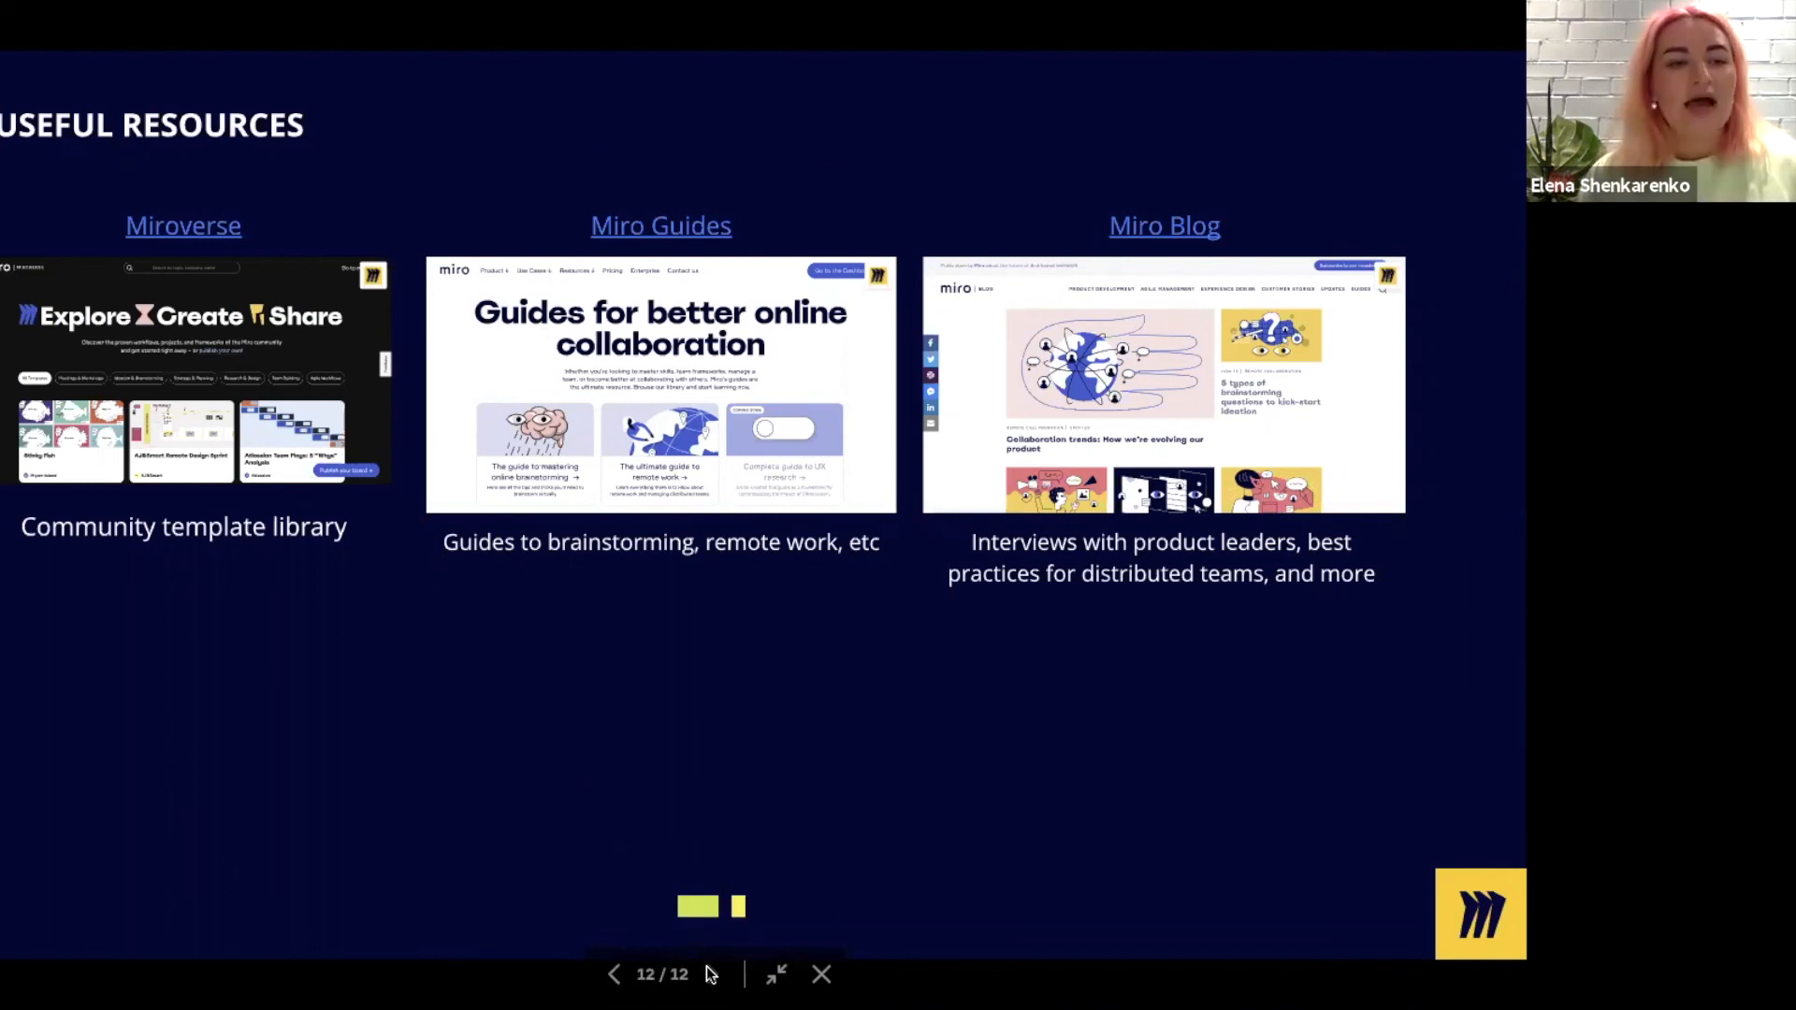